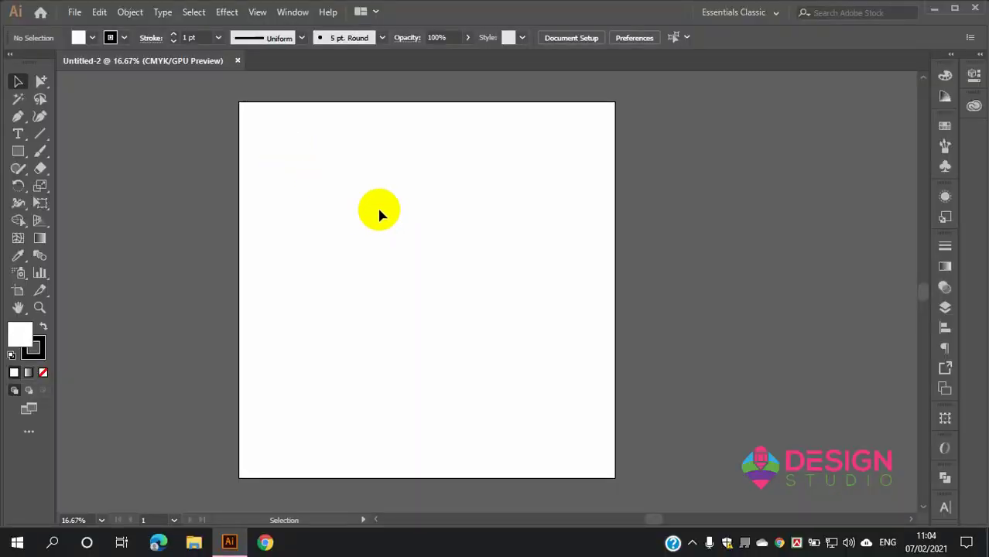
Step: Draw a straight horizontal line across the upper artboard with the Pen tool
scroll(401, 211, "down", 2)
scroll(360, 216, "up", 3)
scroll(418, 198, "down", 2)
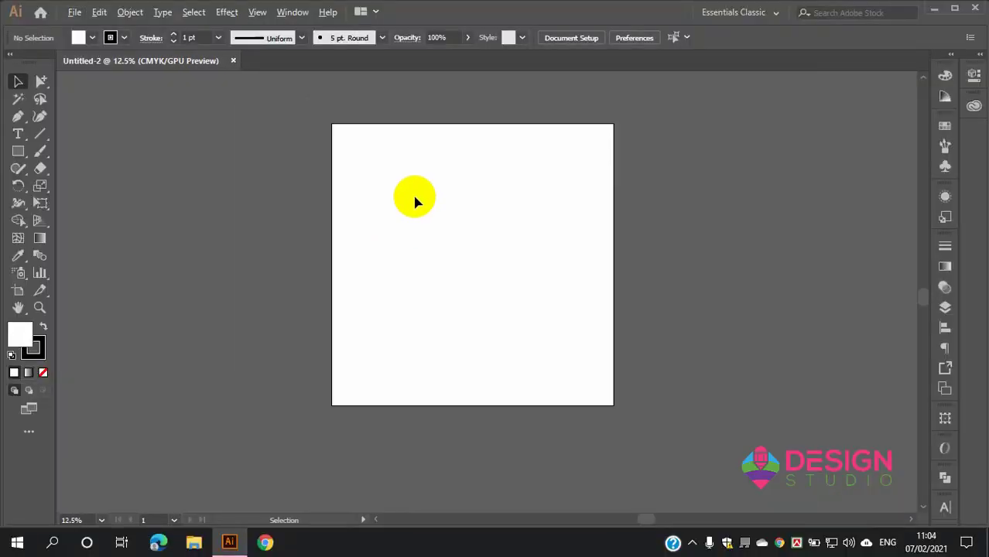
scroll(437, 178, "up", 1)
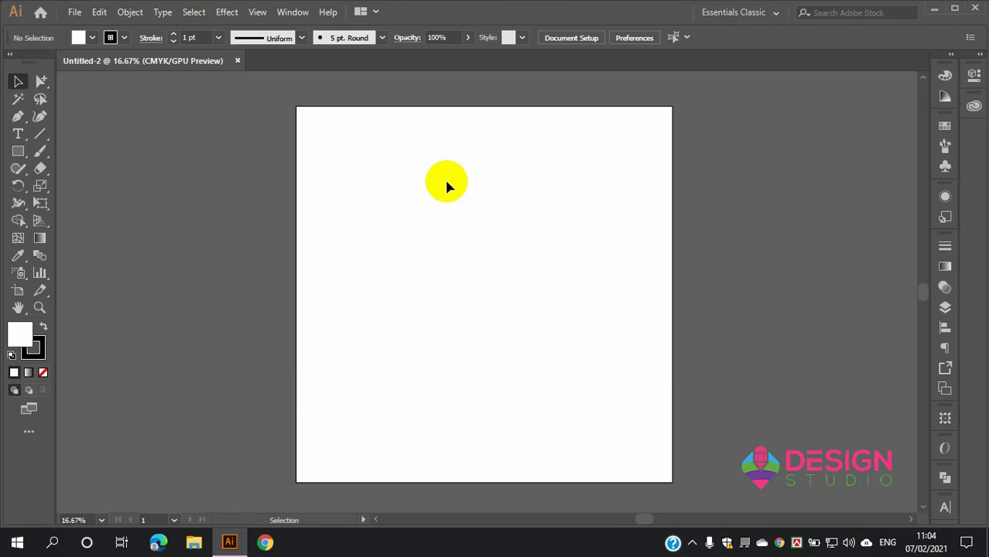
scroll(490, 197, "up", 1)
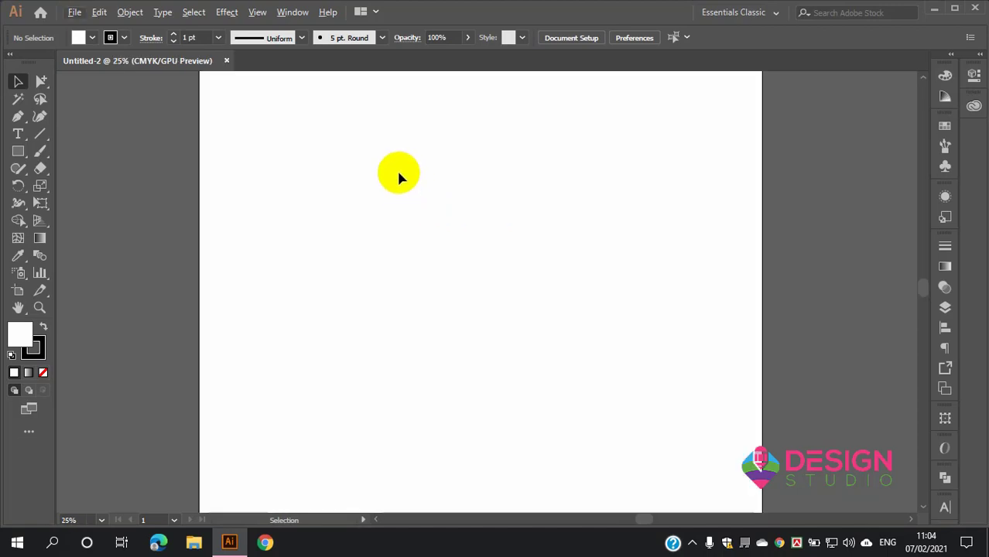
scroll(426, 165, "down", 1)
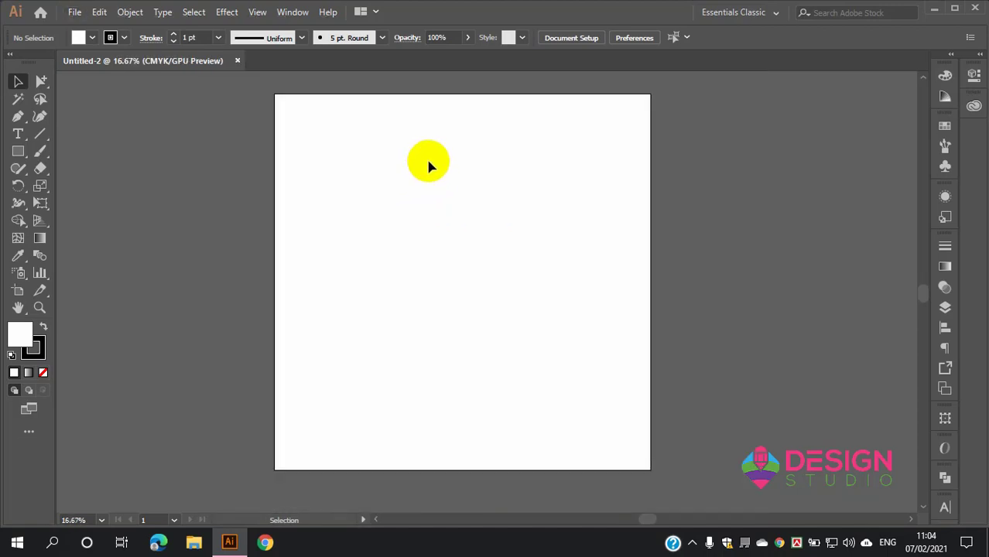
left_click(17, 116)
left_click(326, 217)
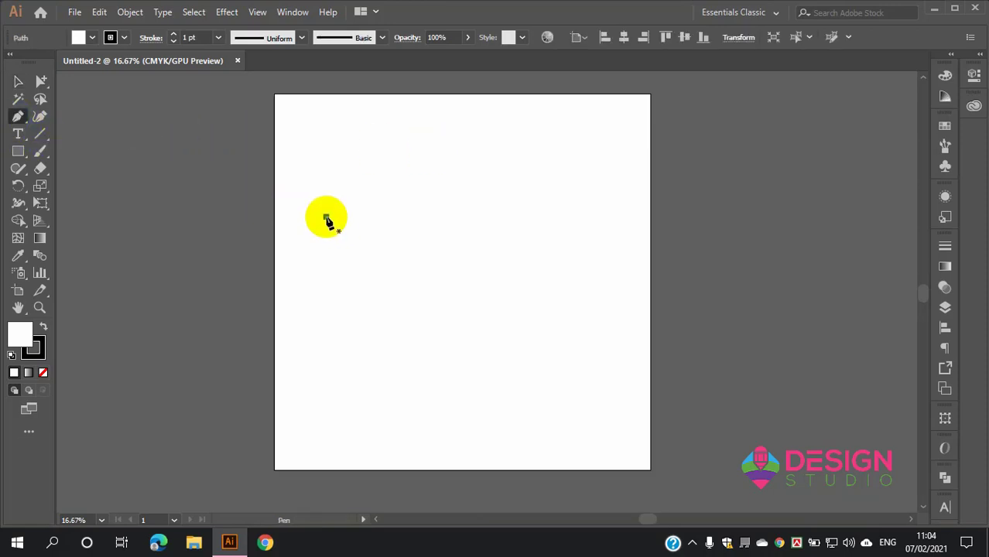
left_click(606, 236, "shift")
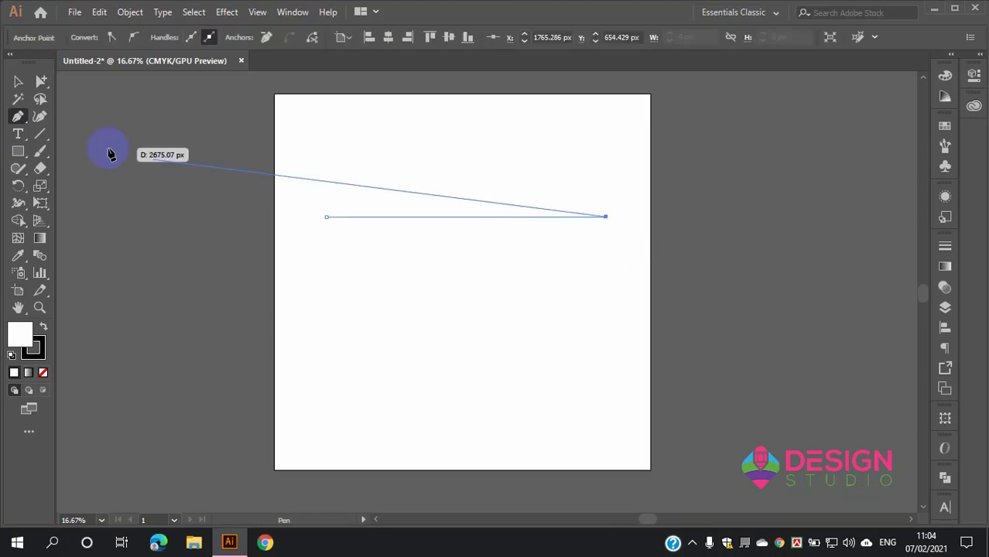
left_click(18, 81)
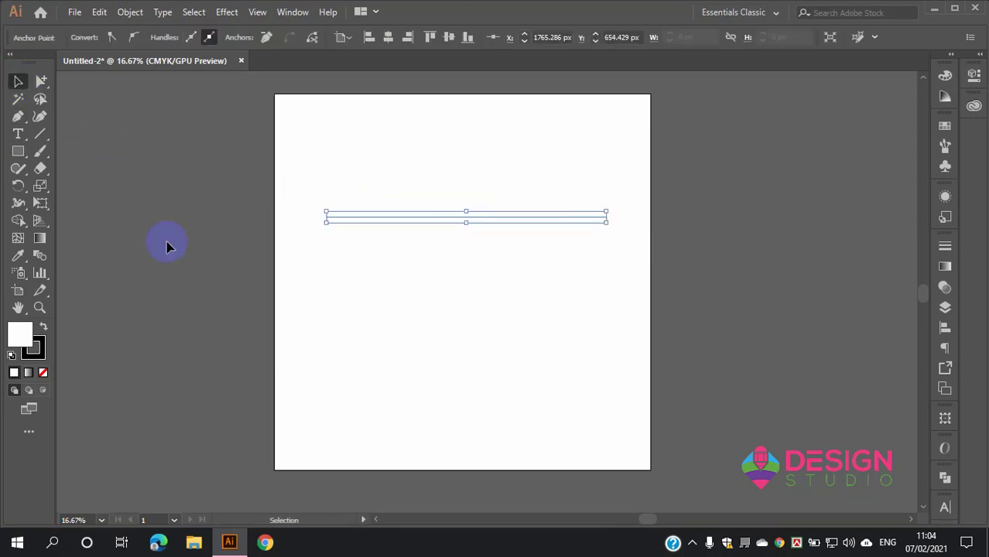
Step: Give the line no fill and a black stroke, then deselect it
left_click(43, 372)
left_click(40, 355)
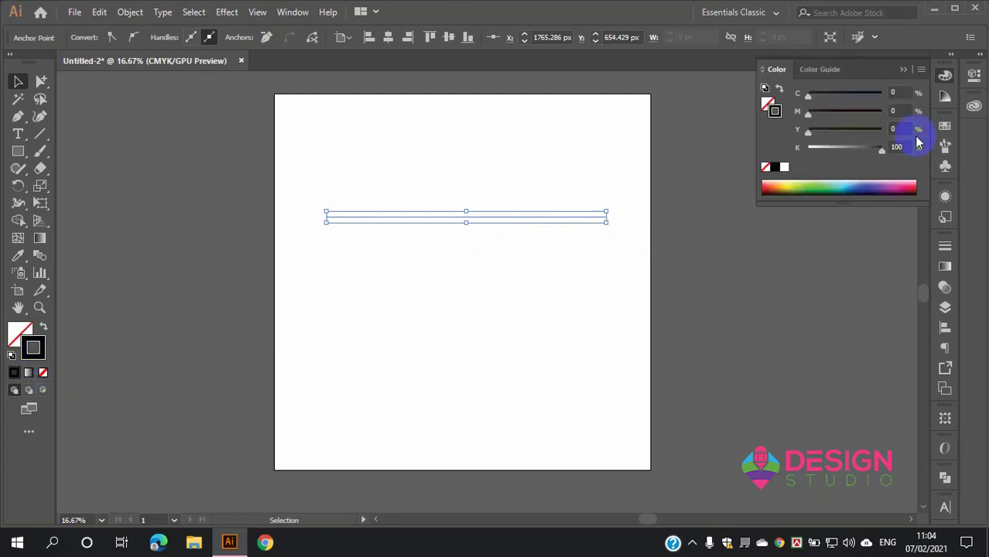
left_click(313, 151)
Step: Select the horizontal line and thicken its stroke to 110 pt
left_click_drag(313, 150, 387, 223)
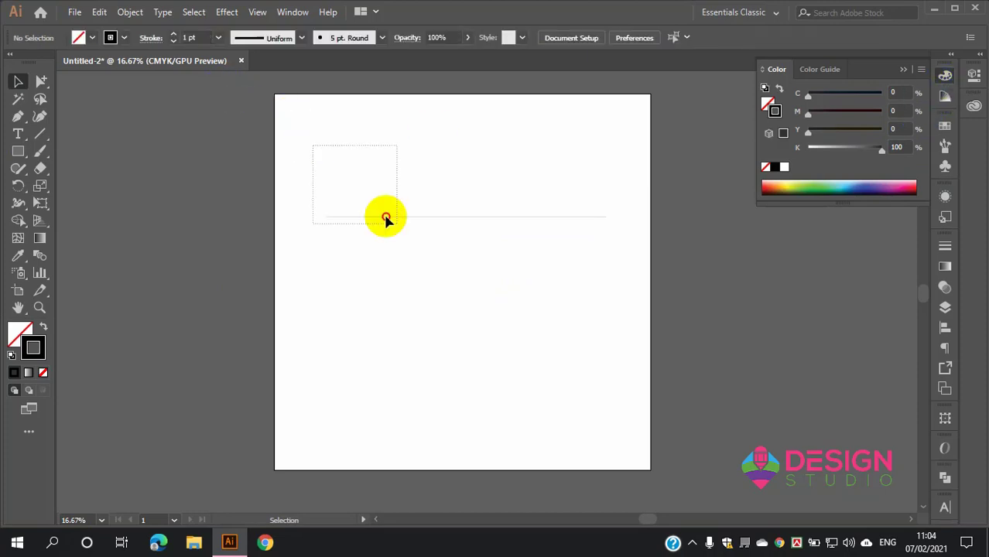
left_click(174, 34)
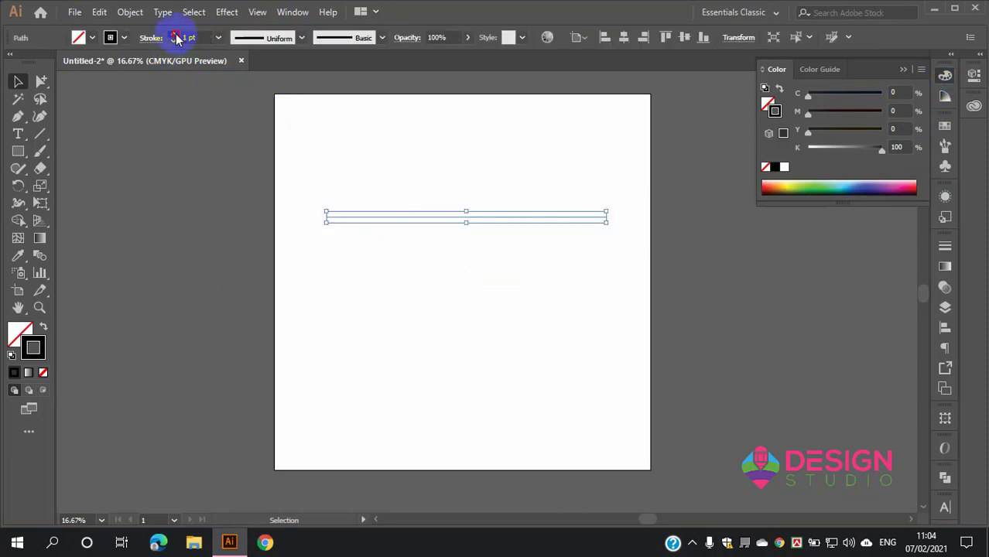
type("70")
left_click(175, 34)
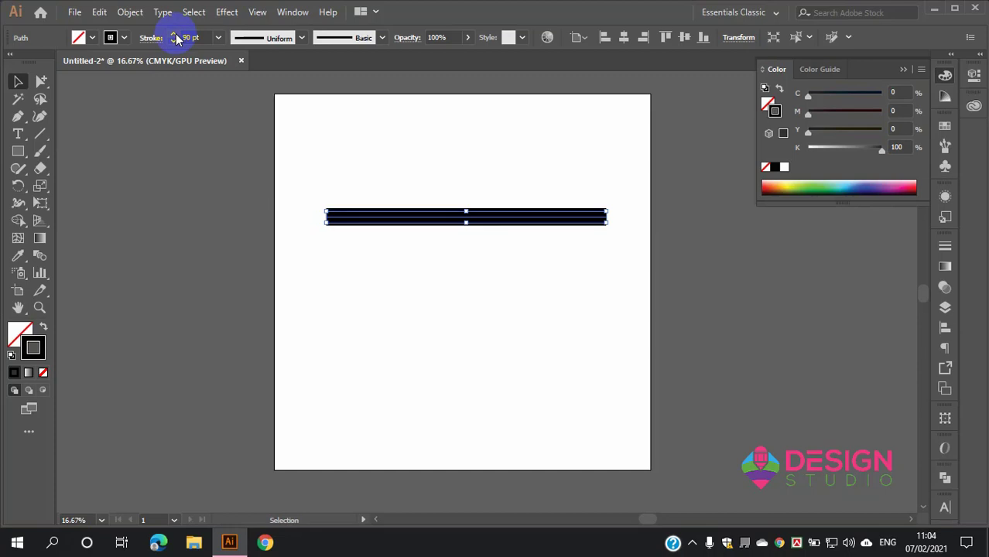
type("110")
left_click(500, 240)
scroll(474, 221, "up", 4)
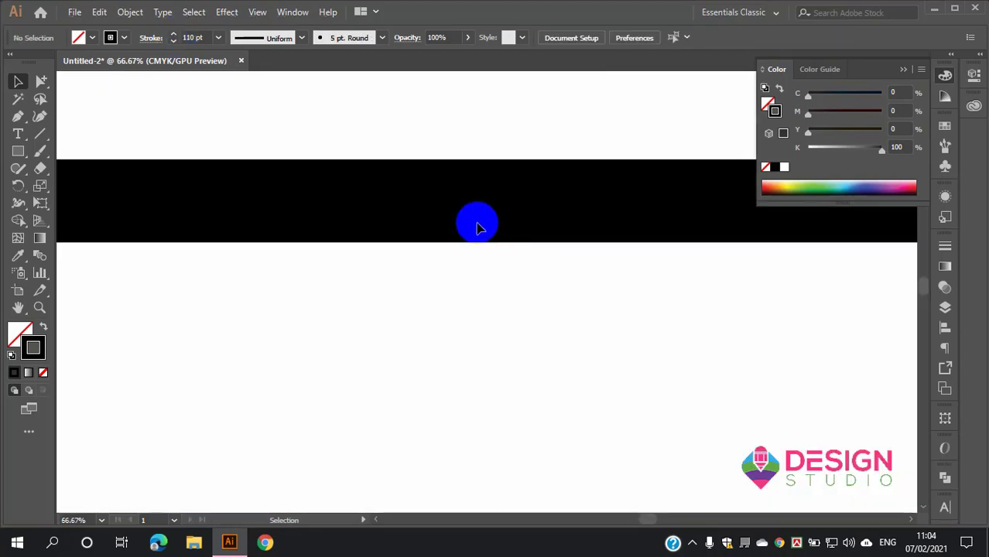
scroll(464, 221, "down", 3)
Step: Reselect the bar and raise its stroke weight through 133 pt up to 340 pt
left_click(453, 221)
scroll(453, 221, "up", 2)
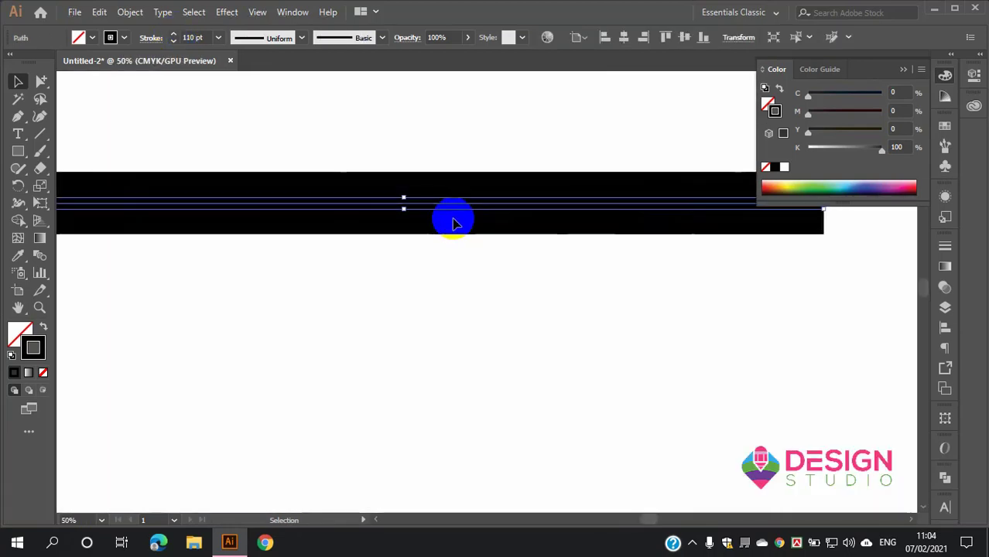
scroll(441, 221, "down", 2)
scroll(457, 215, "up", 1)
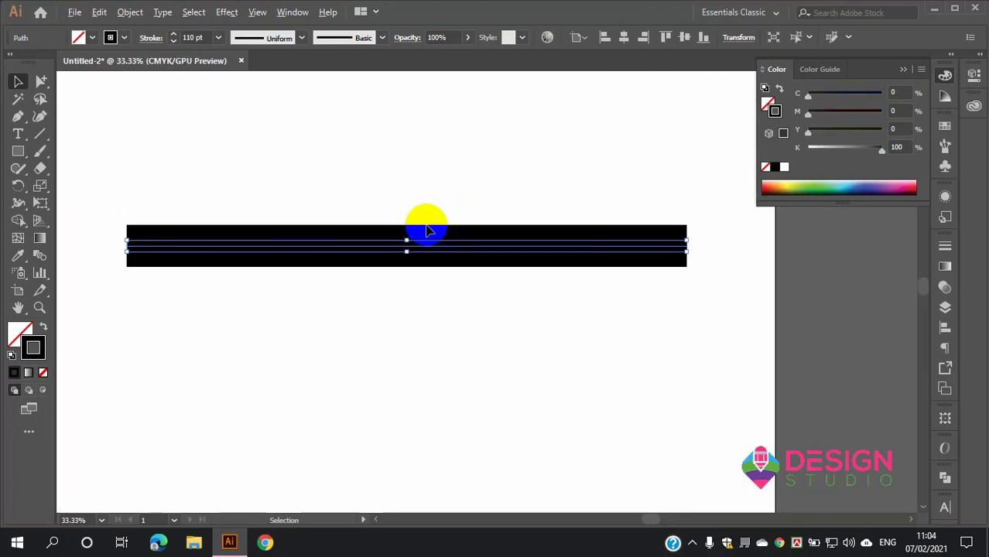
scroll(423, 228, "up", 1)
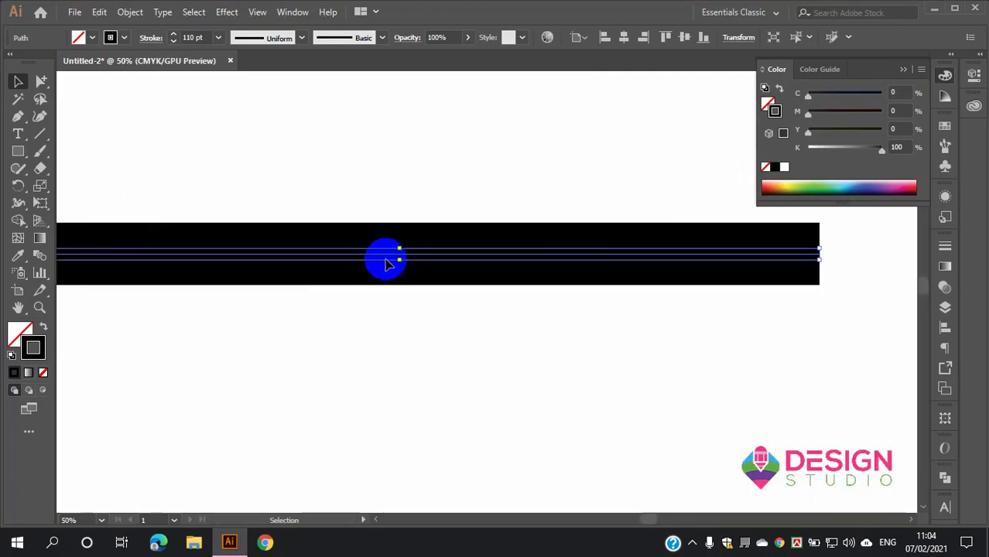
scroll(316, 249, "up", 2)
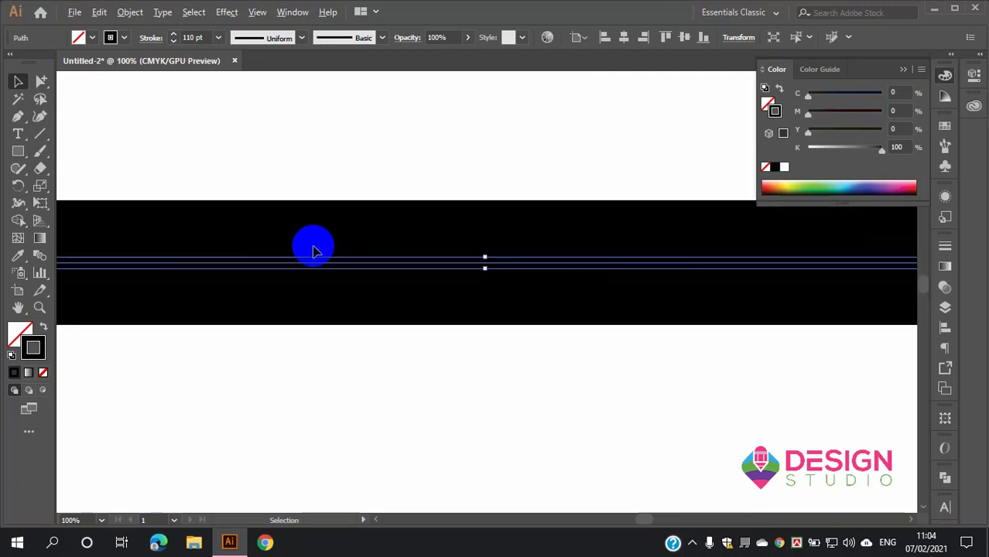
scroll(368, 263, "down", 2)
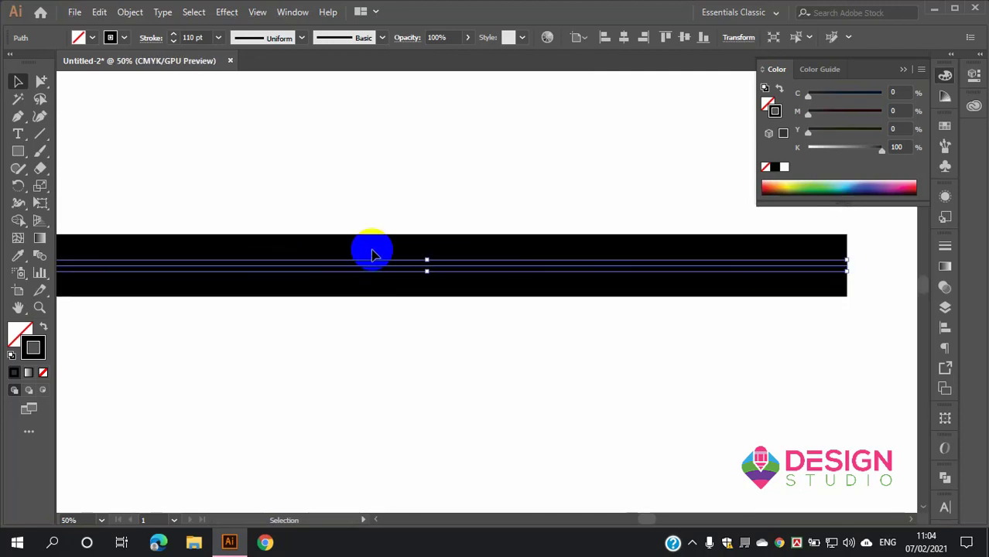
left_click(409, 294)
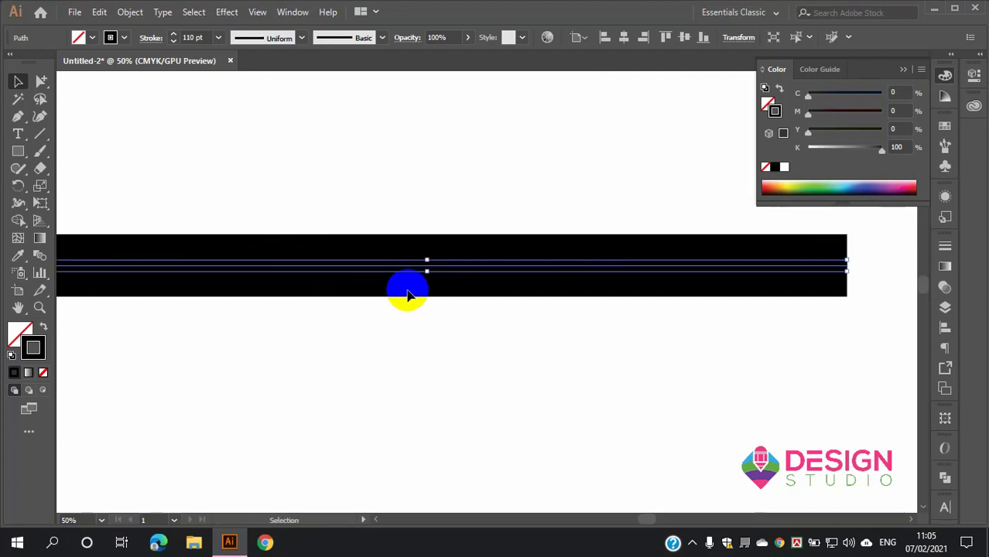
scroll(408, 294, "down", 1)
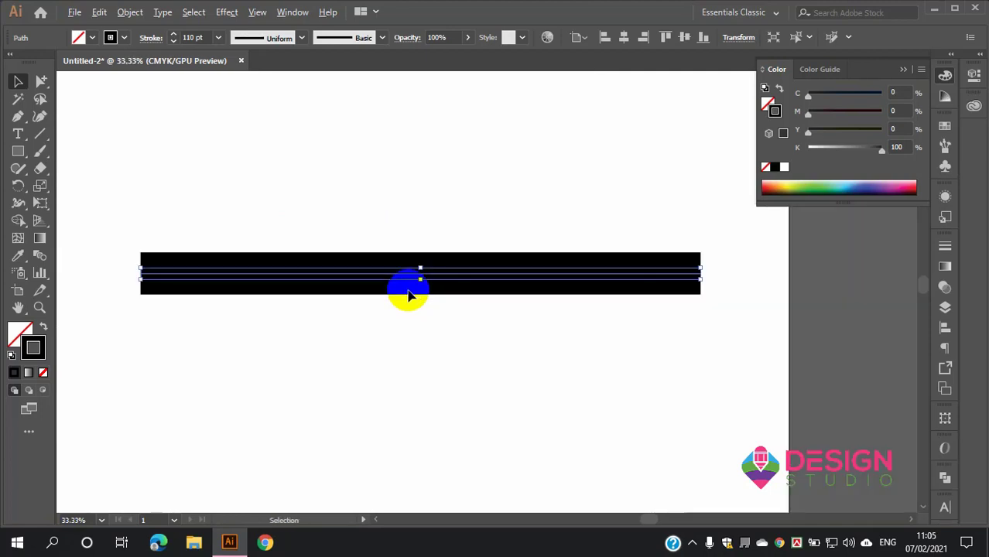
left_click(174, 35)
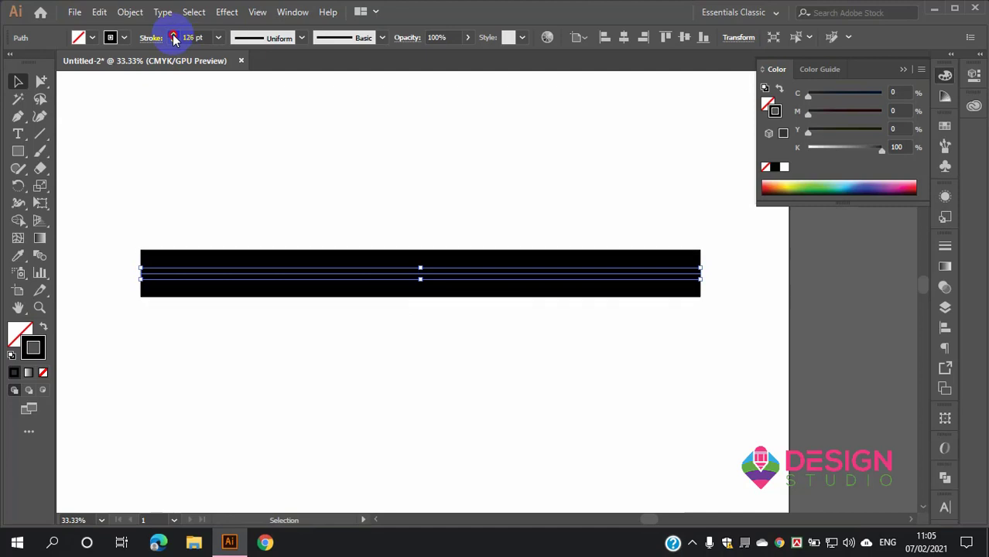
left_click(173, 37)
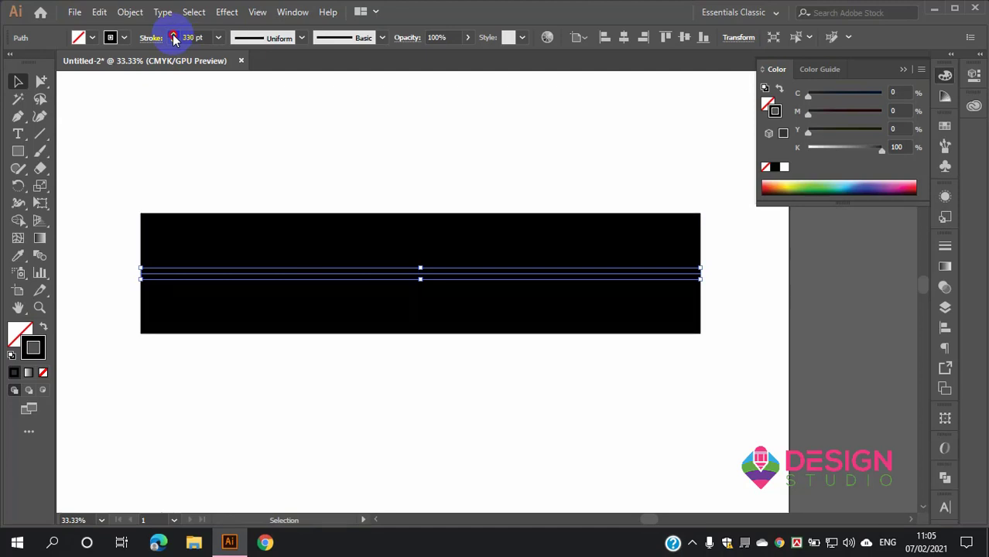
scroll(245, 183, "down", 2)
scroll(282, 192, "up", 1)
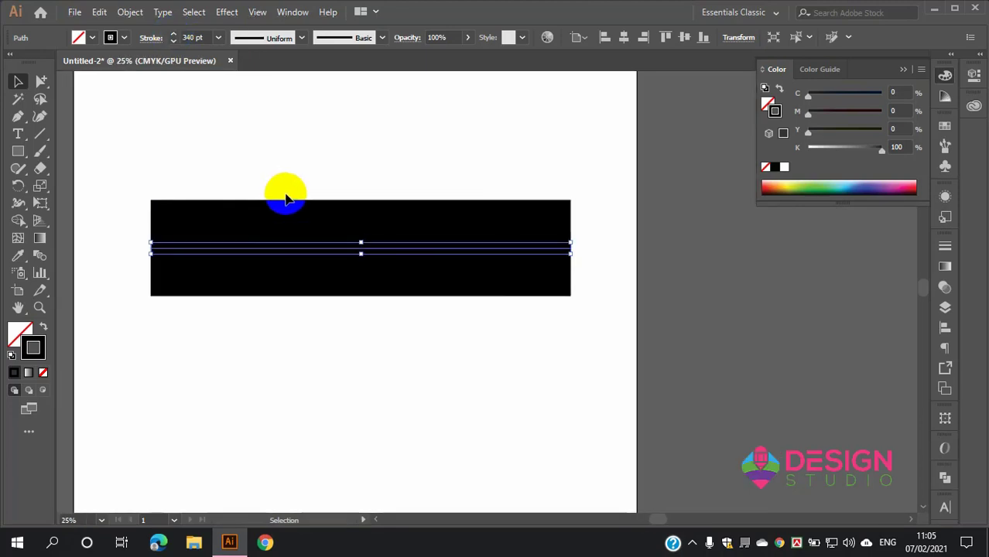
Step: Move the thick bar higher and draw a solid black, stroke-less rectangle beneath it
left_click_drag(391, 251, 365, 173)
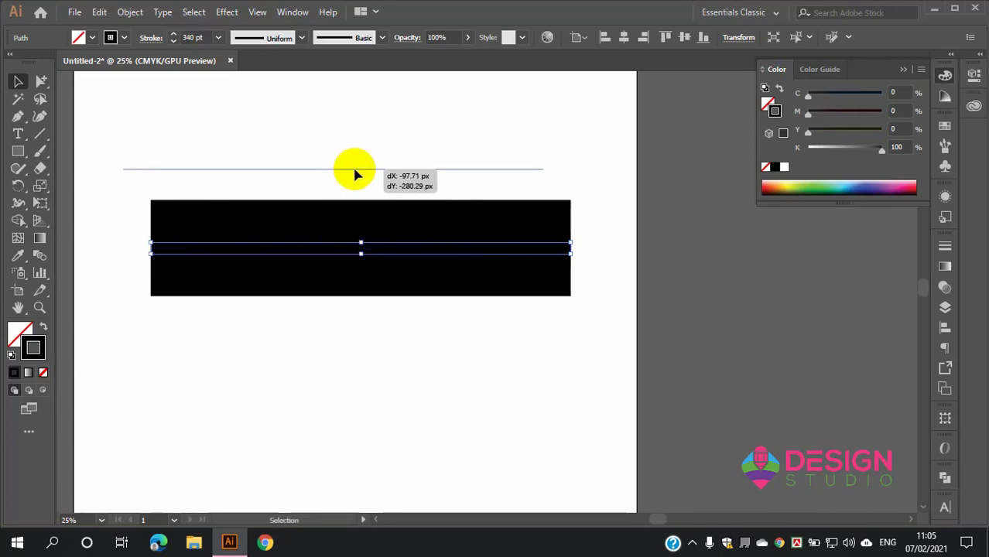
scroll(365, 173, "down", 1)
left_click(18, 151)
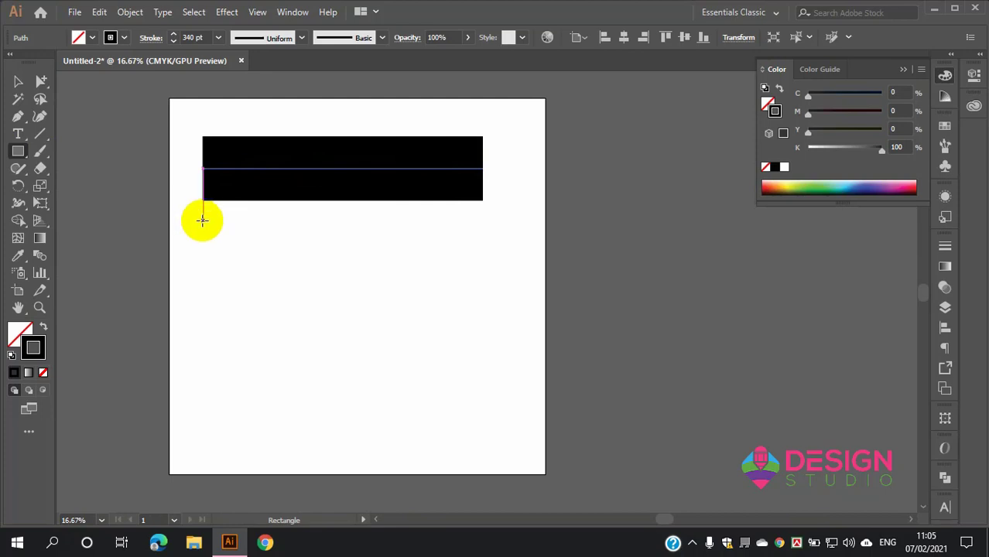
left_click_drag(202, 221, 481, 289)
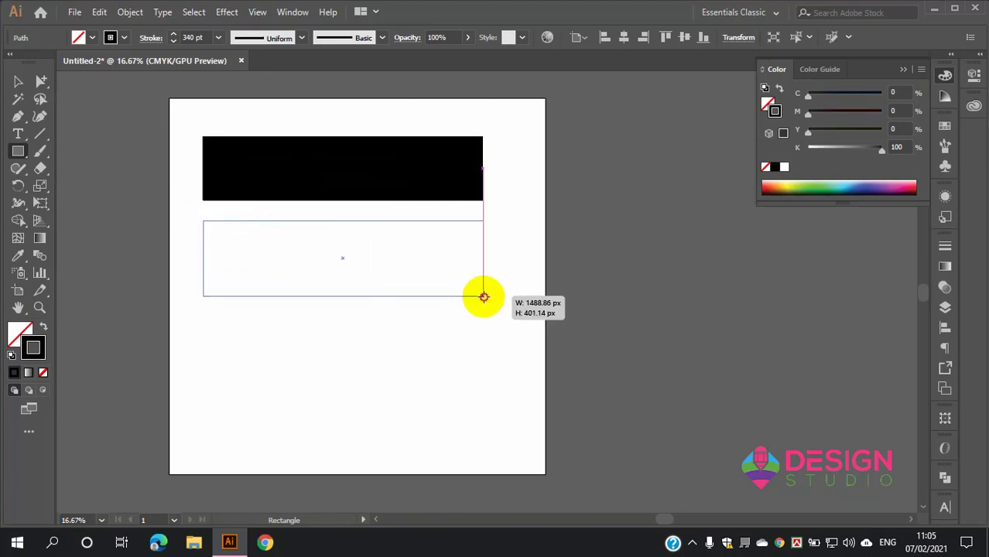
left_click_drag(481, 288, 480, 282)
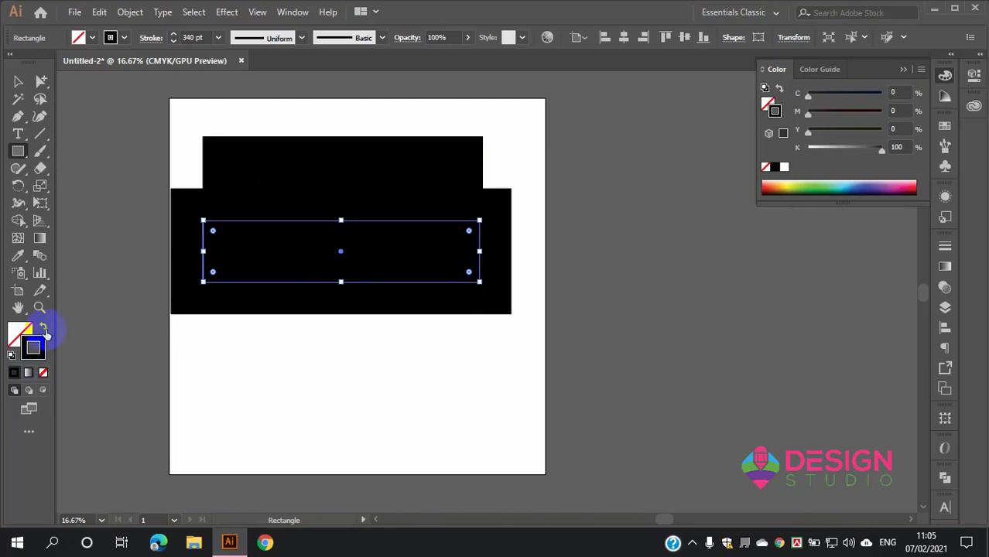
left_click(43, 327)
double_click(18, 81)
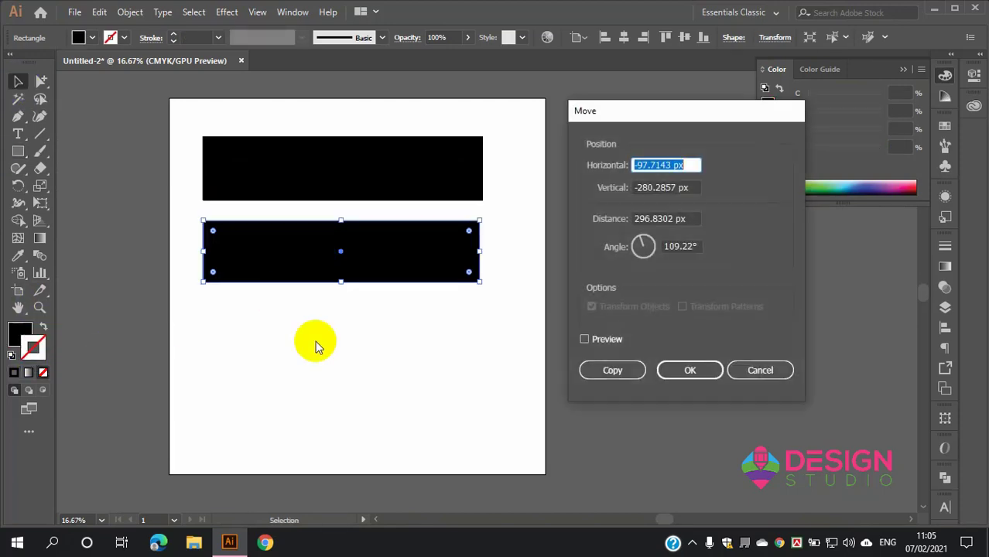
left_click(744, 372)
left_click(325, 336)
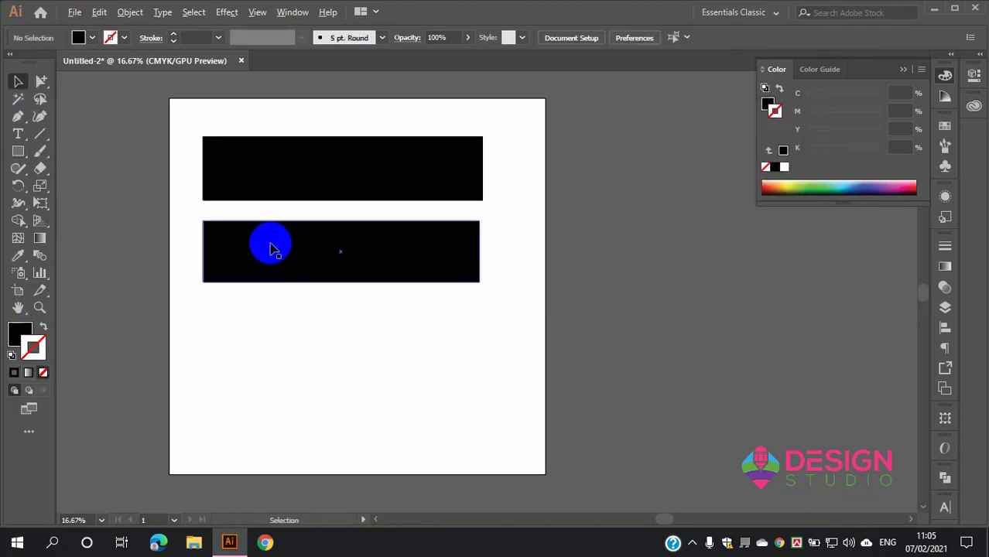
scroll(270, 248, "up", 1)
scroll(322, 302, "up", 1)
left_click(321, 309)
scroll(322, 313, "up", 3)
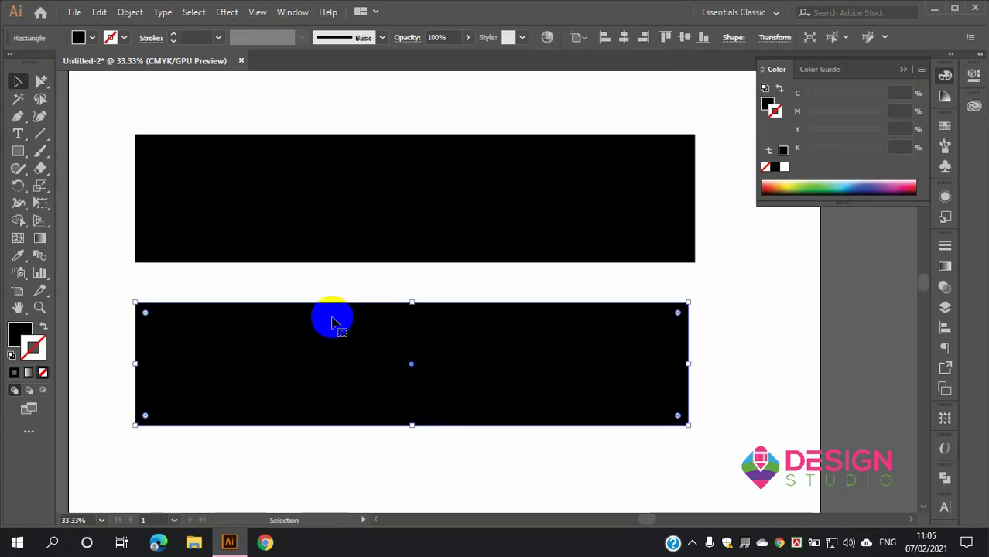
left_click(323, 200)
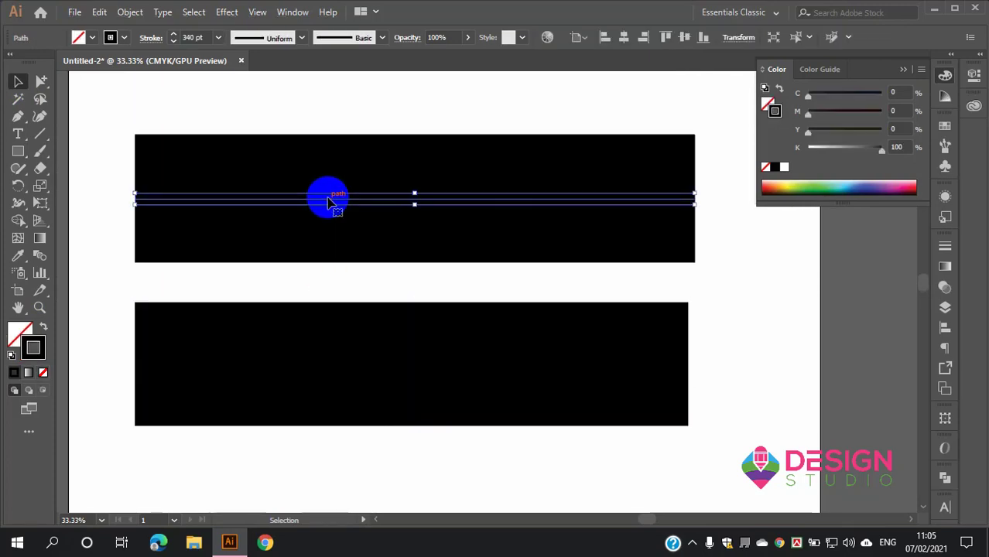
left_click(777, 261)
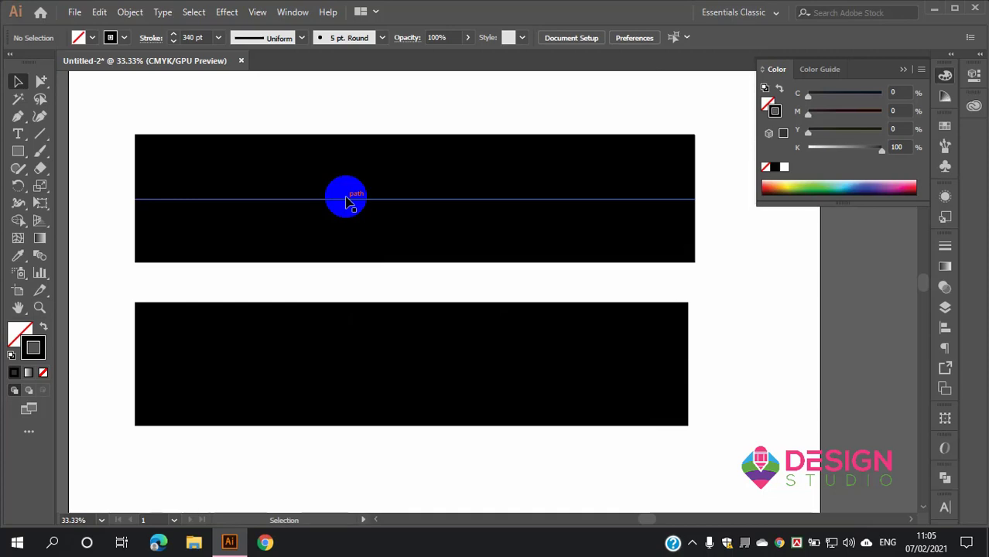
left_click(346, 199)
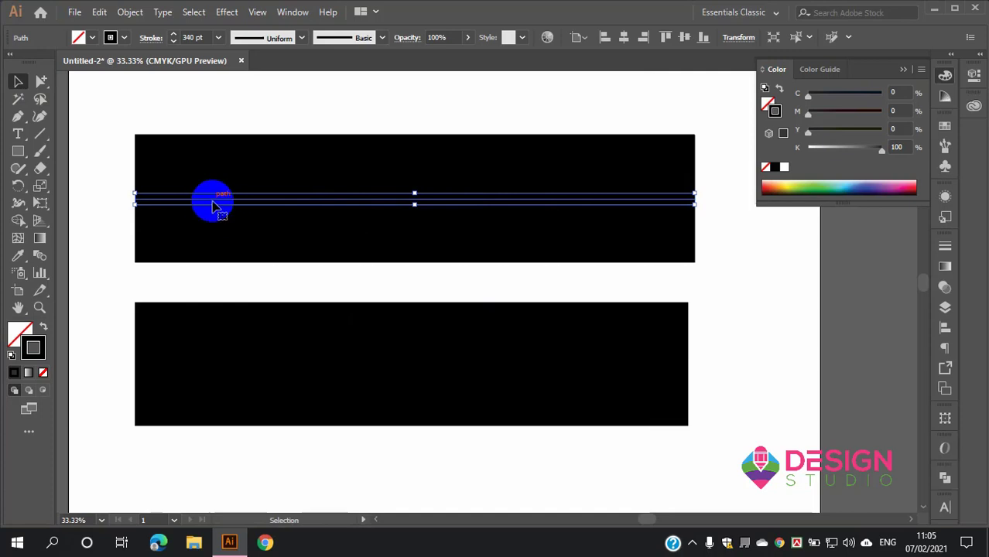
scroll(367, 270, "down", 1)
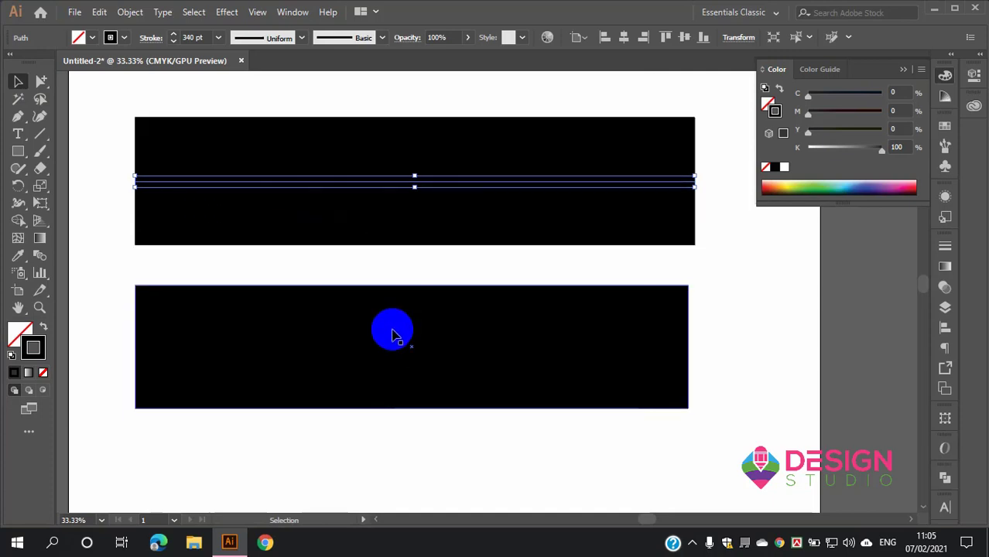
left_click(393, 333)
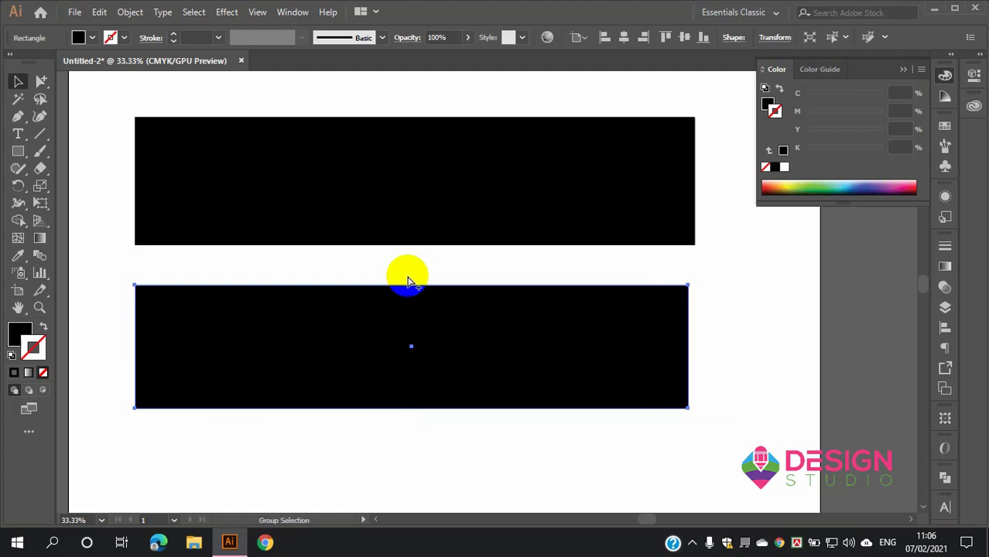
key("ctrl+y")
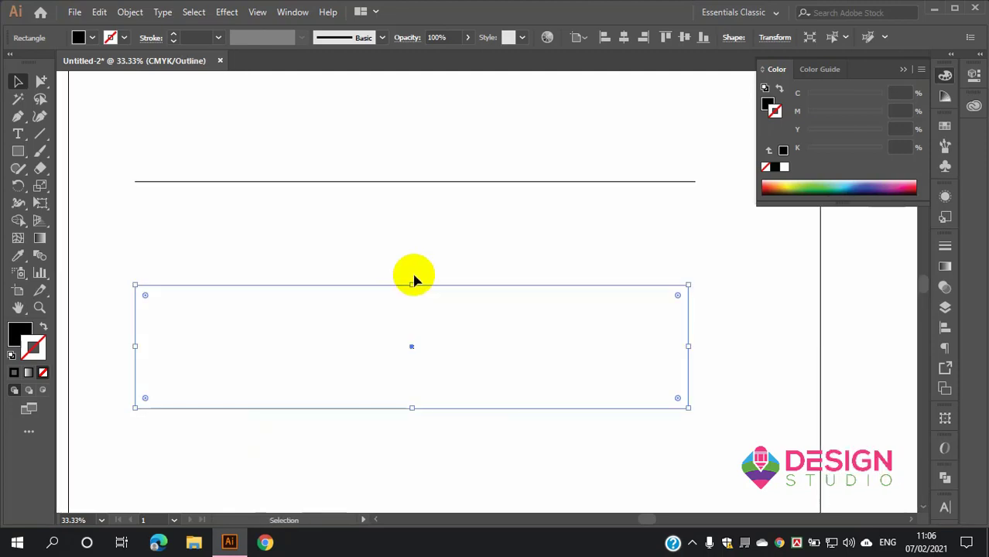
left_click(497, 271)
left_click_drag(345, 256, 477, 332)
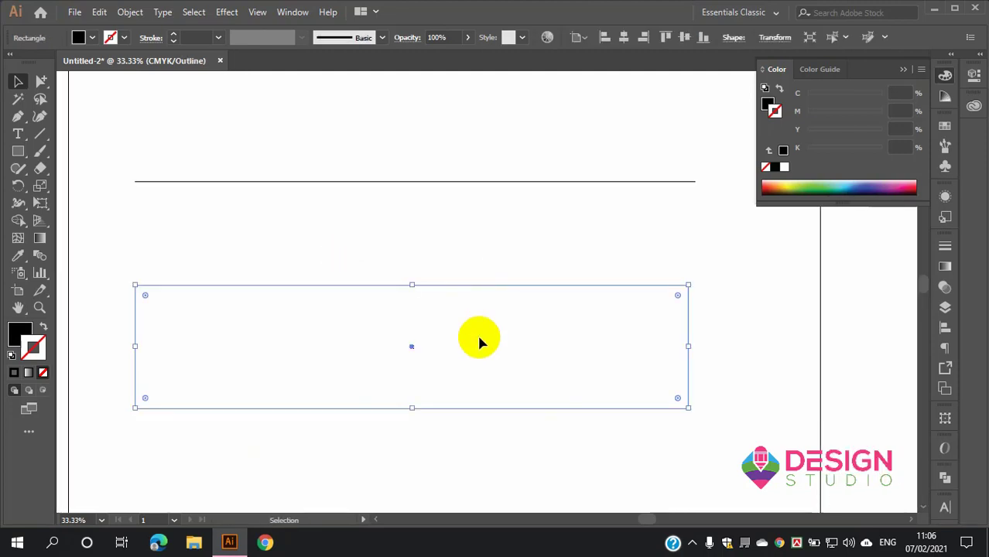
left_click(396, 182)
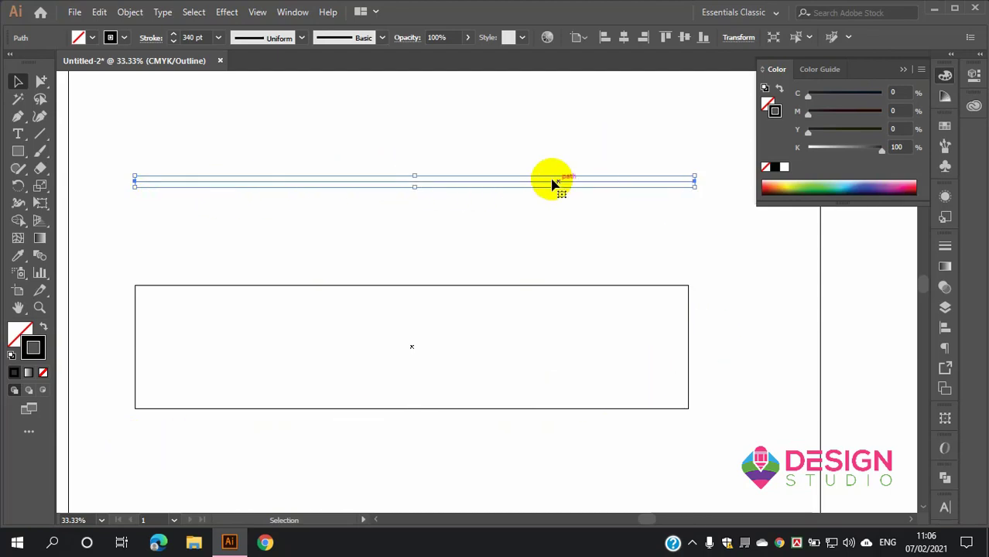
left_click(431, 183, "ctrl+alt")
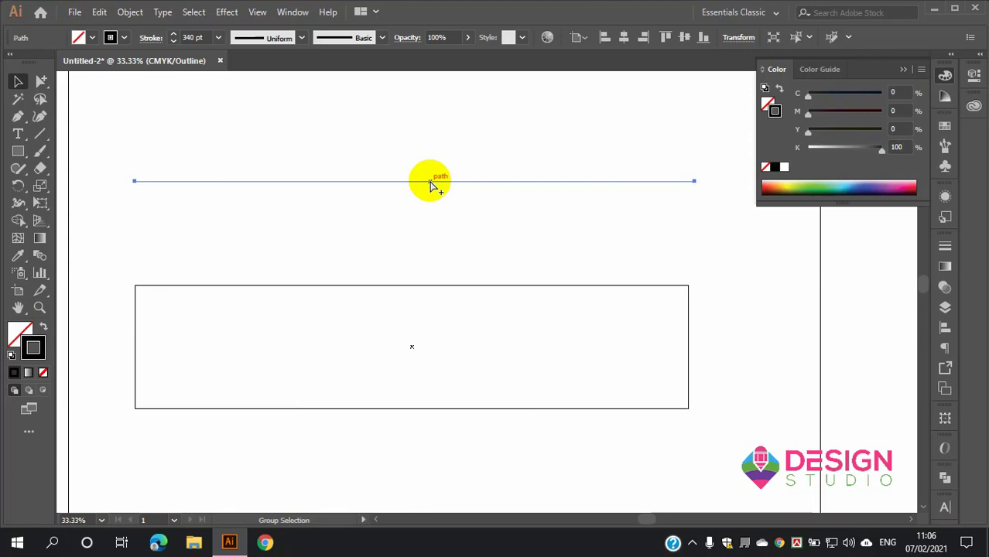
key("ctrl+y")
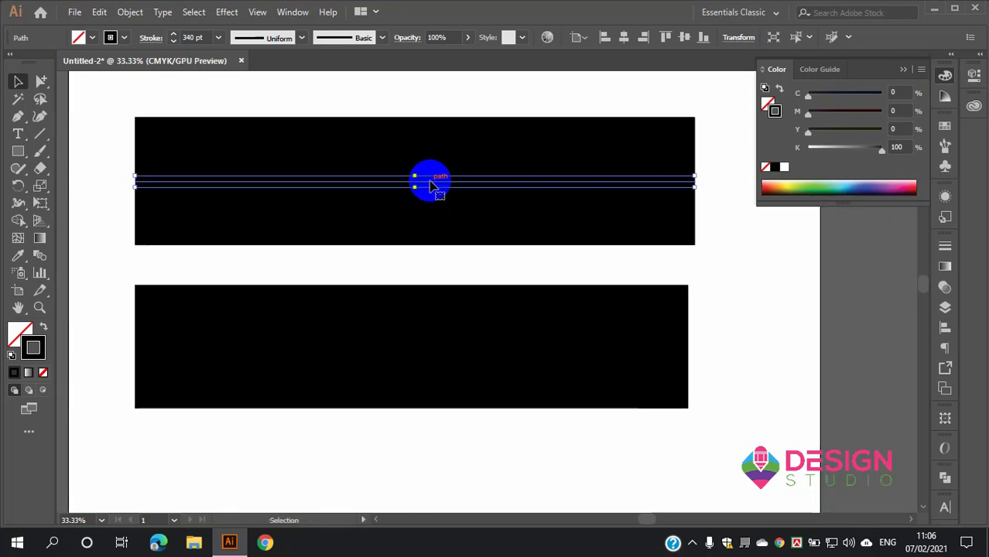
scroll(411, 263, "down", 1)
scroll(417, 253, "up", 2)
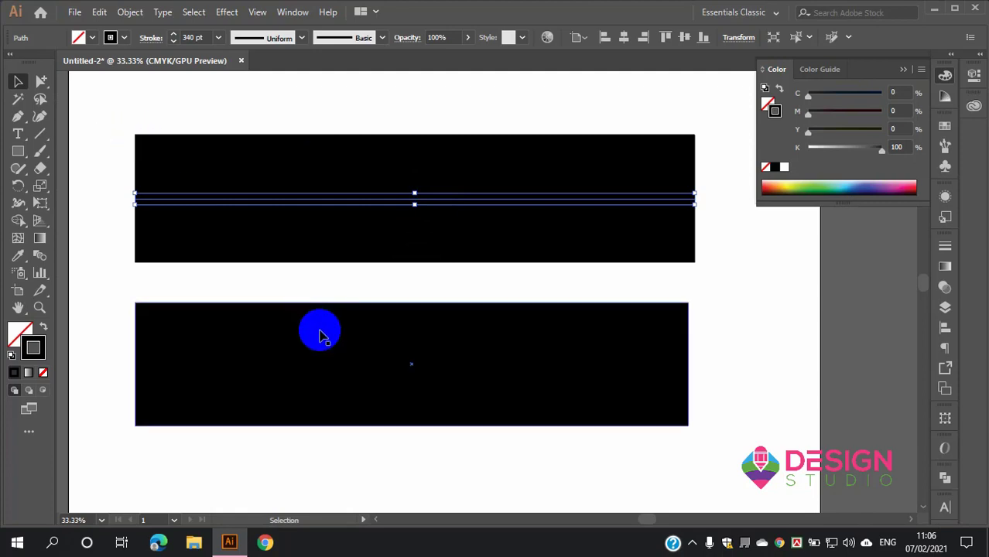
double_click(322, 335)
double_click(745, 301)
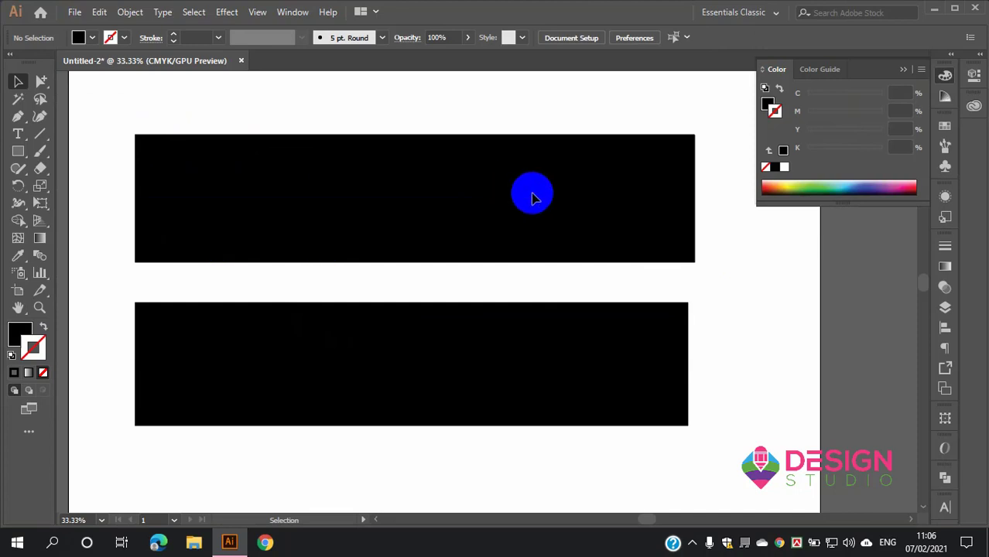
left_click_drag(259, 117, 508, 242)
left_click(776, 272)
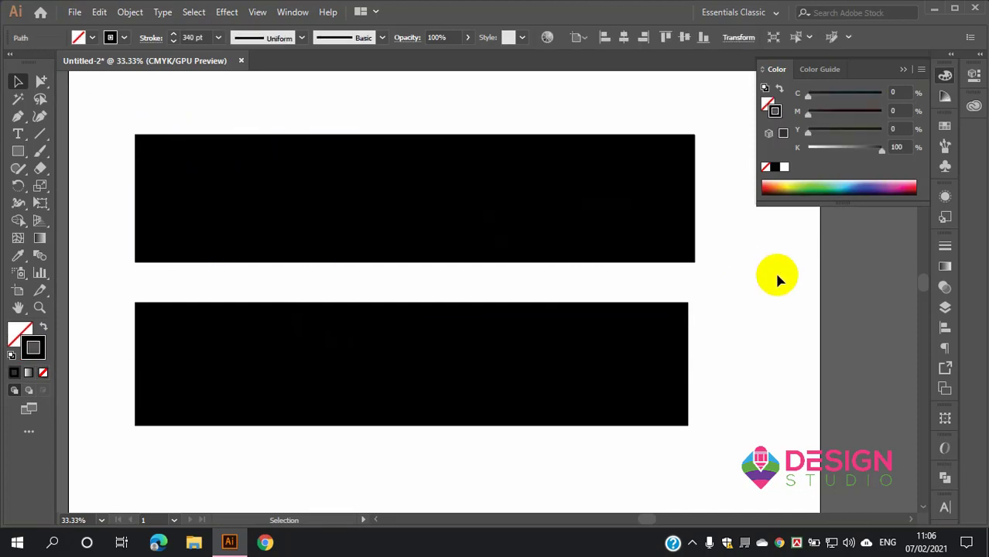
scroll(444, 249, "down", 1, "alt")
scroll(569, 270, "up", 1)
scroll(574, 284, "down", 1)
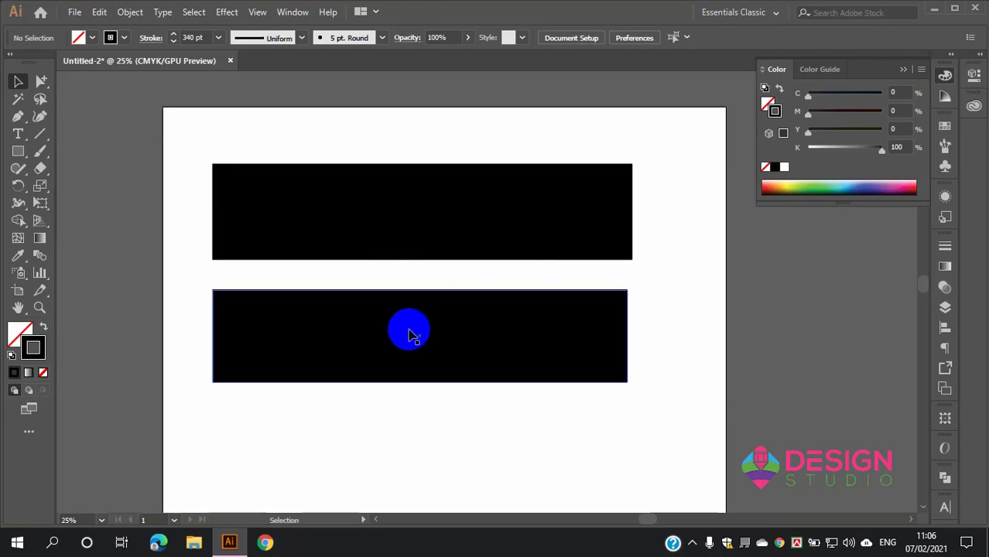
left_click_drag(190, 157, 642, 284)
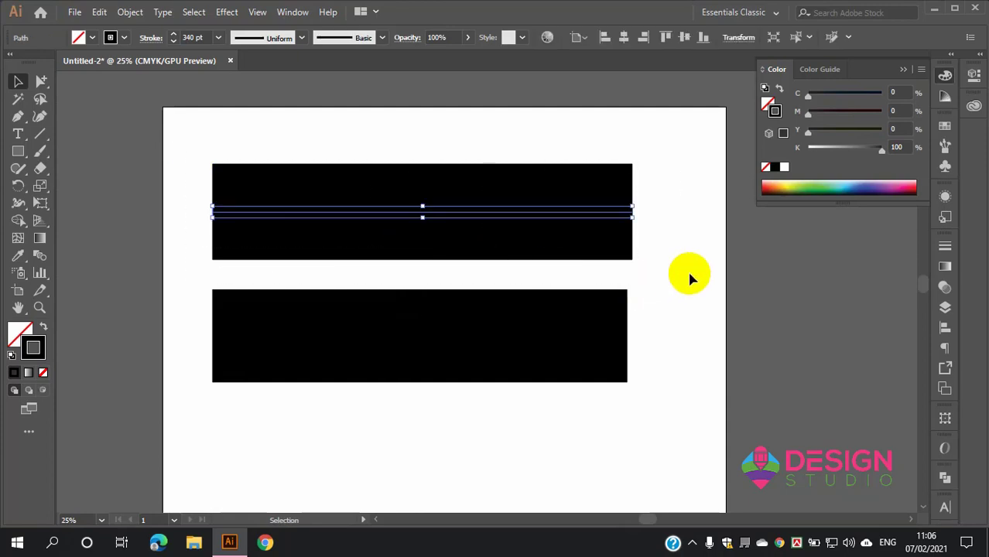
left_click_drag(342, 208, 341, 213)
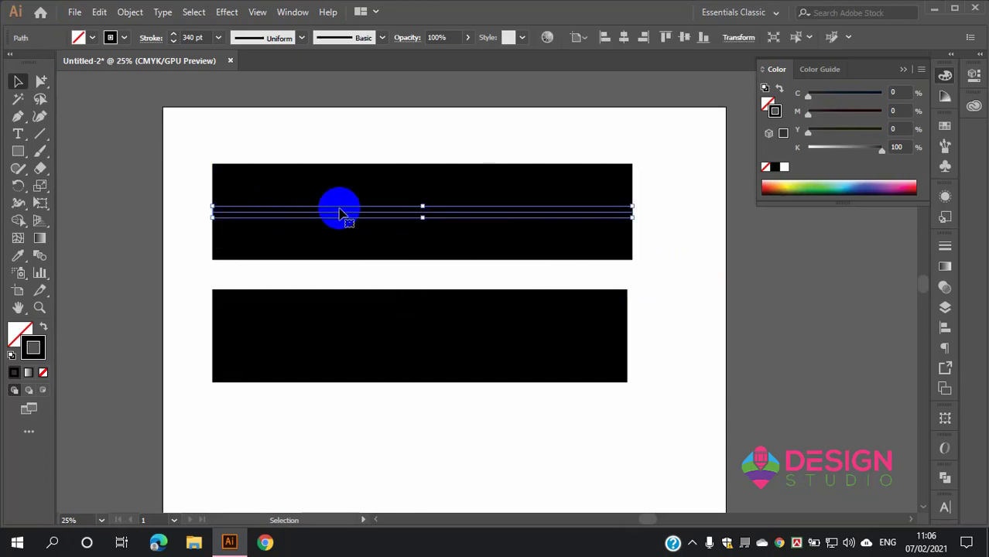
left_click(369, 342)
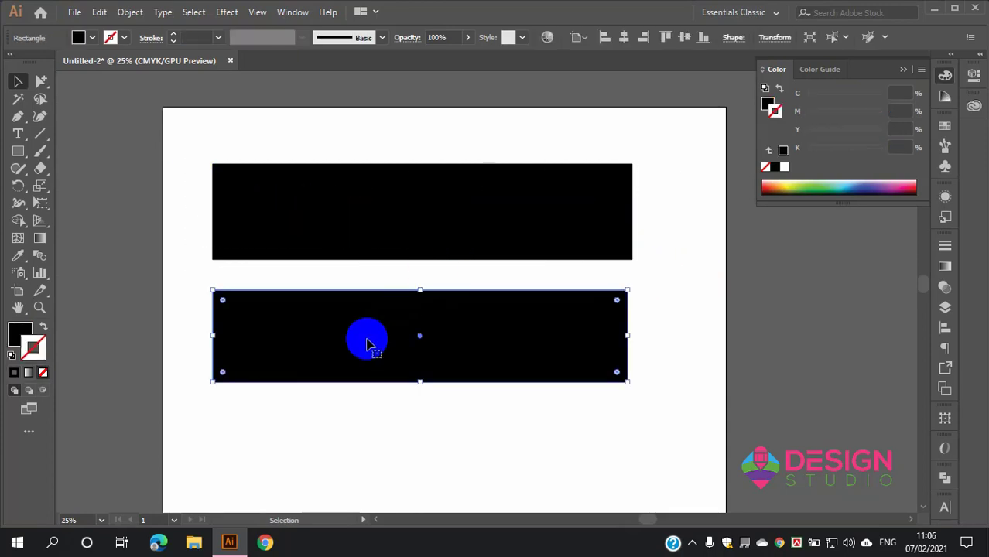
left_click(637, 262)
left_click(332, 194, "ctrl")
scroll(332, 193, "down", 1, "alt")
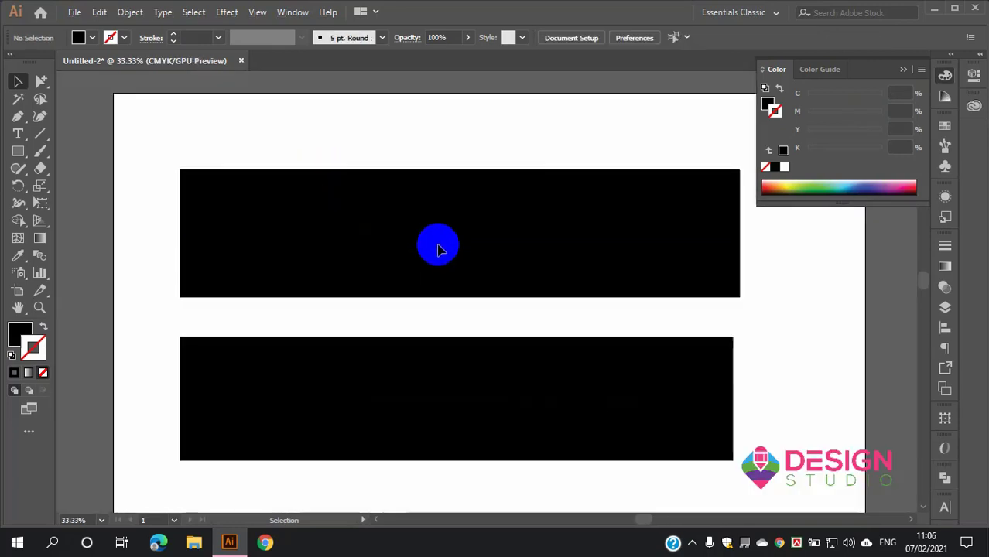
left_click(439, 239)
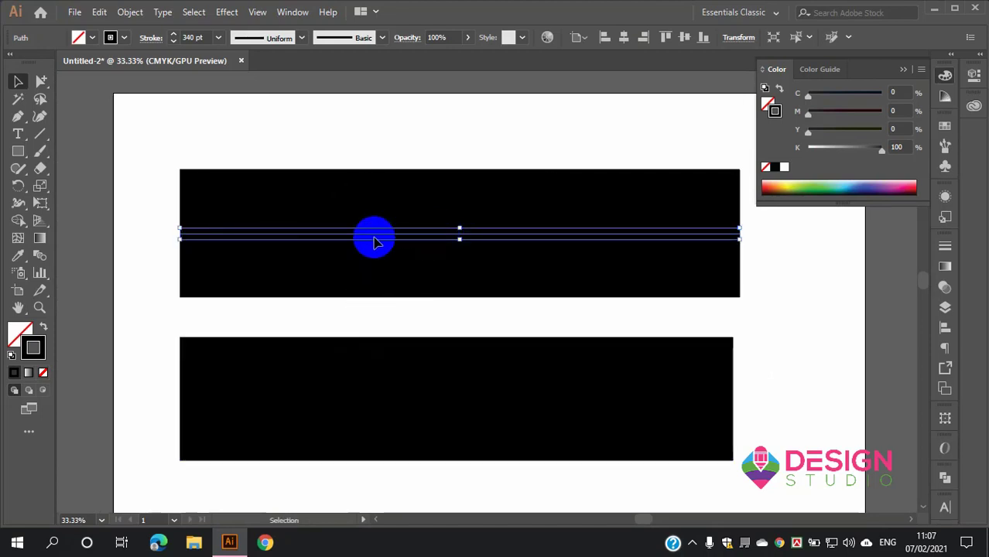
left_click(335, 375)
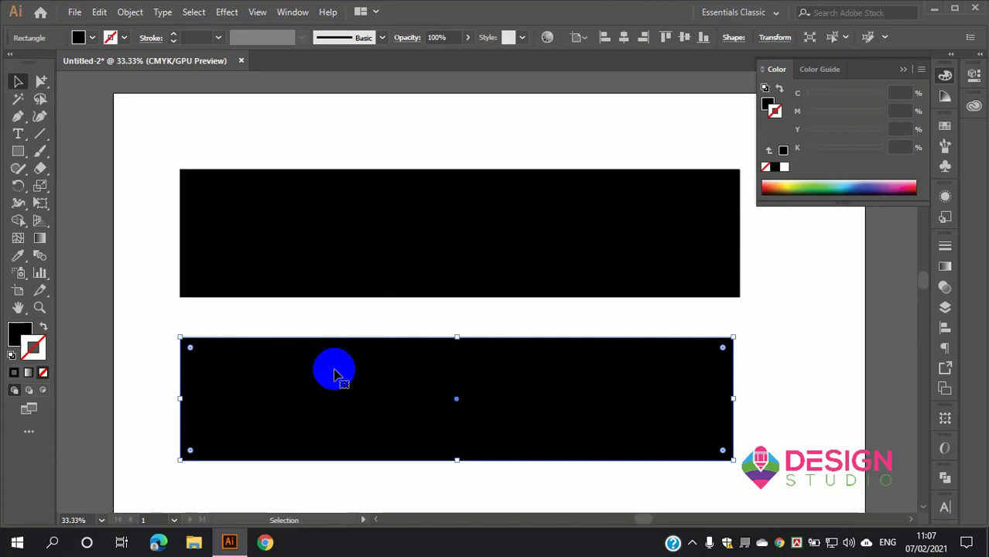
scroll(340, 356, "down", 2, "alt")
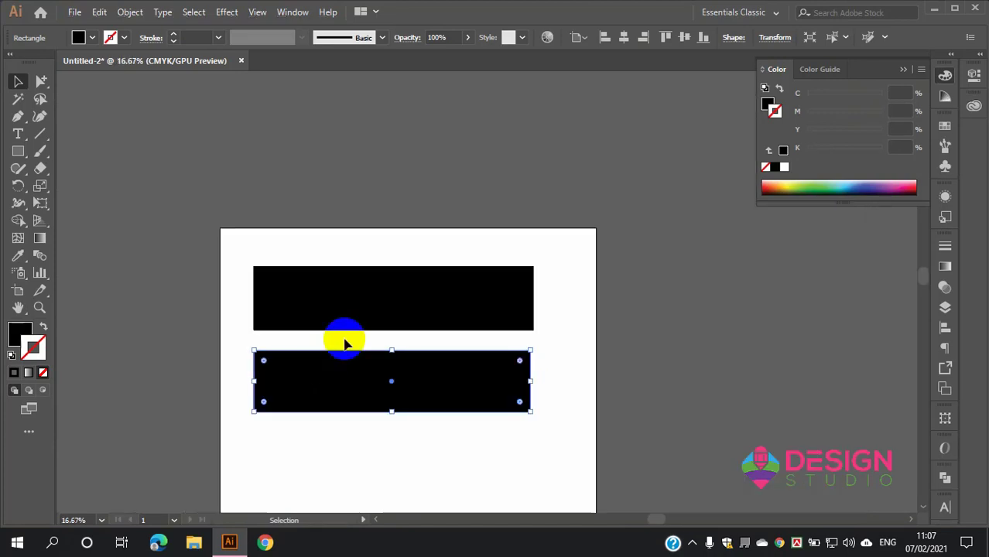
scroll(356, 309, "up", 1, "alt")
scroll(364, 263, "down", 3)
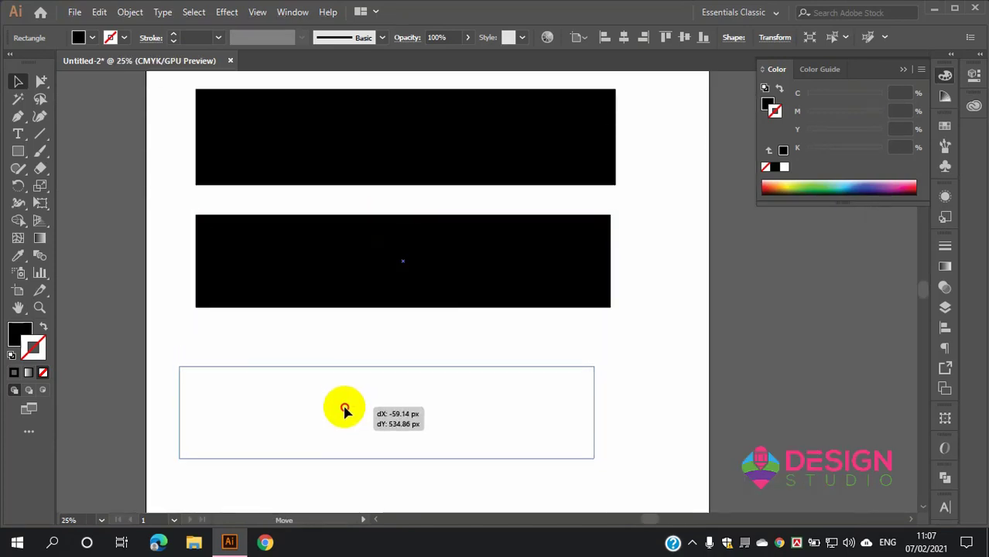
Step: Move the rectangle and the thick line lower, widening the gap between them
left_click_drag(360, 259, 371, 410)
left_click(416, 298)
scroll(395, 333, "down", 1)
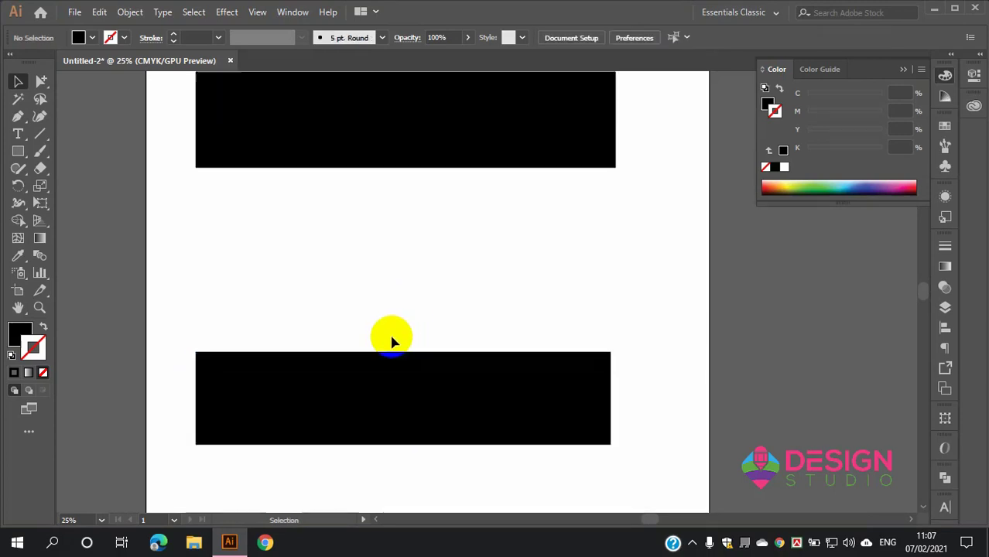
left_click_drag(404, 124, 401, 223)
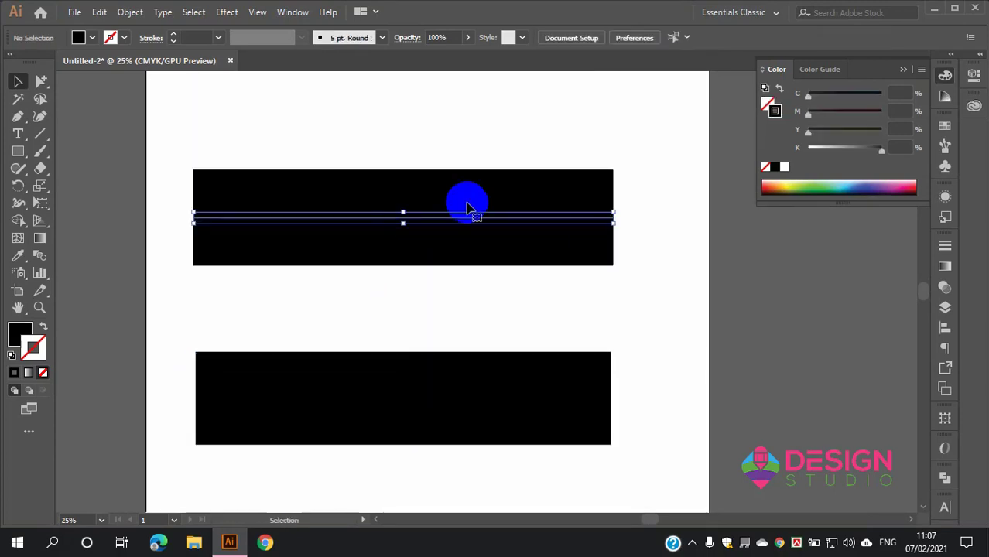
left_click(481, 135)
Step: Check the lower rectangle's fill and stroke, then select the thick line and open the Object menu
left_click(342, 394)
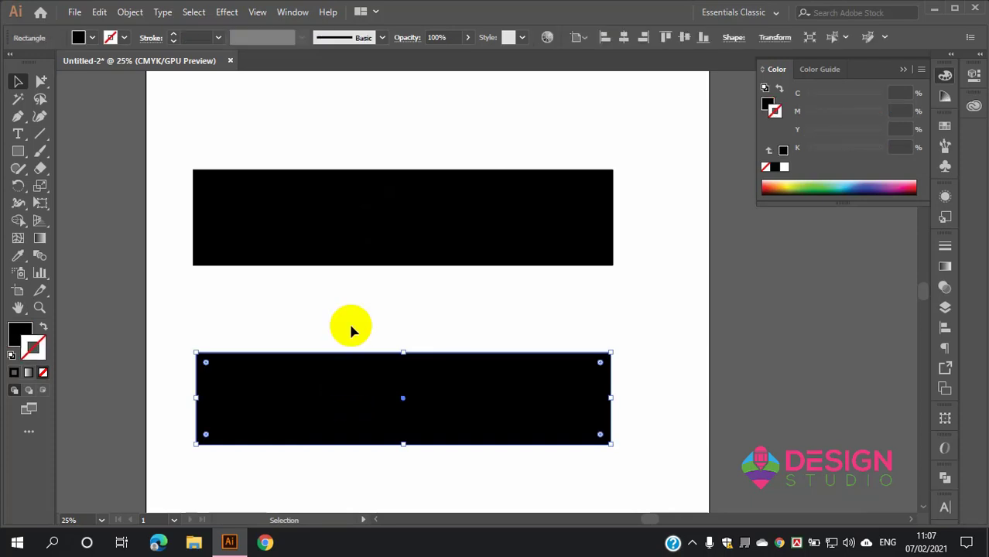
left_click(27, 353)
key("x")
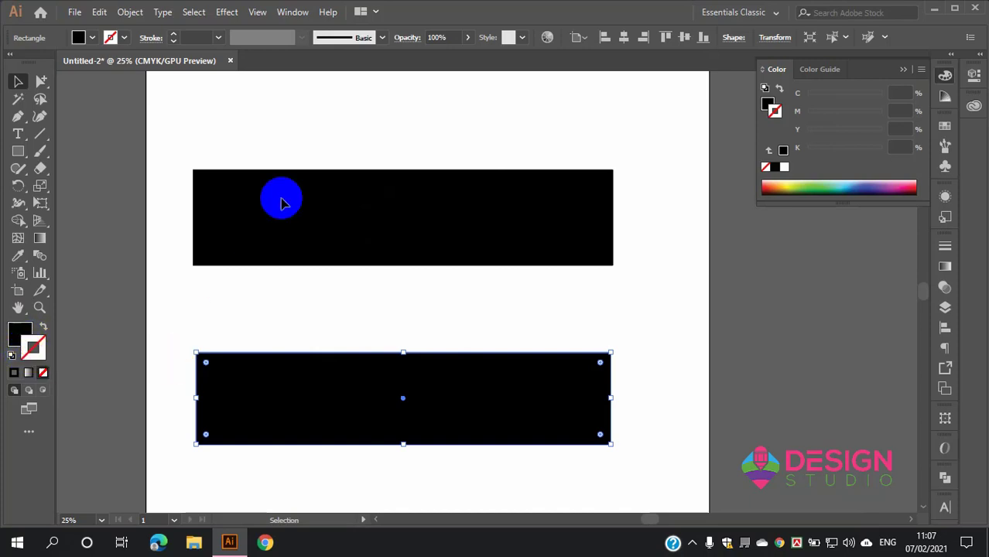
left_click(292, 224)
left_click(298, 218)
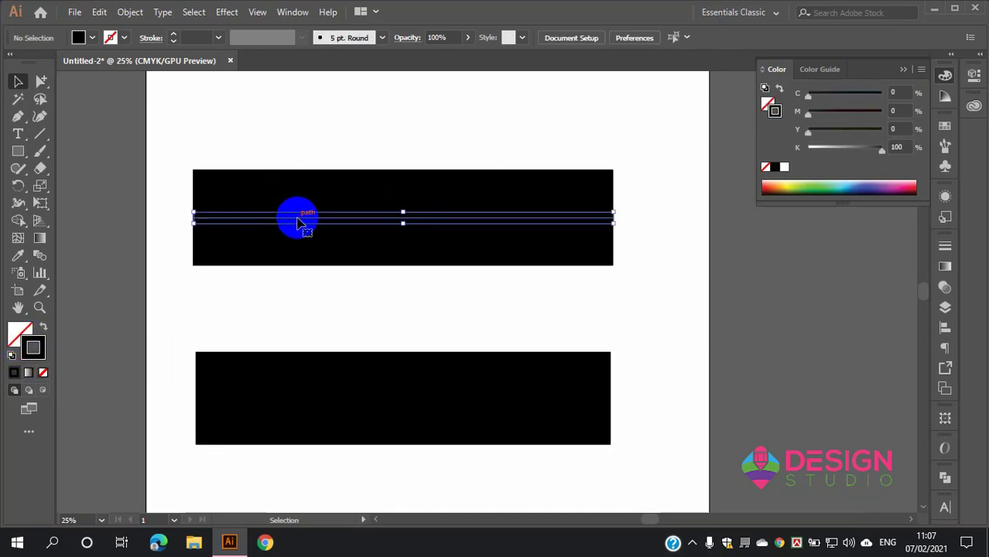
left_click(34, 353)
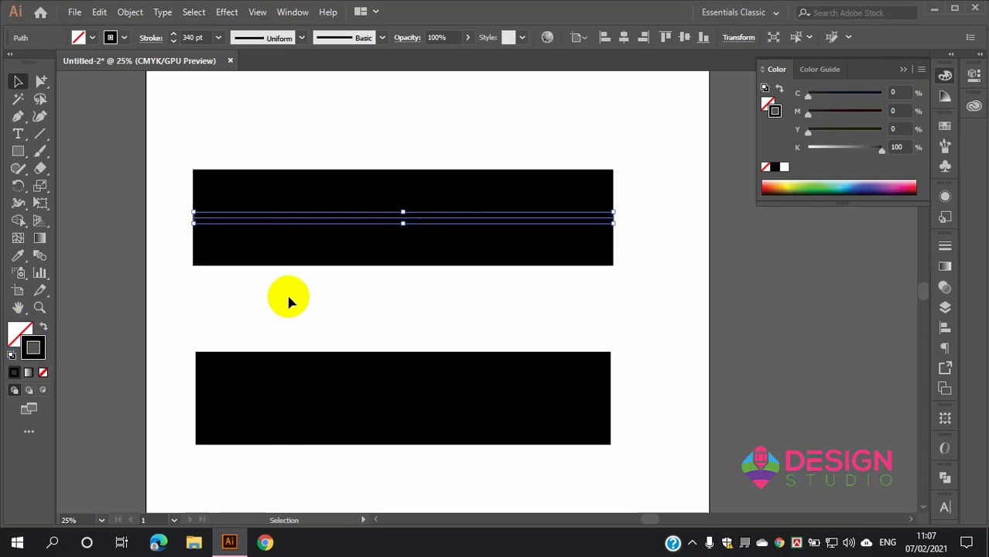
left_click_drag(291, 160, 396, 265)
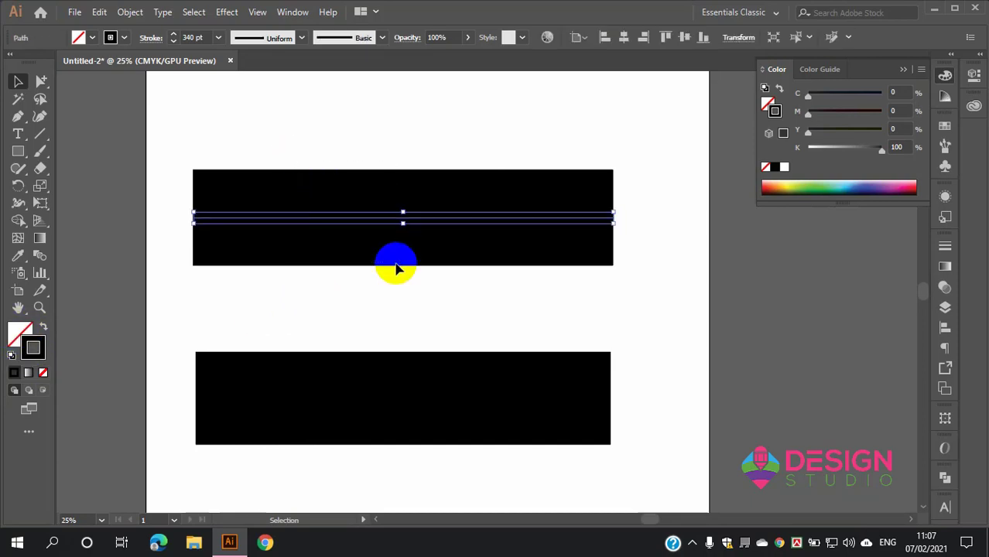
left_click(130, 13)
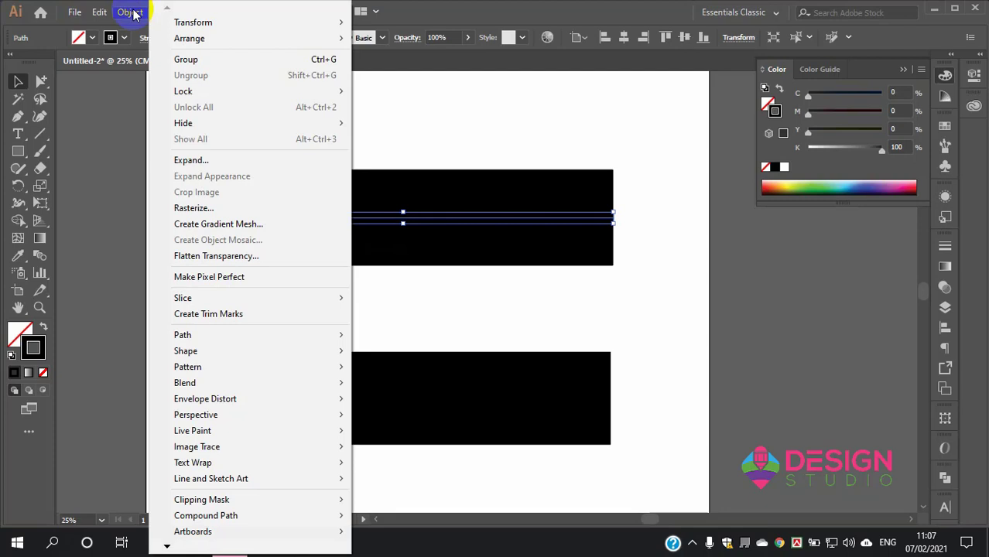
mouse_move(256, 334)
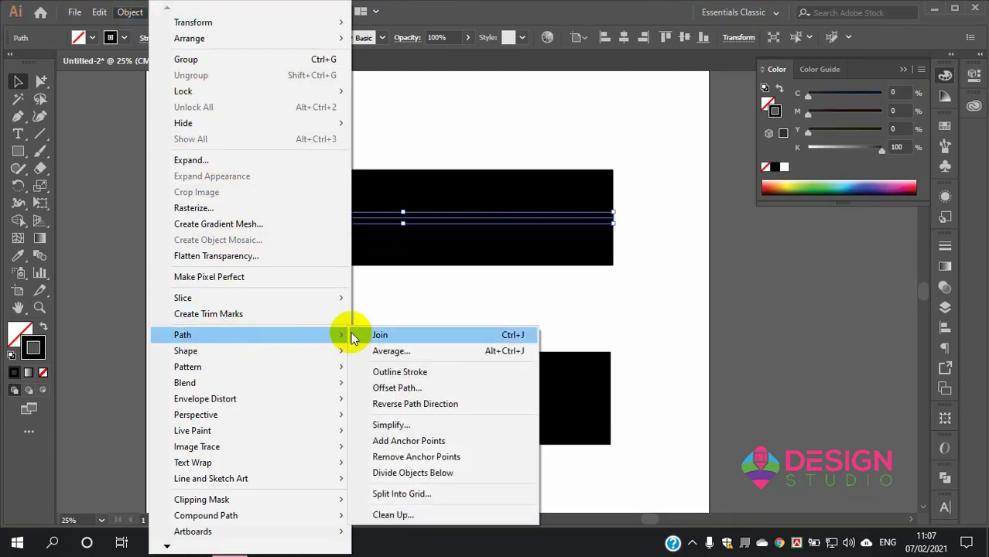
Step: Apply Outline Stroke to the 340 pt line and select the resulting filled top shape
left_click(431, 372)
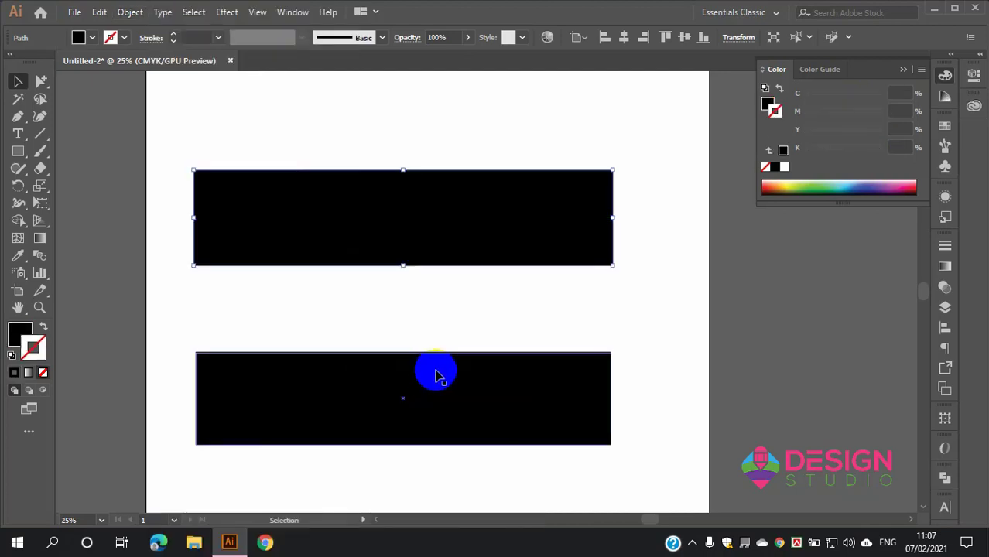
left_click(431, 343)
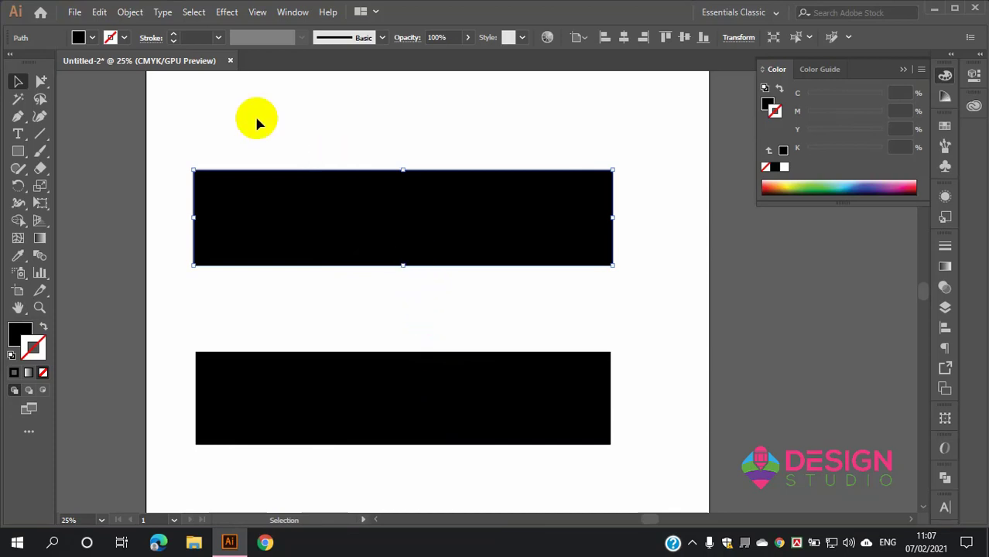
left_click_drag(216, 124, 641, 294)
key("ctrl+z")
scroll(499, 317, "up", 2)
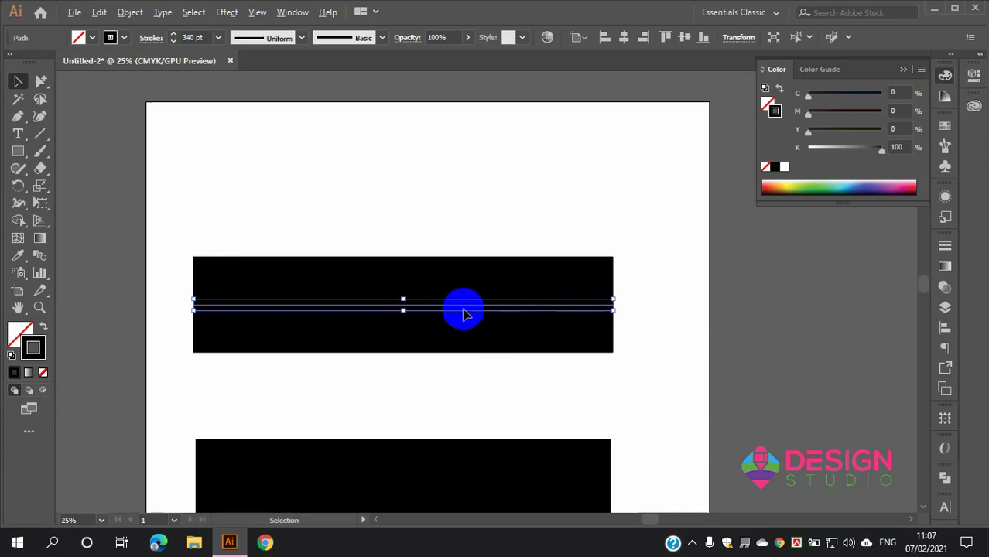
left_click_drag(465, 311, 472, 175)
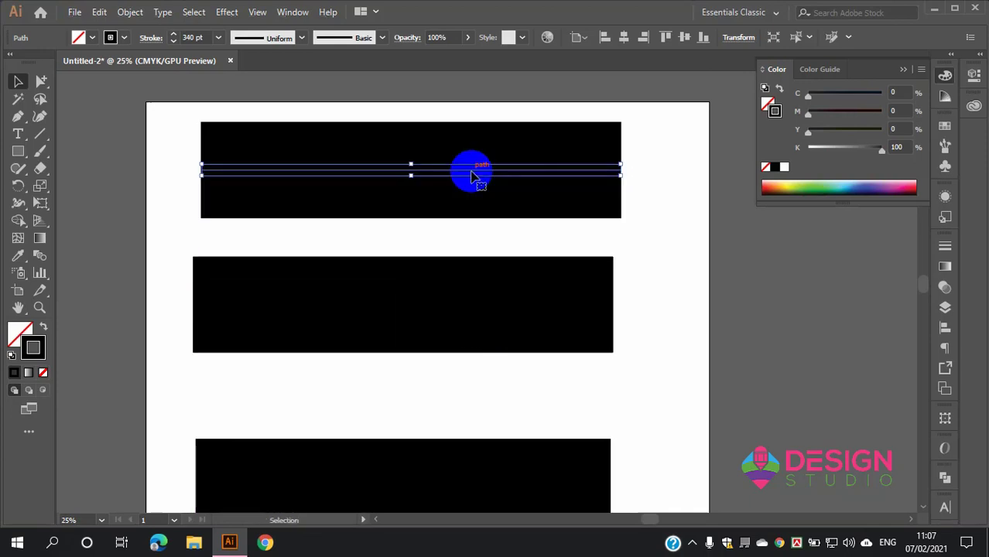
left_click(511, 244)
scroll(512, 244, "down", 1)
double_click(470, 256)
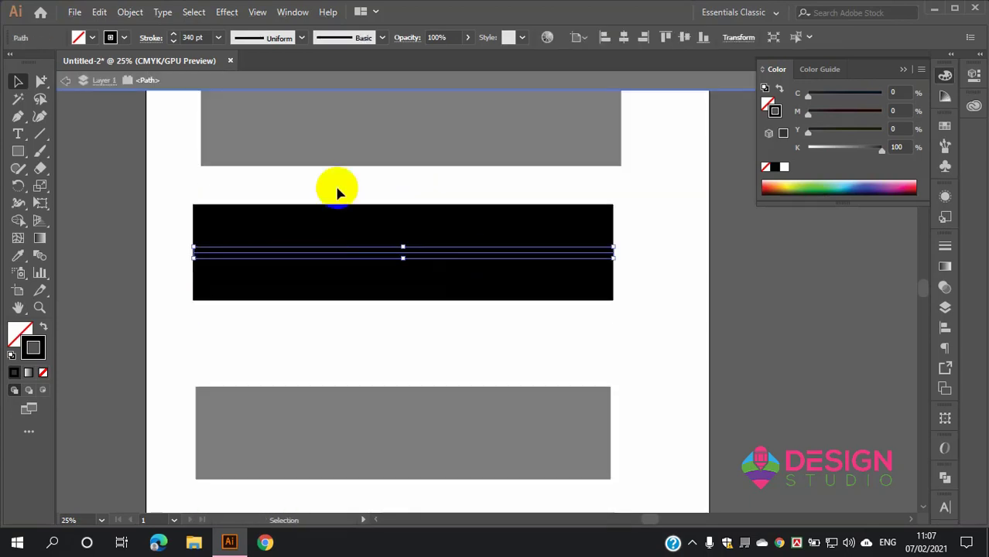
double_click(719, 275)
double_click(512, 249)
left_click(568, 213)
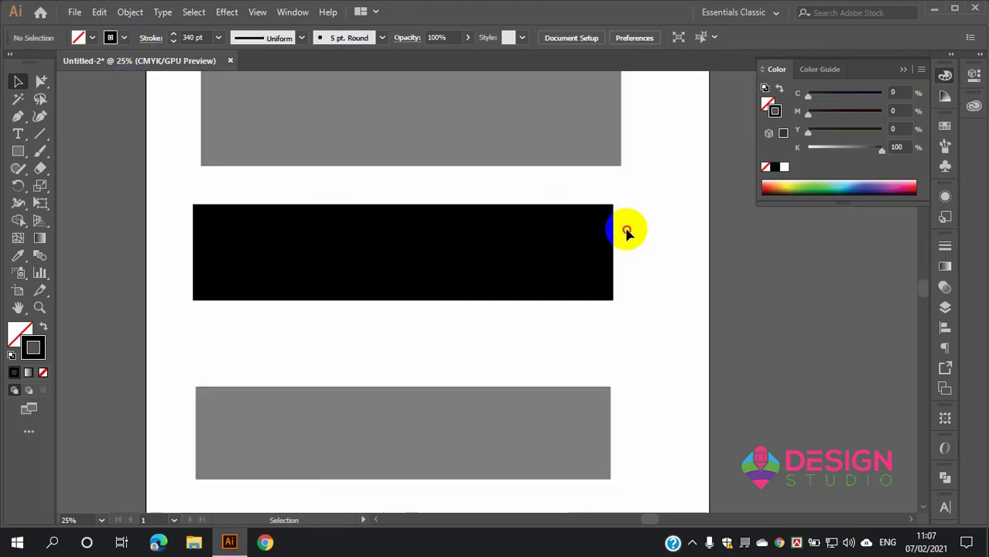
double_click(627, 230)
left_click_drag(150, 223, 203, 248)
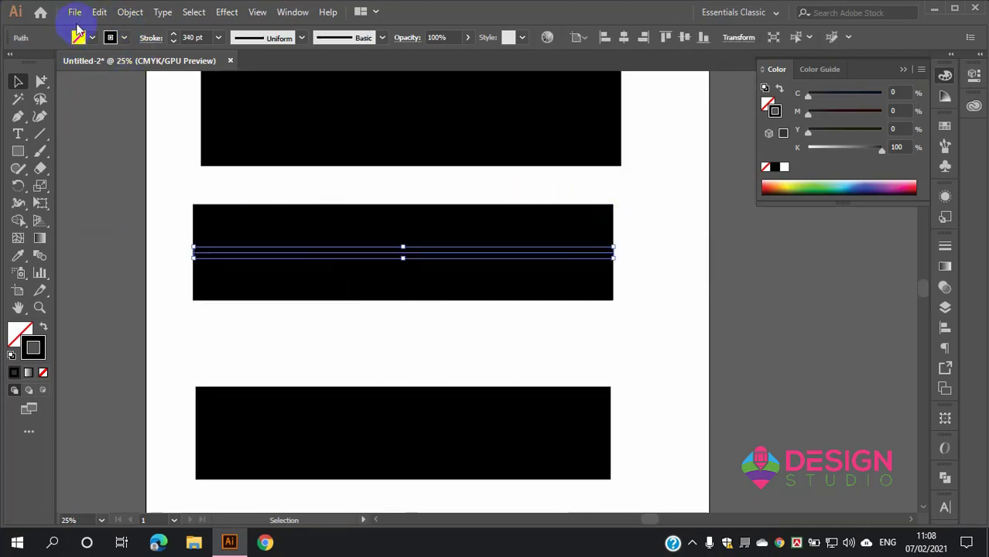
Step: Convert the middle line's stroke to a filled shape with Object > Path > Outline Stroke
left_click(128, 12)
mouse_move(182, 335)
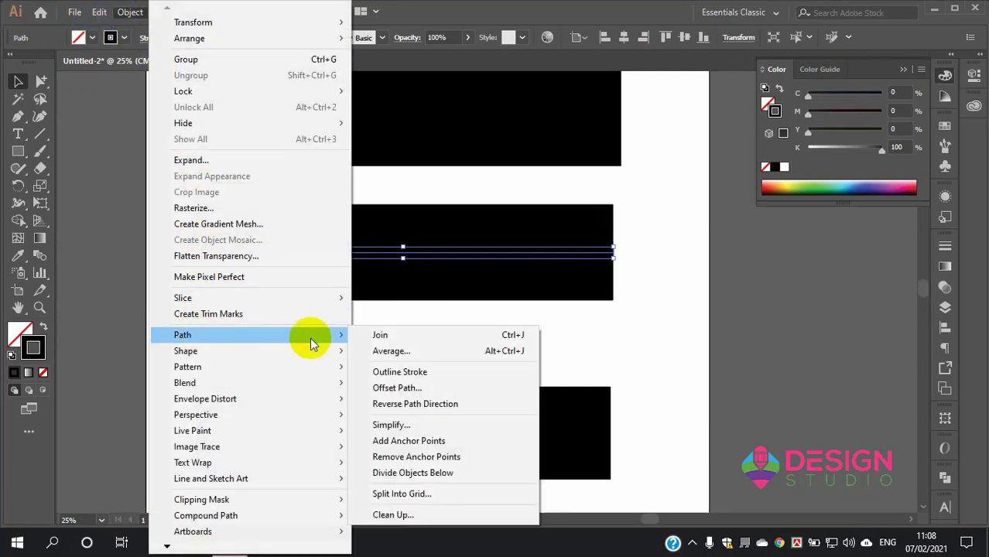
left_click(413, 371)
scroll(578, 325, "up", 3)
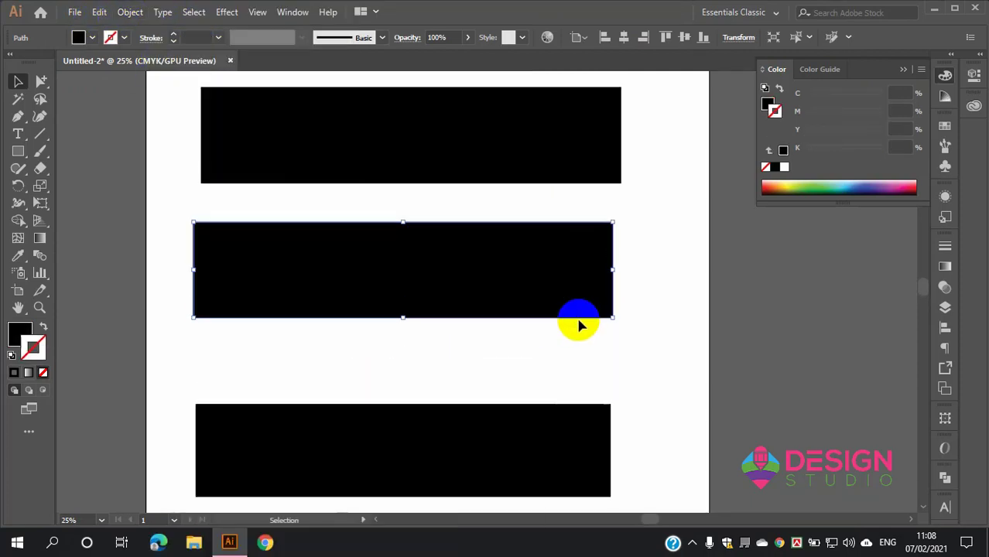
left_click(540, 182)
Step: Inspect the top line's stroke, briefly isolating the middle bar
left_click(540, 182)
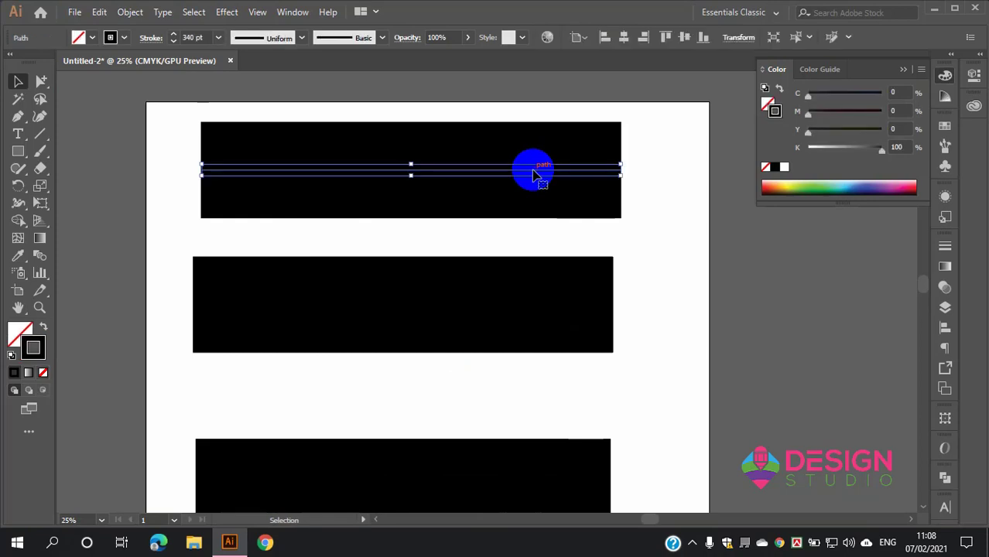
double_click(451, 294)
double_click(690, 302)
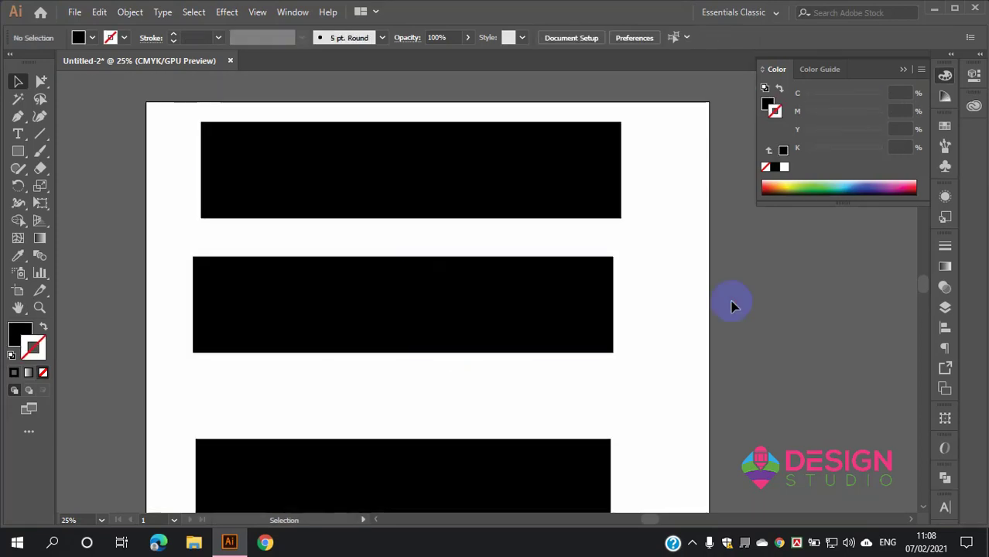
left_click(411, 165)
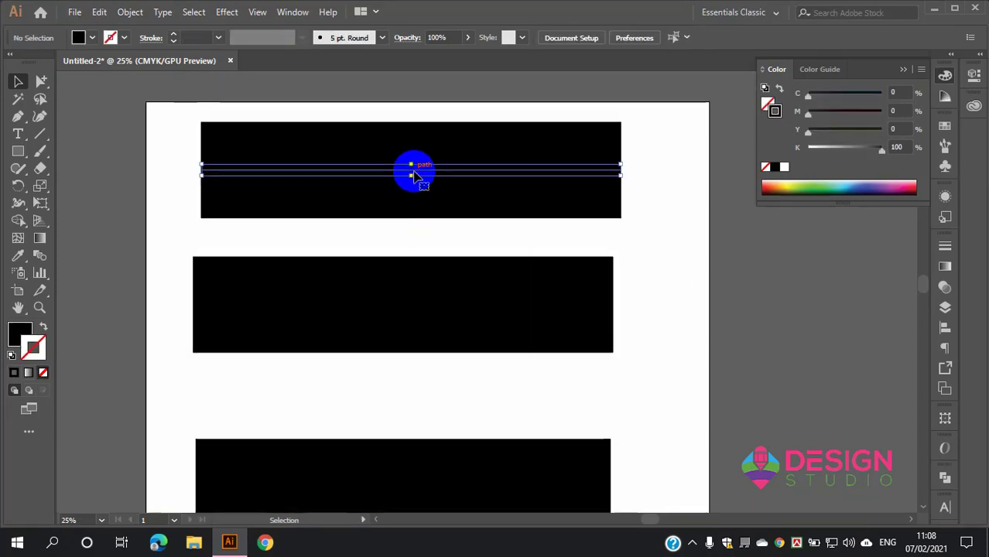
left_click(777, 239)
left_click_drag(190, 116, 646, 220)
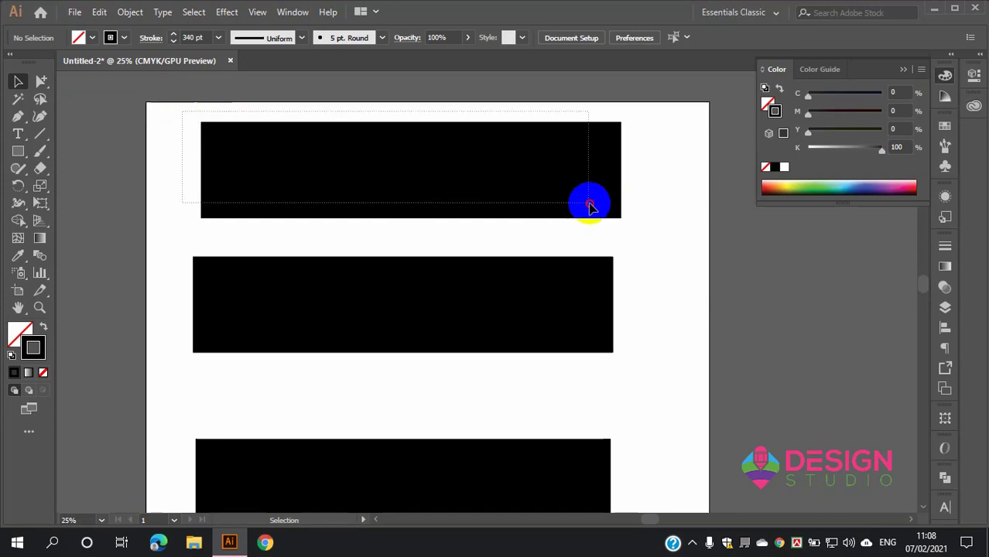
left_click(556, 246)
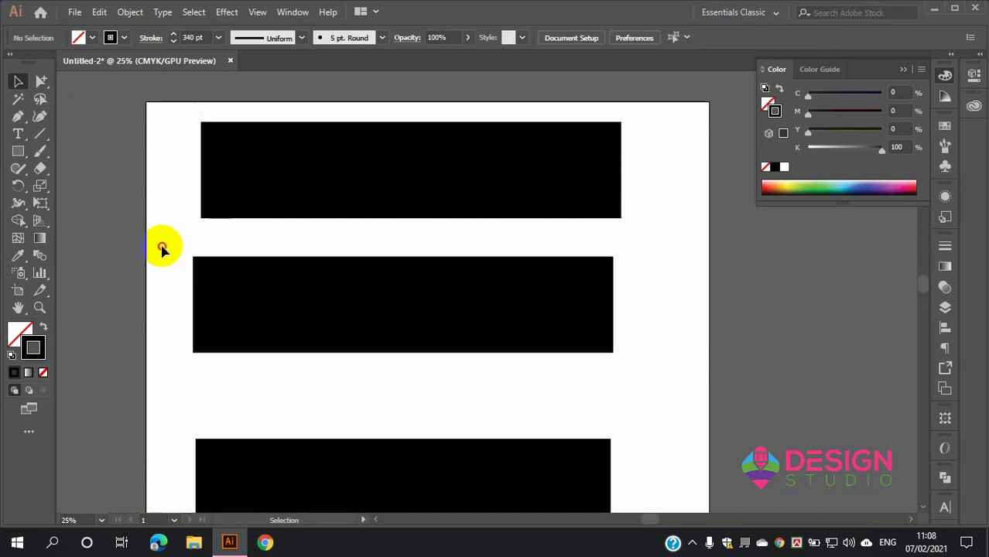
Step: Select the middle outlined bar and bottom rectangle, isolating the middle bar to inspect it
left_click_drag(161, 248, 704, 395)
left_click(399, 276)
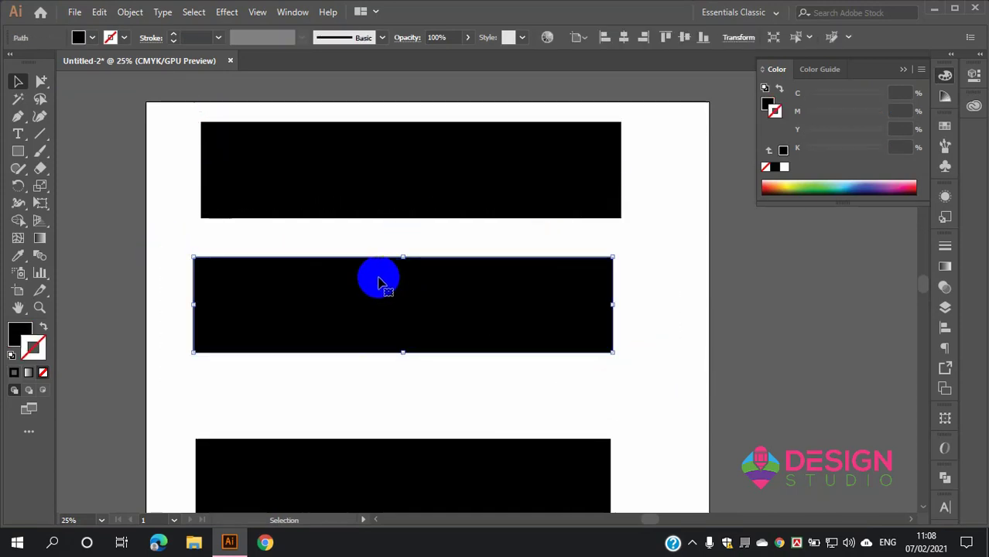
left_click(647, 243)
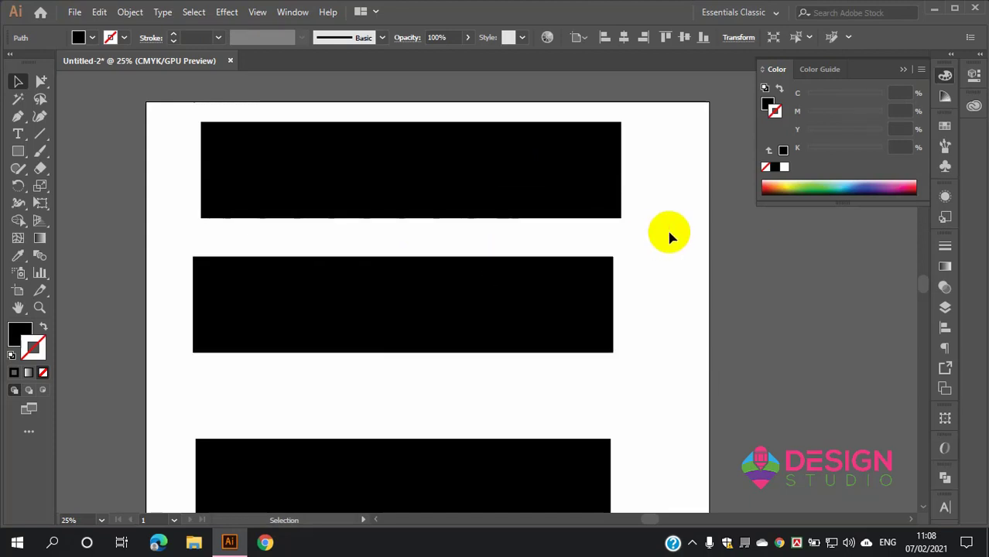
scroll(581, 242, "down", 2)
left_click(347, 416)
left_click(348, 417)
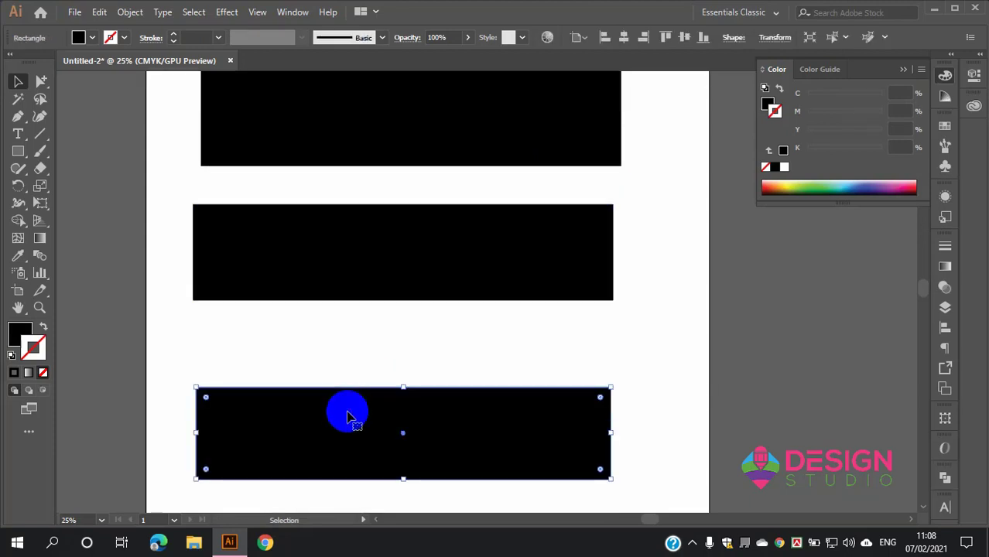
double_click(380, 245)
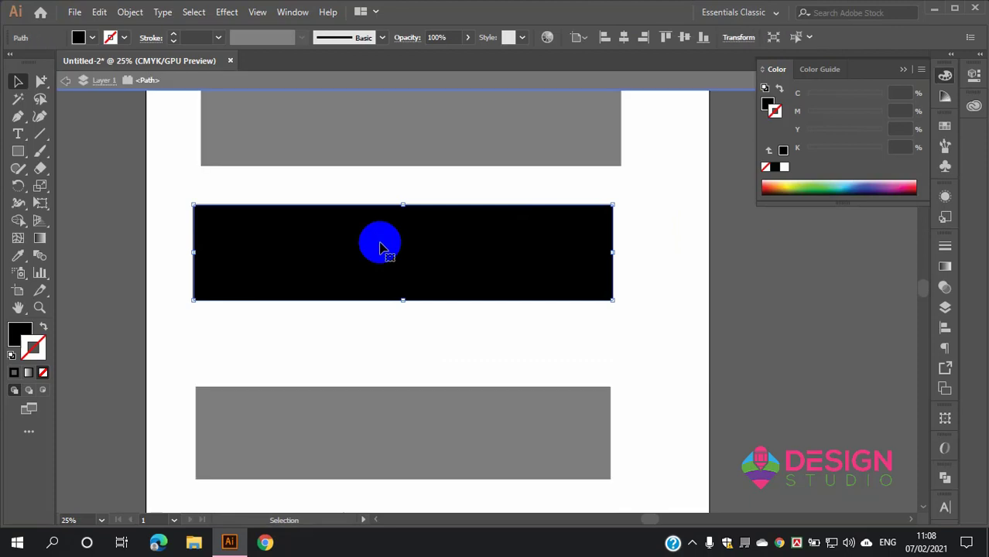
double_click(637, 326)
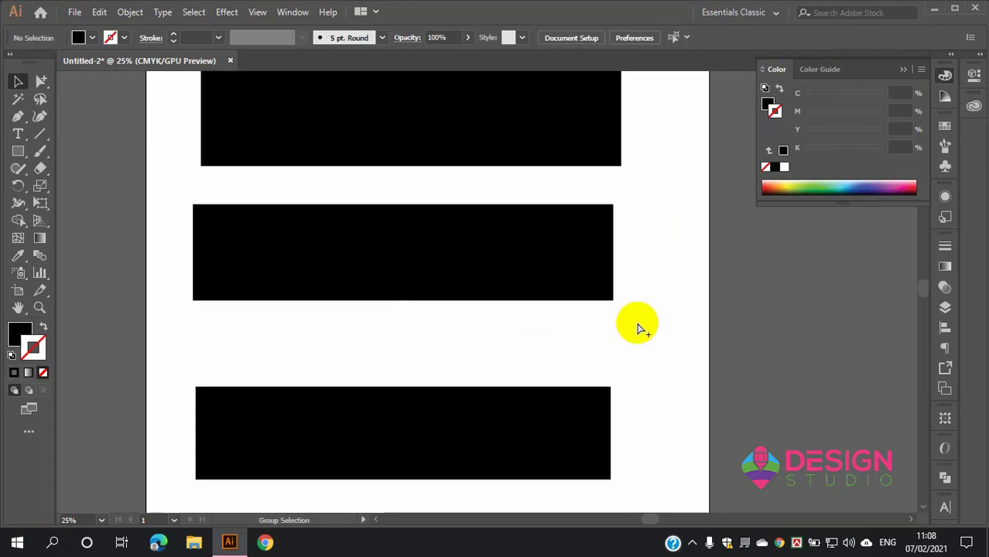
key("ctrl+y")
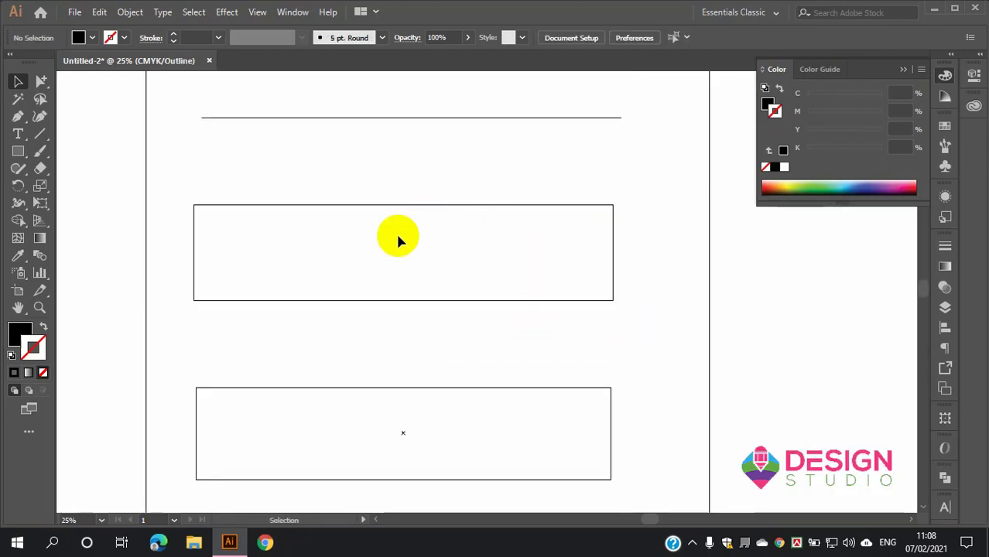
key("alt")
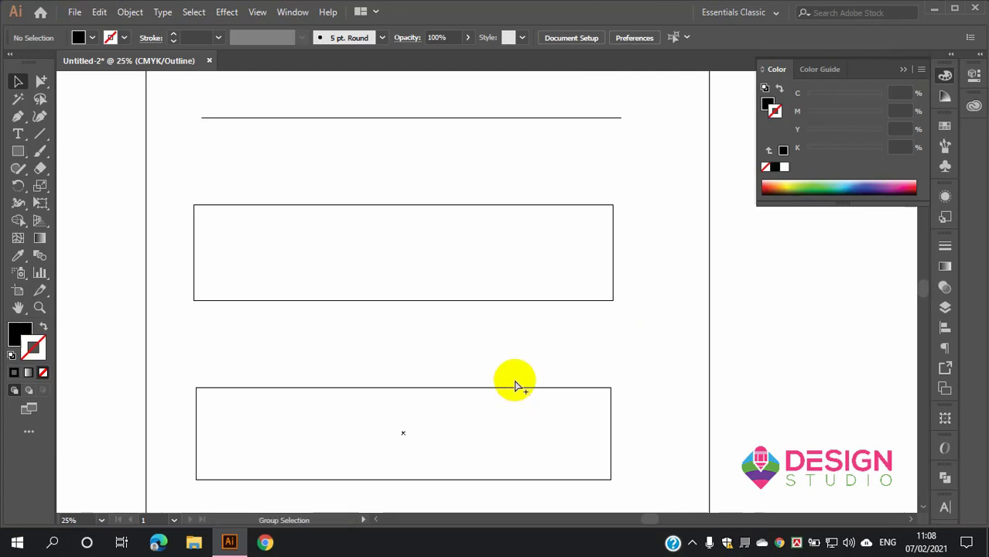
key("ctrl+y")
scroll(514, 379, "up", 1)
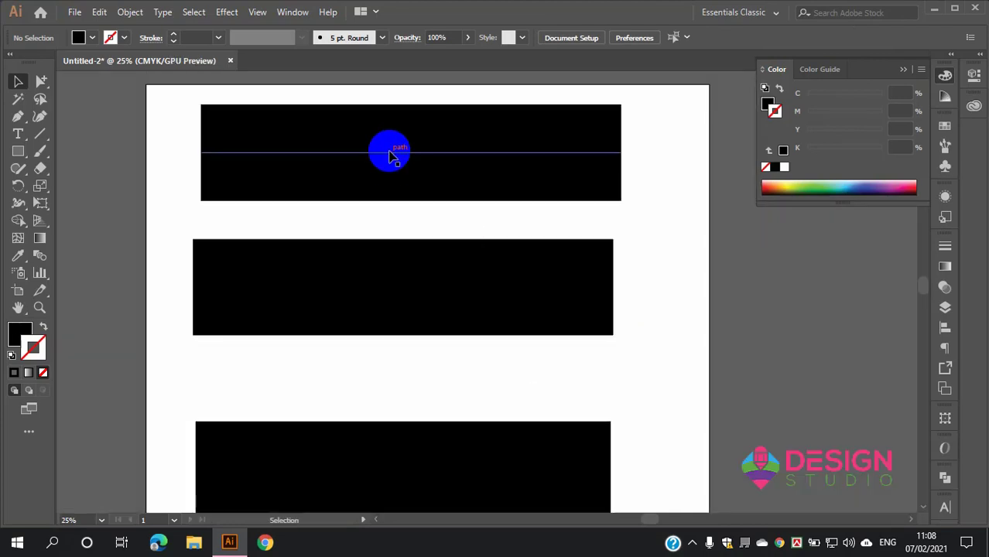
left_click(391, 155)
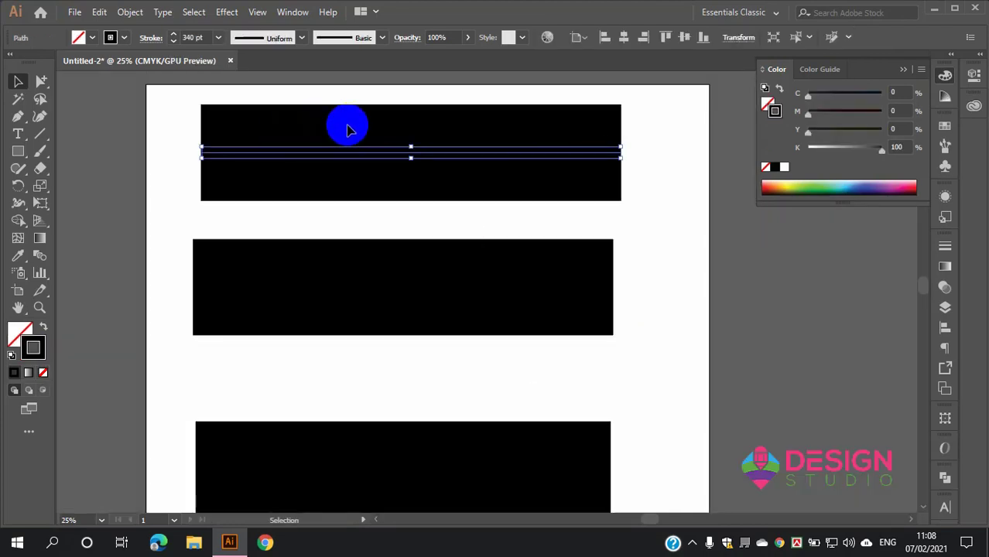
left_click(370, 284)
left_click(363, 159)
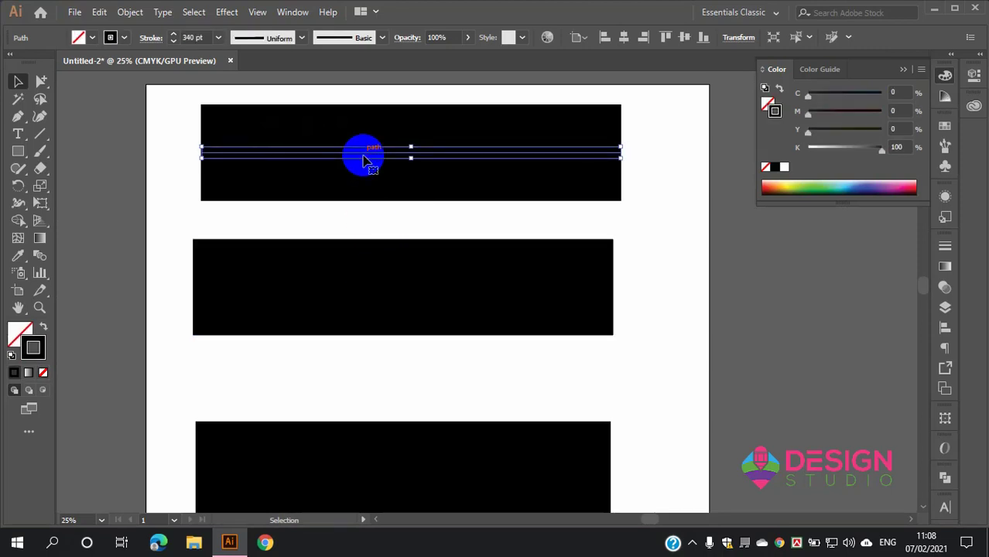
left_click(334, 268)
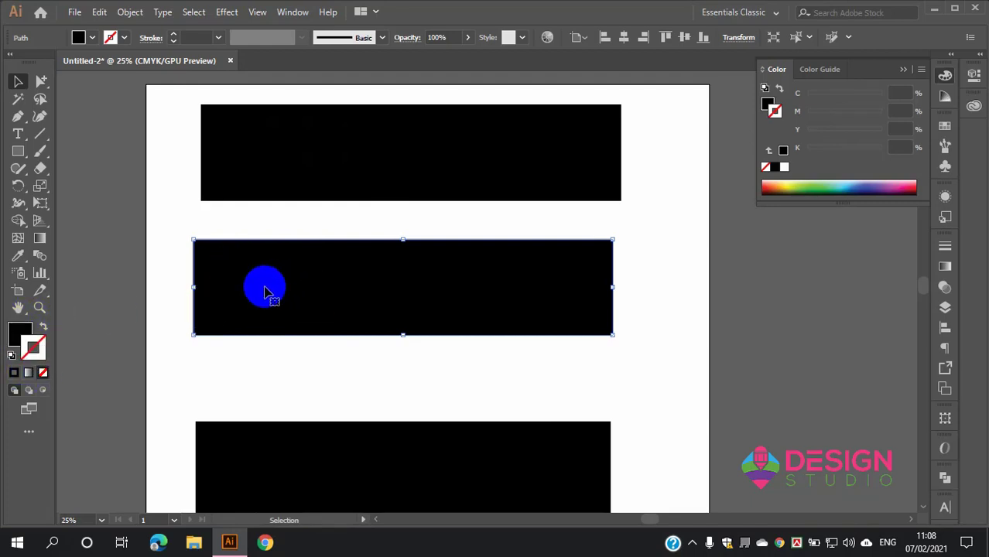
left_click(20, 334)
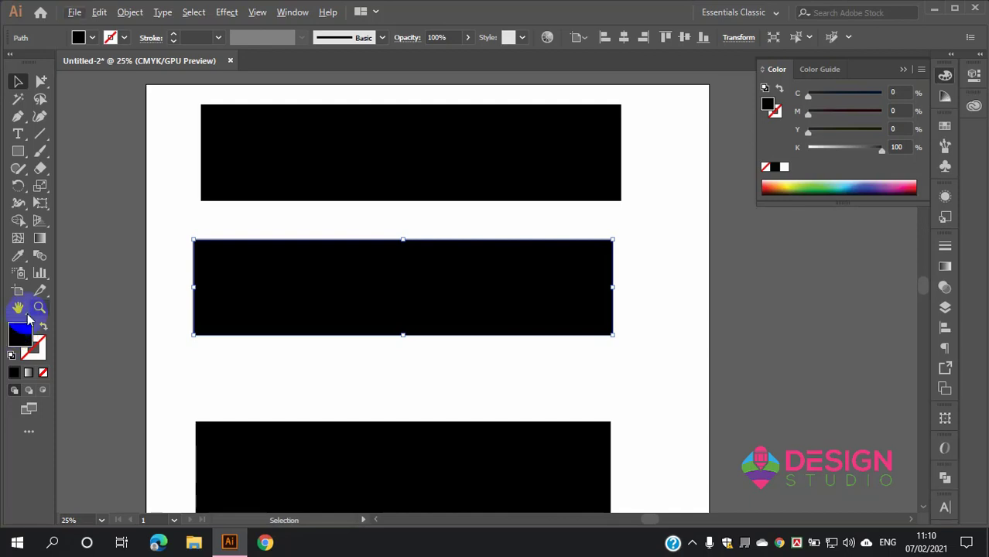
Step: Isolate the bars in turn and delete the middle bar
scroll(348, 246, "down", 1)
scroll(380, 208, "up", 2)
scroll(380, 208, "down", 2)
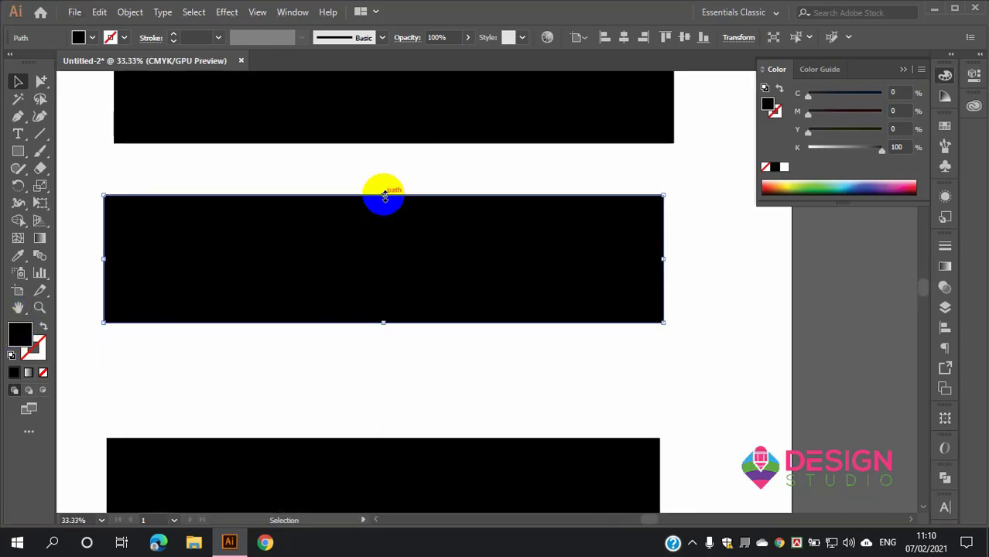
scroll(384, 198, "down", 1)
scroll(384, 201, "up", 1)
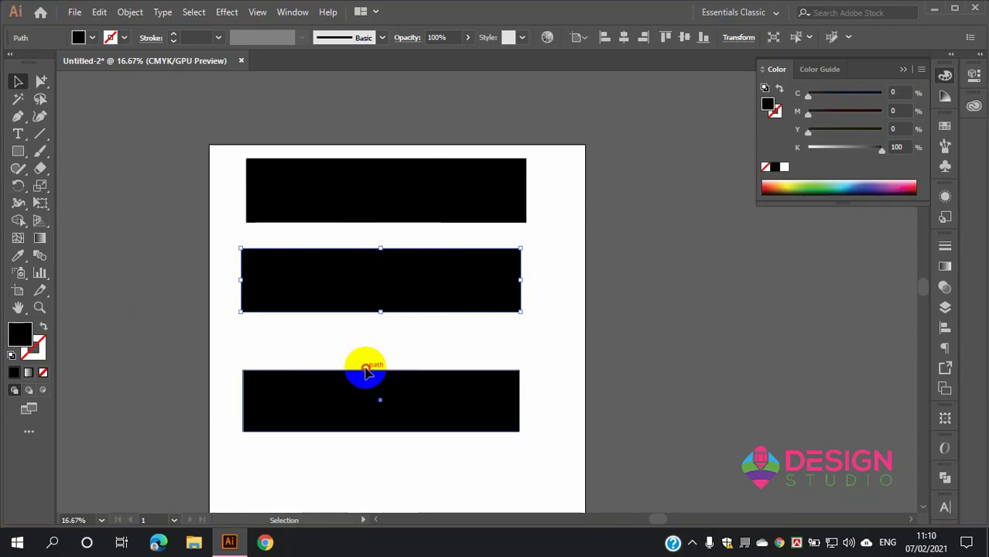
double_click(392, 196)
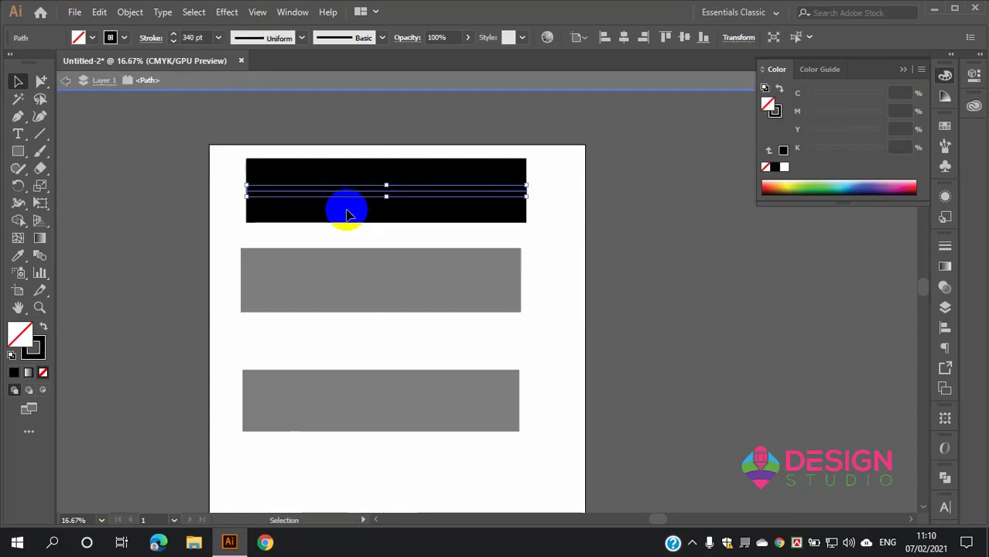
double_click(662, 248)
left_click(393, 286)
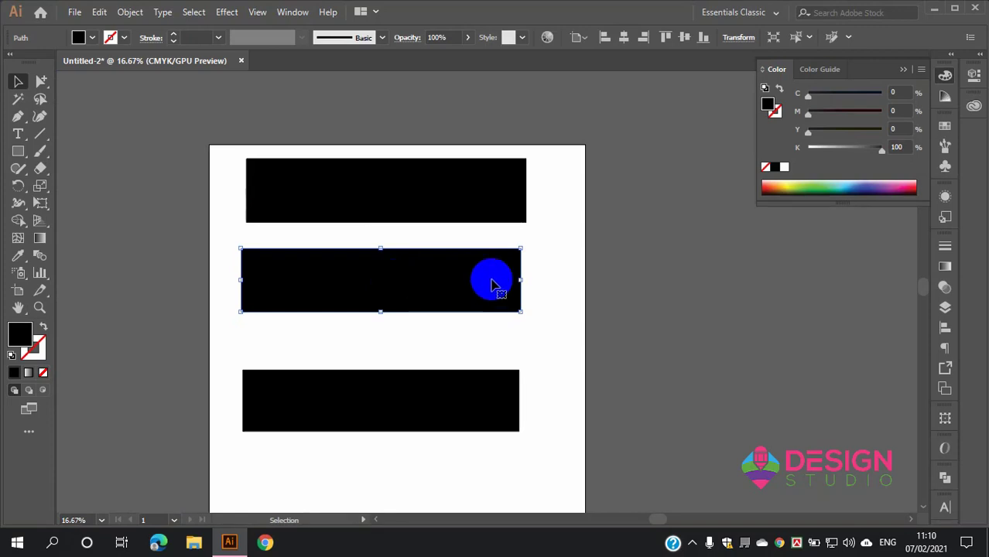
left_click(571, 280)
double_click(376, 280)
key("Delete")
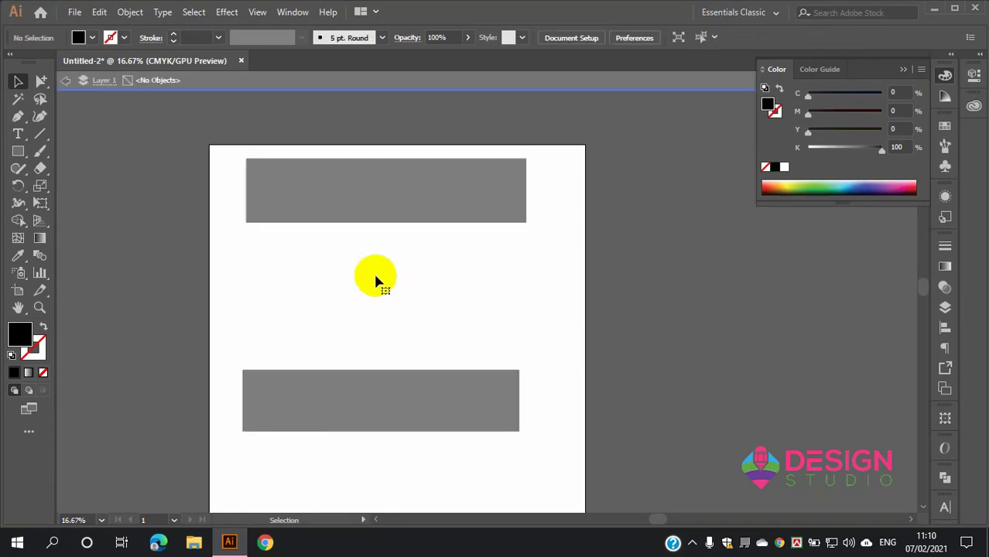
double_click(777, 260)
Step: Delete the bottom bar and the top line
left_click_drag(445, 428, 437, 445)
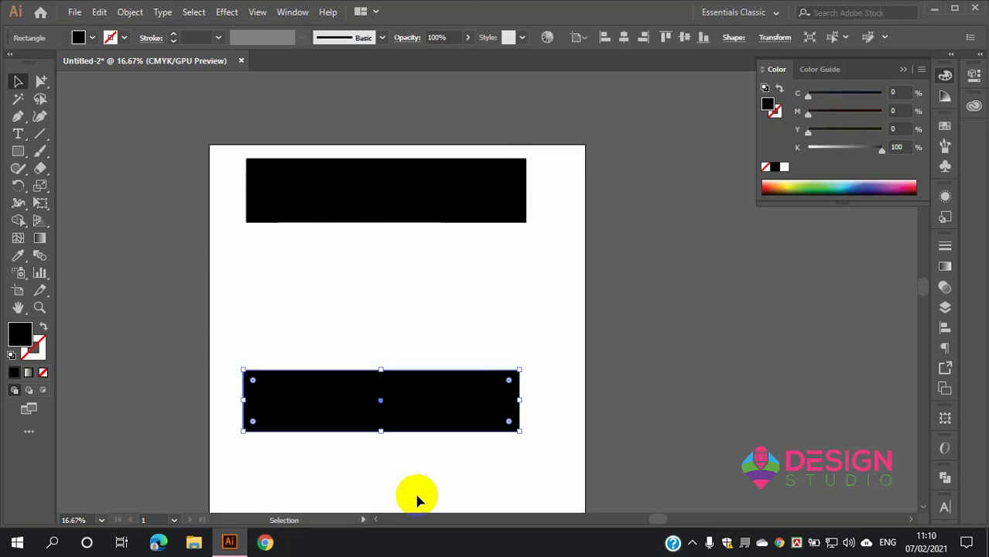
key("Delete")
left_click_drag(557, 184, 463, 234)
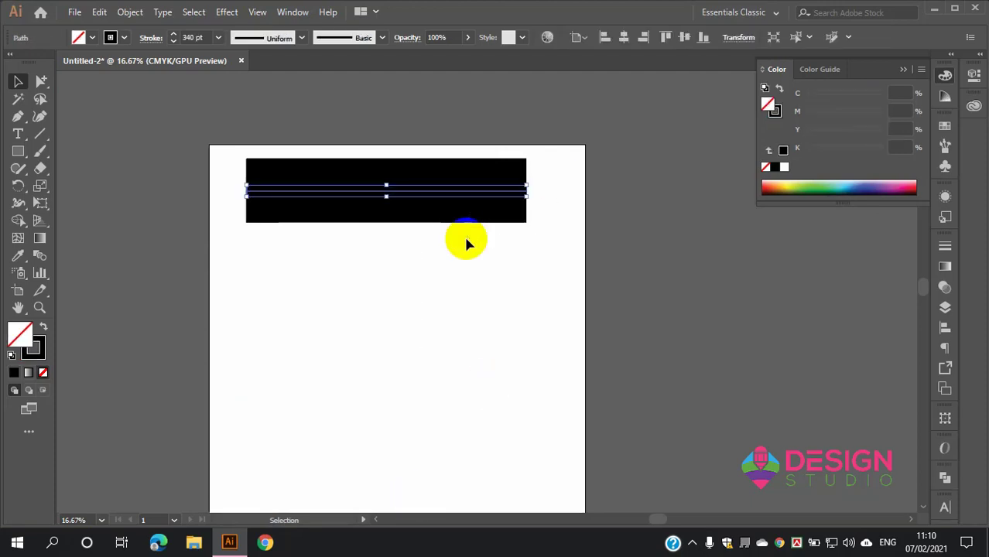
key("Delete")
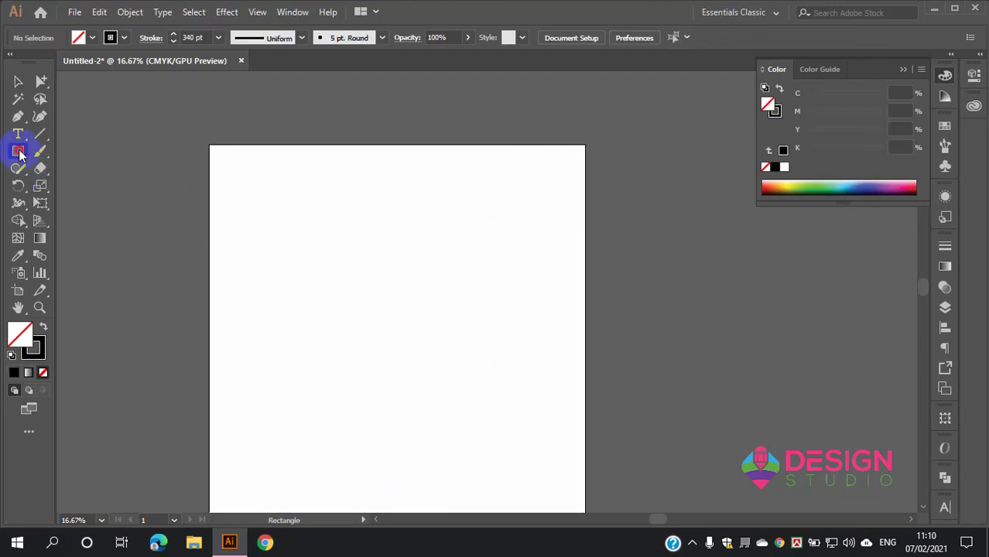
Step: Draw a circle in the middle of the artboard and select the ring
left_click_drag(19, 152, 62, 186)
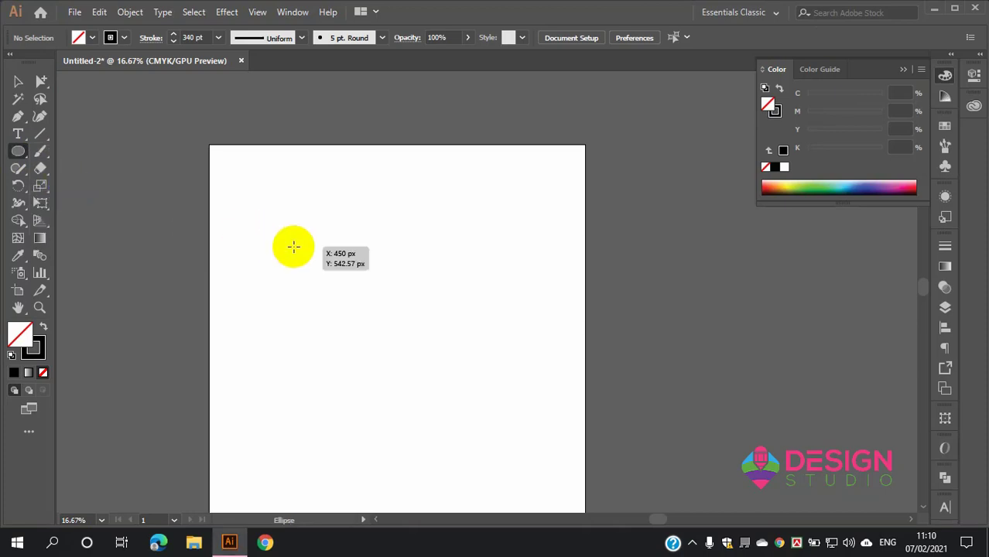
mouse_move(294, 246)
left_mouse_down()
mouse_move(448, 380)
mouse_move(520, 418)
left_mouse_up()
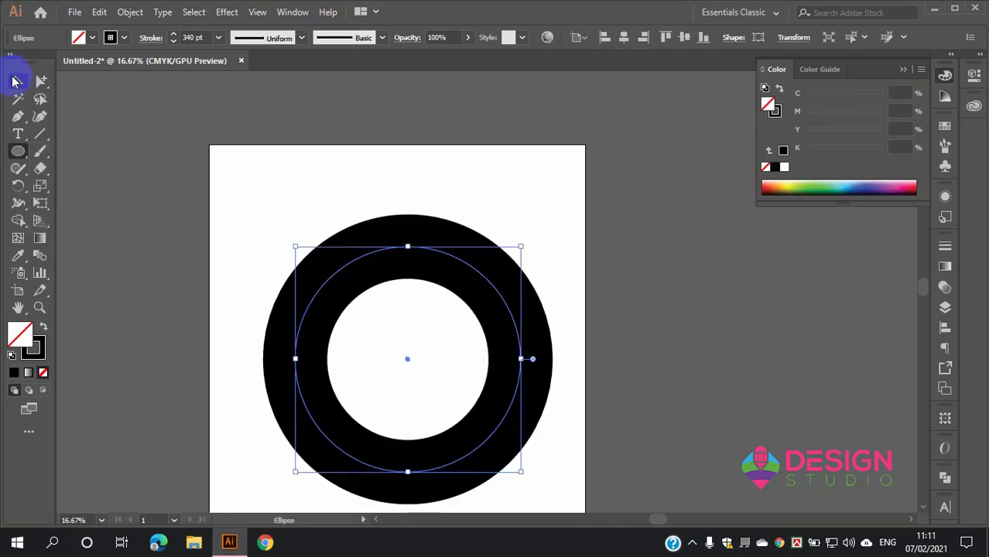
left_click(16, 80)
scroll(338, 183, "down", 1)
left_click(758, 331)
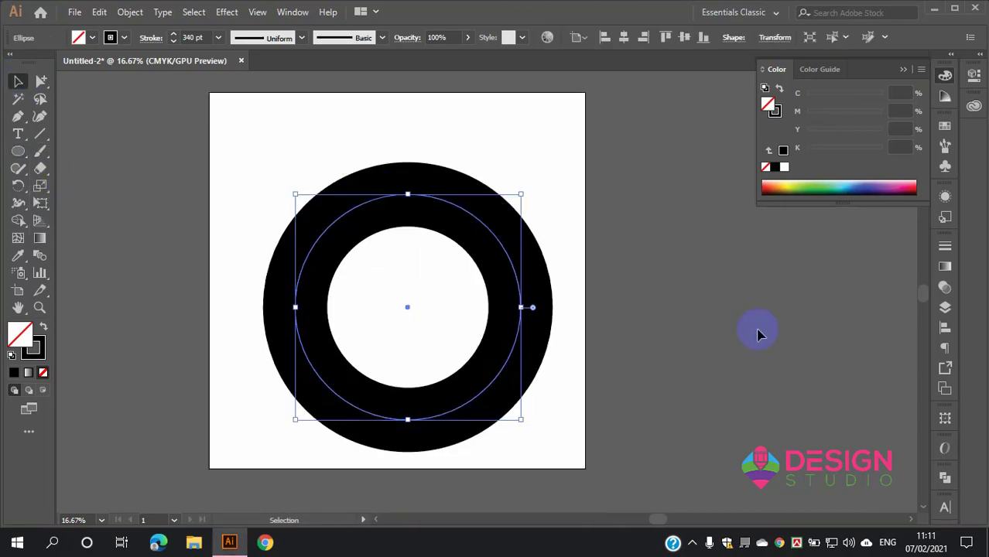
double_click(428, 205)
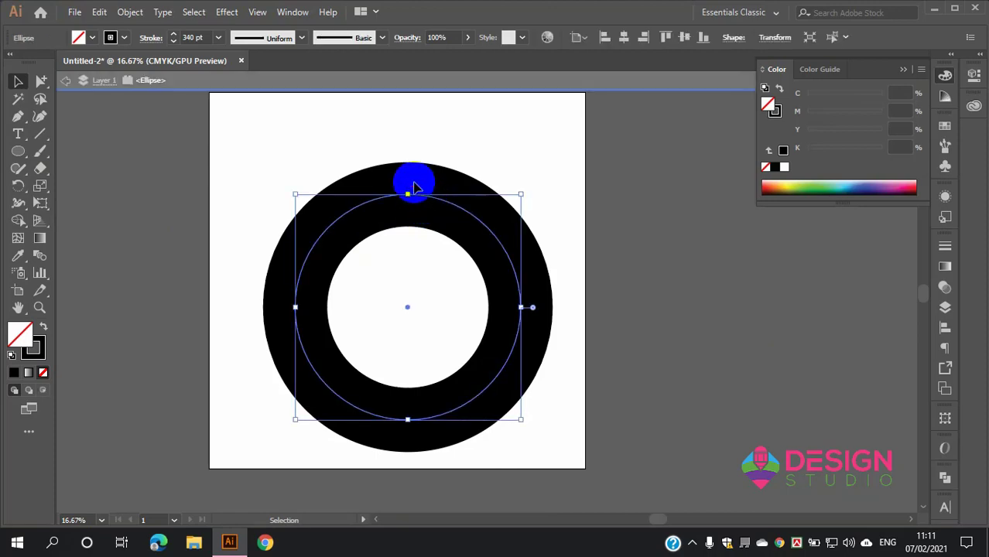
left_click(517, 142)
double_click(541, 151)
left_click(507, 195)
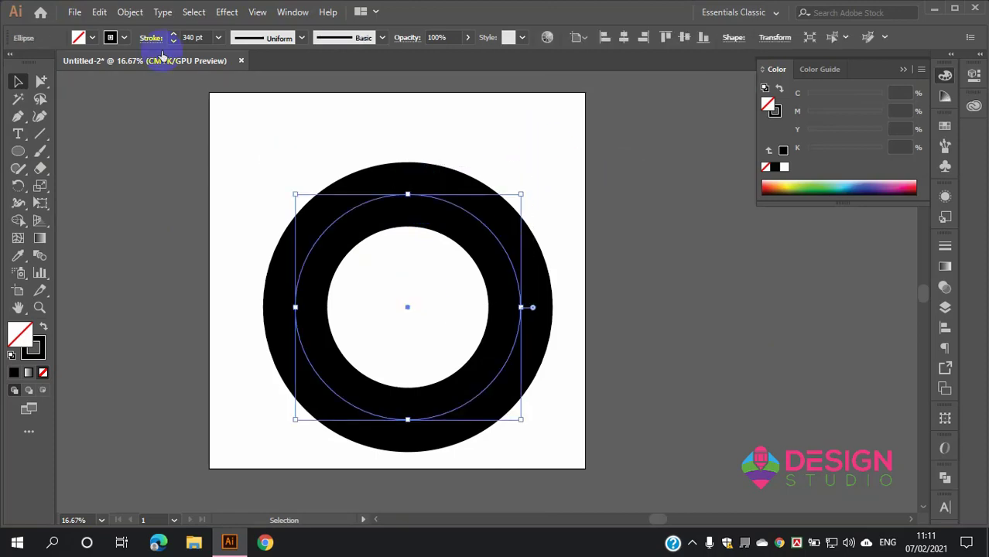
Step: Adjust the ring's stroke weight with the spinner arrows to 190 pt
left_click(174, 43)
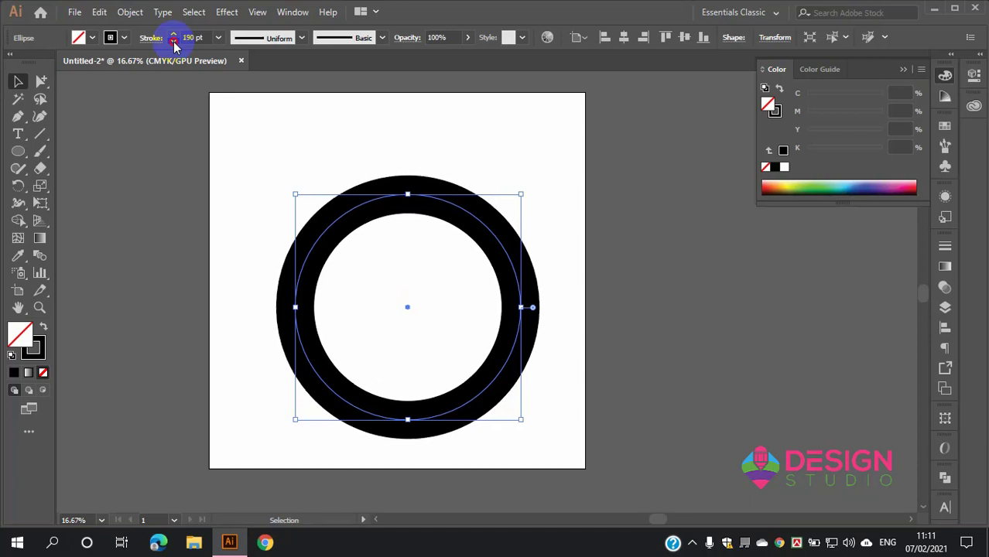
left_click(175, 35)
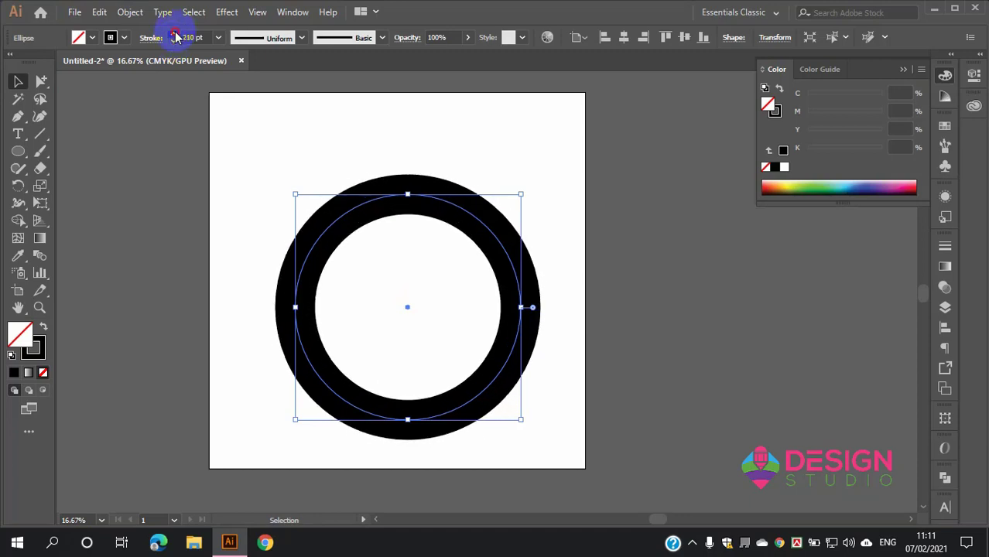
left_click(175, 35)
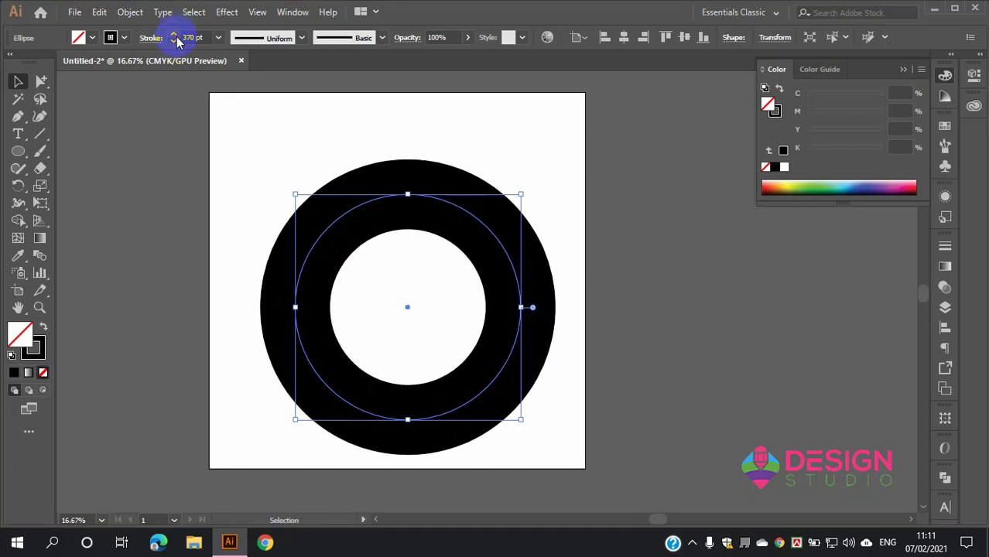
left_click(174, 43)
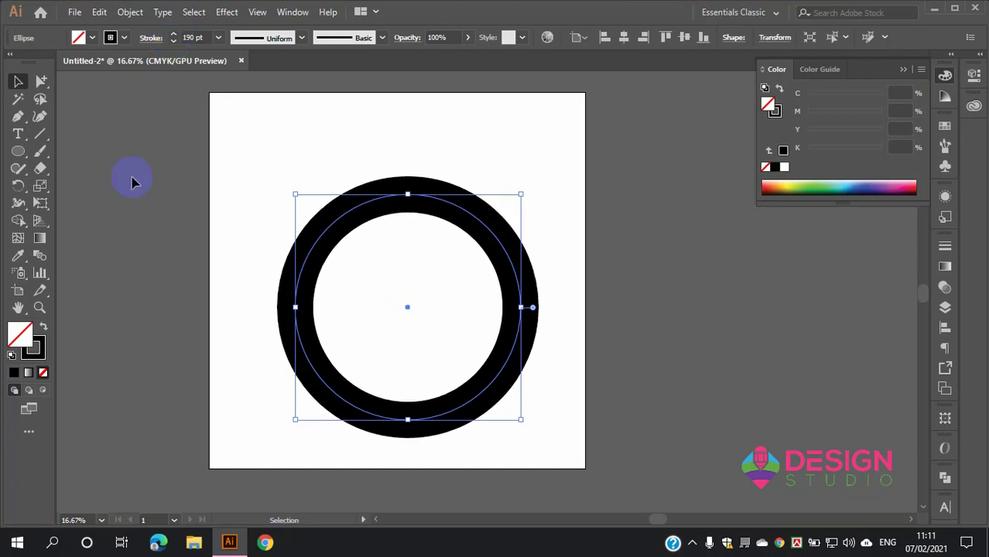
double_click(35, 347)
left_click(650, 201)
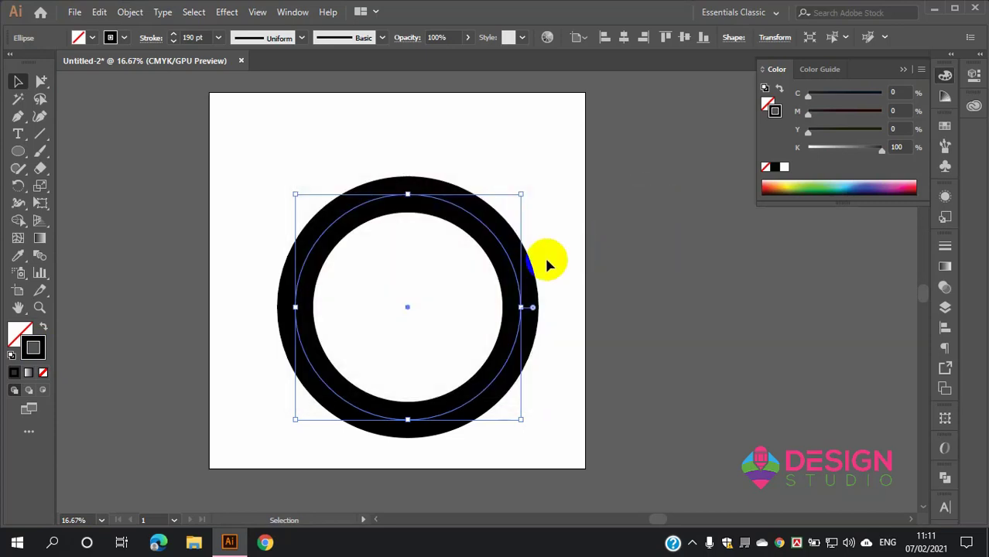
Step: Nudge the ring slightly up and left while zoomed in
left_click(525, 172)
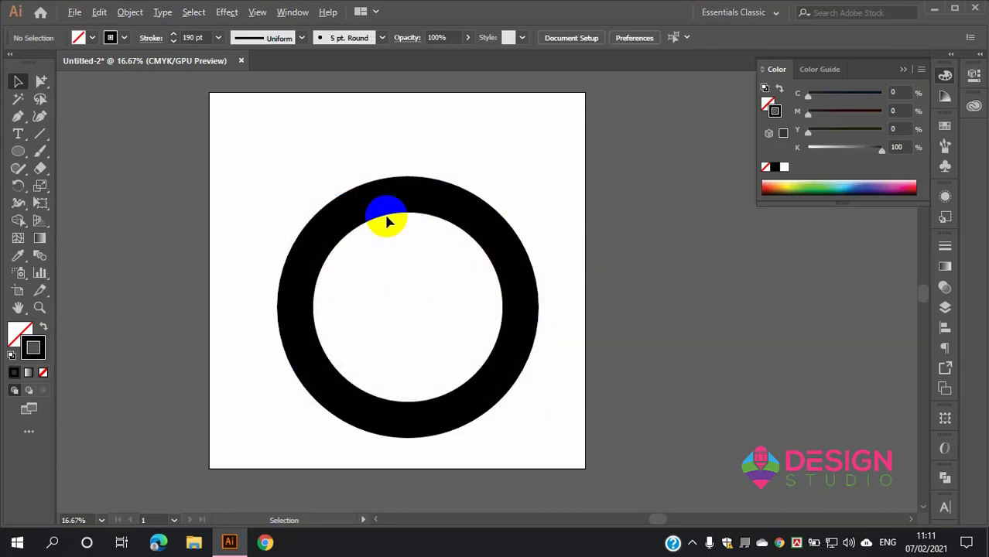
key("ctrl+plus")
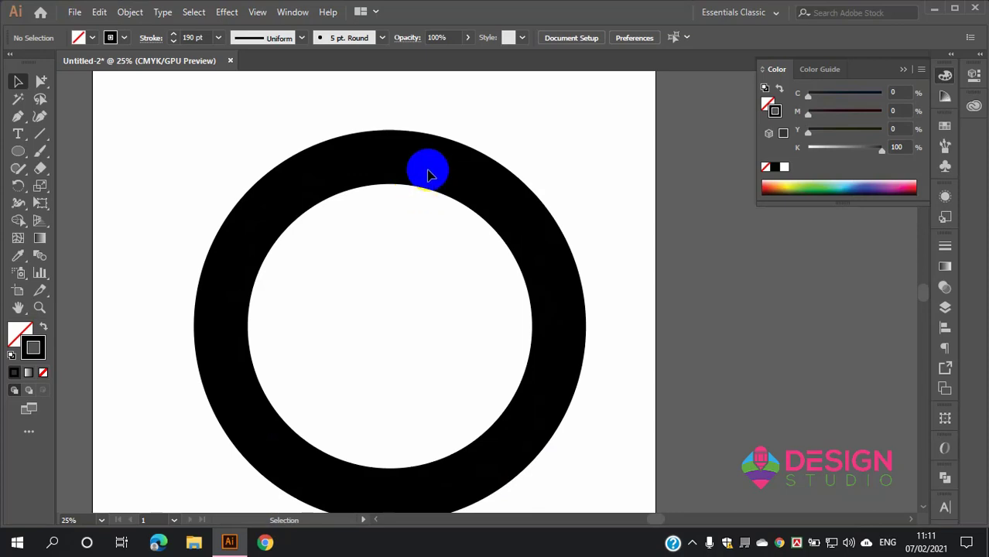
left_click_drag(427, 160, 419, 144)
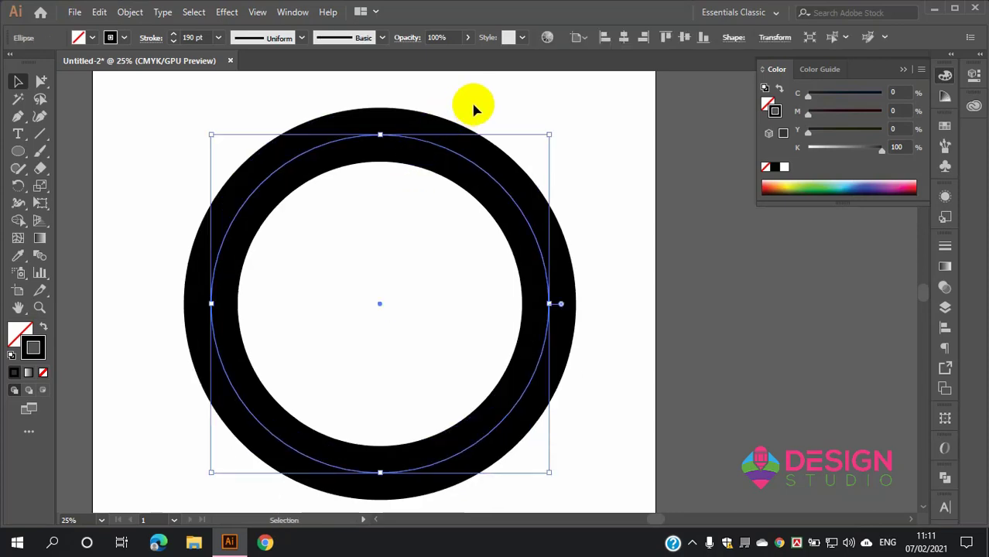
key("ctrl+minus")
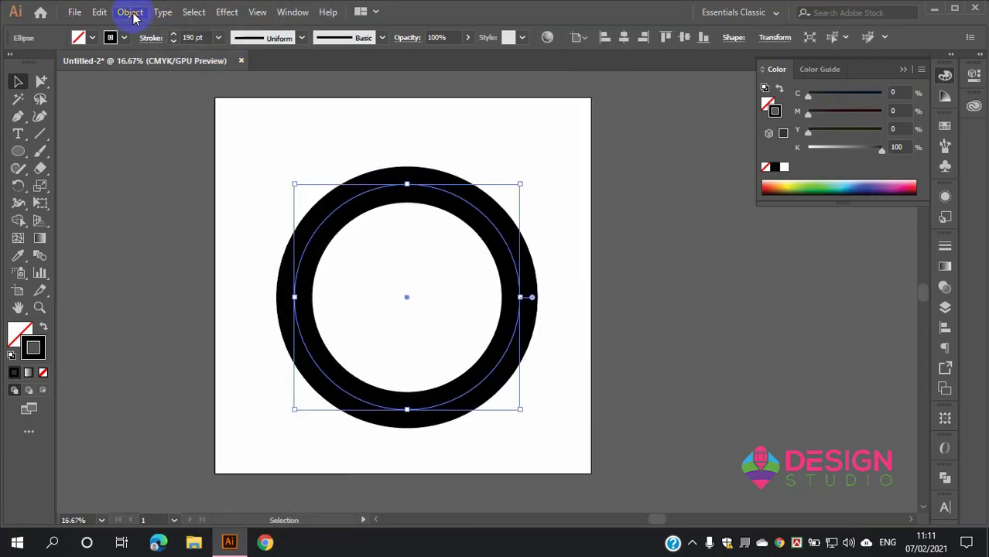
Step: Convert the ring's stroke into a filled compound path with Outline Stroke
left_click(130, 12)
mouse_move(183, 335)
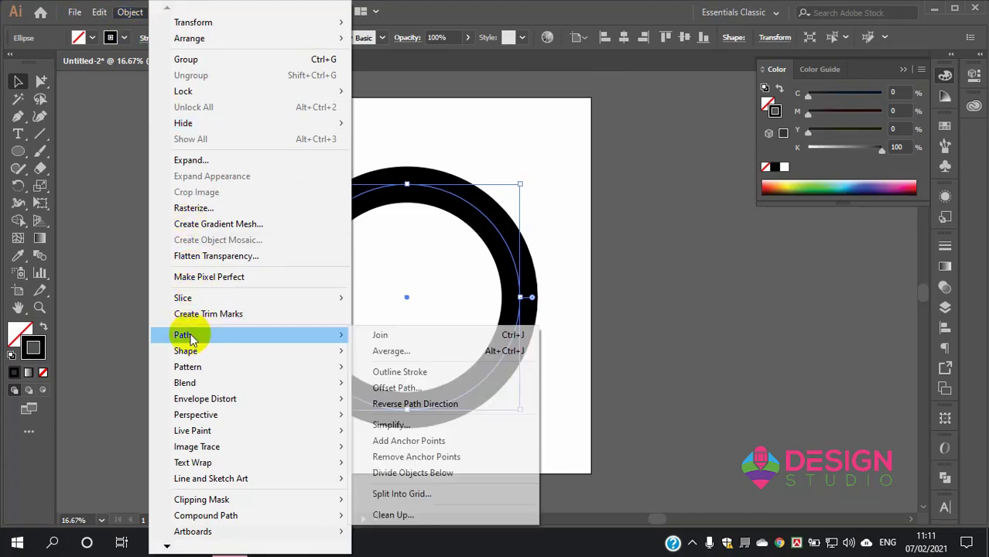
left_click(419, 371)
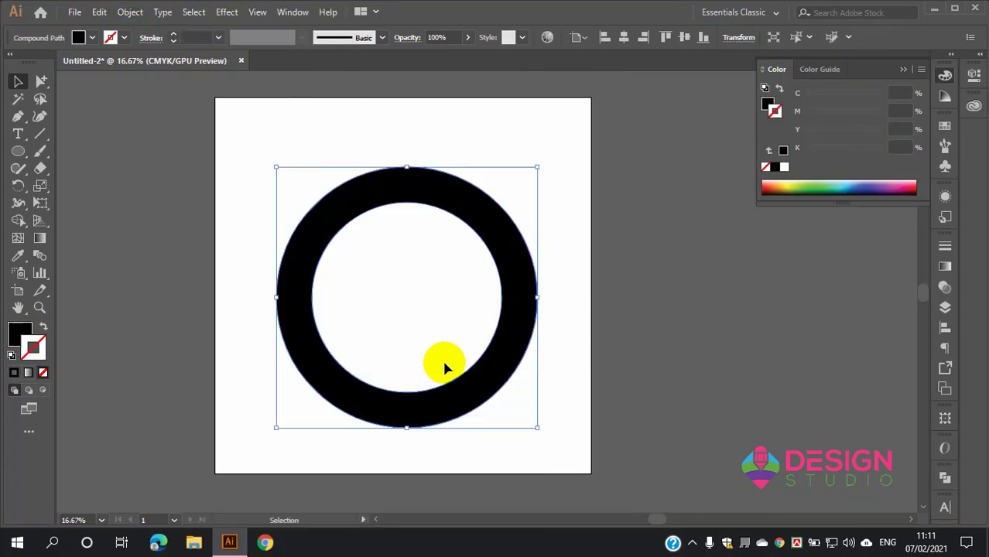
scroll(431, 188, "up", 2)
scroll(426, 188, "up", 2)
scroll(427, 182, "down", 4)
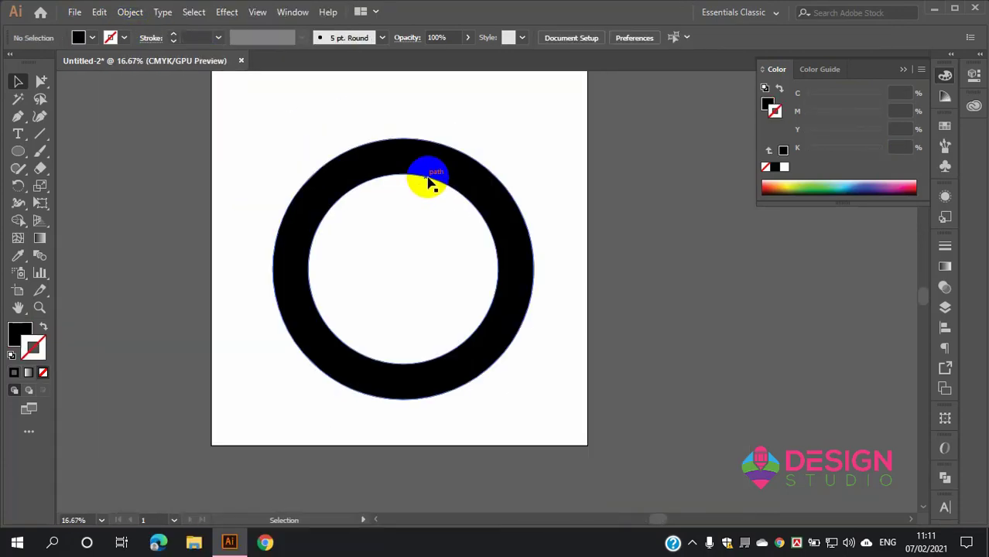
Step: Inspect the ring's anchor points in Outline view (Ctrl+Y), then return to Preview
key("a")
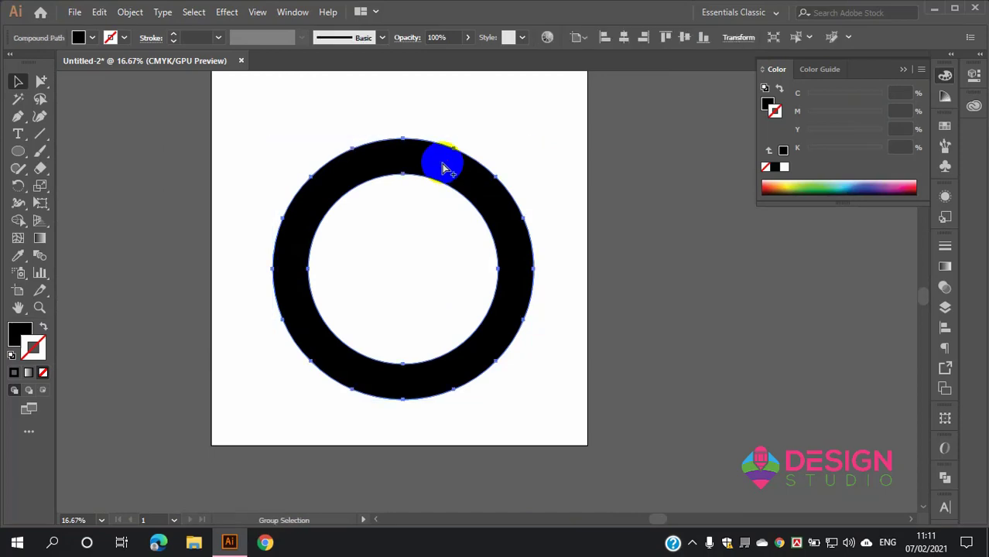
key("ctrl+y")
key("v")
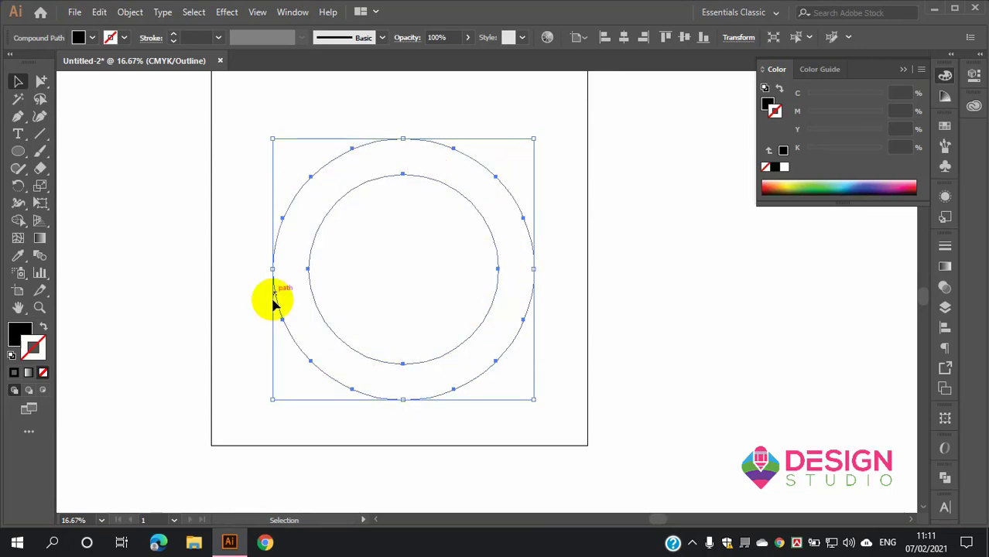
key("a")
key("ctrl+y")
key("v")
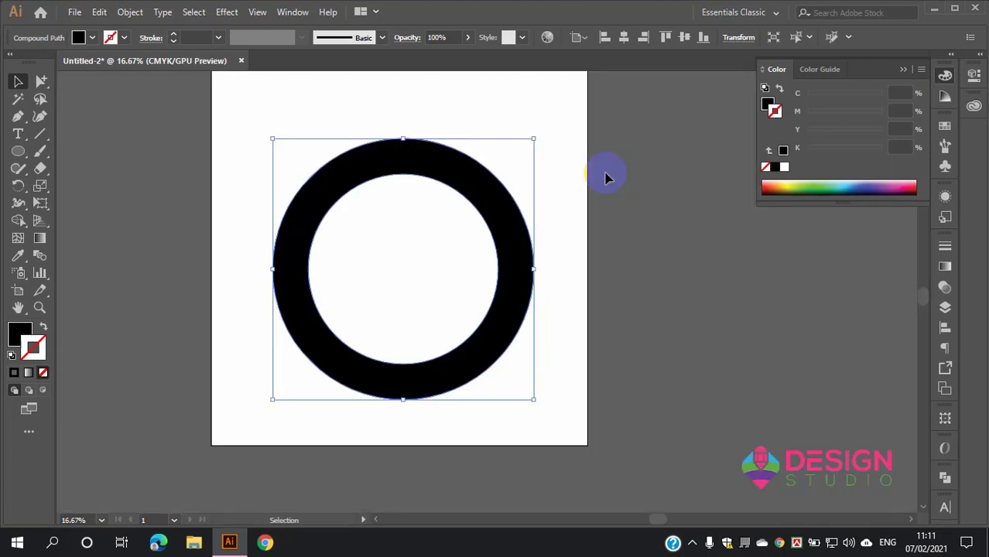
Step: Move the ring off the artboard and back, then select and delete it
left_click(521, 181)
left_click(436, 167)
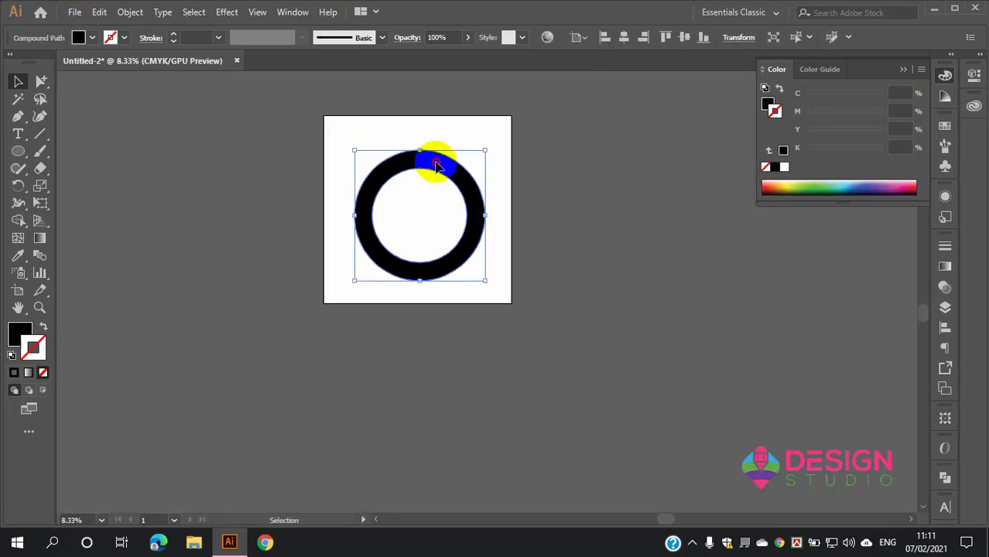
left_click_drag(436, 166, 653, 223)
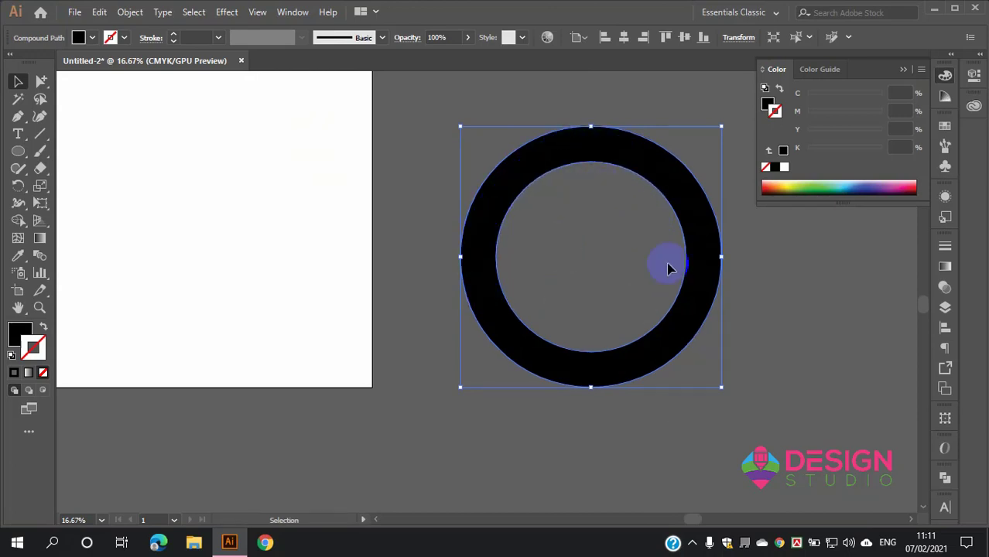
scroll(606, 230, "down", 1)
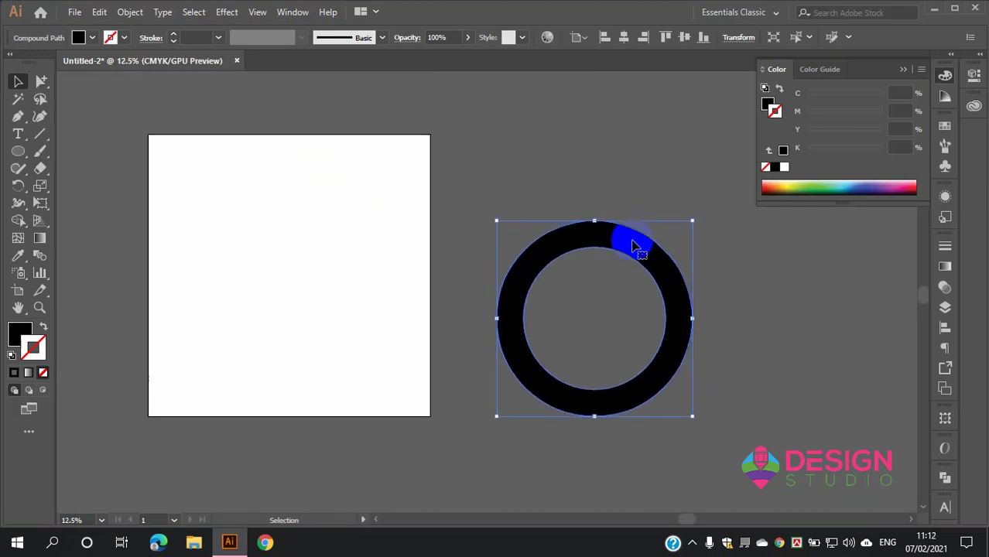
left_click_drag(633, 243, 327, 193)
left_click(564, 185)
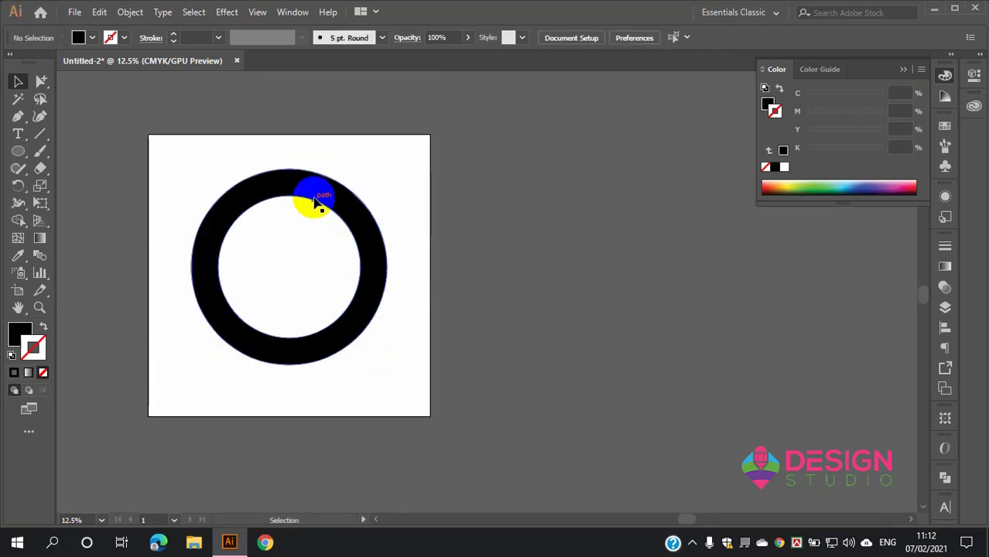
left_click(319, 201)
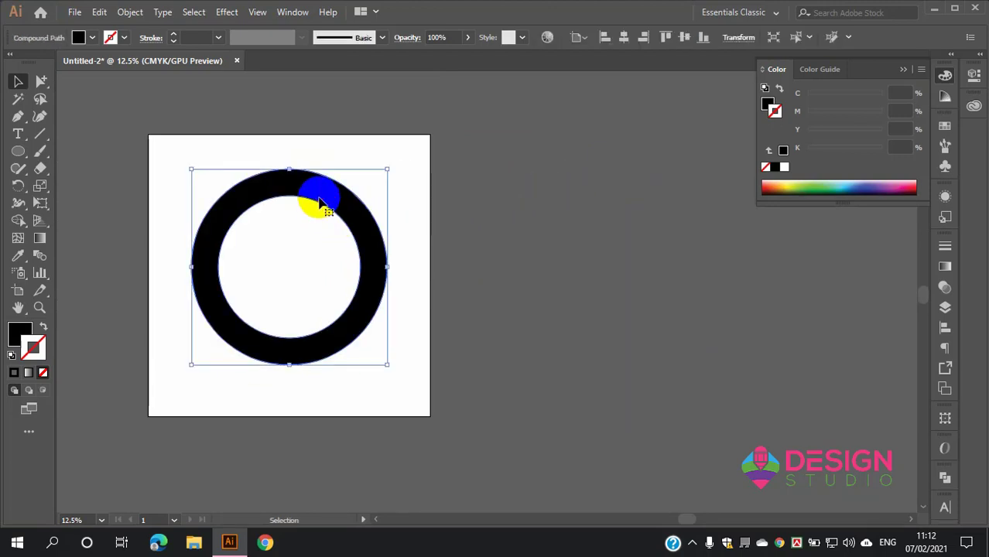
key("Delete")
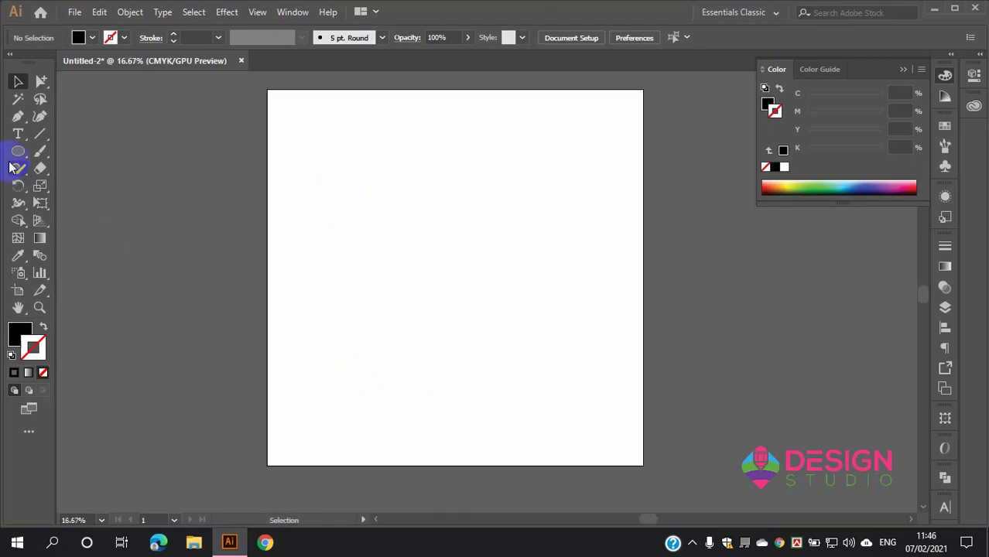
Step: Draw a wide ellipse, shift it slightly down, and swap its fill and stroke
mouse_move(361, 194)
left_mouse_down()
mouse_move(524, 263)
mouse_move(558, 310)
left_mouse_up()
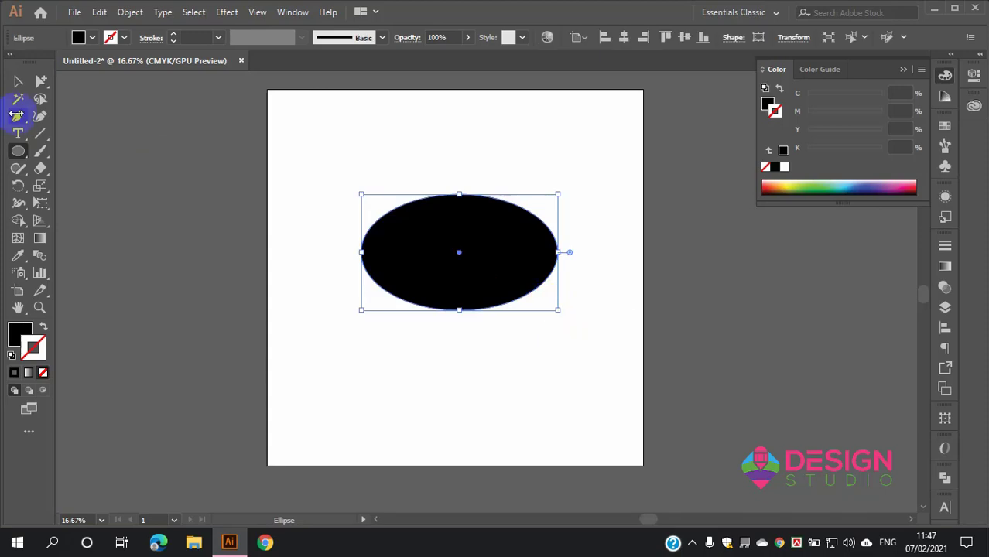
double_click(18, 82)
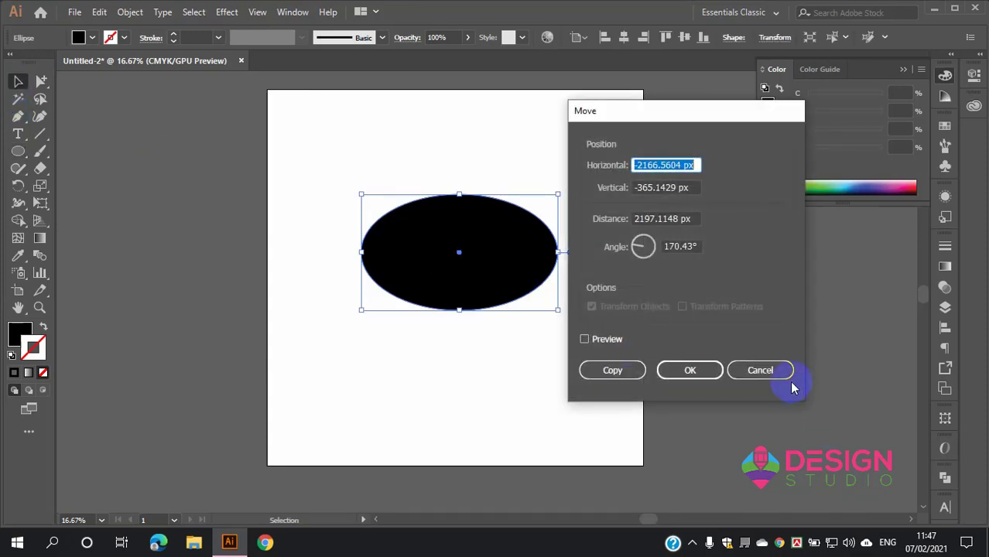
left_click(760, 369)
left_click(453, 263)
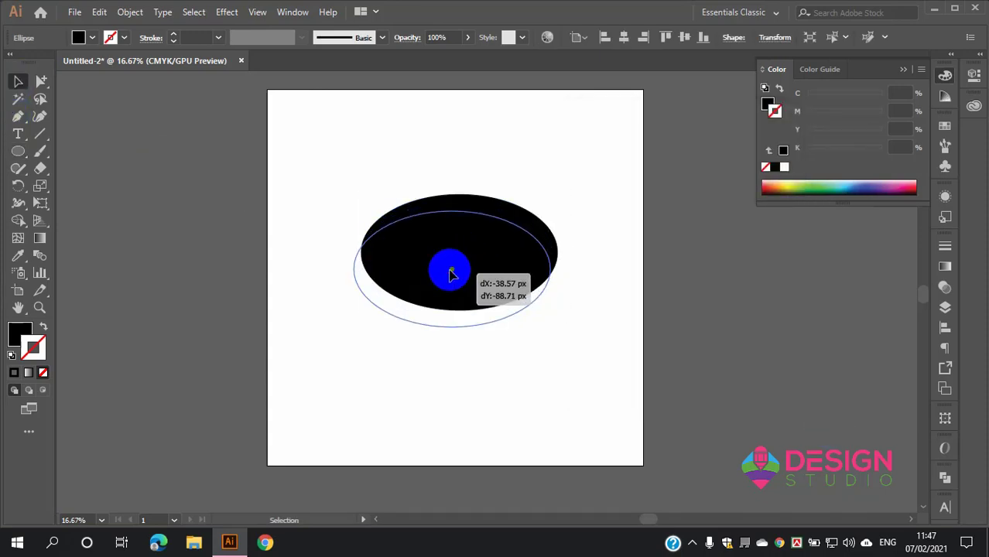
left_click_drag(458, 256, 450, 274)
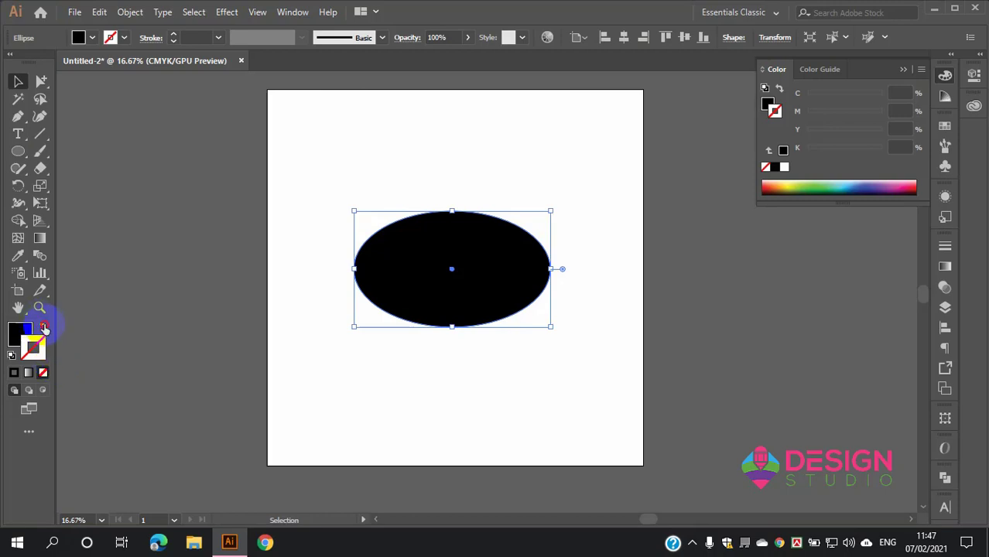
left_click(44, 328)
left_click(430, 395)
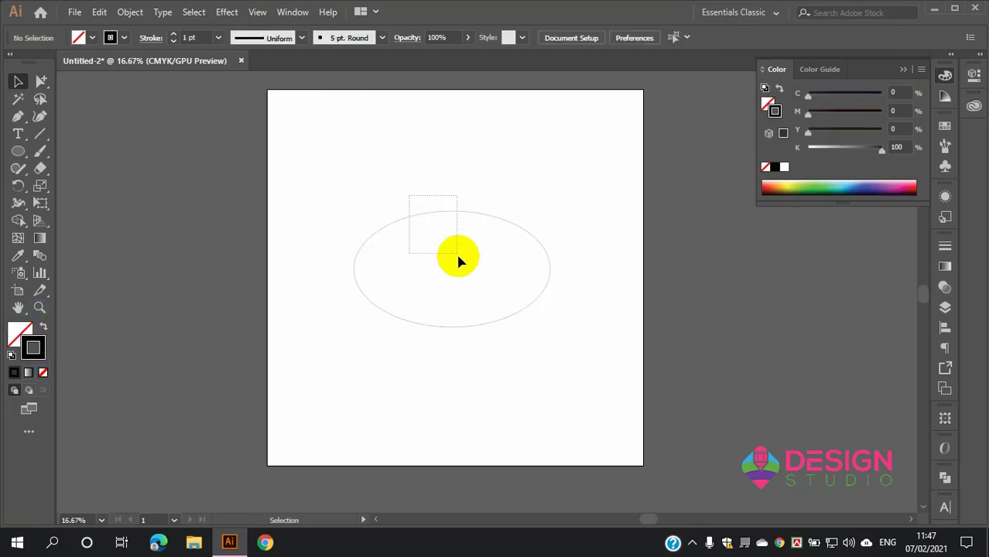
Step: Set the ellipse's stroke weight to 40 pt and deselect it
left_click_drag(458, 262, 458, 262)
double_click(190, 37)
type("40")
key("Return")
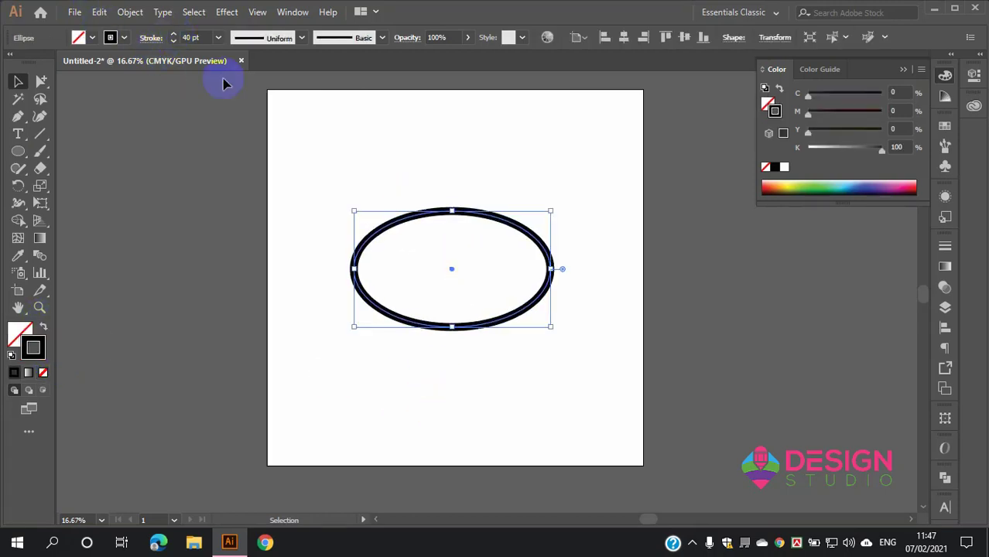
left_click(222, 84)
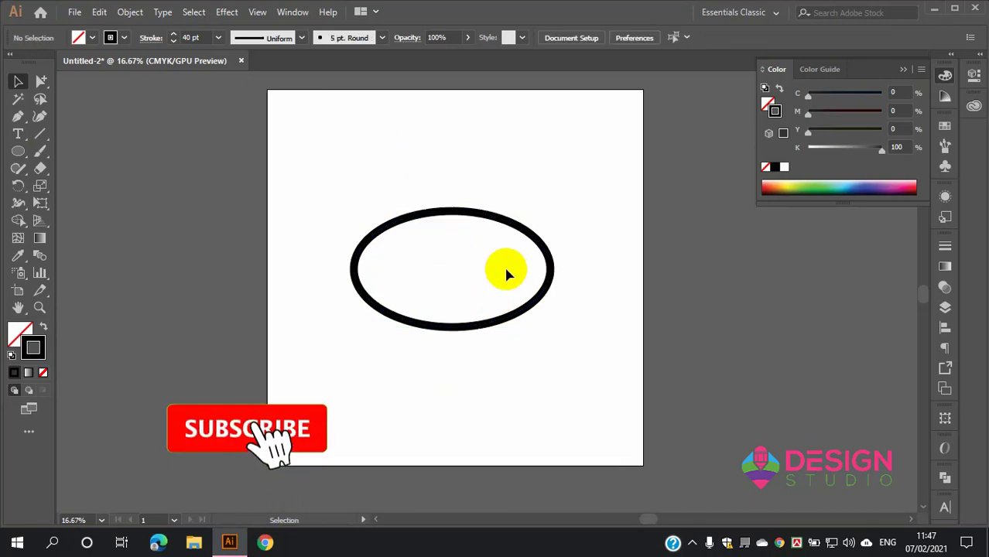
scroll(453, 210, "up", 1)
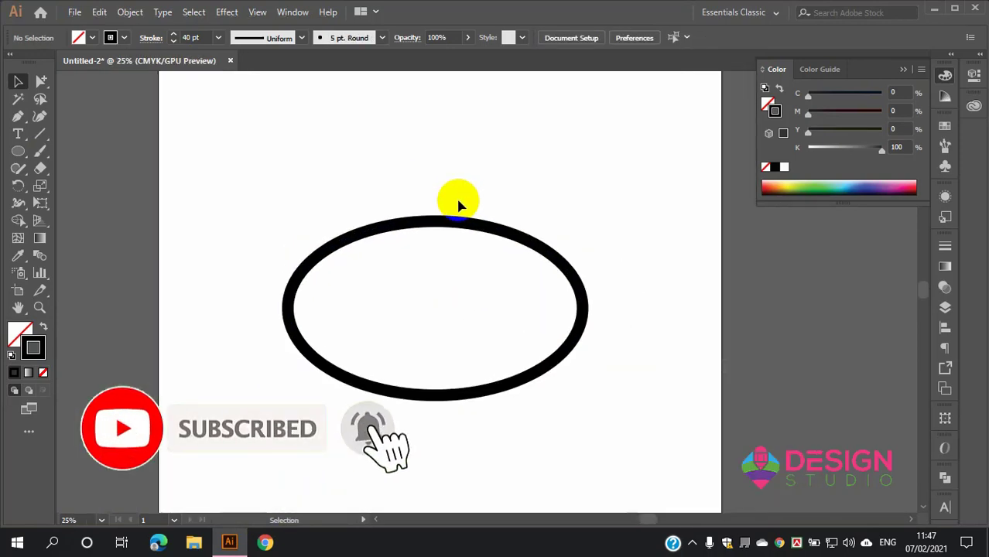
scroll(445, 236, "down", 1)
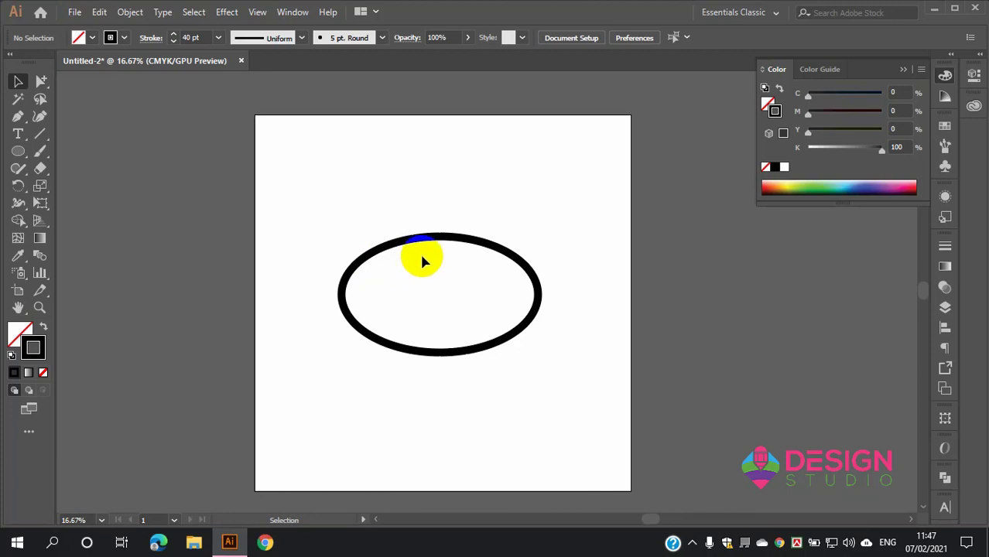
left_click(451, 242)
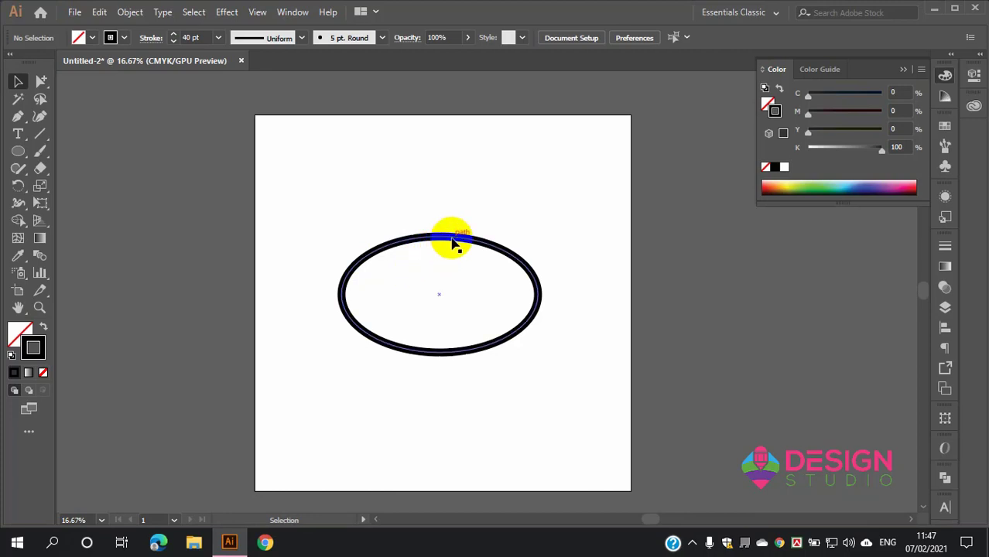
key("ctrl")
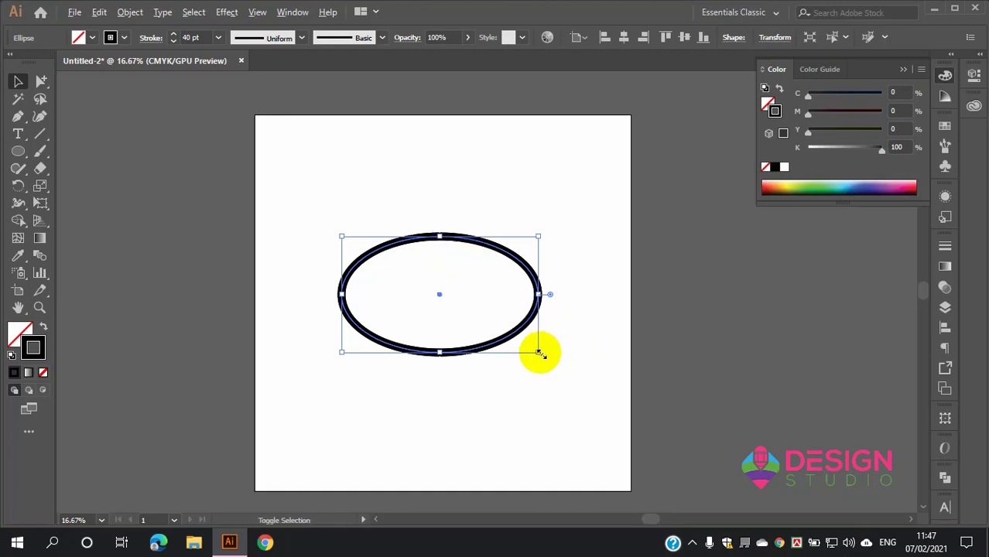
Step: Scale a concentric copy of the 40 pt-stroked ellipse from its centre
left_click_drag(539, 353, 583, 402)
left_click(559, 440)
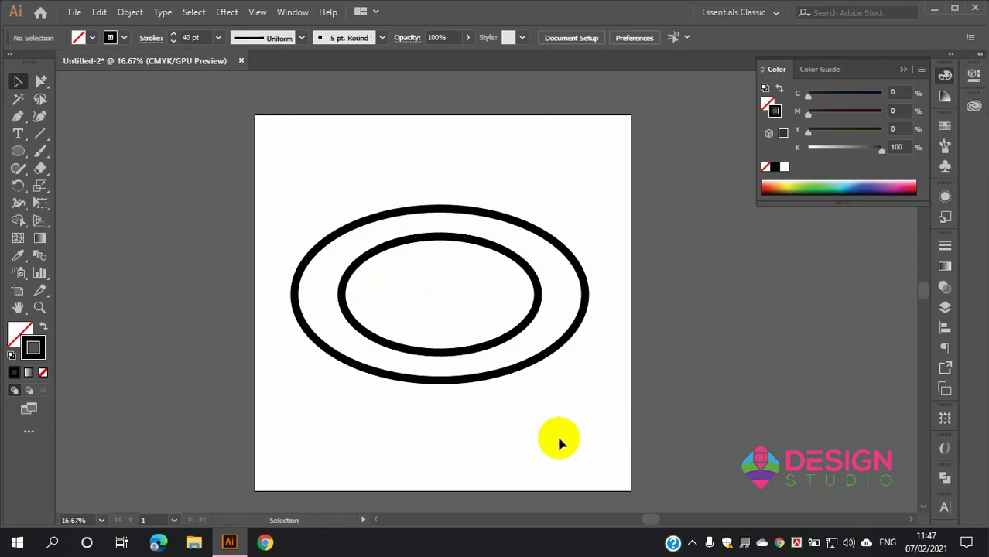
scroll(447, 278, "down", 1)
scroll(448, 262, "up", 1)
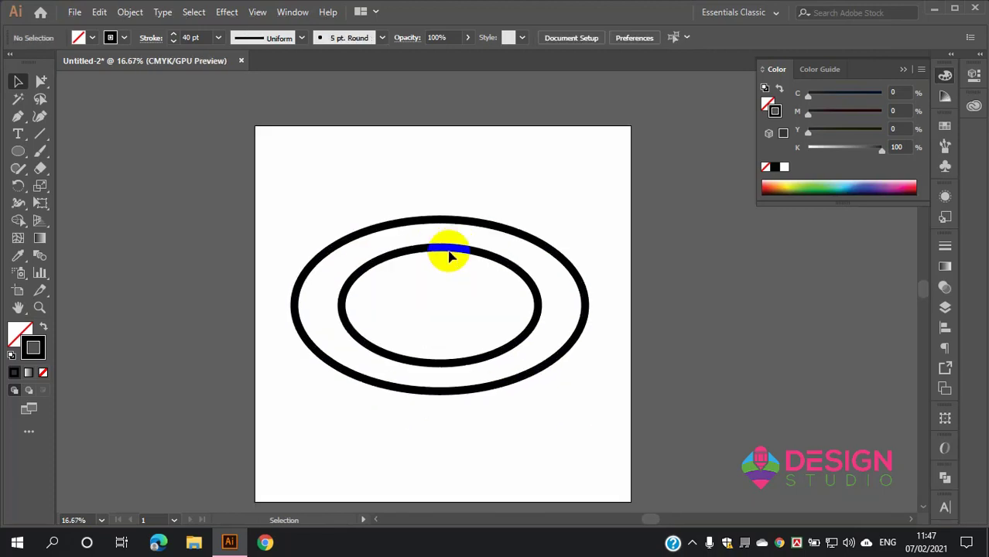
Step: Shrink the copy inward so it nests inside the original ellipse
left_click(486, 194)
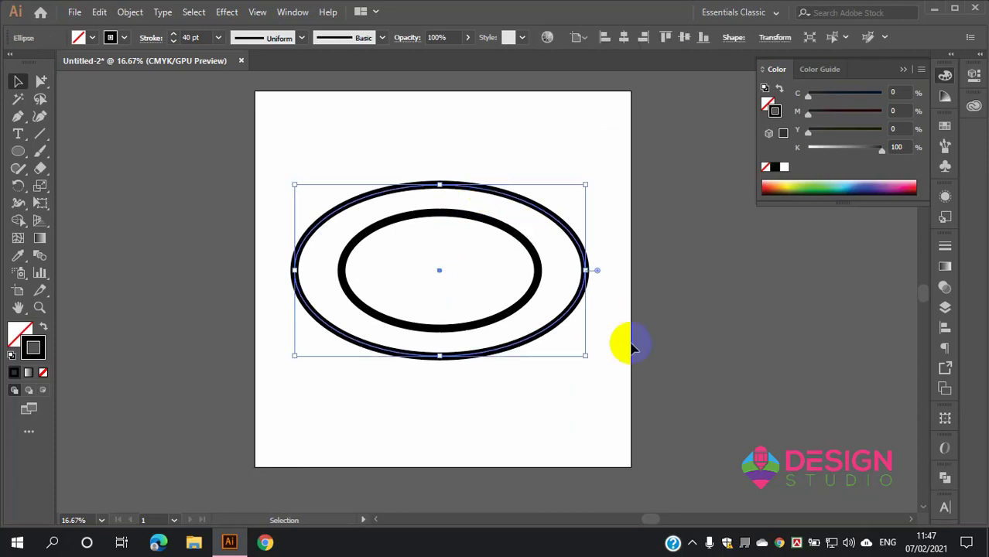
left_click_drag(586, 357, 503, 306)
left_click(593, 391)
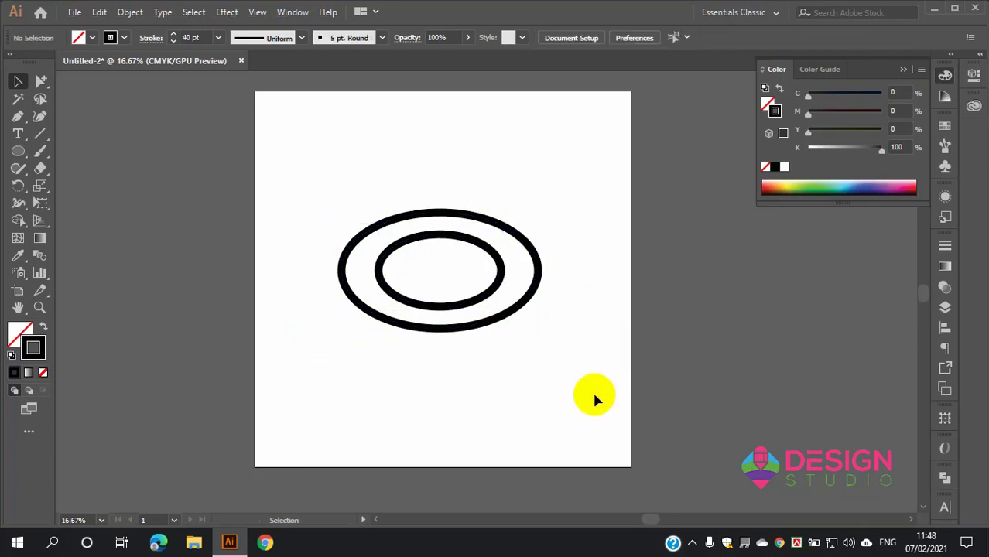
scroll(468, 260, "up", 2)
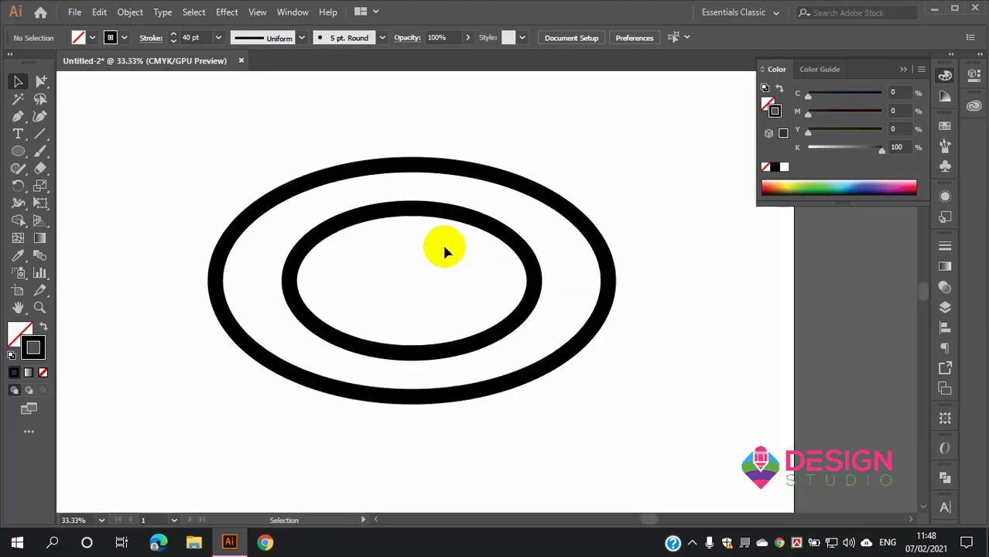
Step: Select the outer and then the inner ellipse, and test stretching the inner one wider
left_click(298, 191)
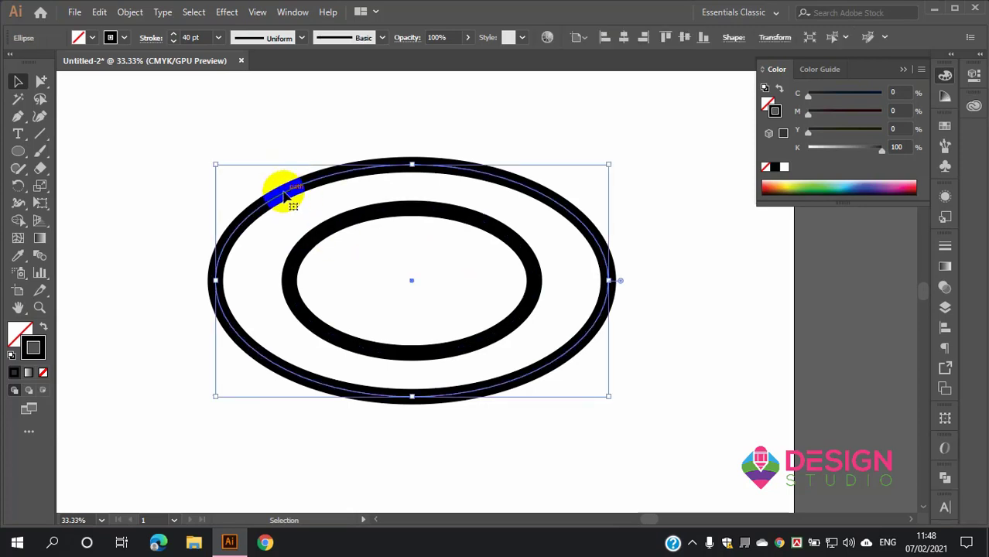
left_click(295, 267, "shift")
left_click(295, 267)
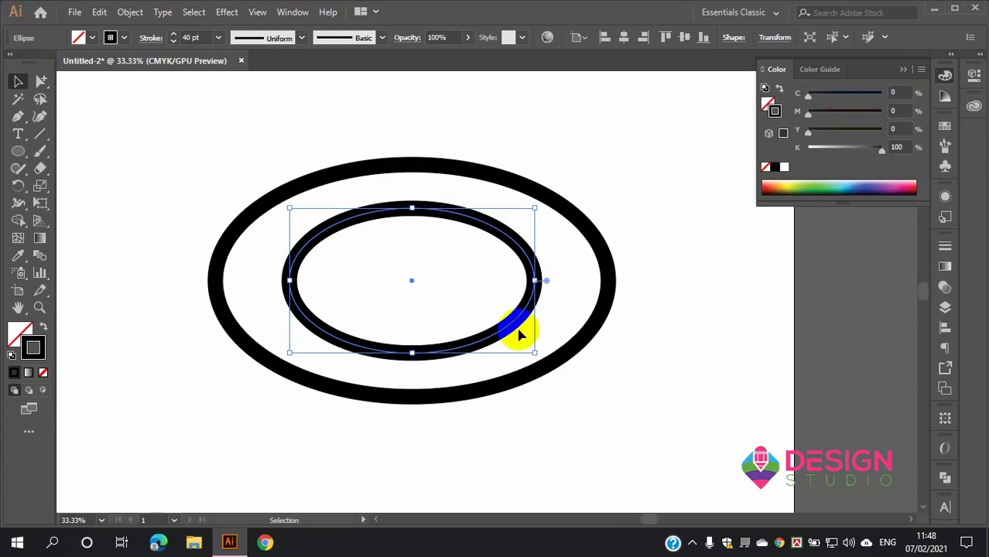
left_click_drag(535, 280, 548, 280)
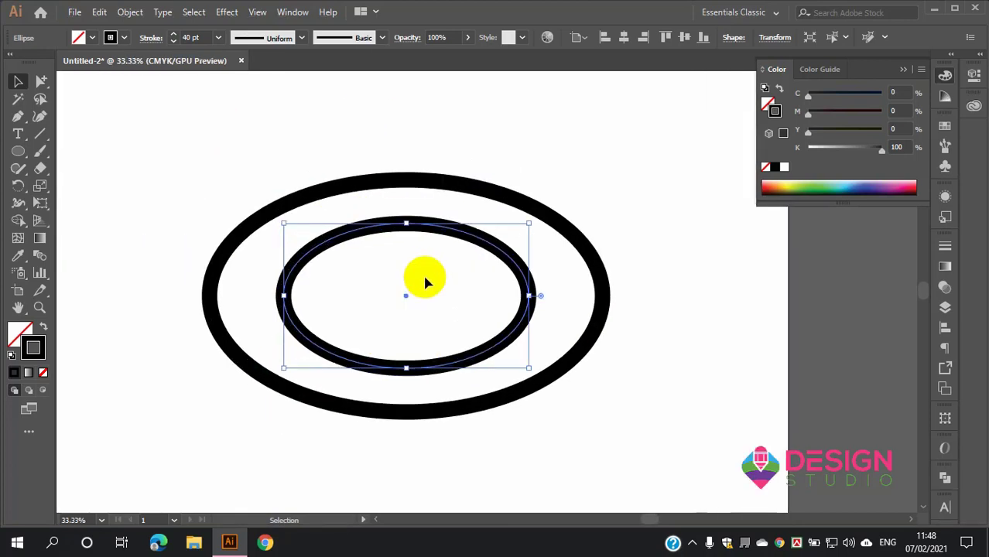
Step: Marquee-select both nested ellipses and delete them
scroll(422, 273, "down", 2)
scroll(431, 250, "down", 1)
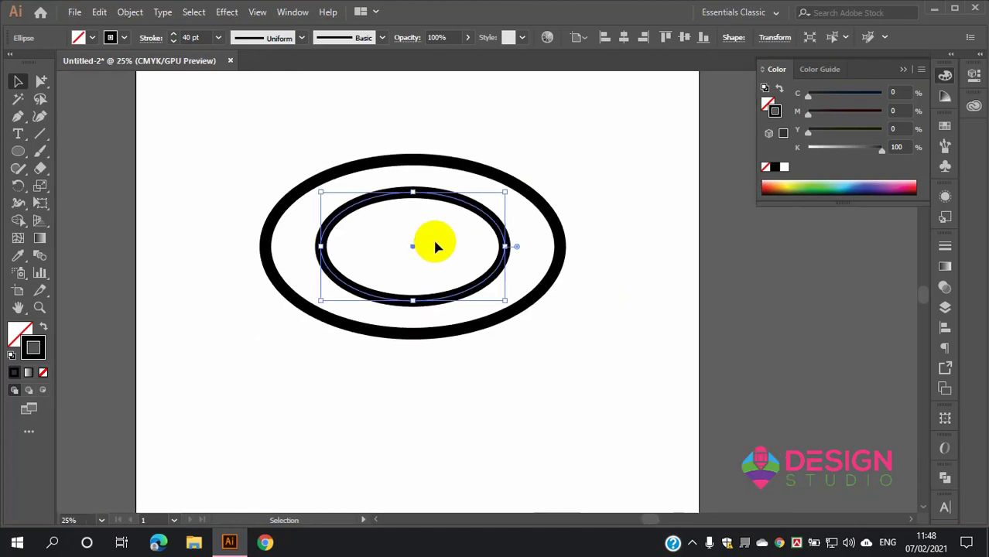
left_click_drag(189, 122, 614, 396)
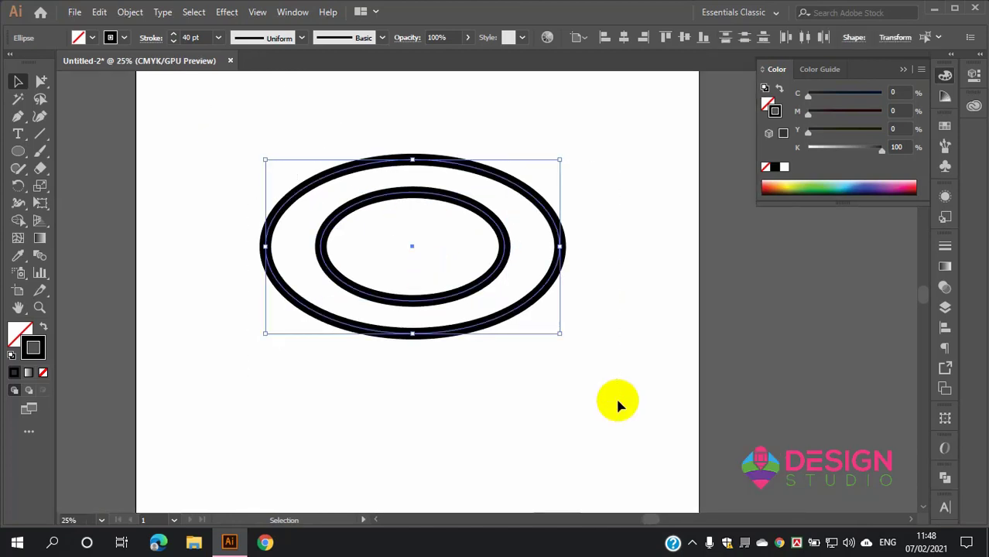
key("Delete")
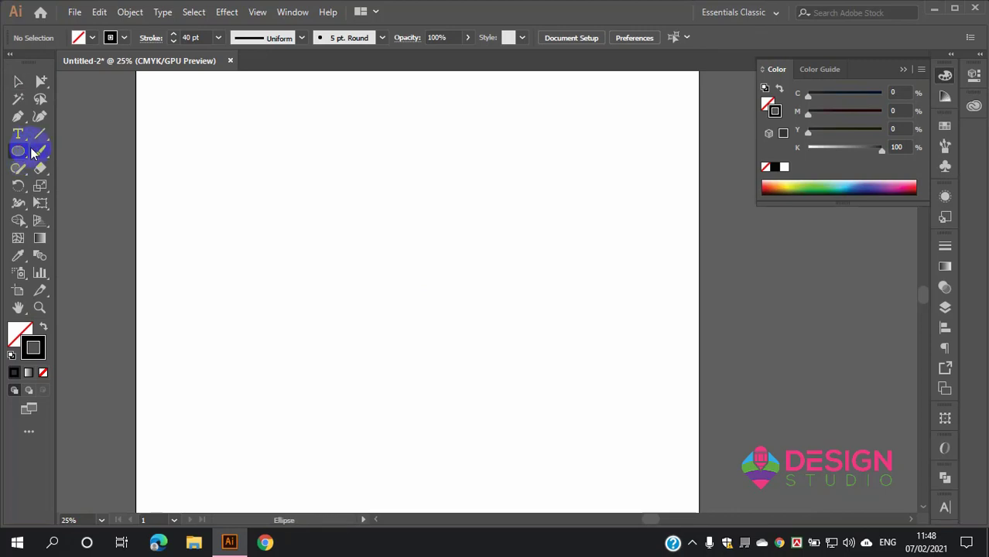
left_click_drag(267, 149, 450, 329)
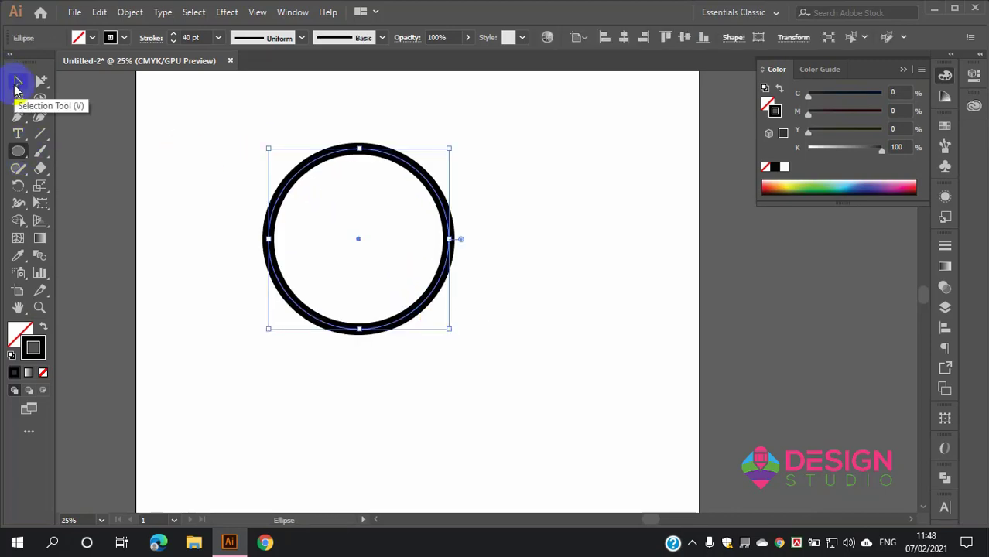
key("ctrl+z")
left_click_drag(323, 187, 443, 316)
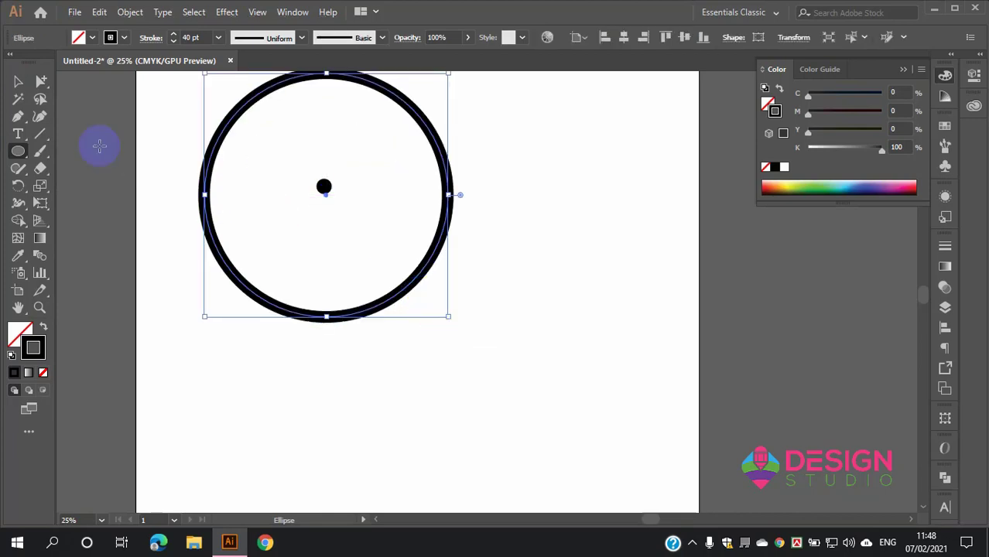
left_click(18, 82)
double_click(389, 302)
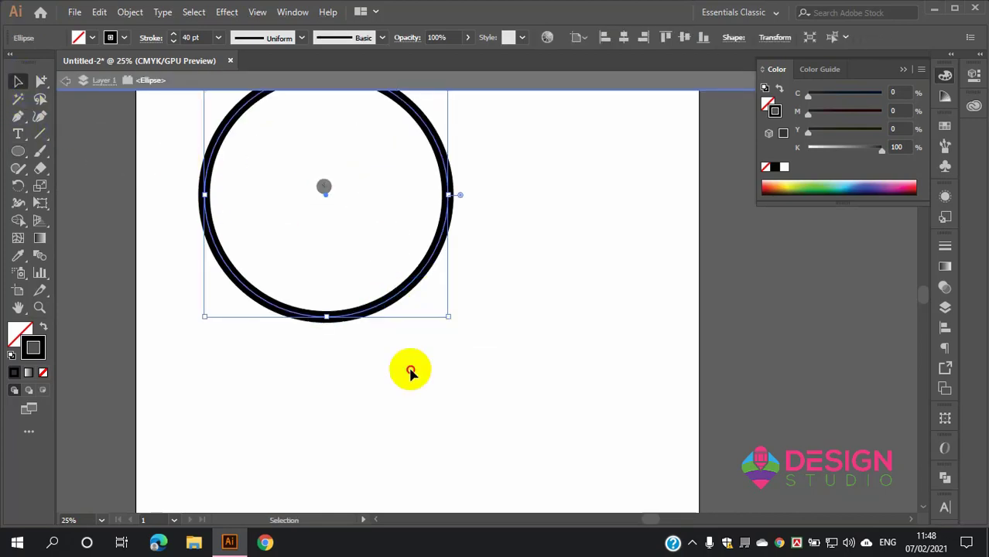
left_click(495, 324)
double_click(562, 271)
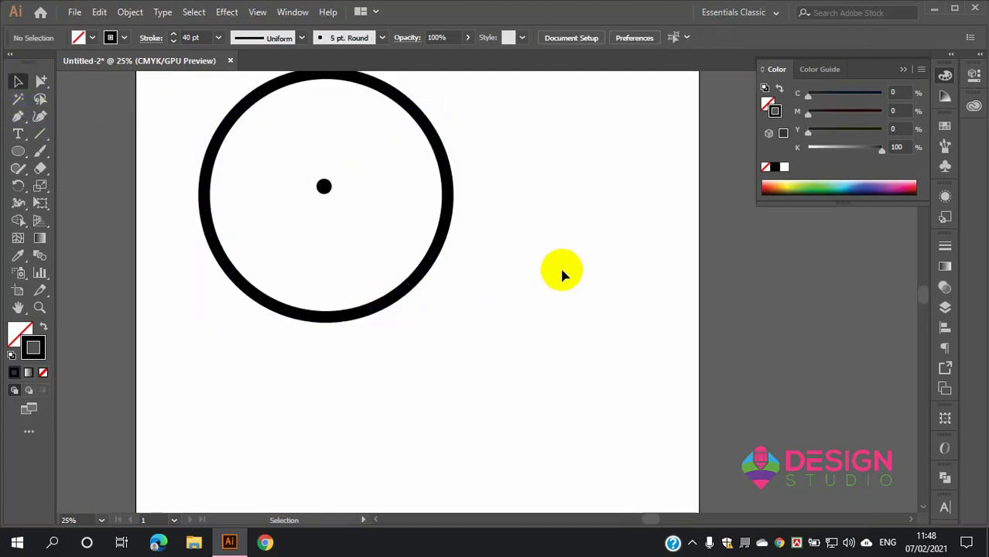
left_click(324, 186)
left_click(325, 184)
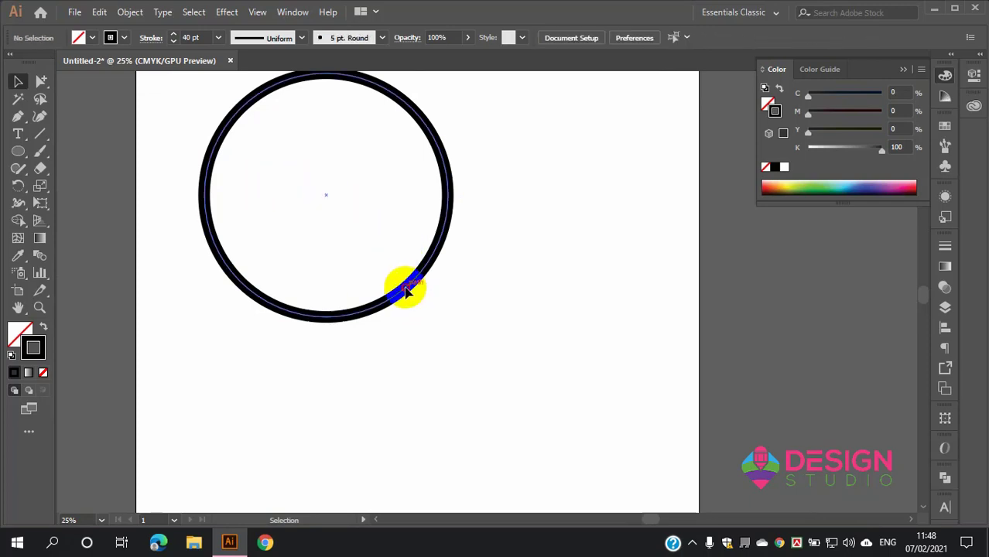
mouse_move(406, 291)
left_mouse_down()
mouse_move(447, 374)
mouse_move(466, 387)
left_mouse_up()
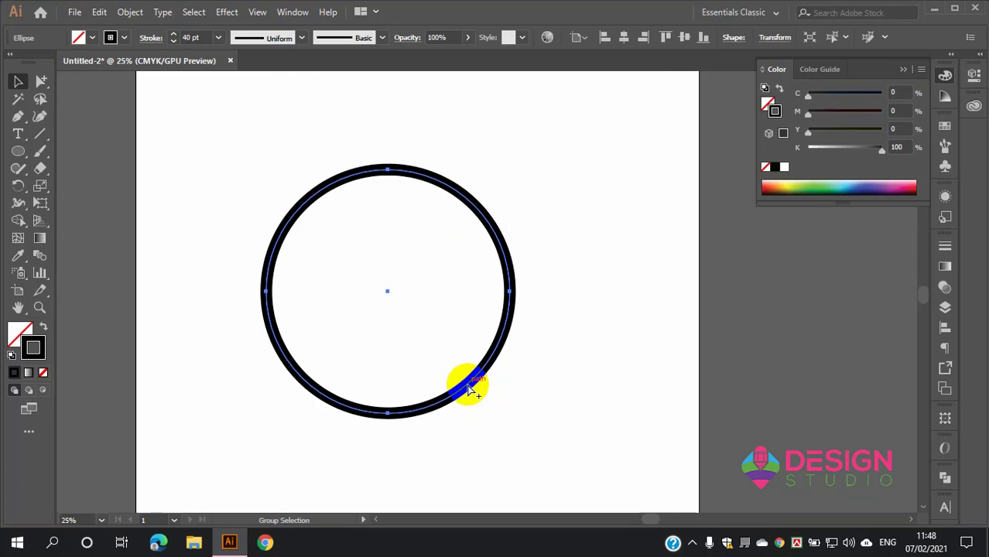
left_click(469, 389)
key("v")
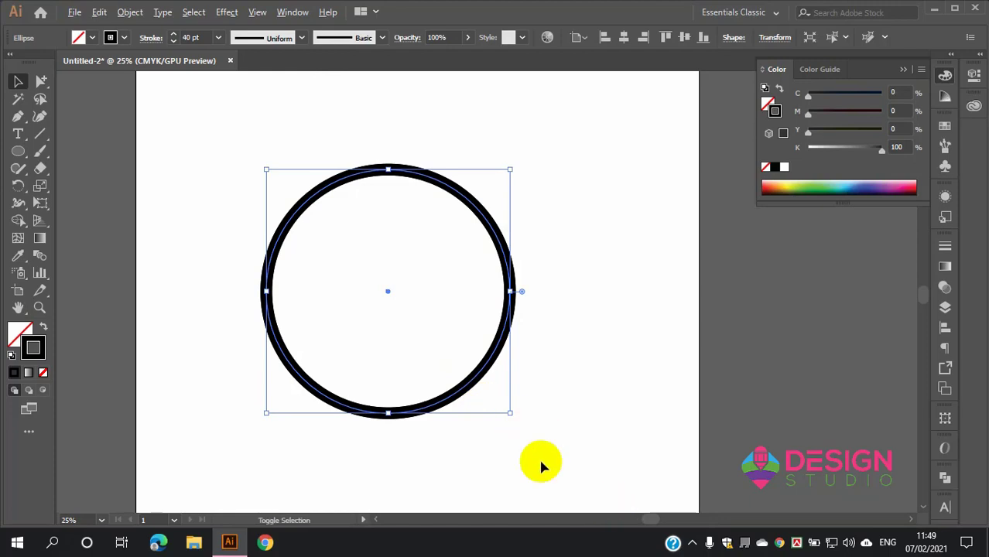
left_click_drag(510, 414, 514, 414)
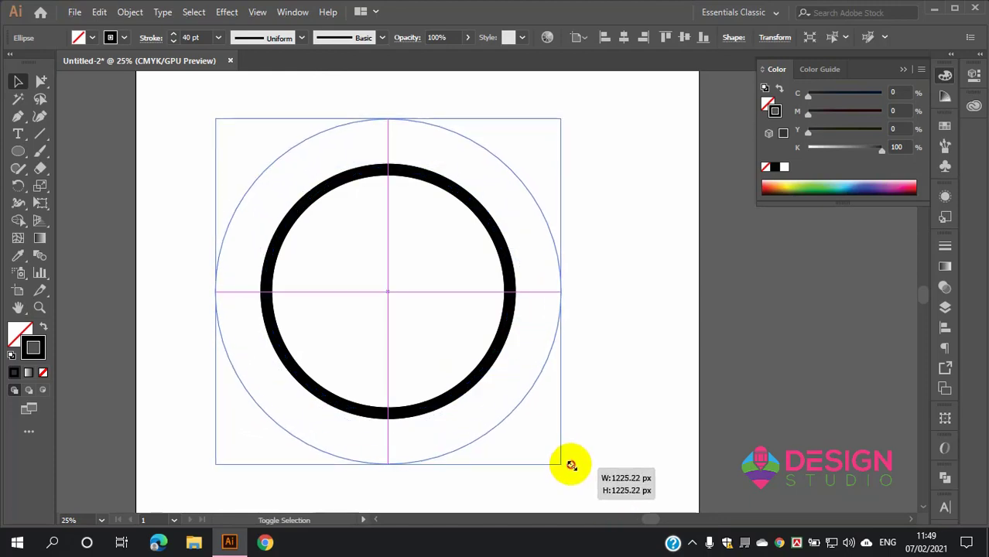
left_click_drag(548, 447, 565, 468)
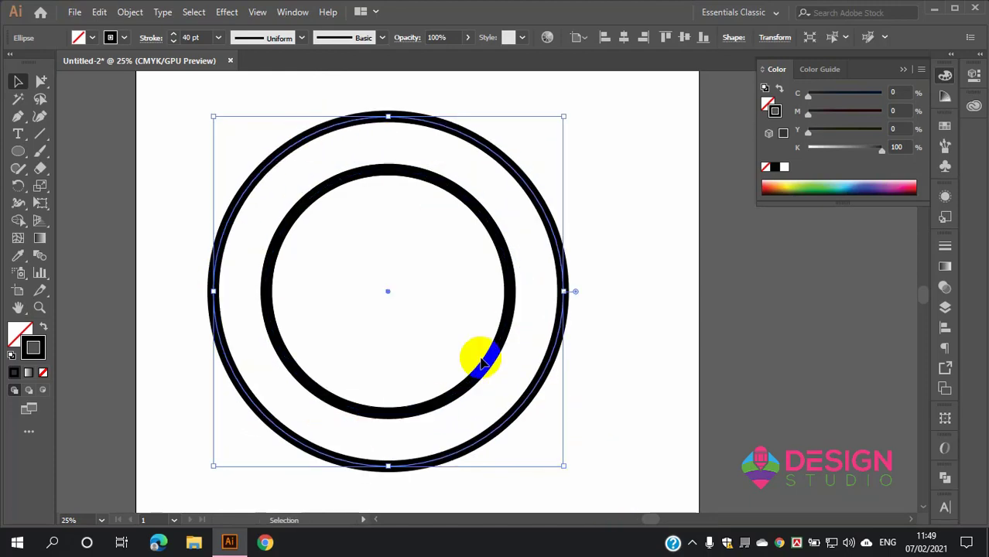
left_click_drag(565, 468, 463, 365)
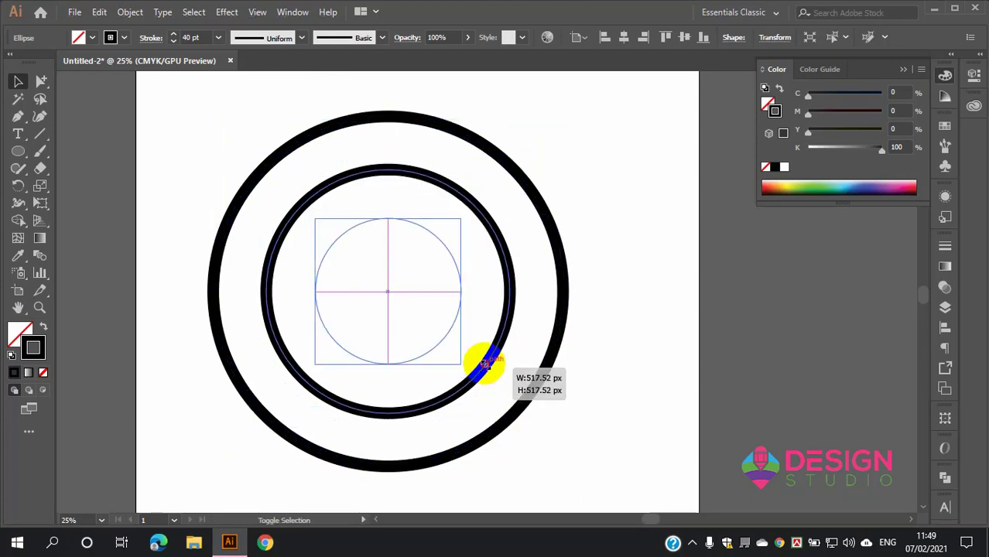
key("ctrl+z")
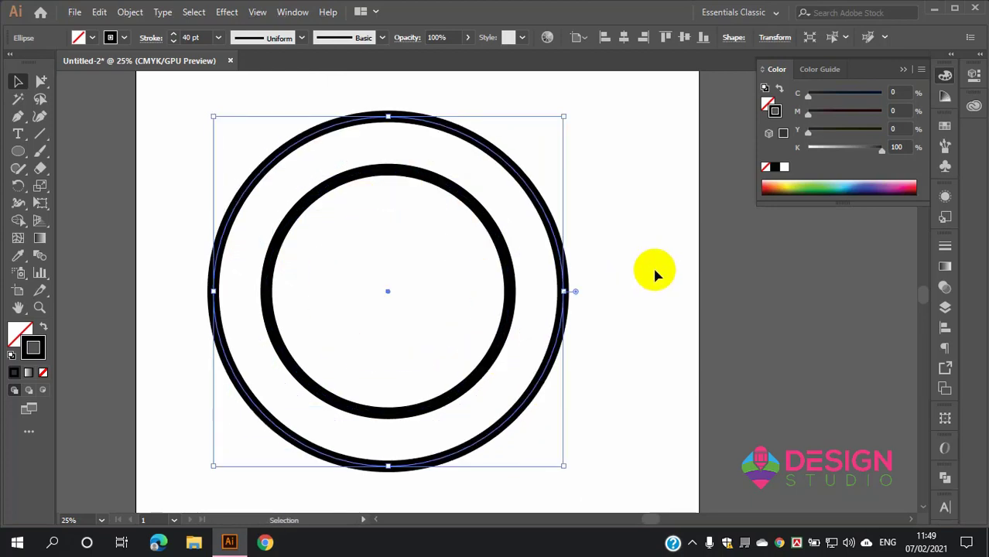
left_click(587, 203)
left_click_drag(587, 203, 470, 370)
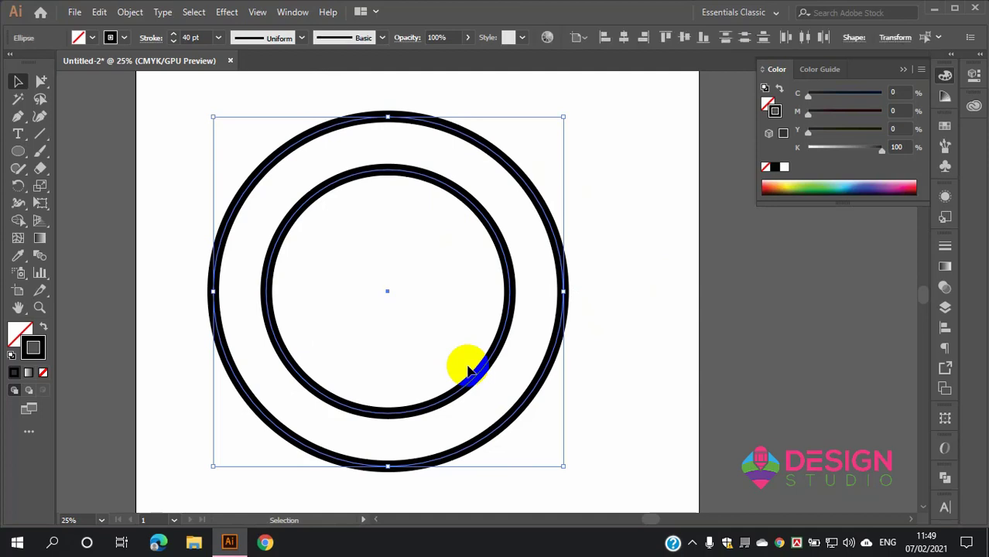
key("Delete")
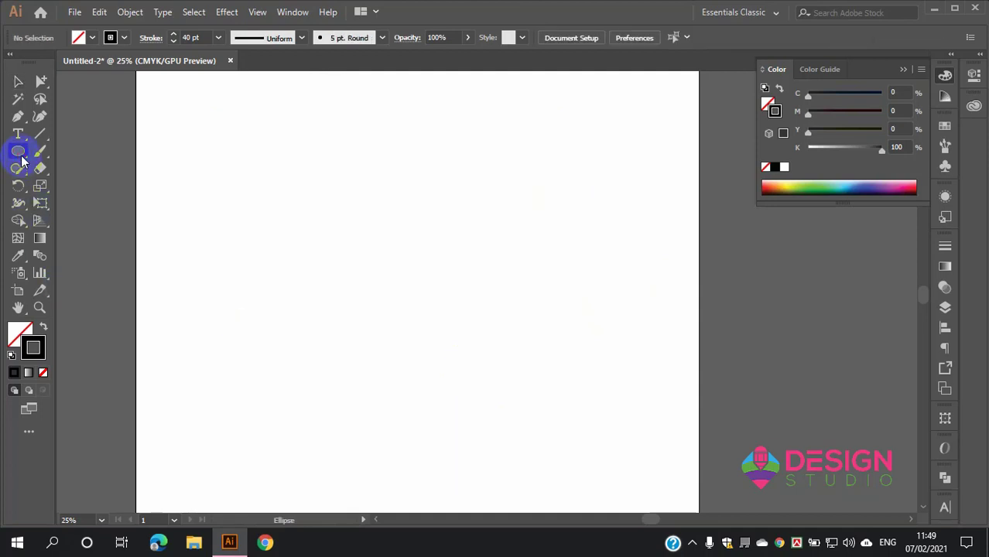
Step: Draw a wide ellipse near the artboard centre
left_click(314, 196)
left_click(530, 296)
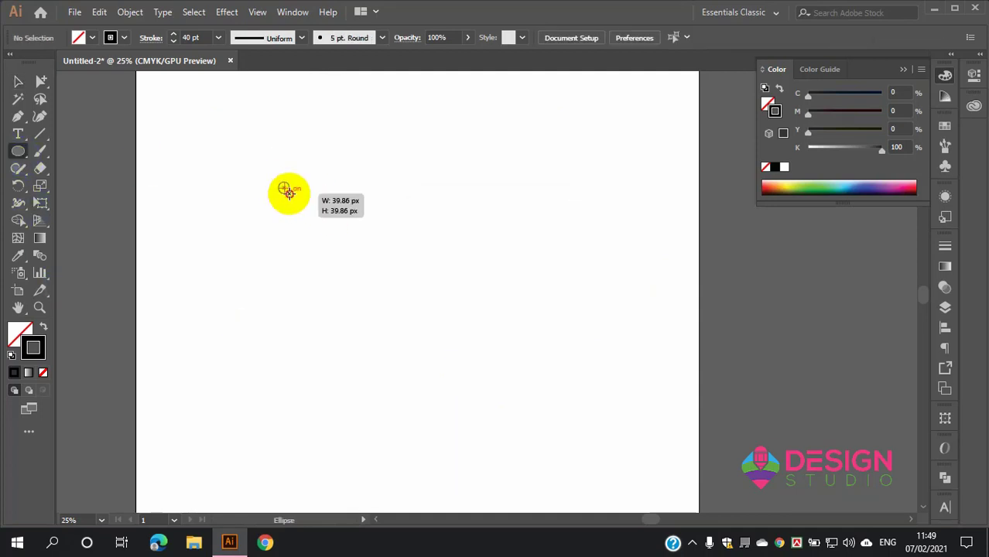
left_click_drag(287, 191, 546, 336)
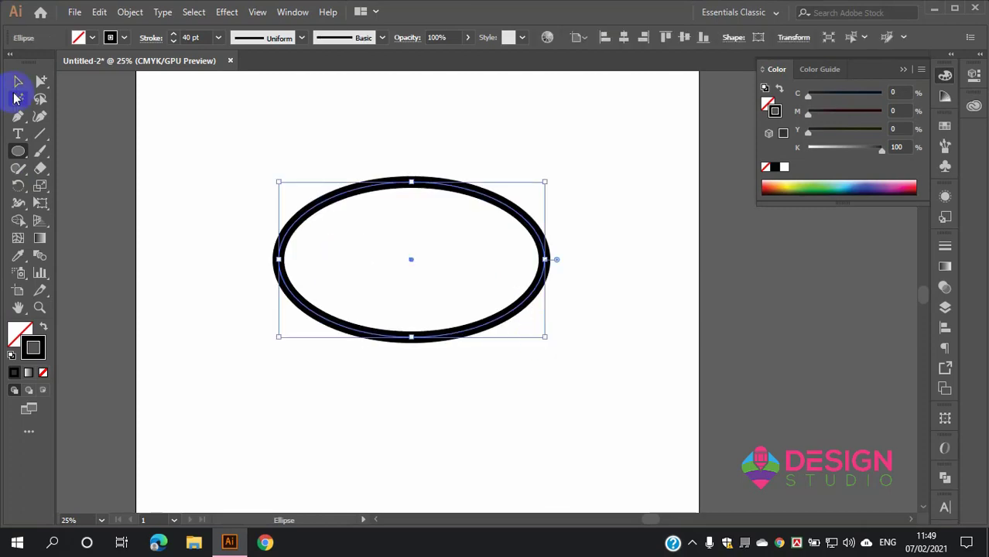
left_click(18, 82)
left_click(383, 146)
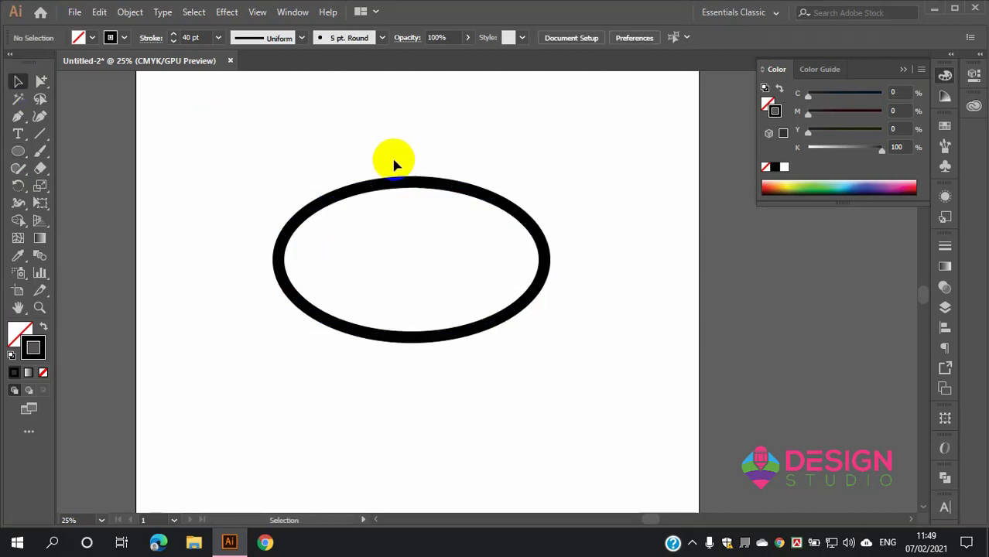
Step: Select the ellipse and scale a larger concentric copy from its centre
left_click(422, 194)
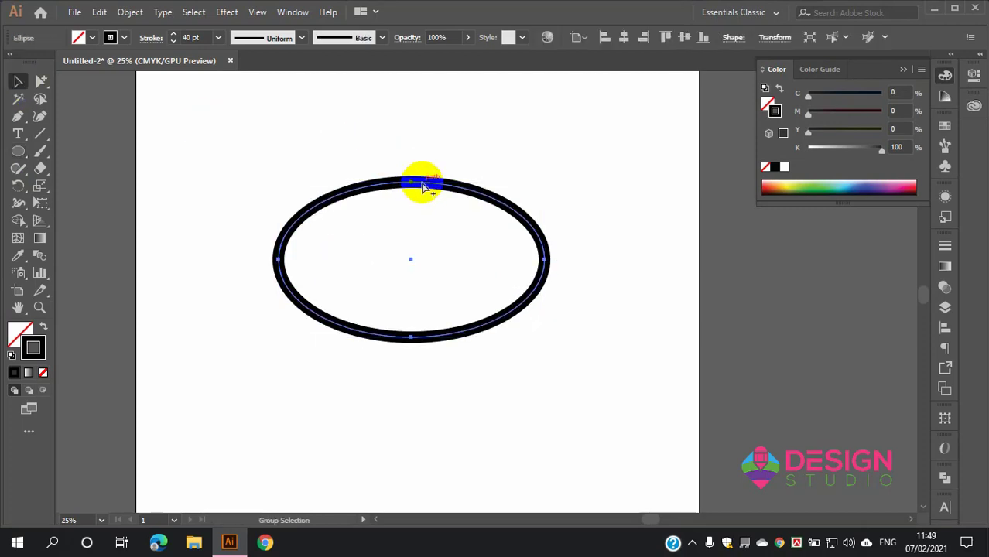
left_click(423, 186)
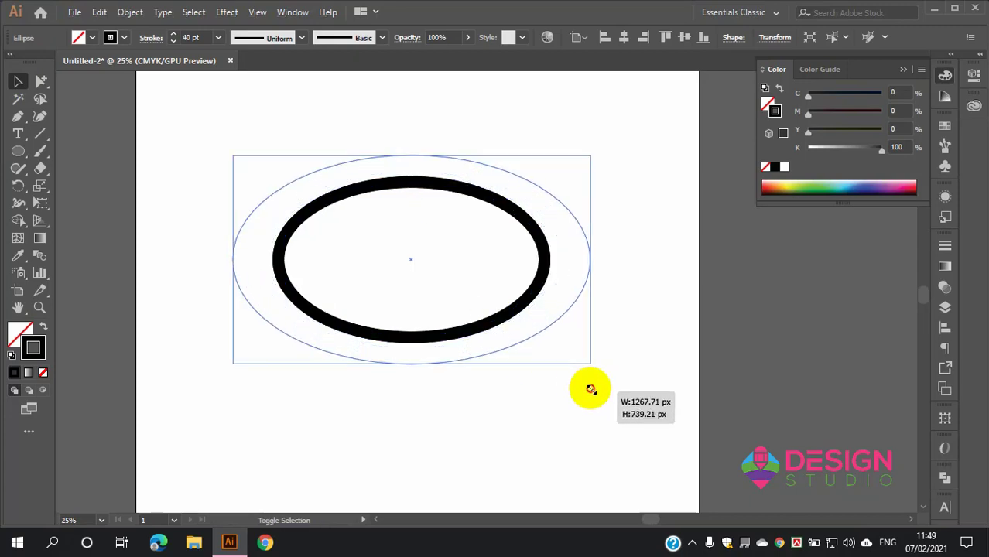
left_click_drag(547, 337, 609, 403)
left_click(496, 445)
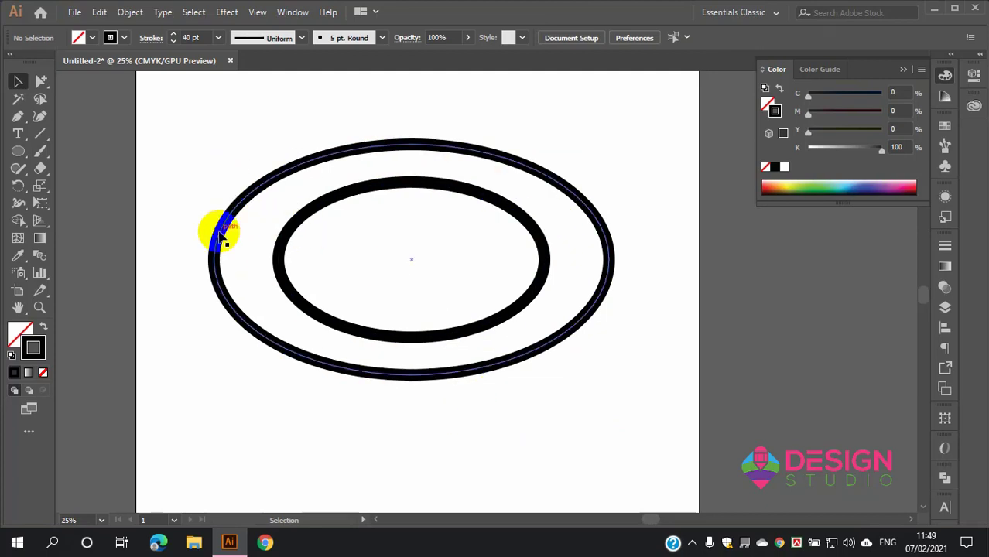
Step: Select all with Ctrl+A and delete both ellipses
scroll(332, 263, "down", 2)
key("ctrl+a")
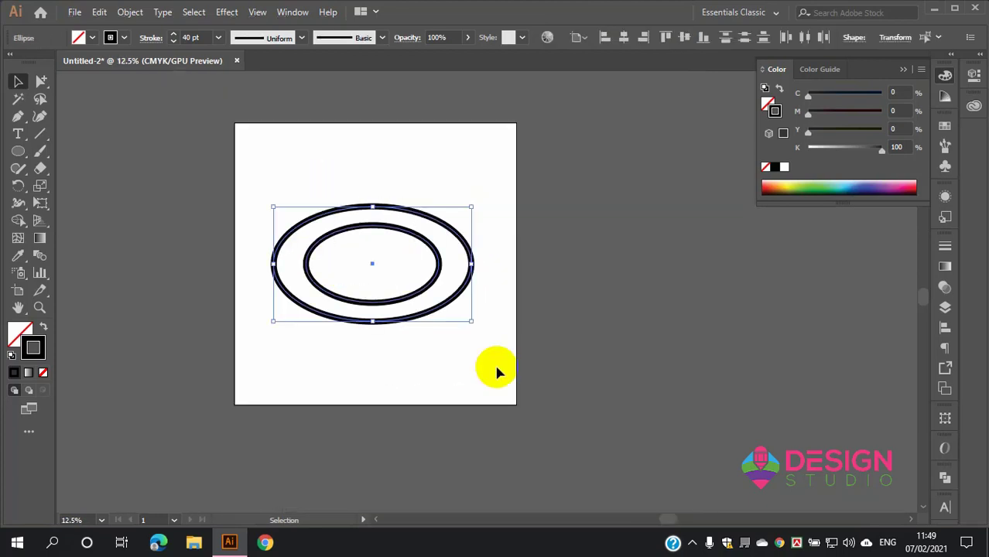
key("Delete")
scroll(480, 364, "down", 1)
Step: Draw a wide rectangle in the middle of the artboard with the Rectangle Tool
scroll(371, 109, "up", 1)
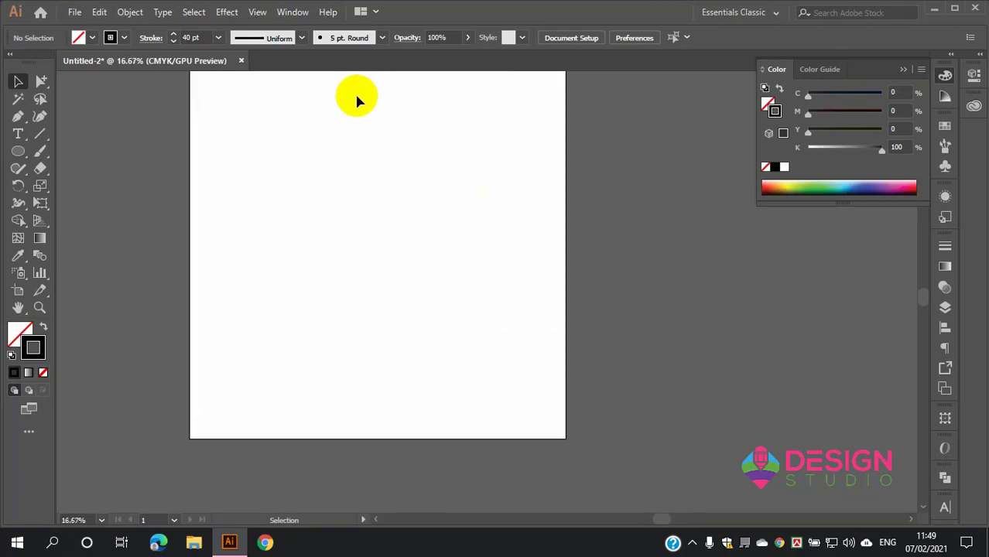
scroll(355, 97, "up", 1)
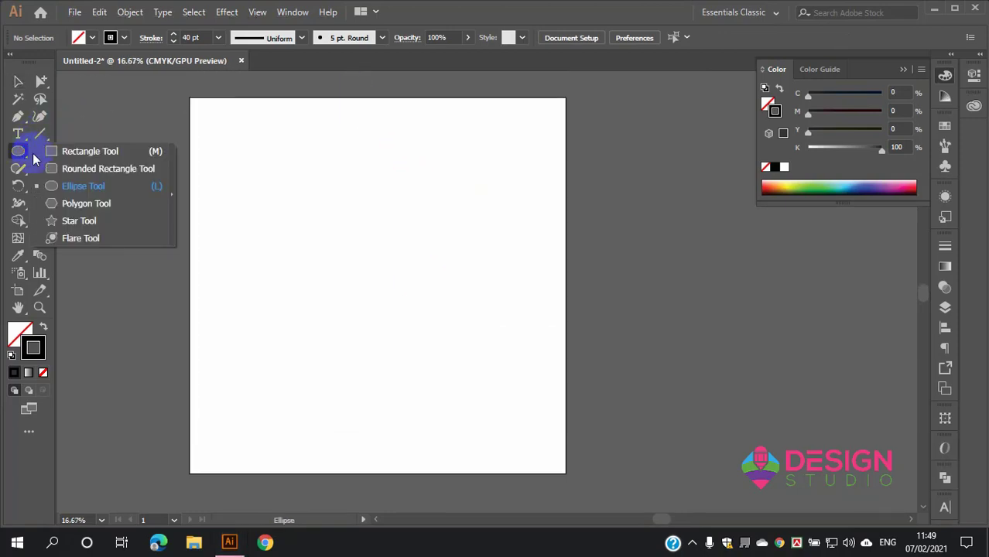
left_click_drag(23, 152, 71, 150)
left_click_drag(243, 238, 510, 328)
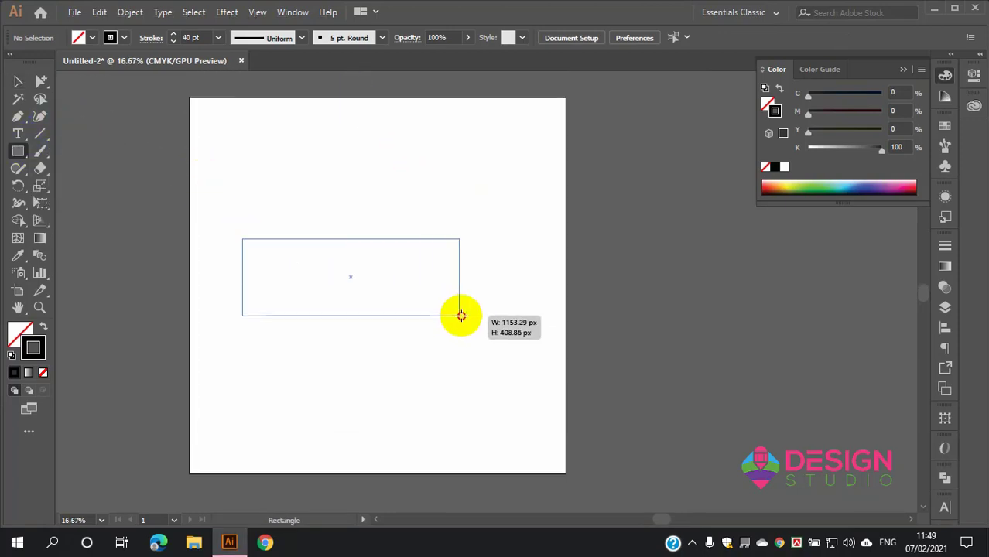
left_click(18, 82)
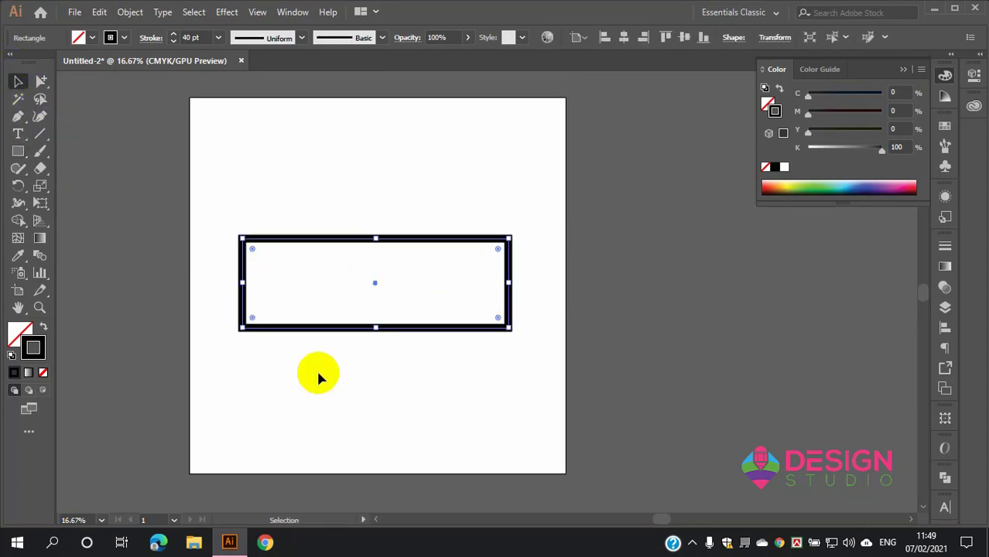
left_click(325, 383)
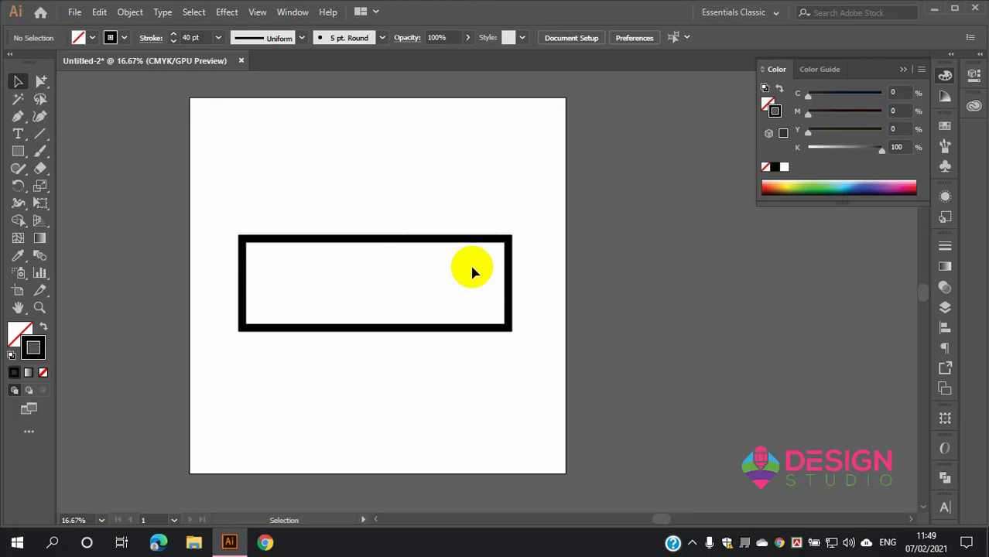
Step: Make an enlarged concentric copy of the rectangle around its centre
left_click(414, 245)
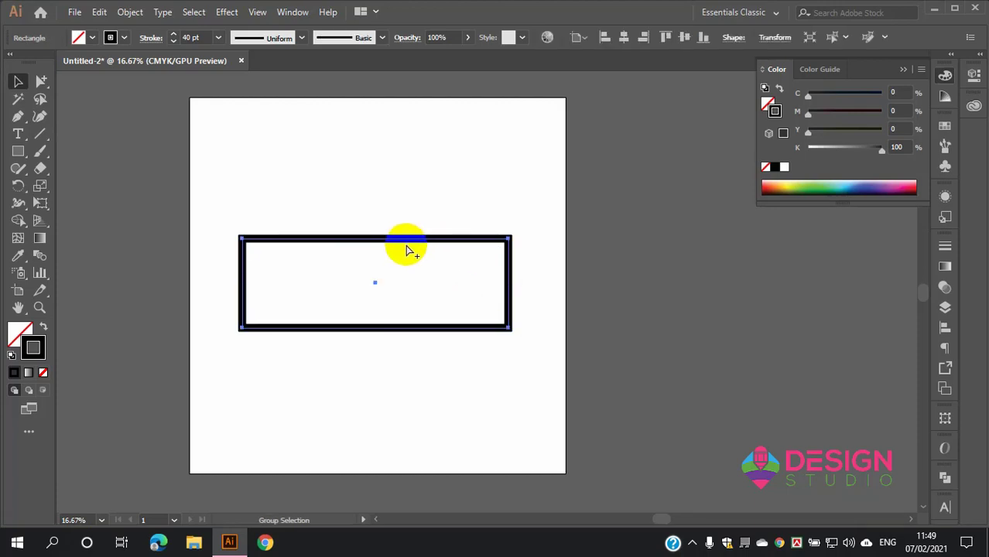
left_click(410, 248)
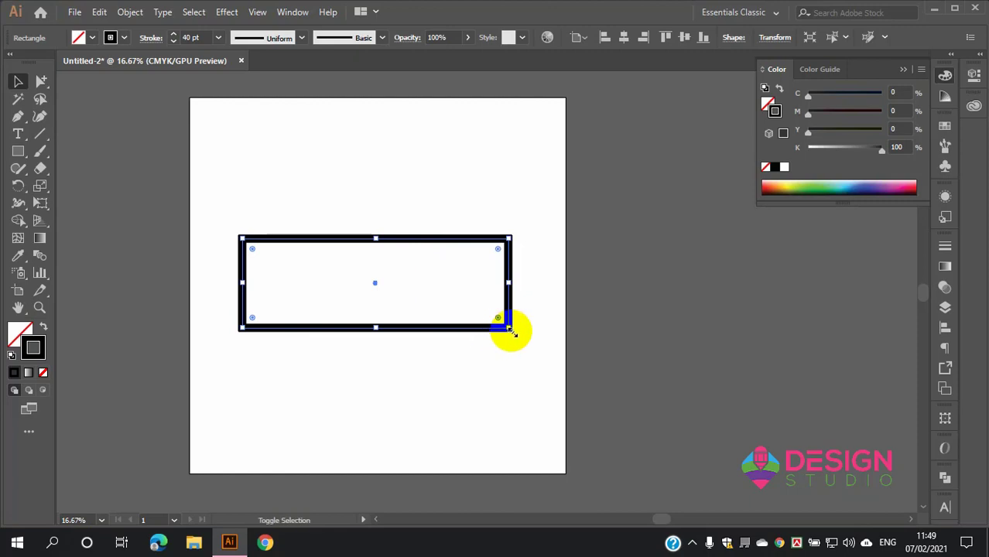
left_click_drag(511, 330, 613, 431)
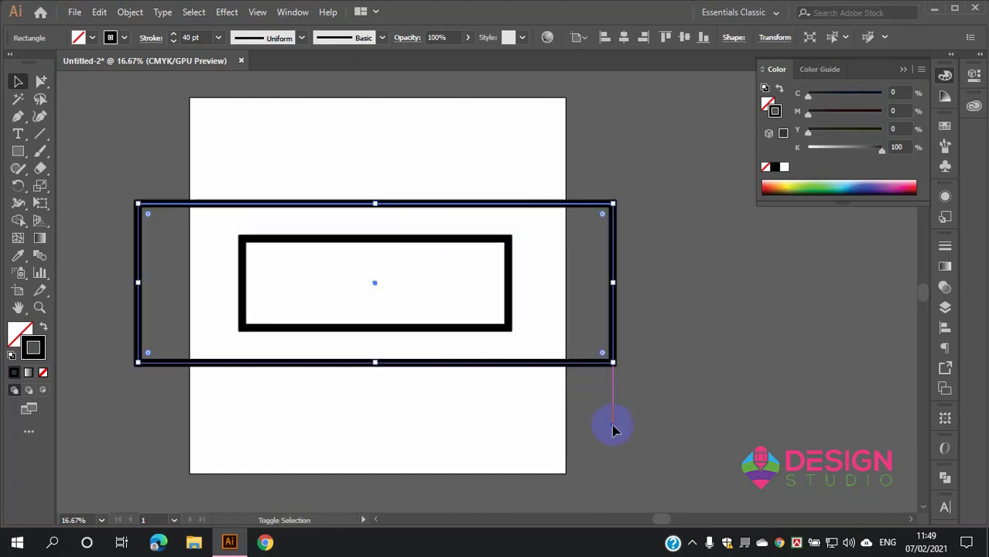
left_click(737, 393)
Step: Select the larger outer rectangle copy and delete it
scroll(290, 235, "up", 2)
scroll(289, 230, "down", 1)
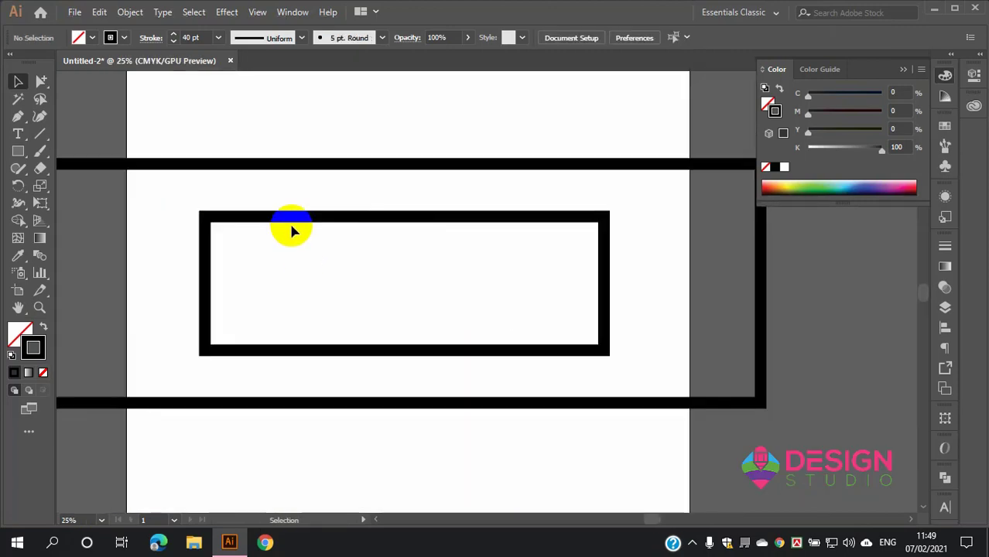
scroll(287, 186, "down", 2)
scroll(286, 186, "up", 1)
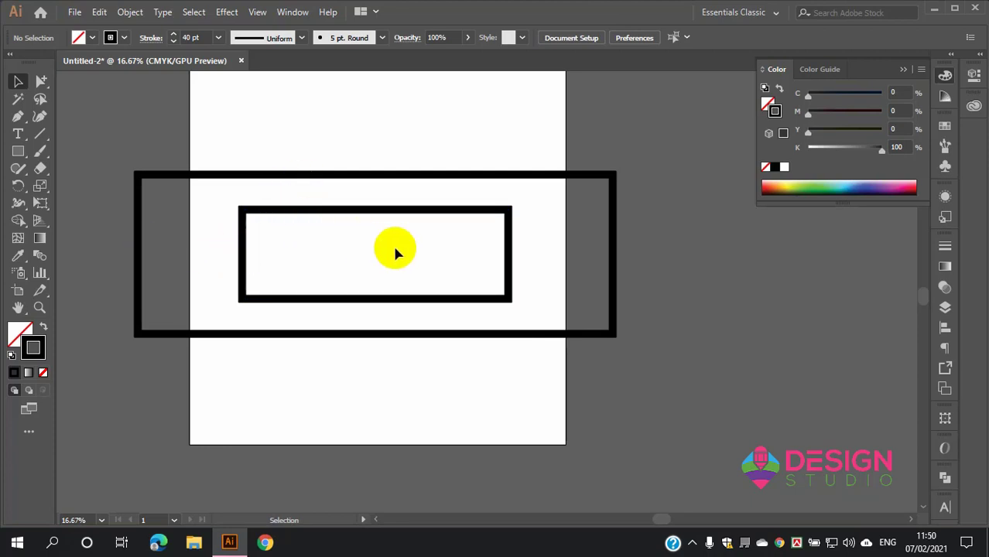
scroll(393, 249, "down", 2)
left_click(420, 213)
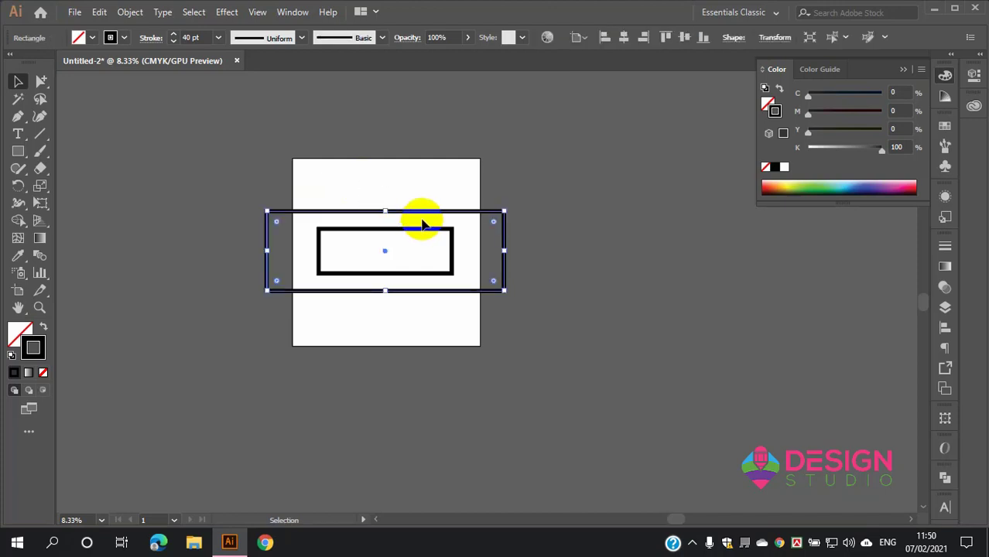
key("Delete")
scroll(422, 223, "up", 1)
scroll(419, 218, "down", 1)
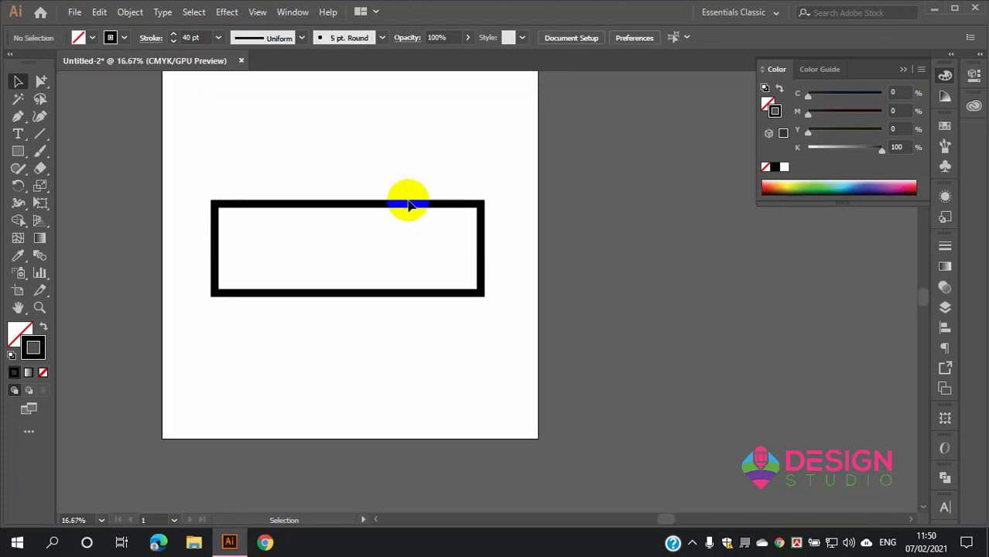
Step: Shrink the rectangle slightly from its corner and reselect it
left_click(411, 204)
left_click_drag(480, 292, 464, 288)
left_click(344, 194)
left_click(369, 267)
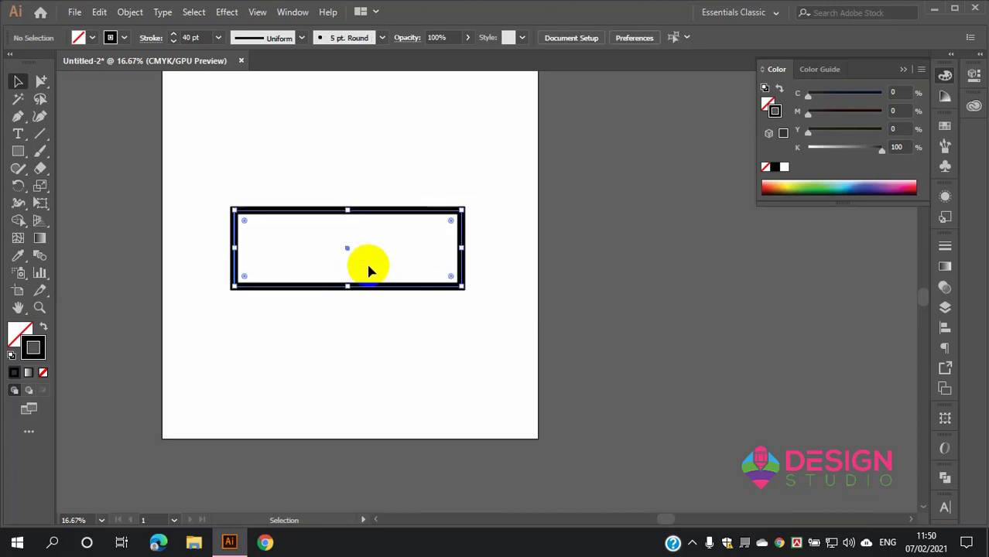
Step: Open Object > Path > Offset Path (10 px, Miter joins) and move the dialog beside the artwork
left_click(131, 13)
mouse_move(182, 335)
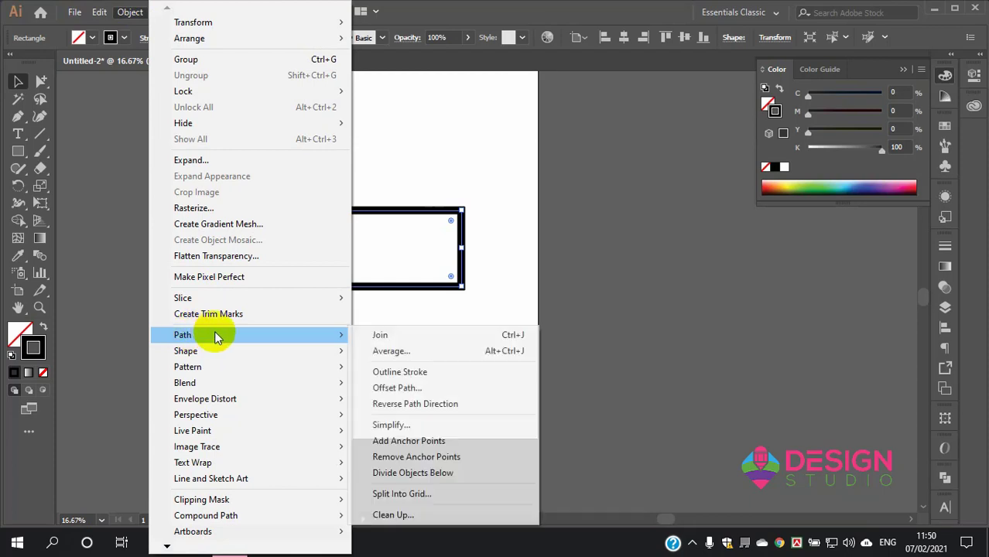
left_click(420, 393)
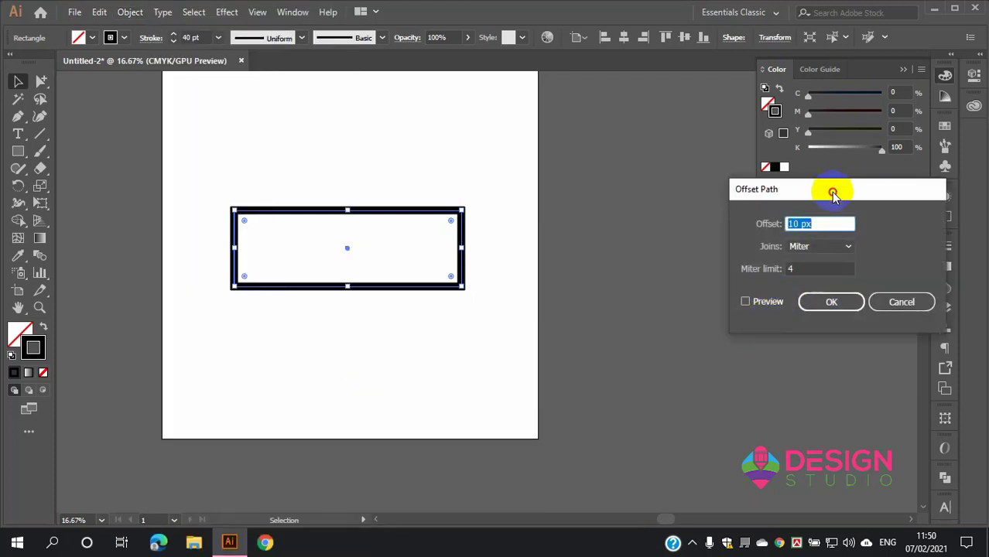
mouse_move(833, 193)
left_mouse_down()
mouse_move(666, 234)
mouse_move(650, 253)
left_mouse_up()
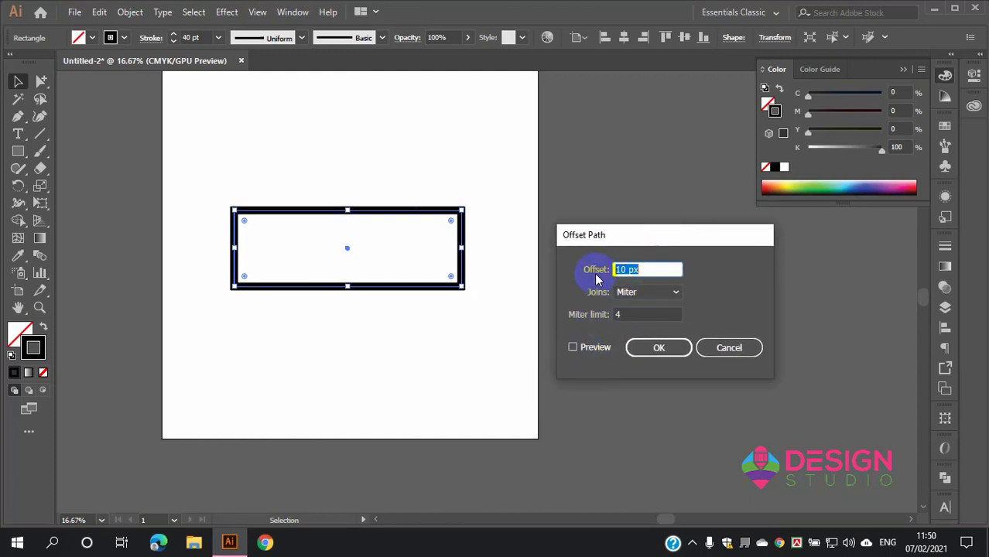
left_click(645, 270)
left_click_drag(645, 270, 619, 269)
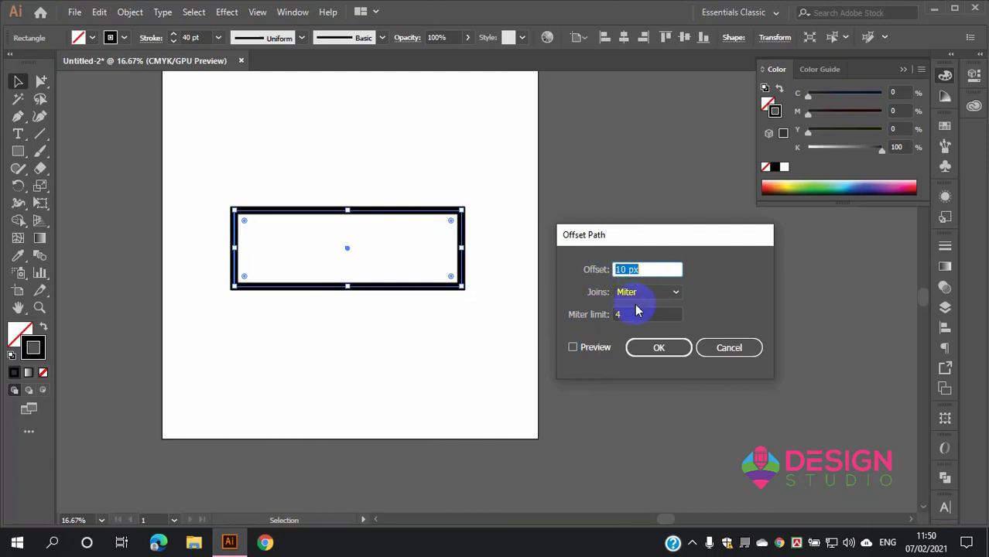
left_click(595, 349)
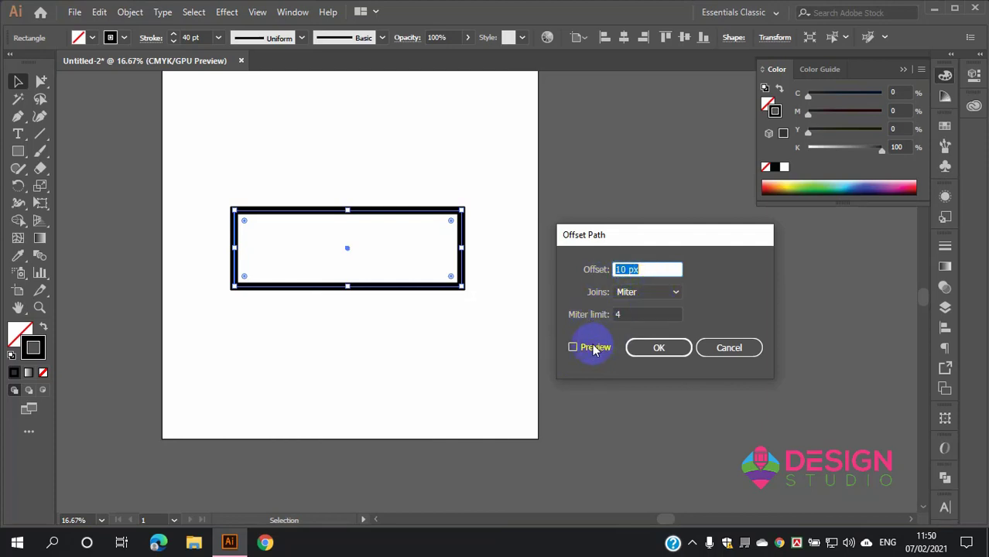
Step: With Preview on, try offset values of 0, -110 and 140 px
left_click(573, 350)
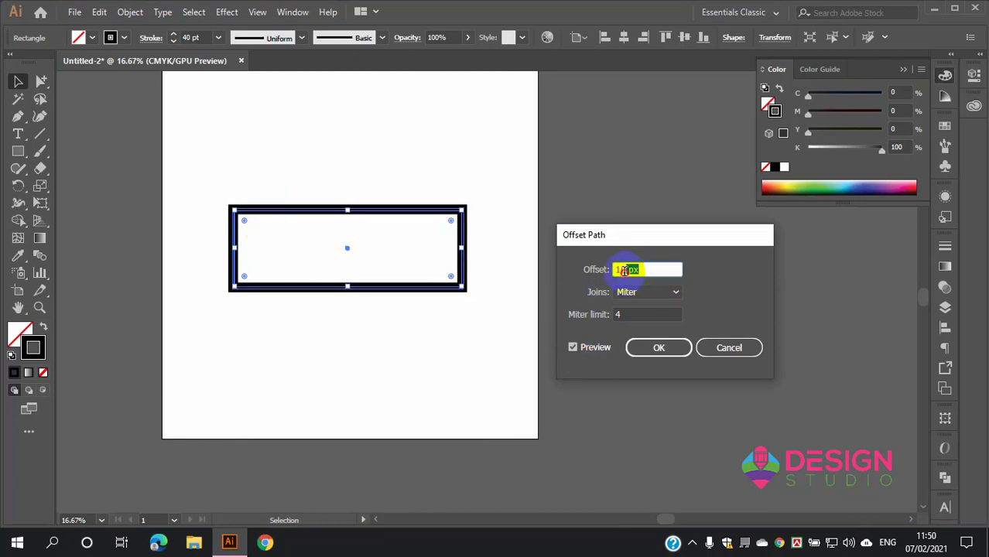
key("shift+Down")
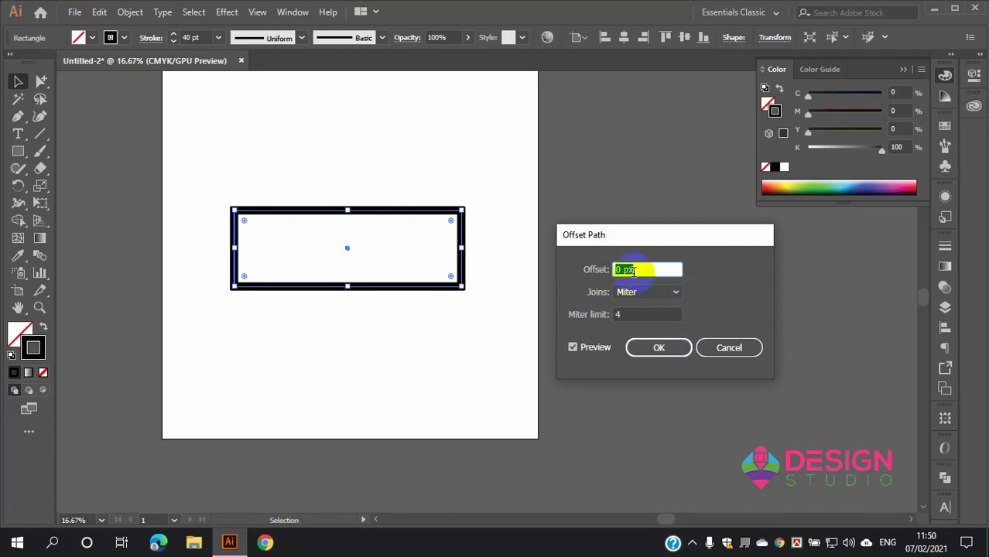
key("shift+Down")
key("shift+Down")
key("shift+Down")
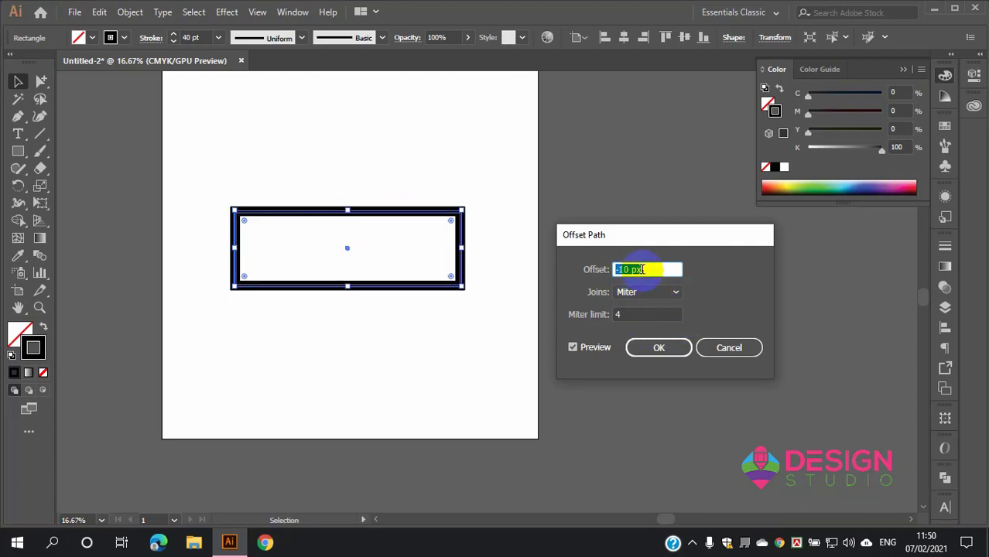
key("shift+Down")
key("shift+Down")
key("shift+Down")
key("shift+Down")
key("shift+Down")
key("shift+Down")
key("shift+Down")
key("shift+Down")
key("shift+Down")
key("shift+Down")
key("shift+Down")
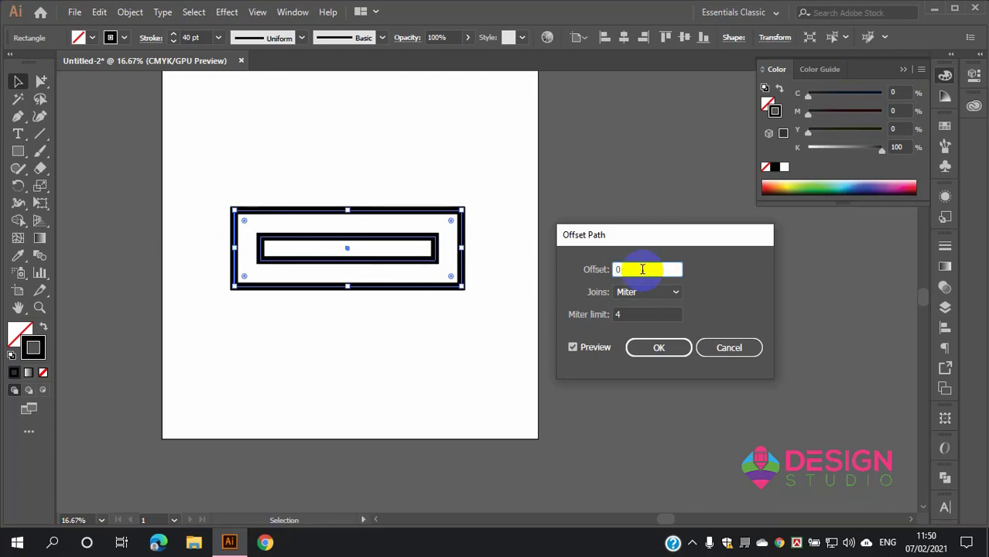
key("shift+Up")
key("shift+Up")
key("shift+Up")
key("shift+Up")
key("shift+Up")
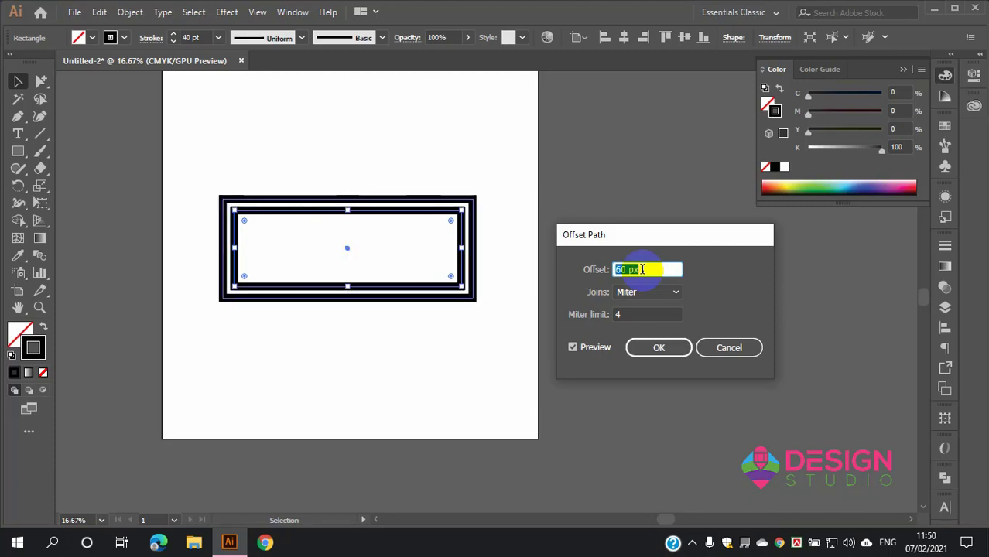
key("shift+Up")
key("shift+Up")
key("shift+Up")
key("shift+Up")
key("shift+Up")
key("shift+Up")
Step: Apply a 200 px offset to add a concentric outer rectangle
key("shift+Down")
key("shift+Down")
key("shift+Down")
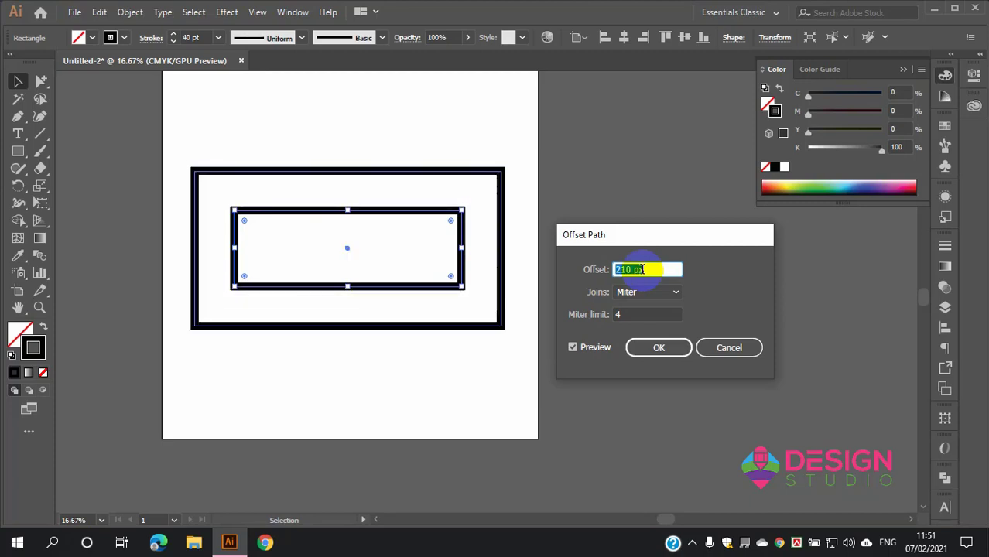
key("shift+Down")
left_click(656, 347)
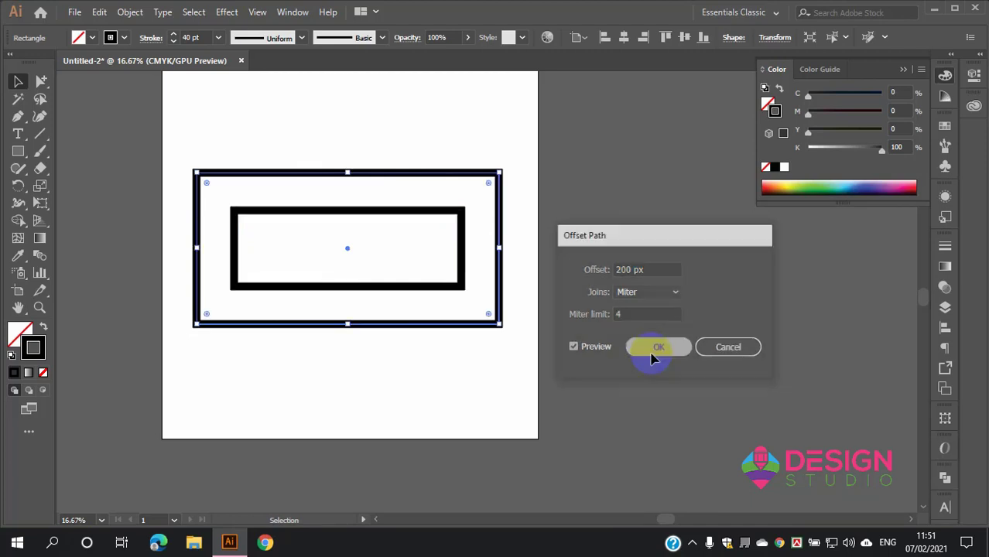
left_click(573, 267)
scroll(360, 230, "up", 2)
Step: Select the inner and outer rectangles, then marquee-select both and delete them
scroll(401, 228, "down", 1)
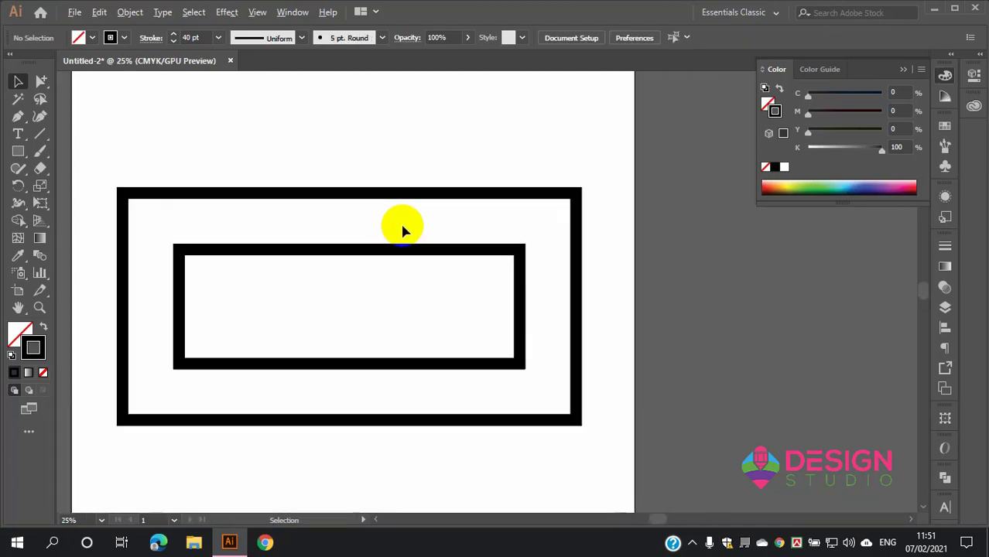
left_click(374, 257)
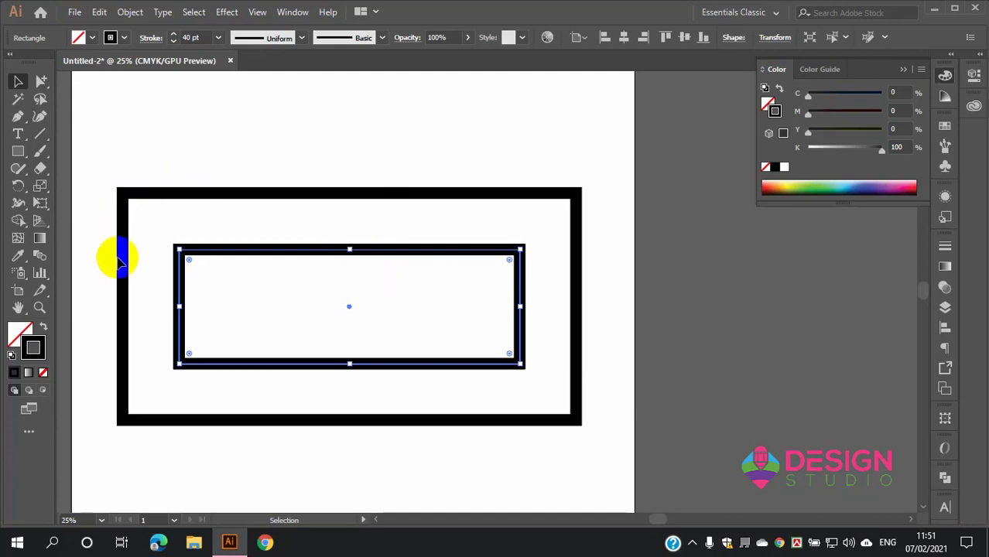
left_click(122, 308)
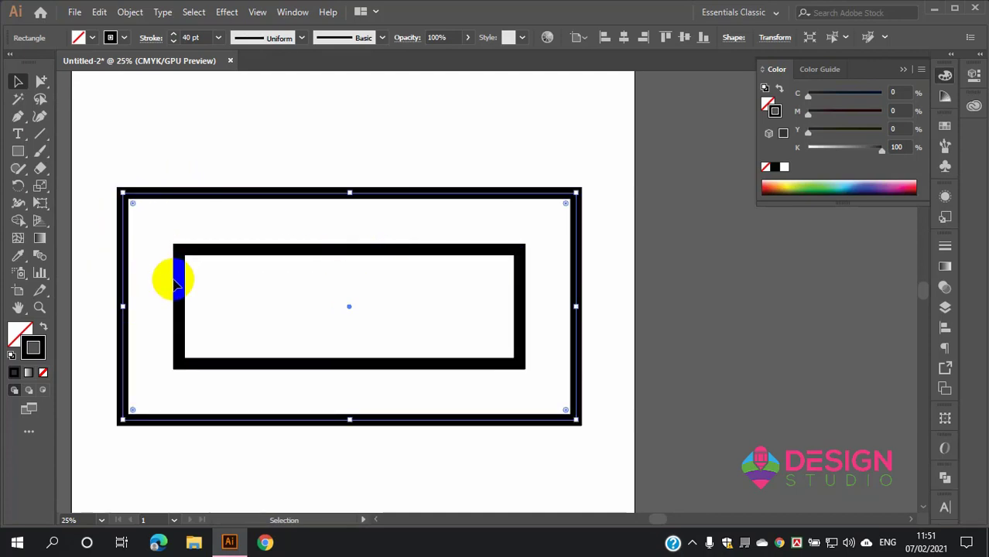
scroll(295, 194, "down", 1)
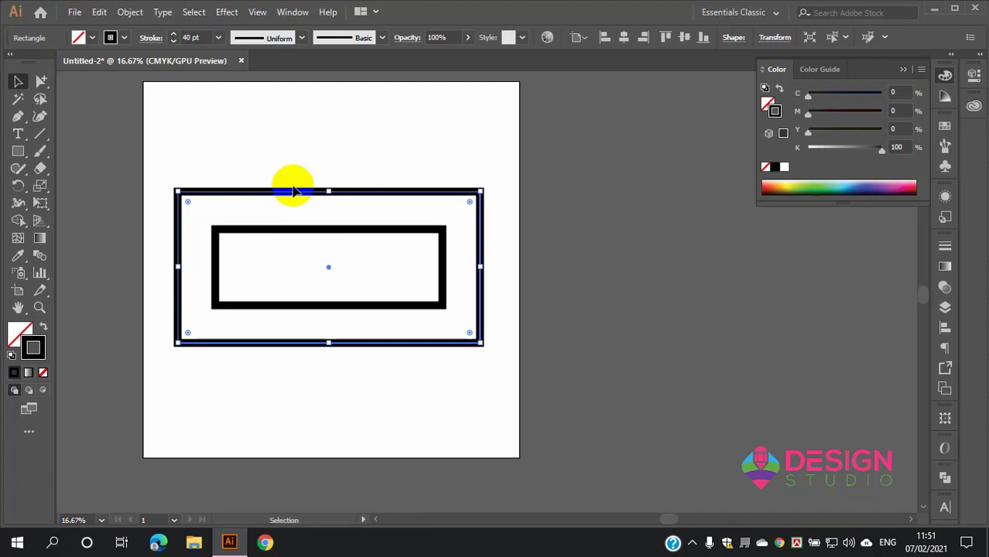
left_click(471, 250)
left_click_drag(312, 166, 395, 360)
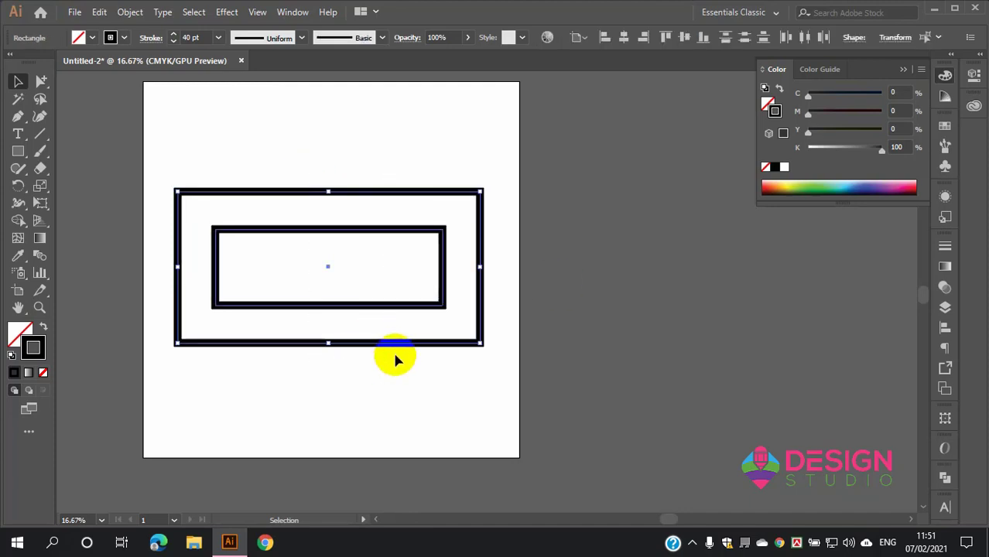
key("Delete")
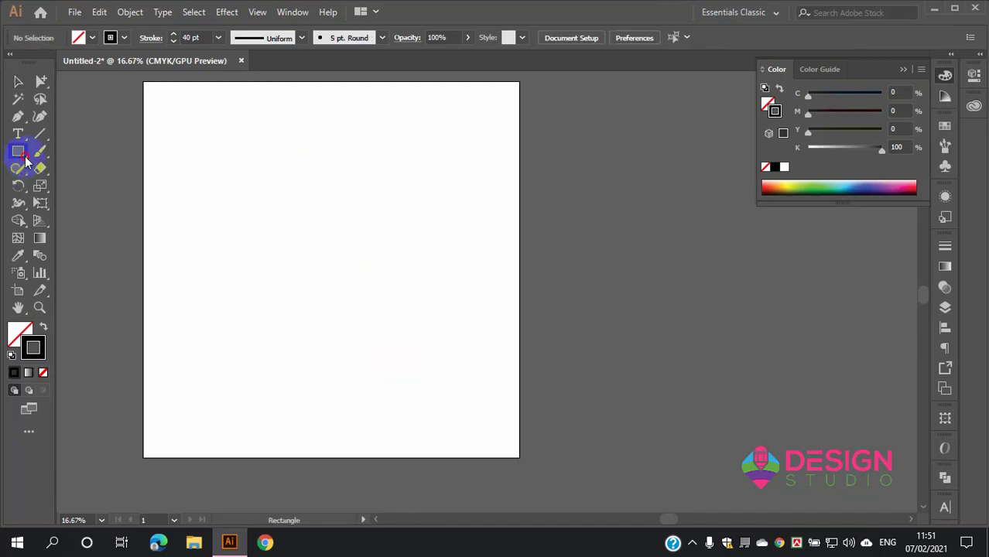
Step: Draw a wide ellipse near the artboard centre and select it
left_click_drag(26, 159, 58, 184)
mouse_move(232, 204)
left_mouse_down()
mouse_move(439, 319)
mouse_move(474, 310)
left_mouse_up()
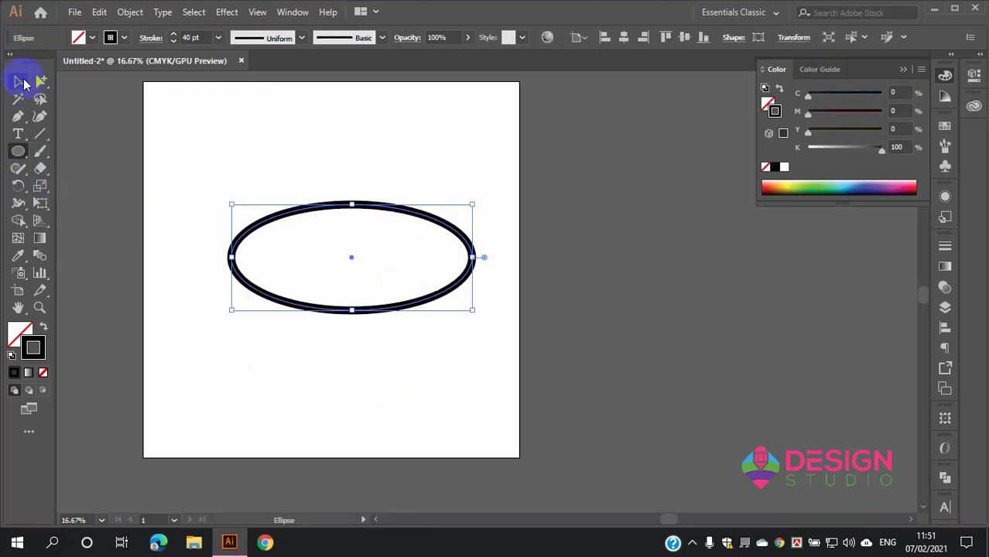
left_click(23, 83)
left_click_drag(248, 148, 448, 339)
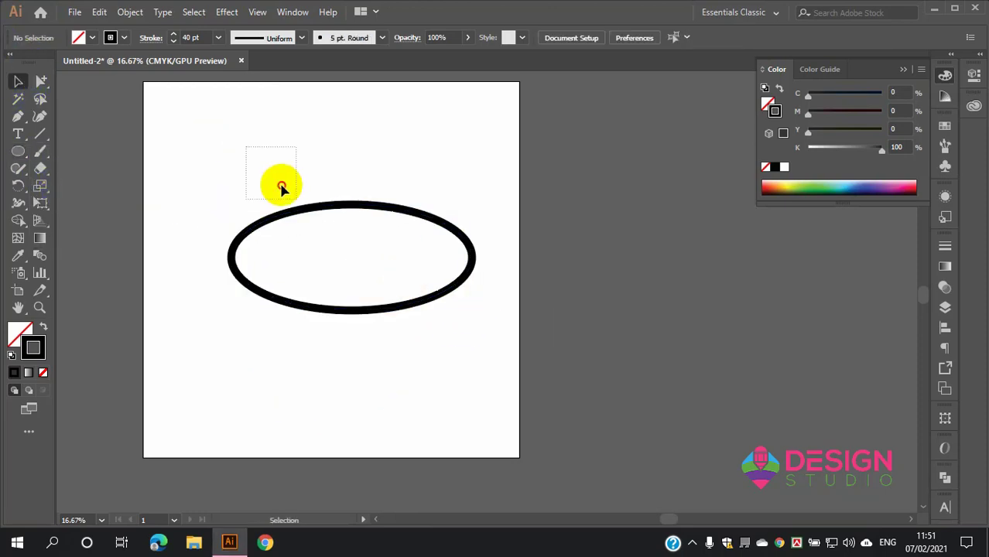
Step: Open Offset Path on the ellipse with Preview and raise the offset outward
left_click(128, 12)
mouse_move(183, 335)
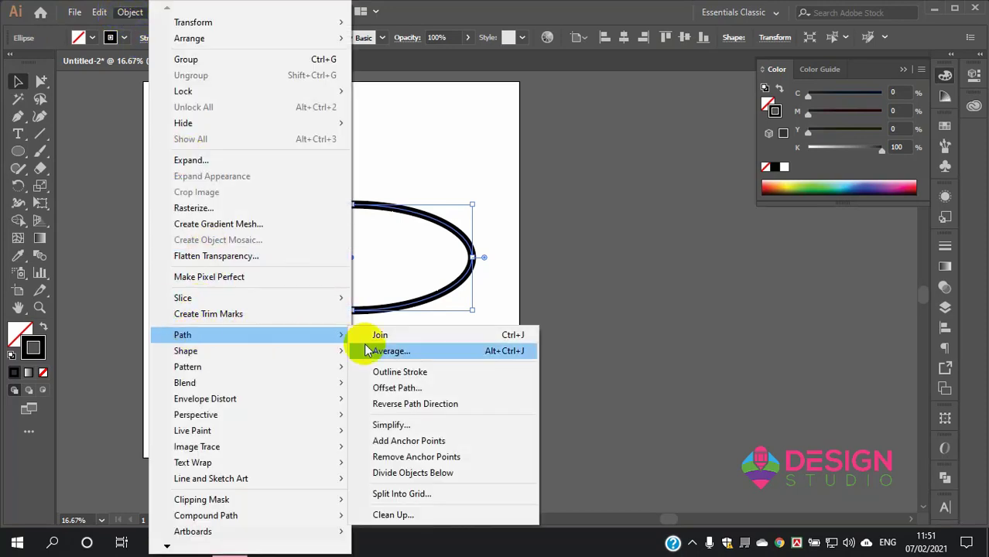
left_click(430, 396)
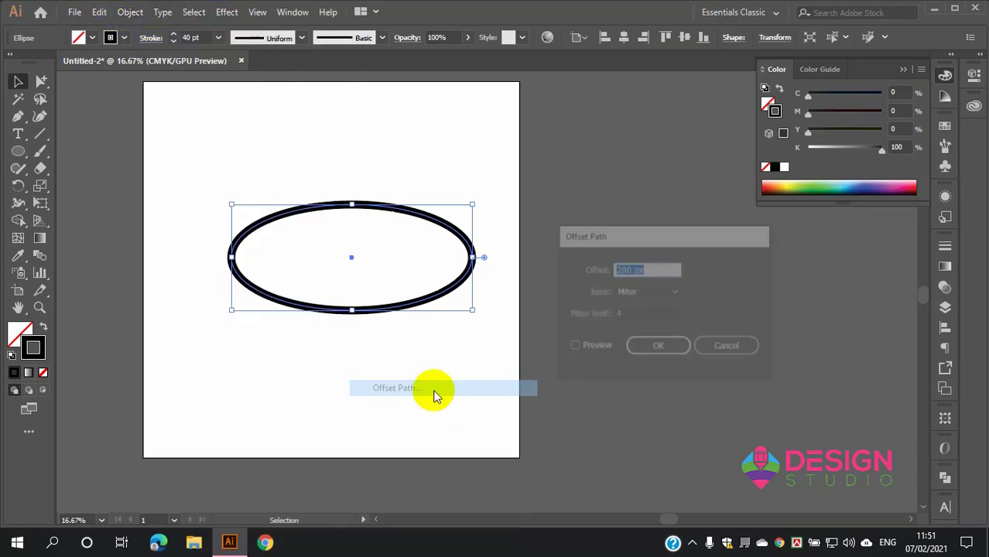
left_click(572, 348)
left_click(648, 271)
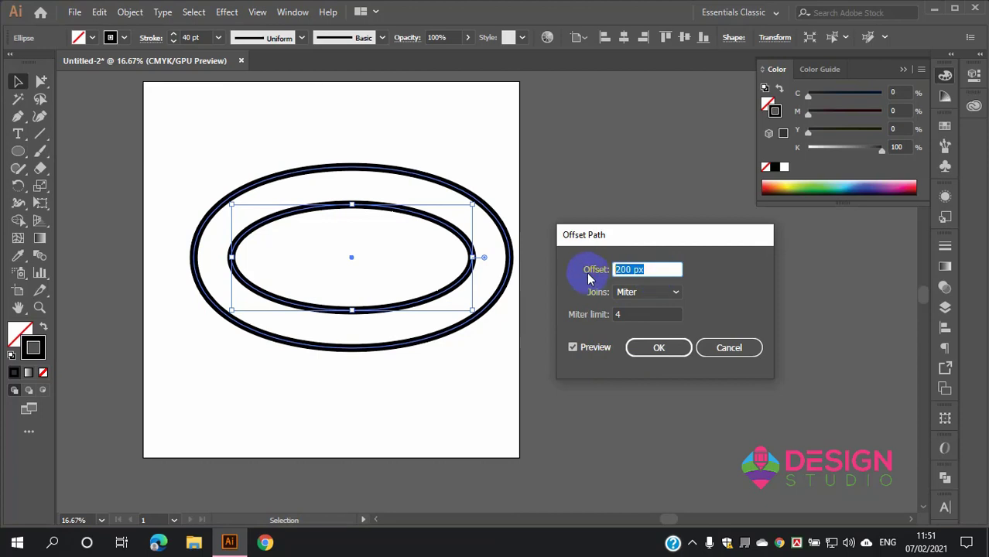
key("Up")
key("Up")
key("shift+Up")
key("shift+Up")
key("shift+Up")
key("shift+Up")
key("shift+Up")
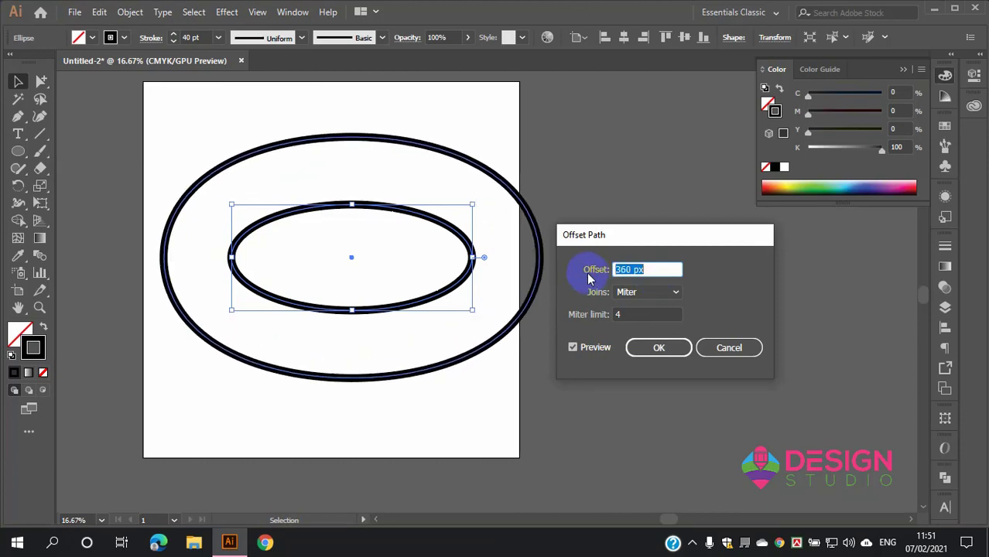
key("shift+Up")
key("shift+Up")
key("shift+Up")
key("shift+Up")
key("shift+Up")
key("shift+Up")
Step: Lower the offset to negative values to preview an inner copy, then cancel
key("shift+Down")
key("shift+Down")
key("shift+Down")
key("shift+Down")
key("shift+Down")
key("shift+Down")
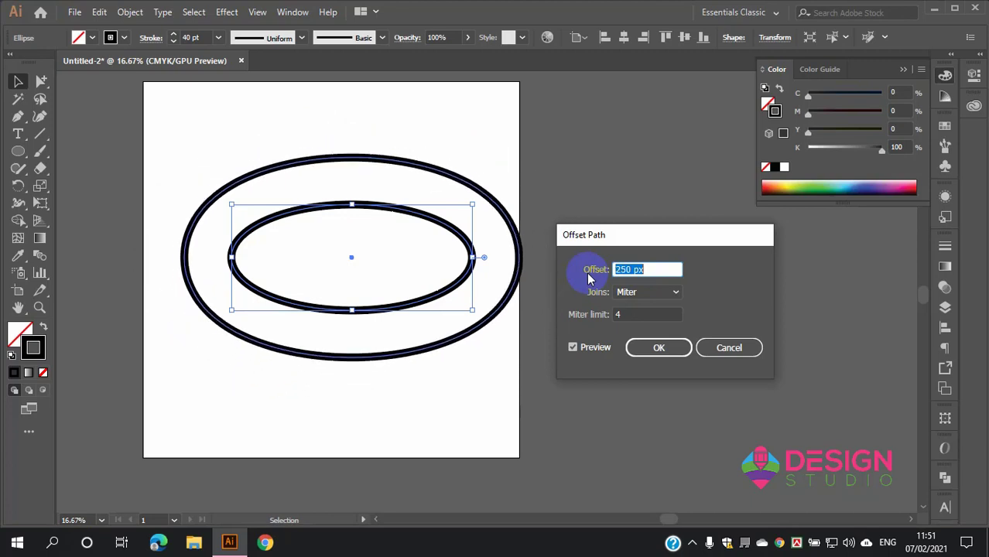
key("shift+Down")
key("shift+Down")
key("shift+Down")
key("shift+Down")
key("shift+Down")
key("shift+Down")
key("shift+Down")
key("shift+Down")
key("shift+Down")
key("shift+Down")
key("shift+Down")
key("shift+Down")
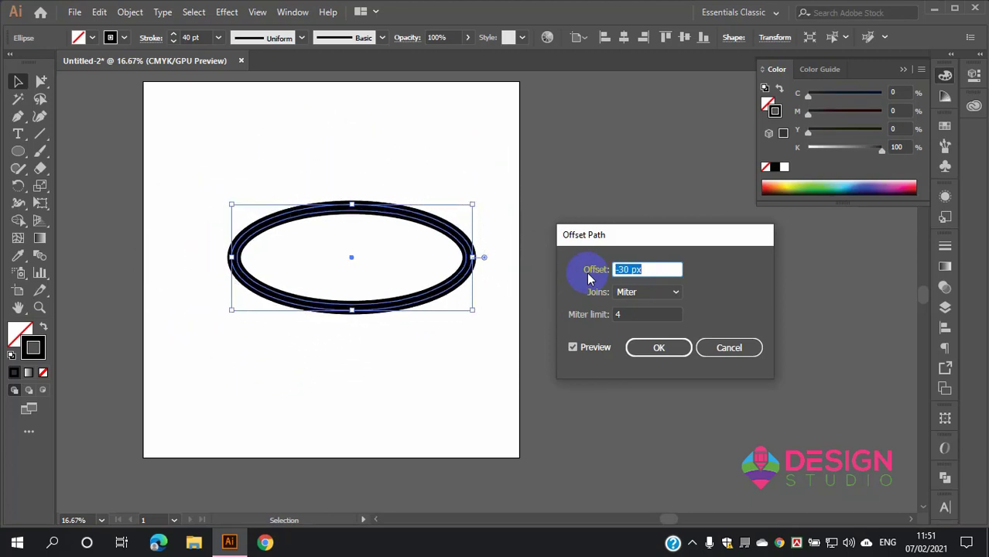
key("shift+Down")
key("shift+Down")
key("shift+Down")
key("shift+Down")
key("shift+Down")
key("shift+Down")
key("shift+Down")
key("shift+Down")
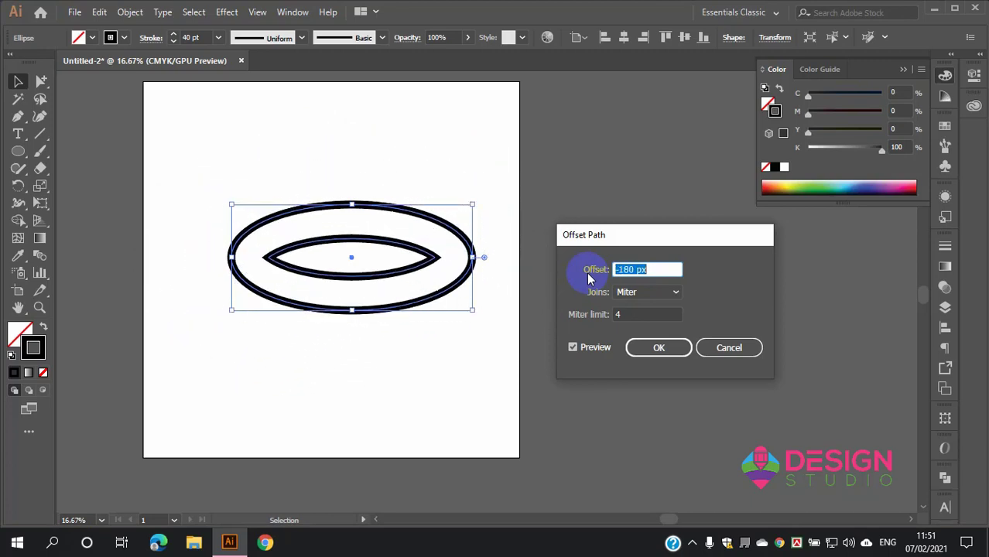
key("shift+Down")
key("shift+Down")
key("shift+Up")
key("shift+Up")
key("shift+Up")
key("shift+Up")
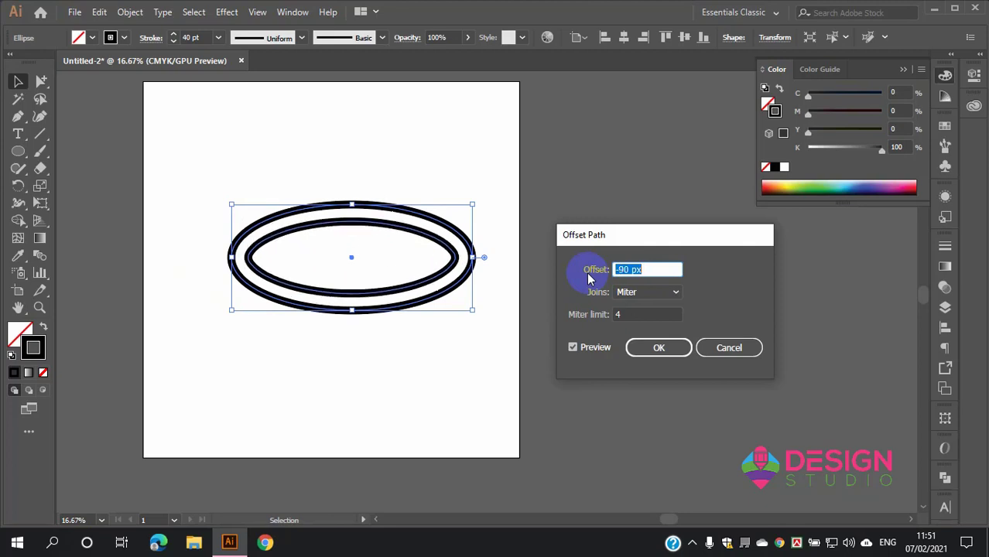
key("shift+Up")
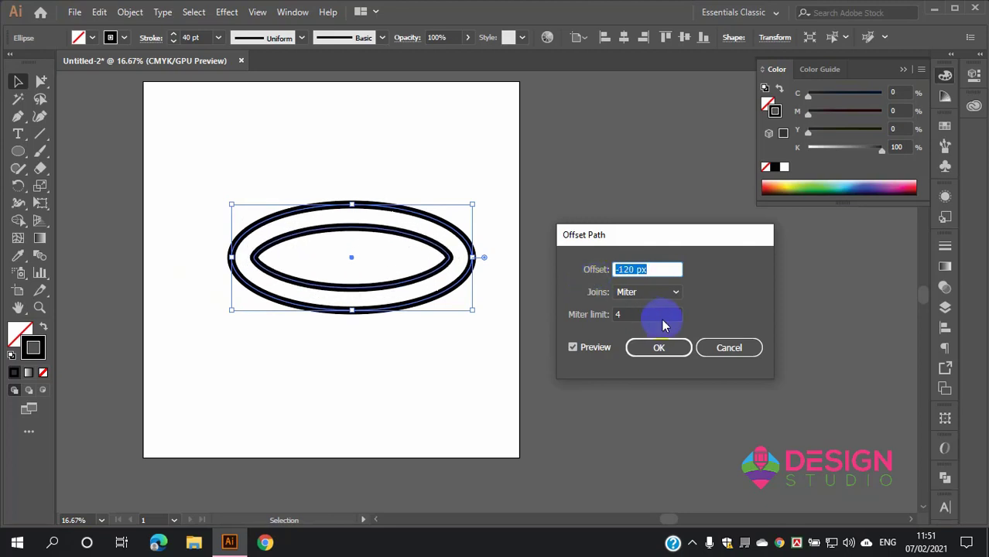
left_click(728, 347)
Step: Delete the ellipse and place enlarged Lorem ipsum placeholder text near the centre
left_click(619, 288)
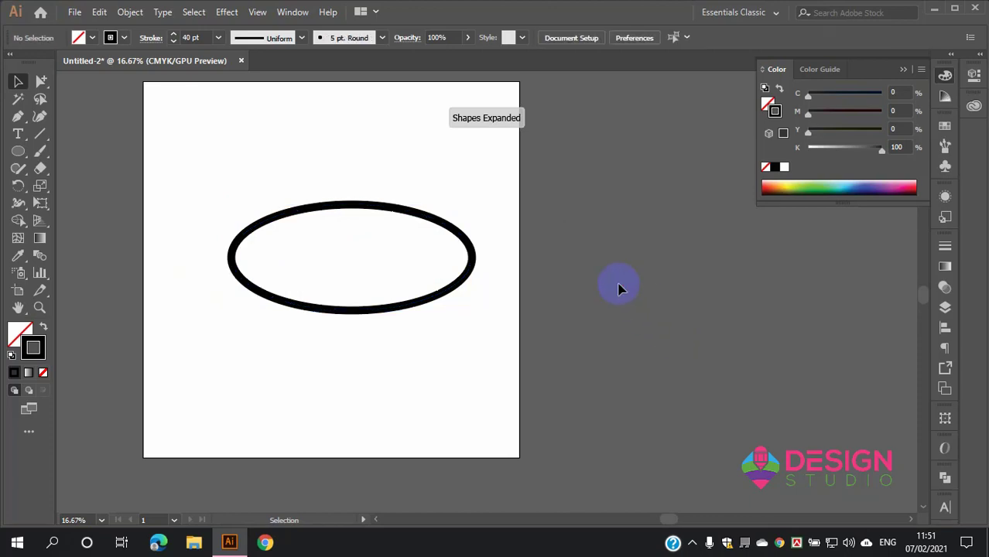
left_click_drag(388, 150, 448, 308)
key("Delete")
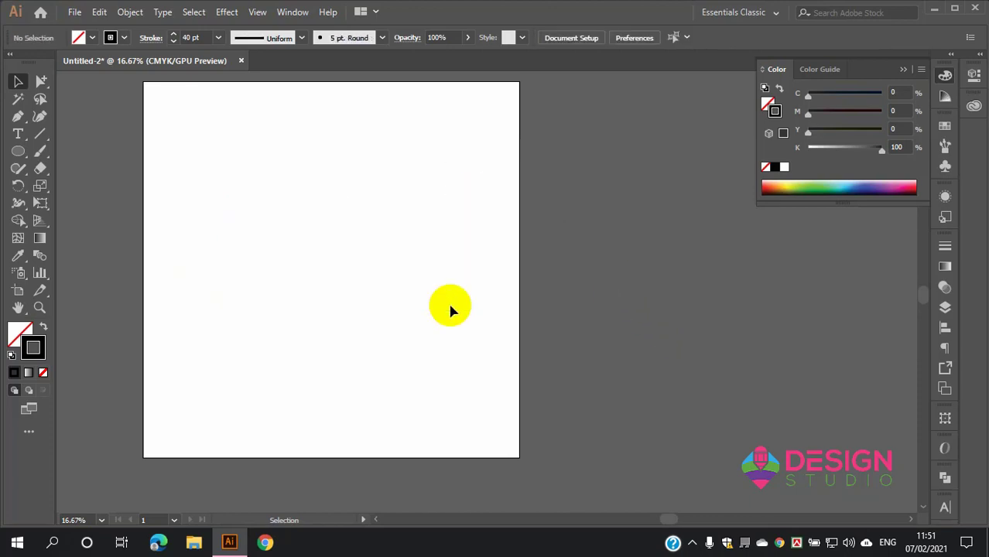
left_click(18, 134)
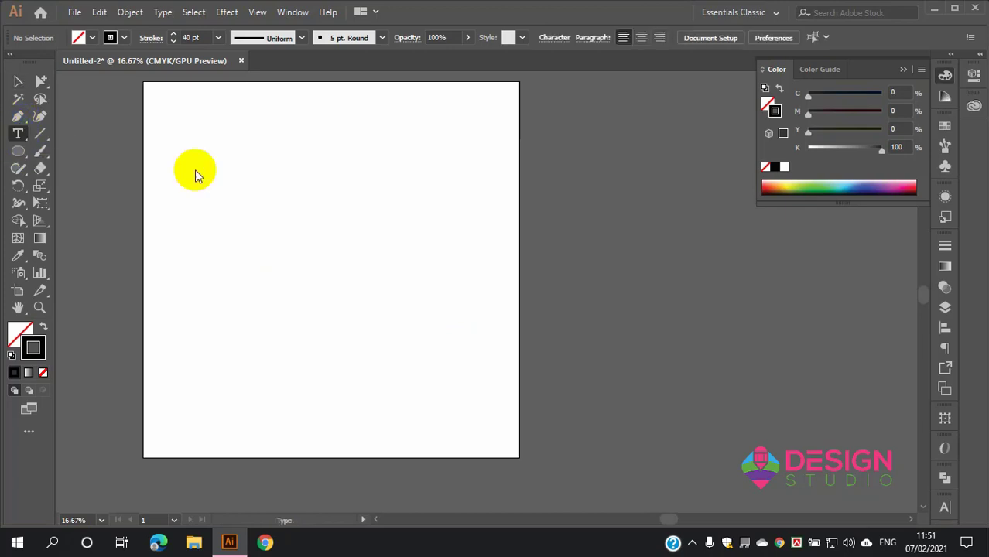
left_click(292, 183)
left_click(19, 82)
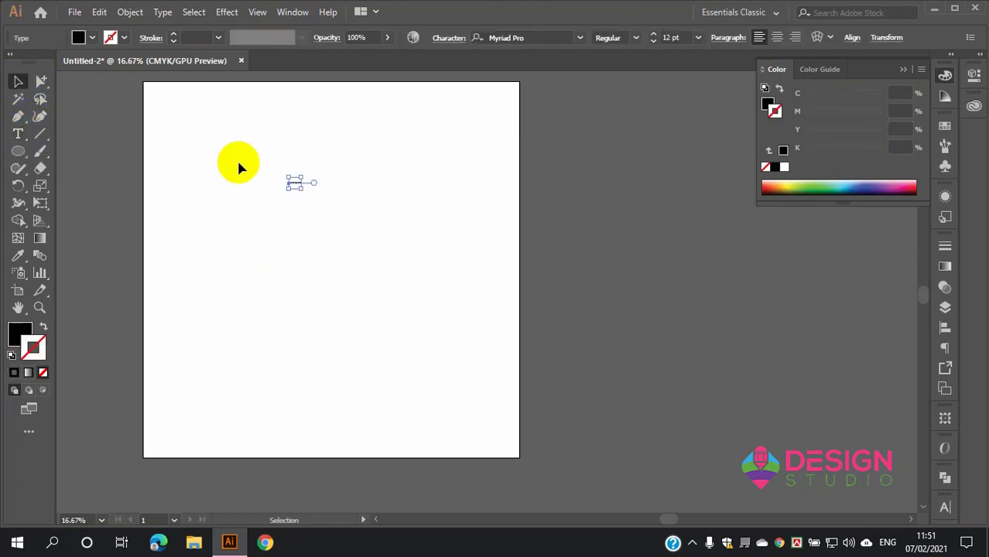
left_click_drag(293, 186, 640, 399)
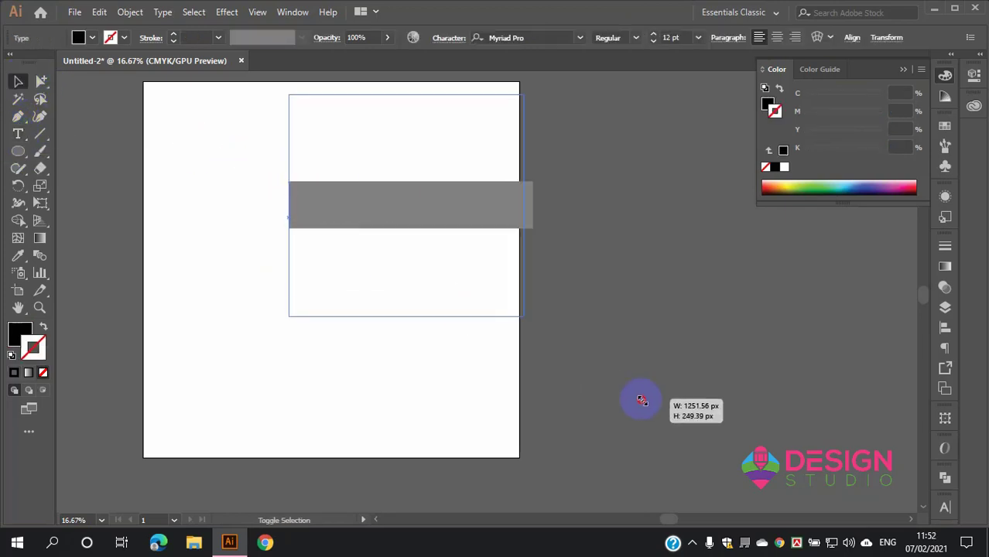
left_click_drag(433, 217, 373, 264)
Step: Replace the placeholder text with the letter G
key("t")
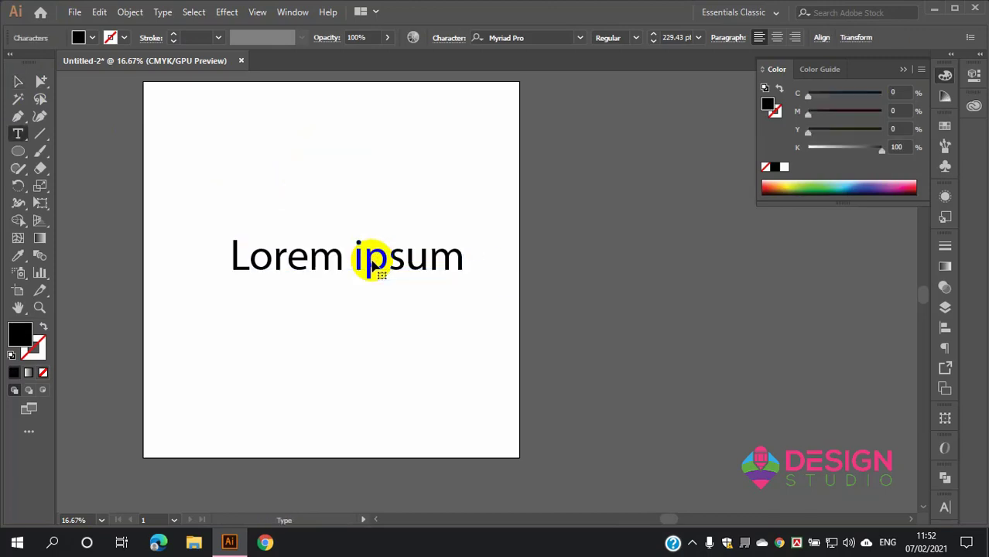
left_click_drag(460, 260, 235, 256)
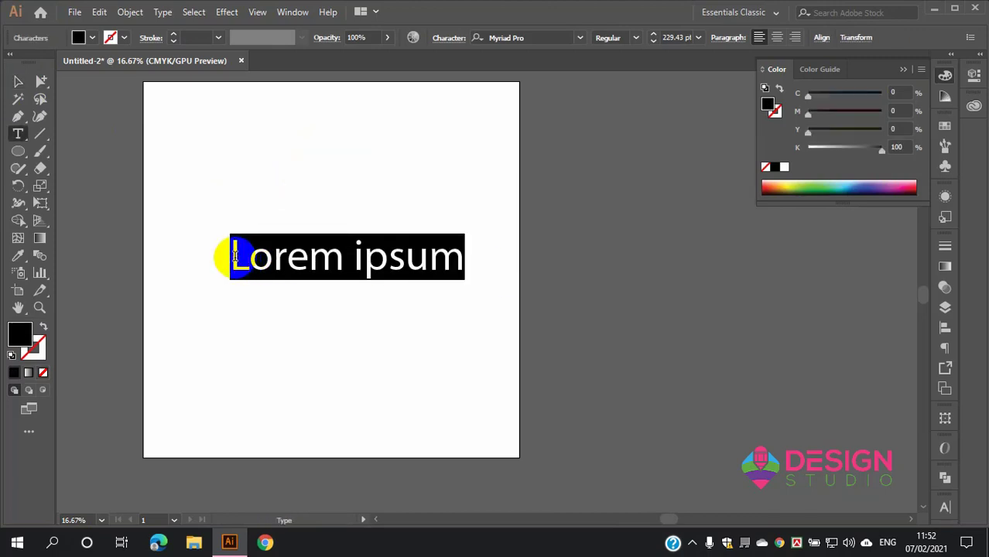
type("G")
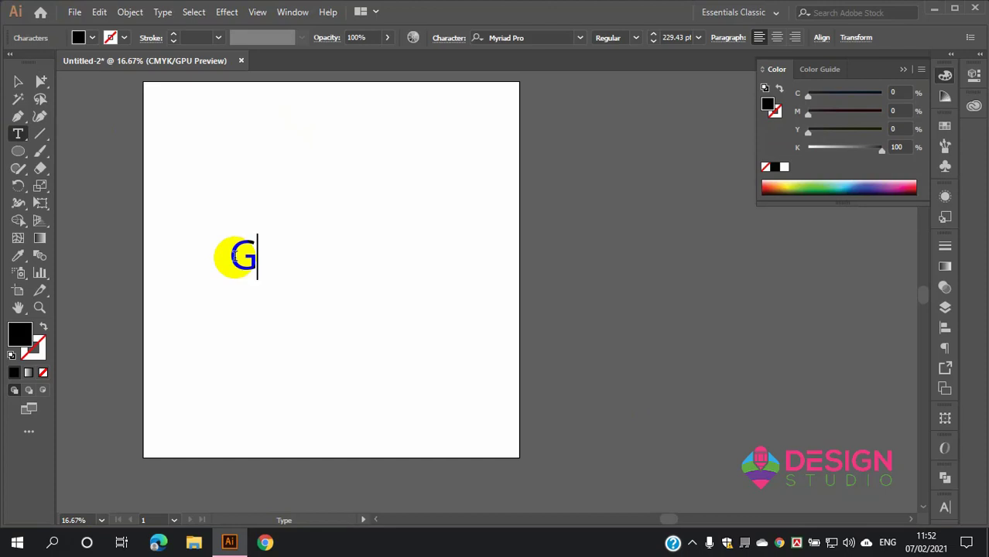
Step: Scale the G up to about 983.6 pt and move it higher on the artboard
left_click(18, 80)
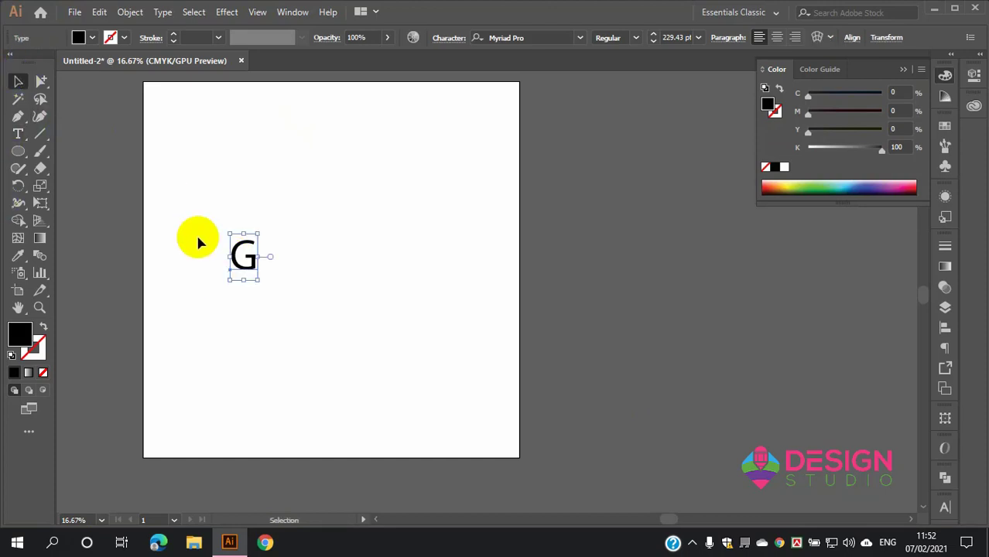
left_click_drag(256, 282, 474, 433)
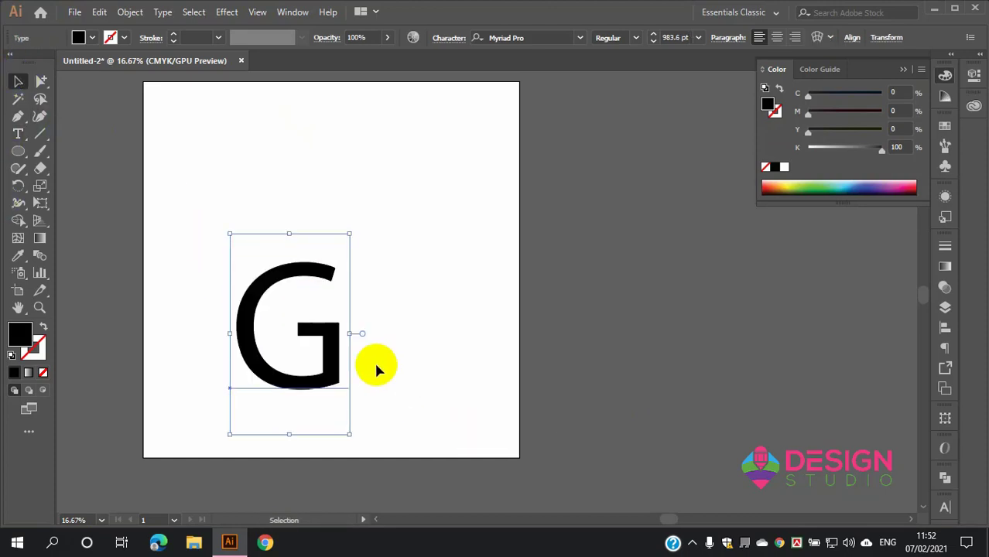
left_click_drag(321, 334, 352, 274)
scroll(324, 232, "up", 1)
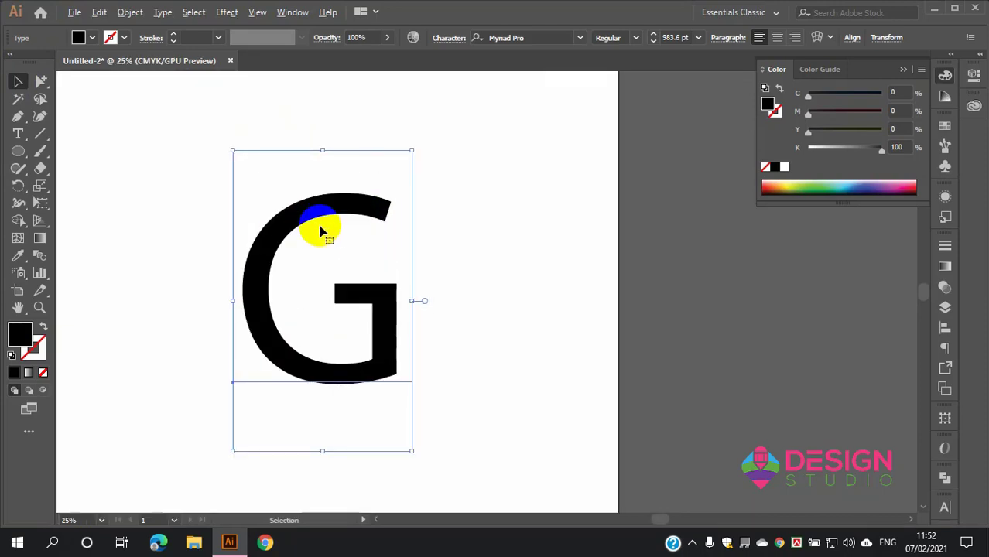
left_click_drag(324, 216, 316, 181)
Step: Convert the G text to outlines with Create Outlines
right_click(315, 178)
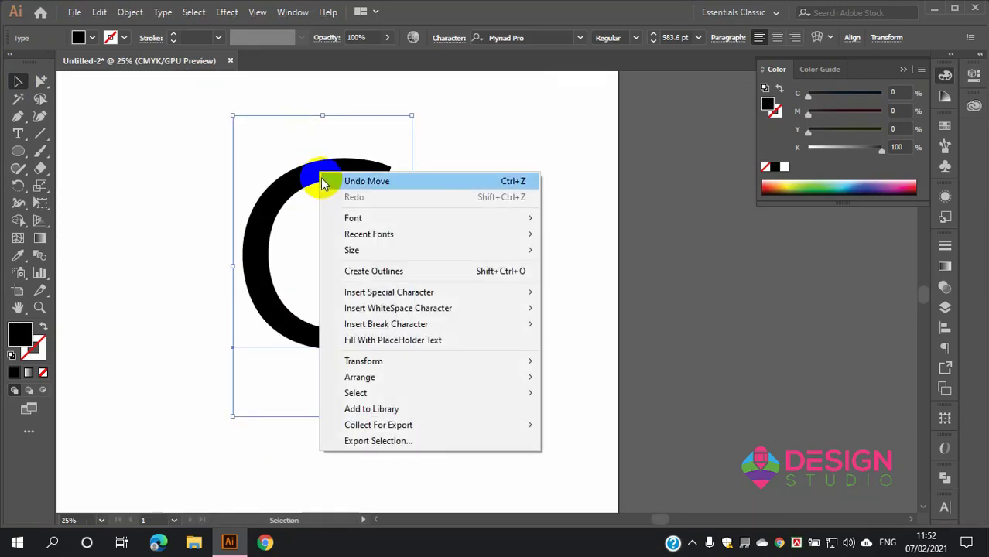
left_click(381, 273)
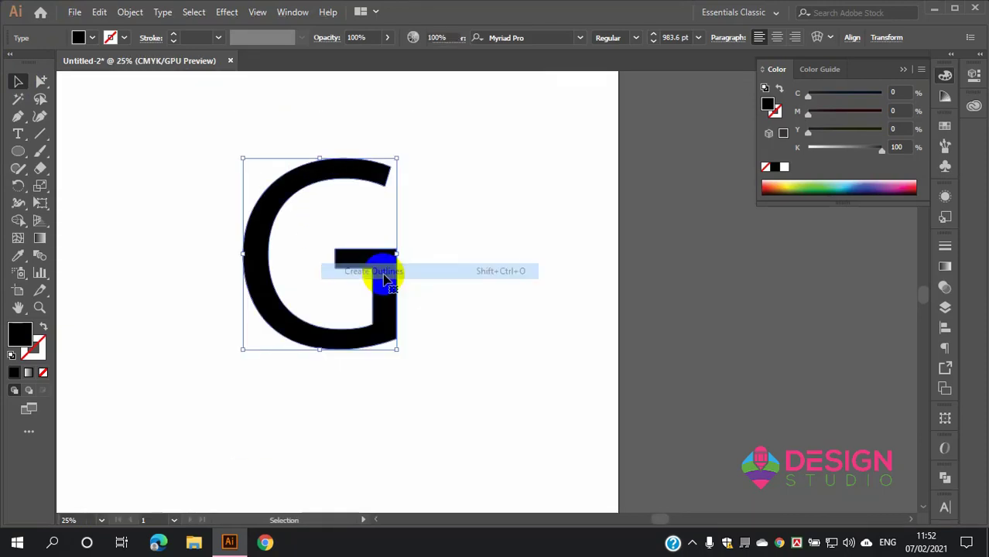
left_click(510, 274)
scroll(245, 194, "up", 1)
scroll(272, 190, "down", 1)
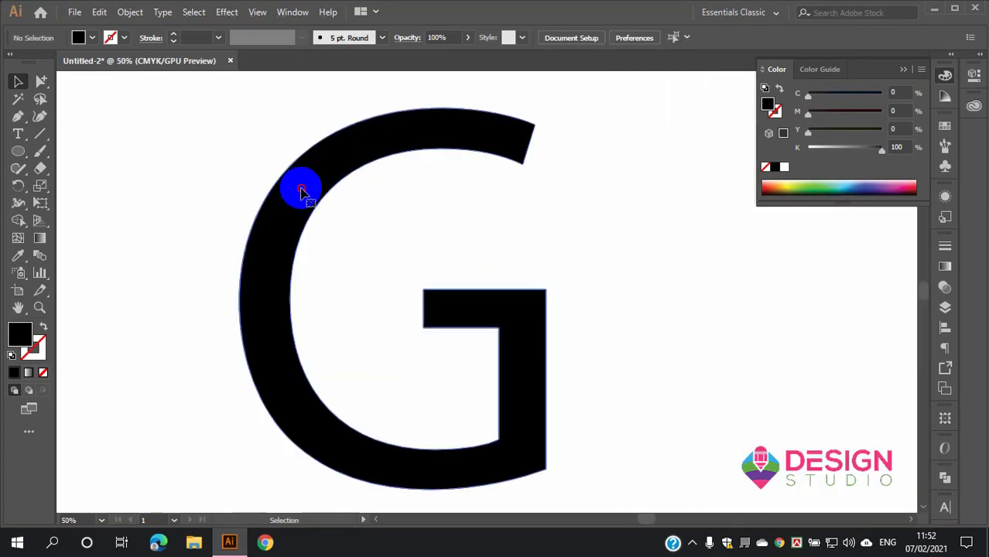
scroll(300, 188, "down", 1)
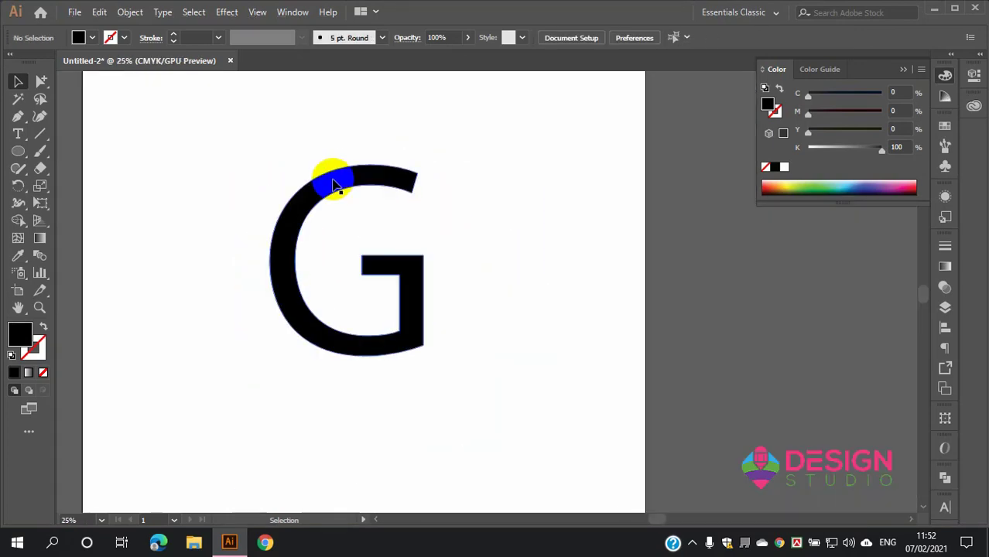
Step: Select the outlined G path, then the whole G group
double_click(346, 194)
left_click(349, 189)
left_click(439, 183)
left_click(407, 178)
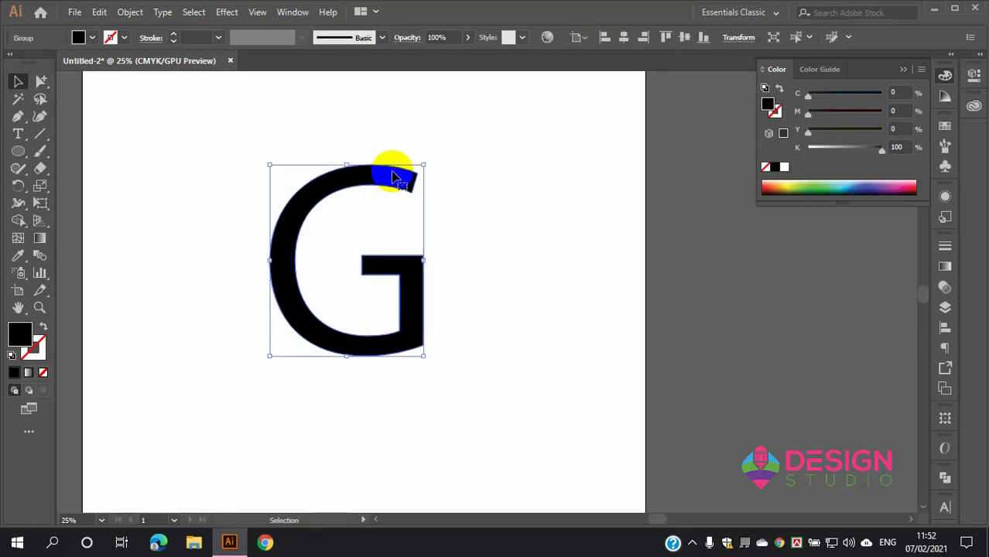
Step: Offset the G by 70 px instead of 200 px, previewing it before applying
left_click(130, 13)
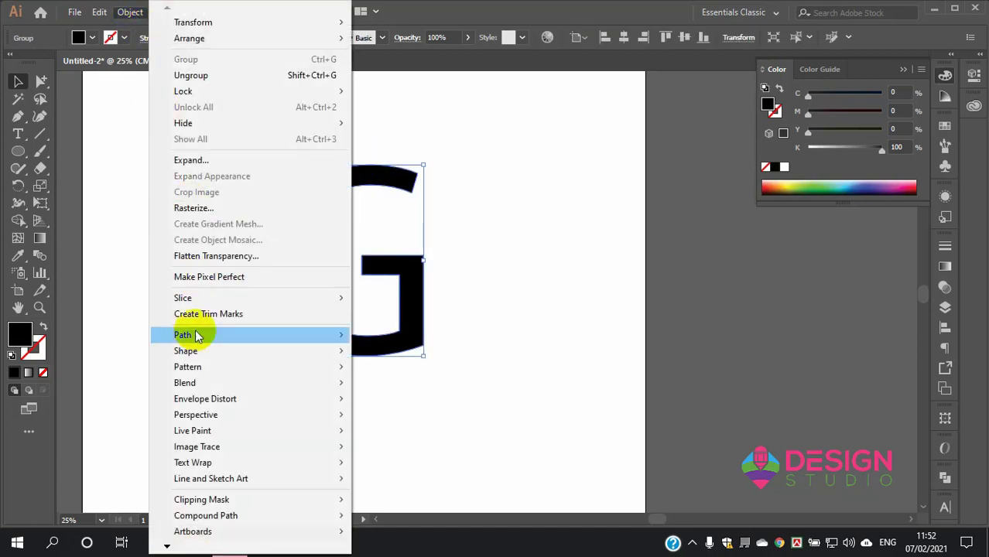
mouse_move(184, 335)
left_click(397, 388)
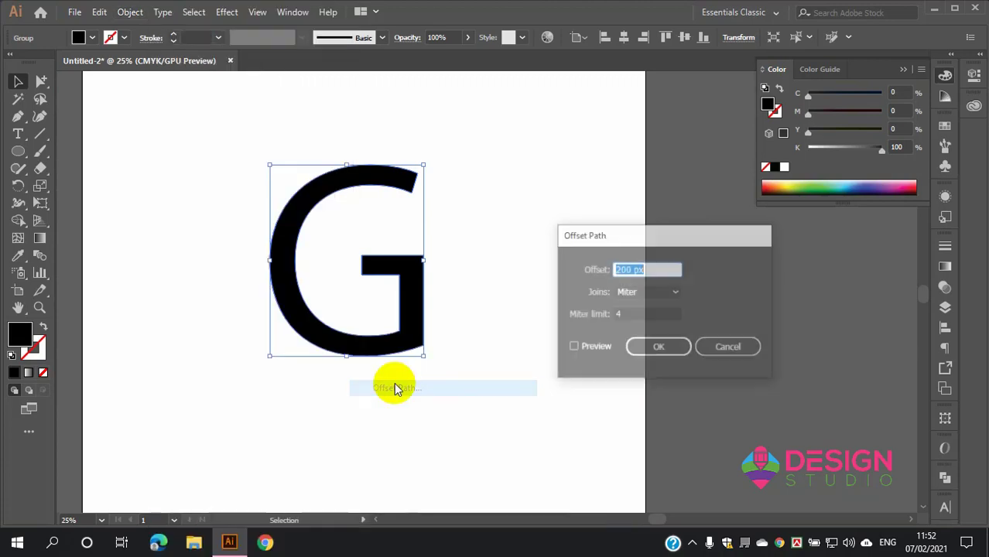
left_click(572, 348)
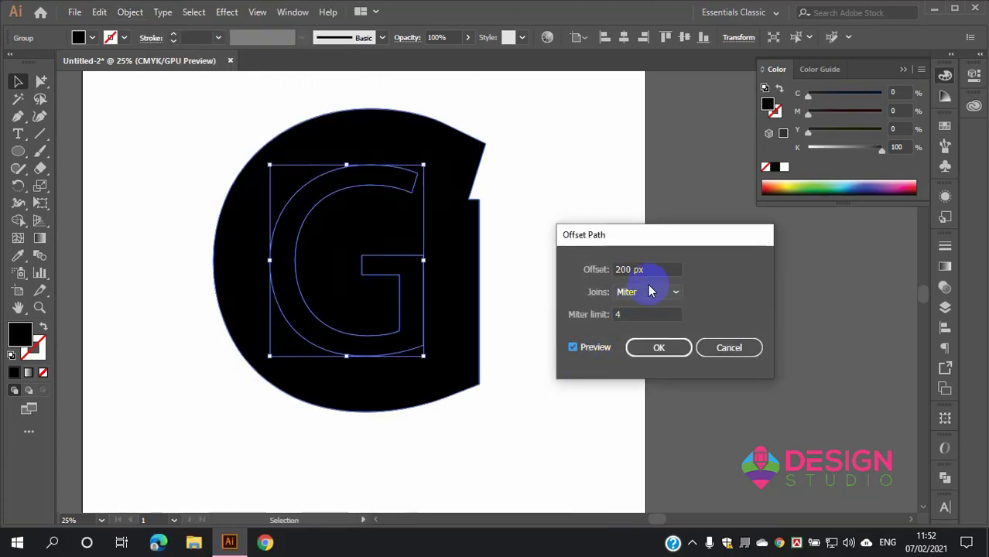
key("shift+Down")
key("shift+Down")
key("shift+Down")
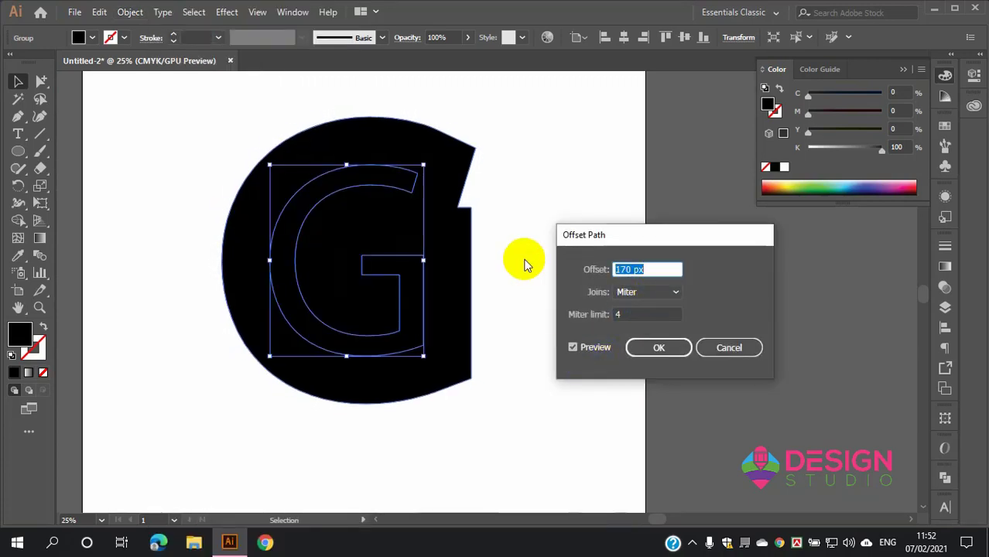
key("shift+Down")
key("shift+Down")
key("shift+Down")
key("shift+Down")
key("shift+Down")
key("shift+Down")
key("shift+Down")
key("shift+Down")
key("shift+Down")
key("shift+Down")
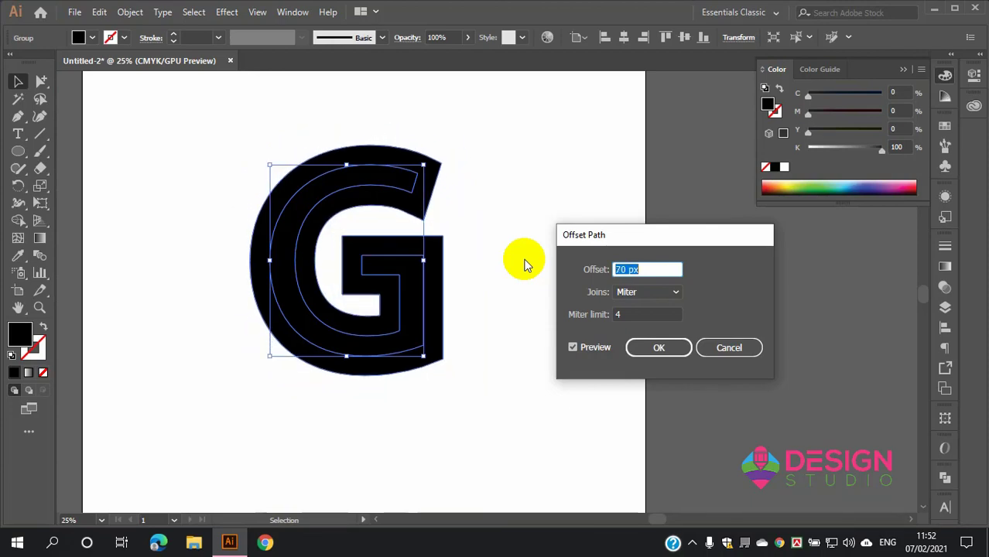
key("shift+Down")
key("shift+Up")
left_click(654, 348)
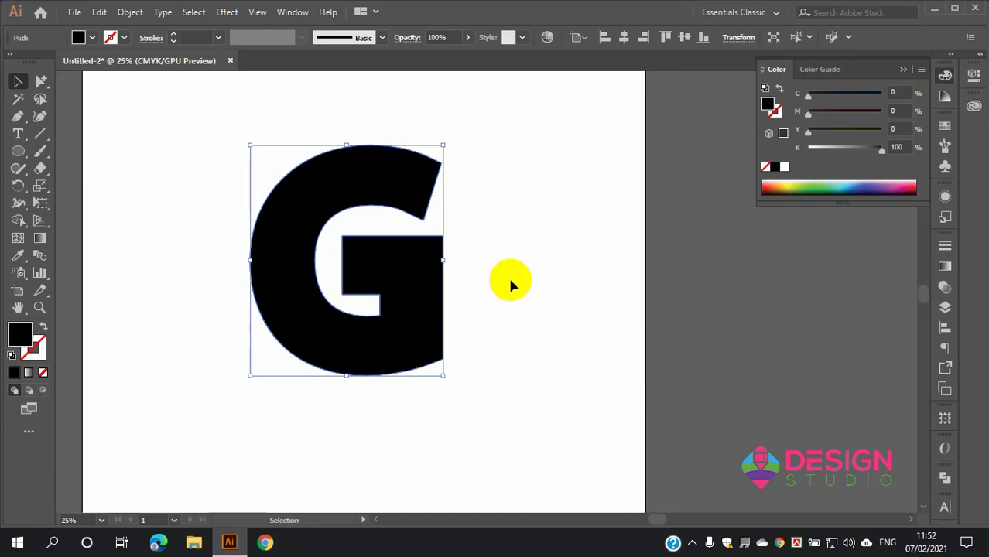
left_click(377, 166)
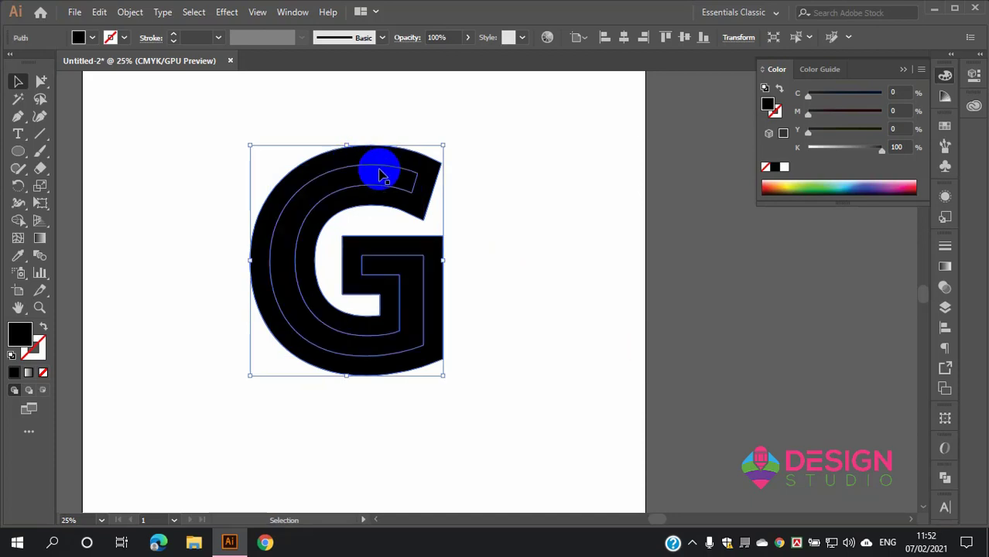
Step: Swap fill and stroke on the offset G and ungroup it from the letter
left_click(44, 329)
left_click(502, 389)
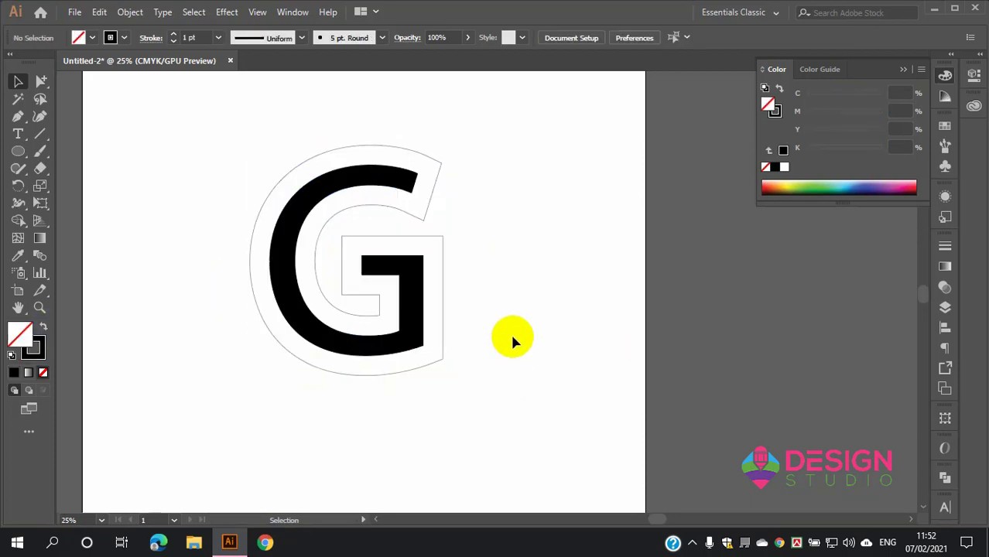
left_click(310, 199)
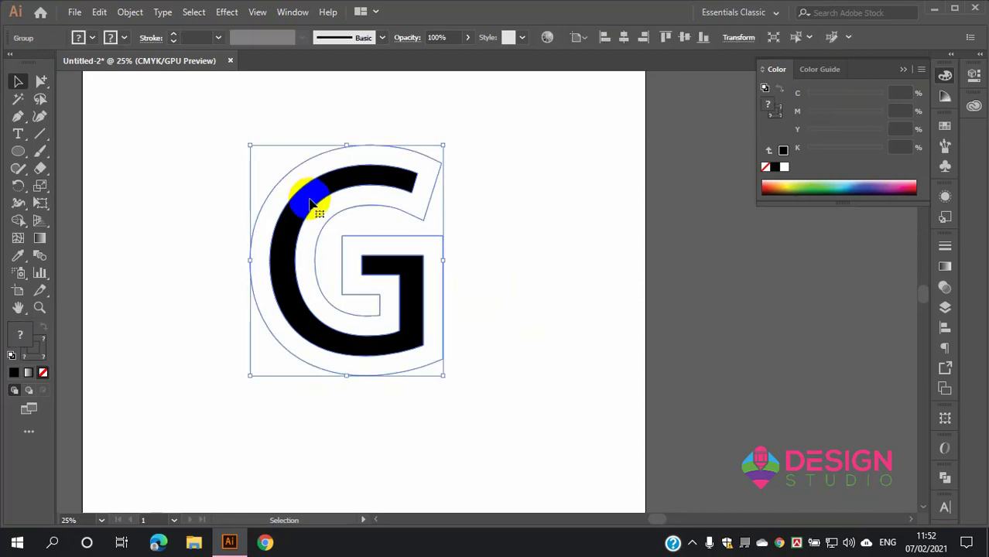
right_click(310, 201)
left_click(375, 318)
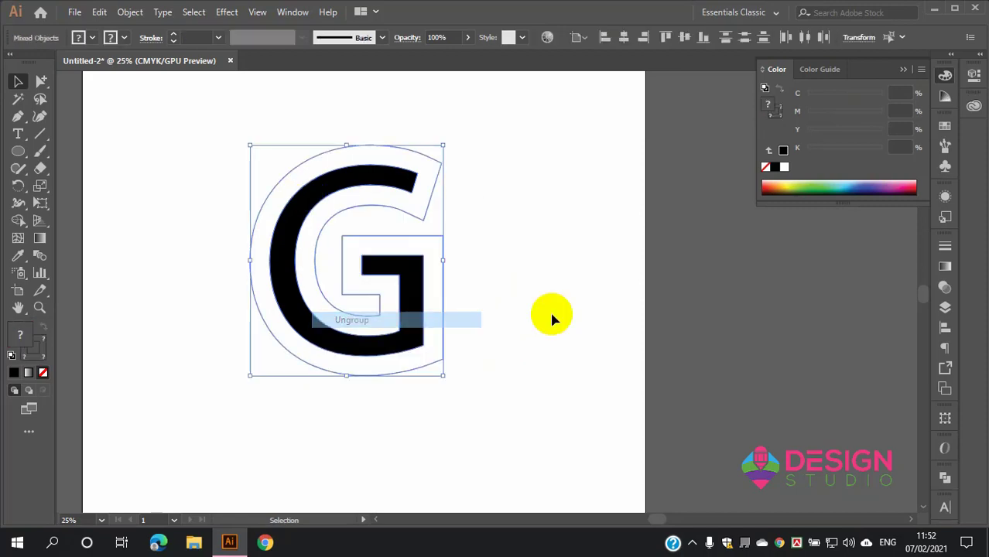
left_click(551, 317)
Step: Give the outer offset G outline a 20 pt stroke weight
mouse_move(378, 175)
left_mouse_down()
mouse_move(255, 158)
mouse_move(391, 151)
left_mouse_up()
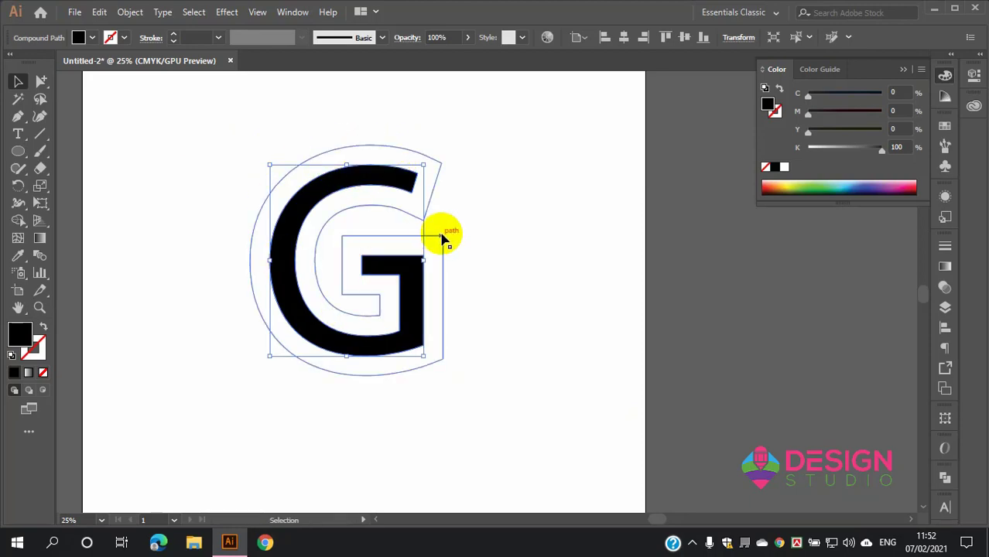
left_click(534, 252)
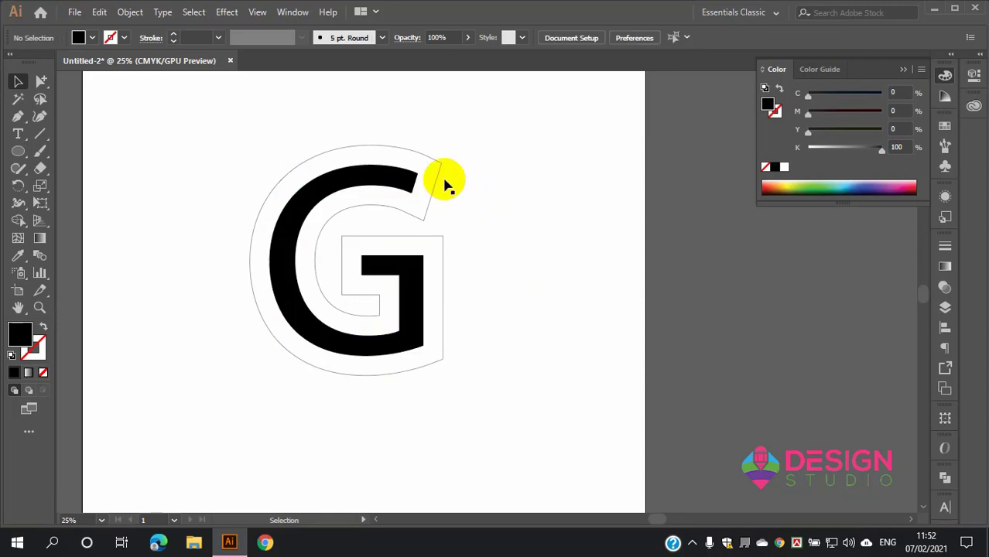
left_click(424, 155)
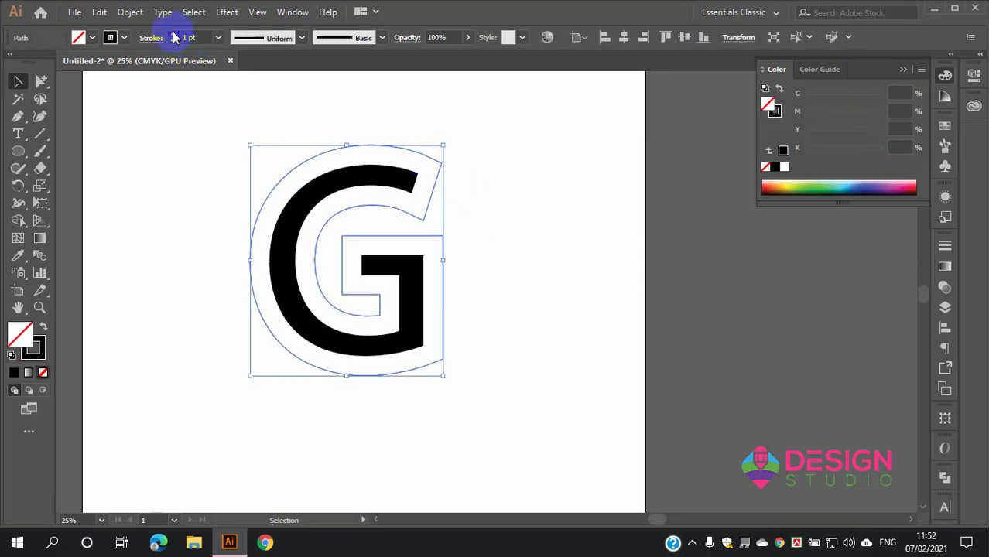
type("20")
key("Return")
left_click(541, 249)
Step: Marquee-select both the solid G and its 20 pt outline
scroll(541, 250, "down", 1)
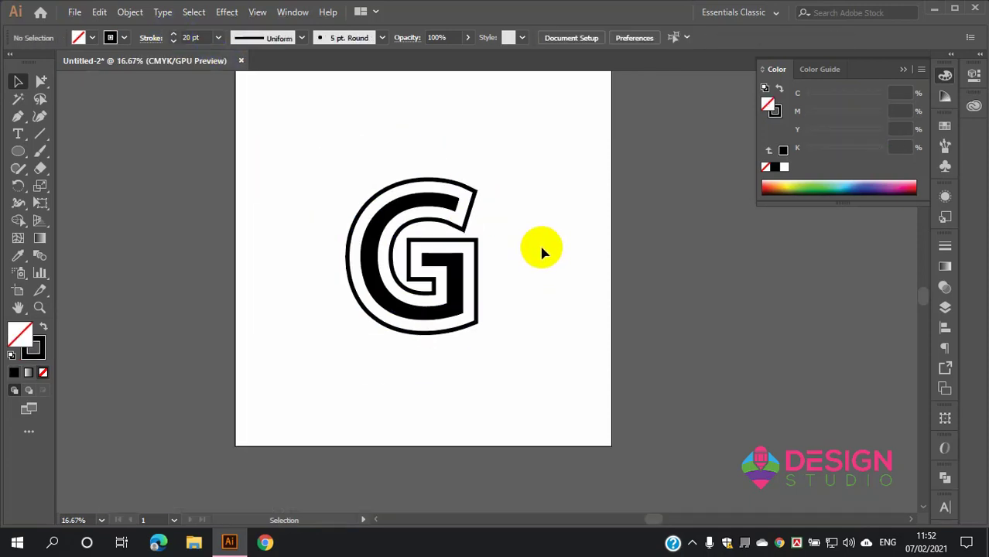
scroll(467, 209, "up", 3)
scroll(461, 205, "down", 1)
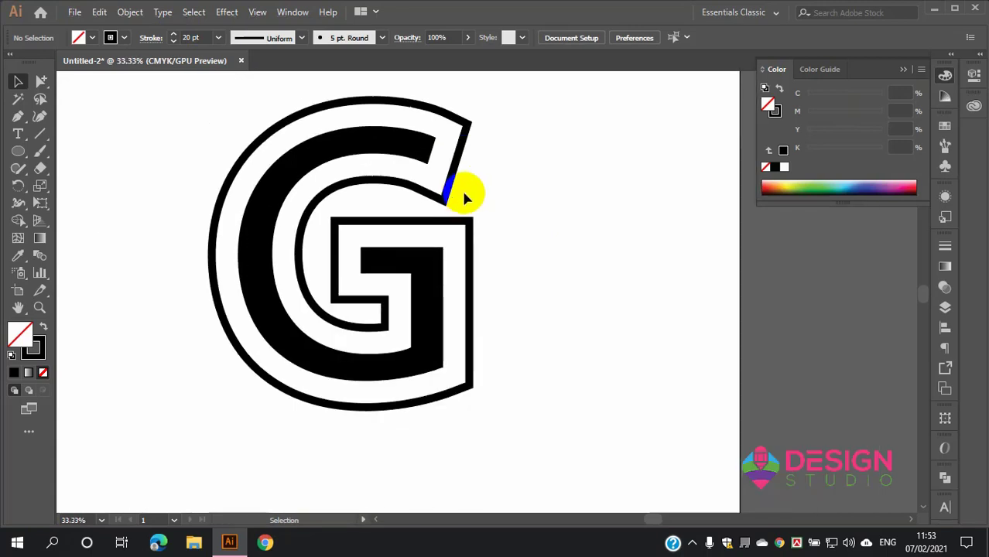
scroll(473, 197, "down", 2)
scroll(507, 208, "up", 1)
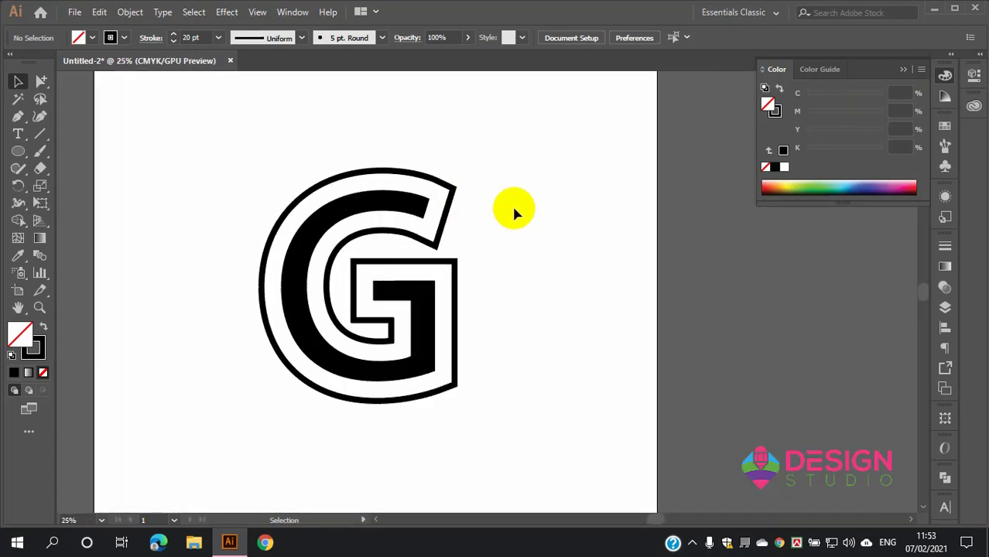
left_click_drag(265, 148, 533, 359)
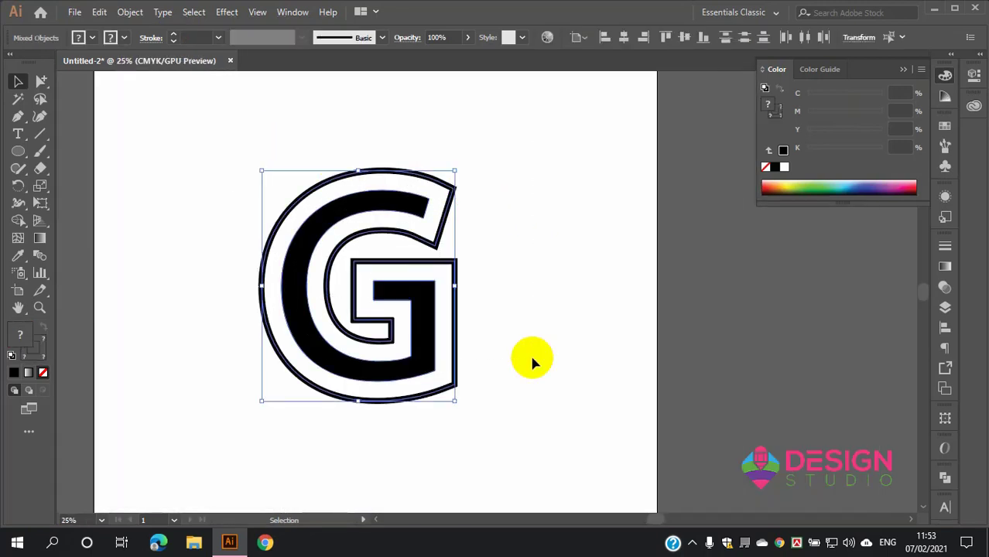
Step: Delete the G, draw a five-pointed star, and move it to the artboard centre
key("Delete")
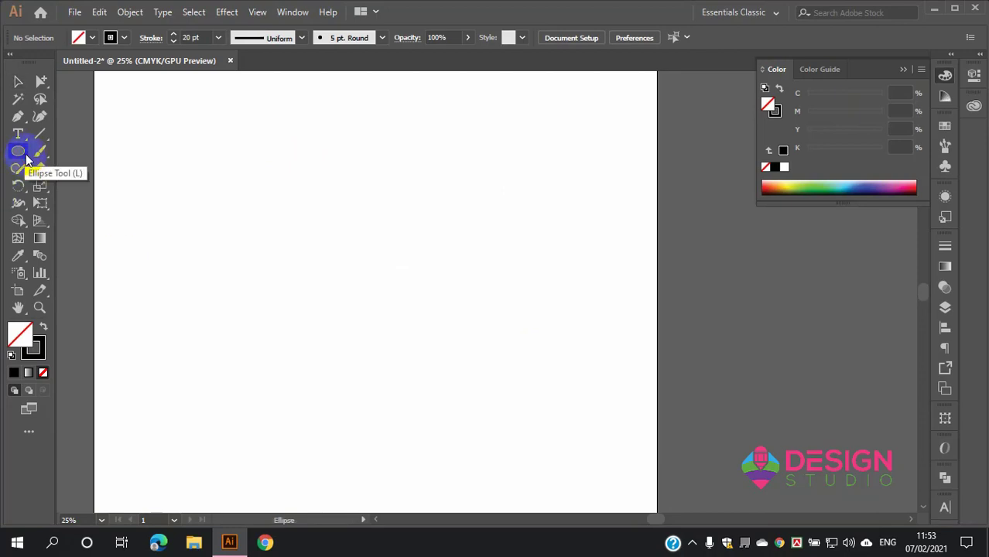
left_click_drag(28, 159, 72, 223)
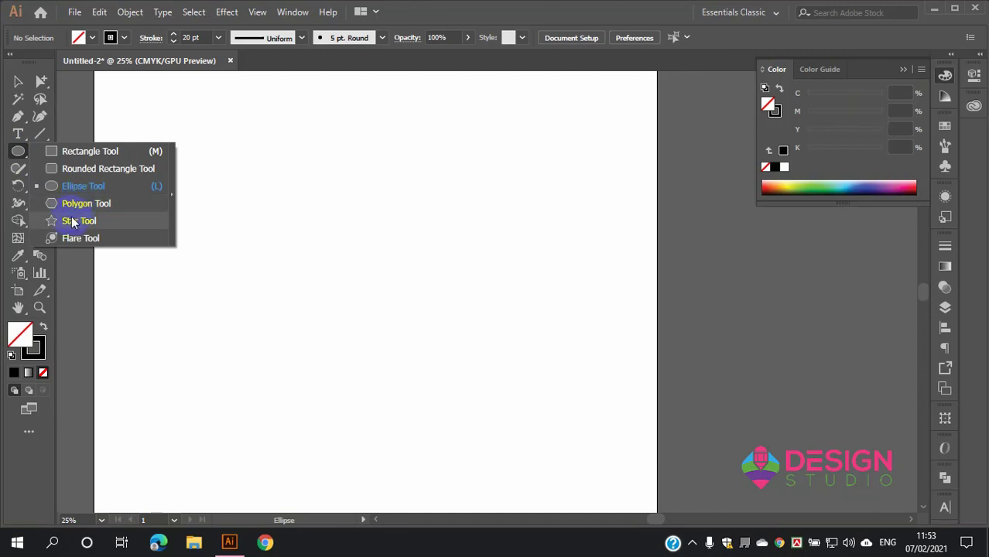
left_click_drag(246, 192, 353, 285)
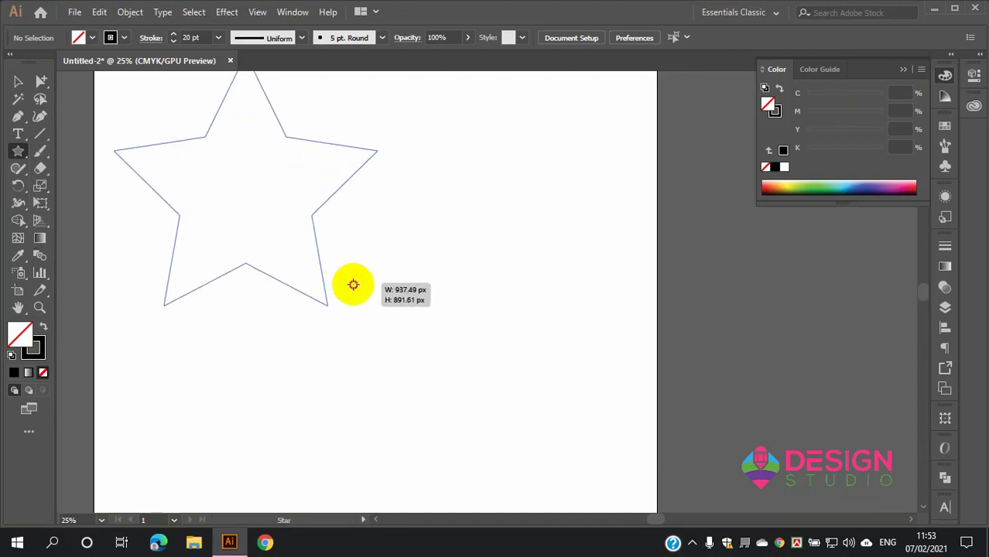
left_click(18, 81)
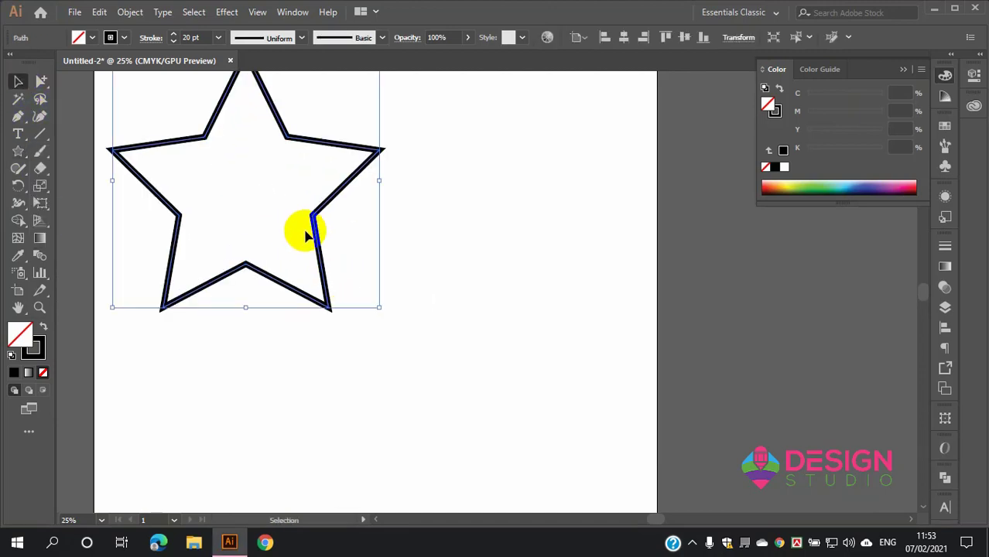
left_click_drag(313, 225, 451, 332)
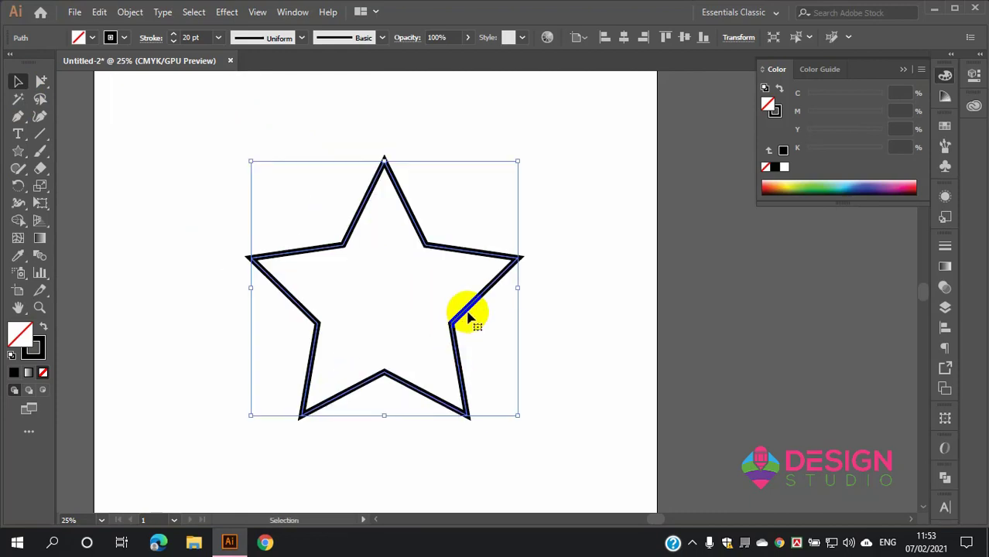
left_click(319, 147)
left_click(486, 297)
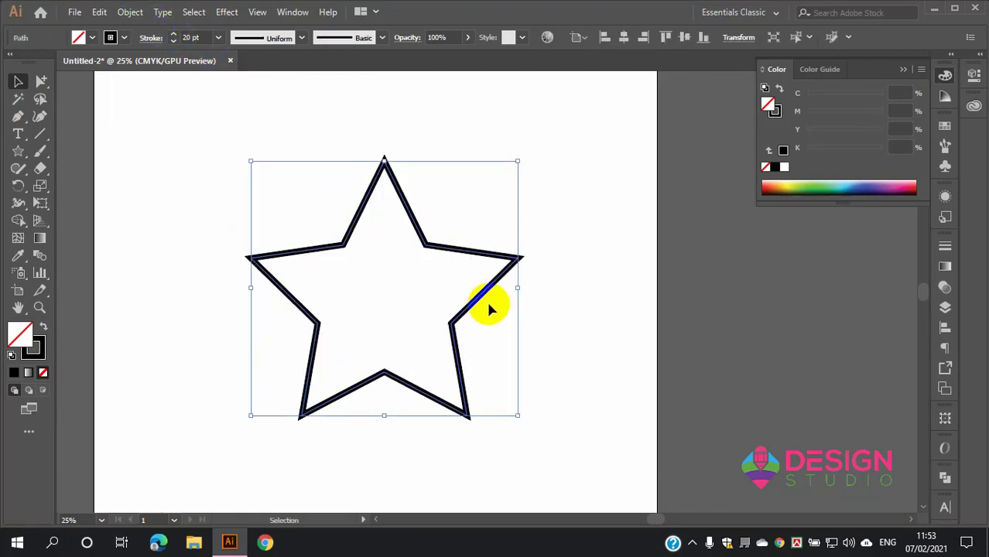
Step: Create a 70 px offset path around the star, previewing it first
left_click(130, 12)
mouse_move(183, 335)
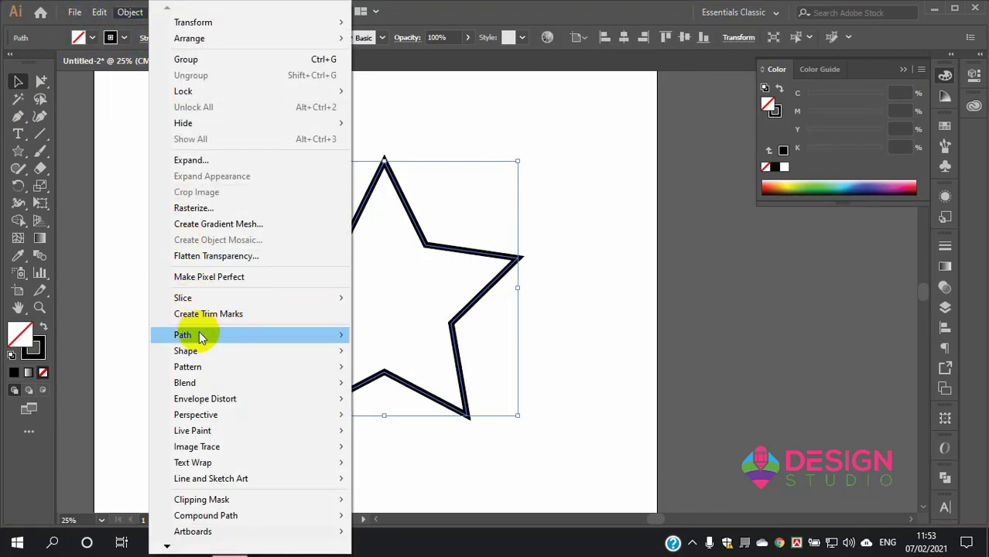
left_click(429, 388)
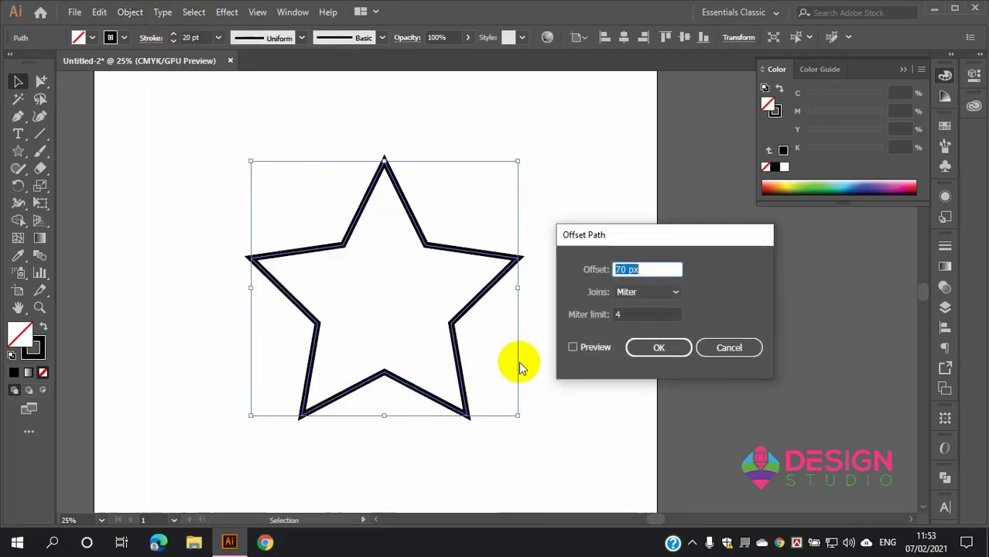
left_click(573, 347)
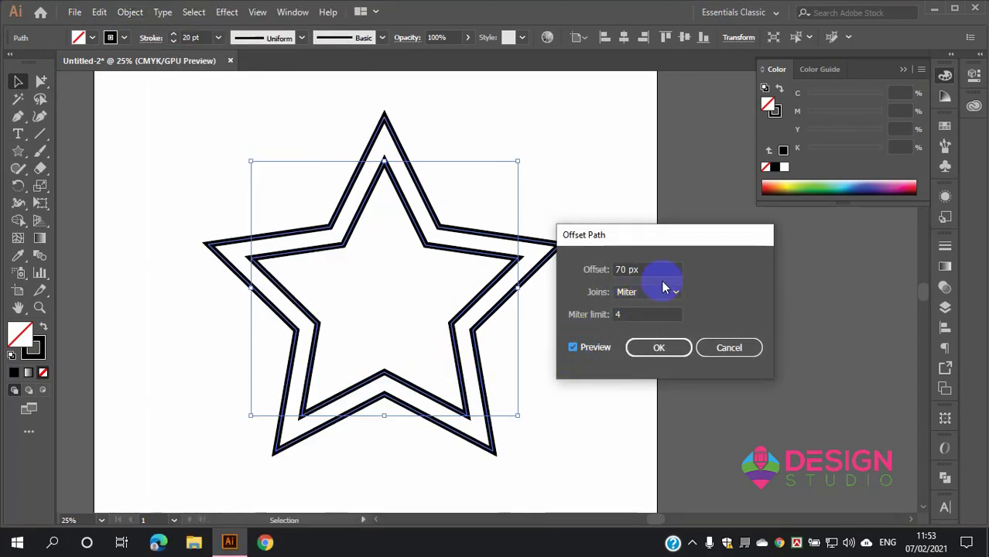
left_click(658, 347)
left_click(579, 204)
Step: Select the outer offset star to check it, then deselect
scroll(413, 195, "down", 2)
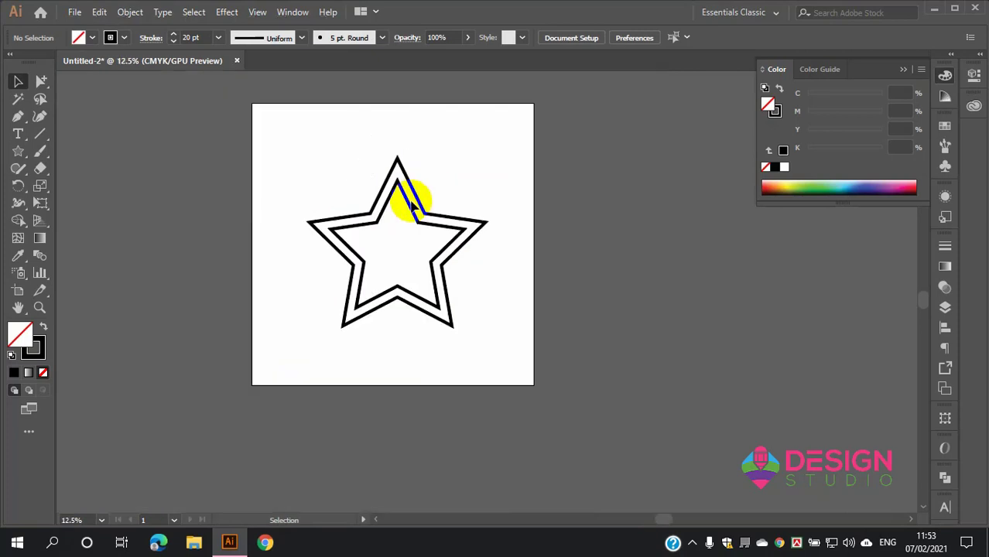
scroll(411, 202, "up", 1)
scroll(409, 196, "up", 1)
left_click(389, 195)
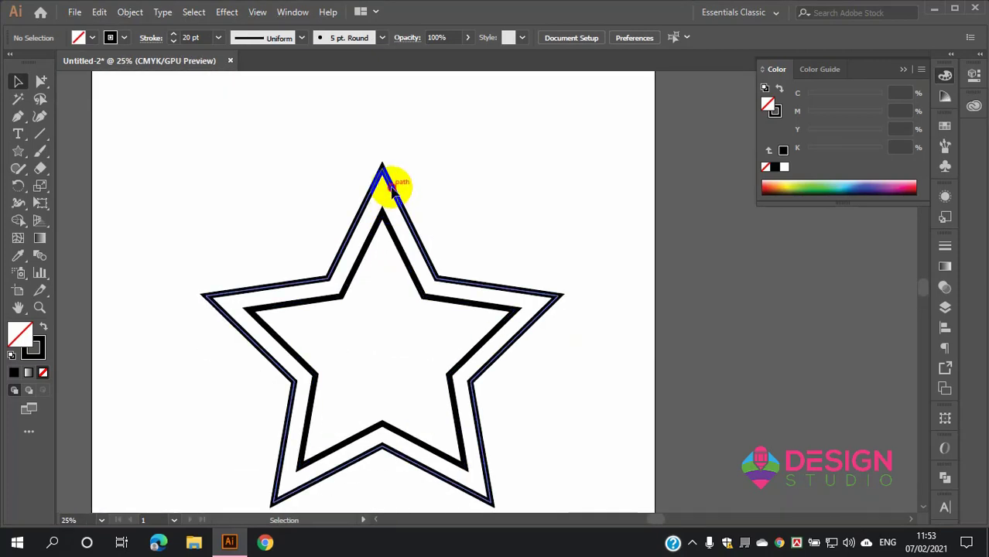
scroll(437, 186, "down", 2)
left_click(537, 219)
scroll(438, 169, "up", 3)
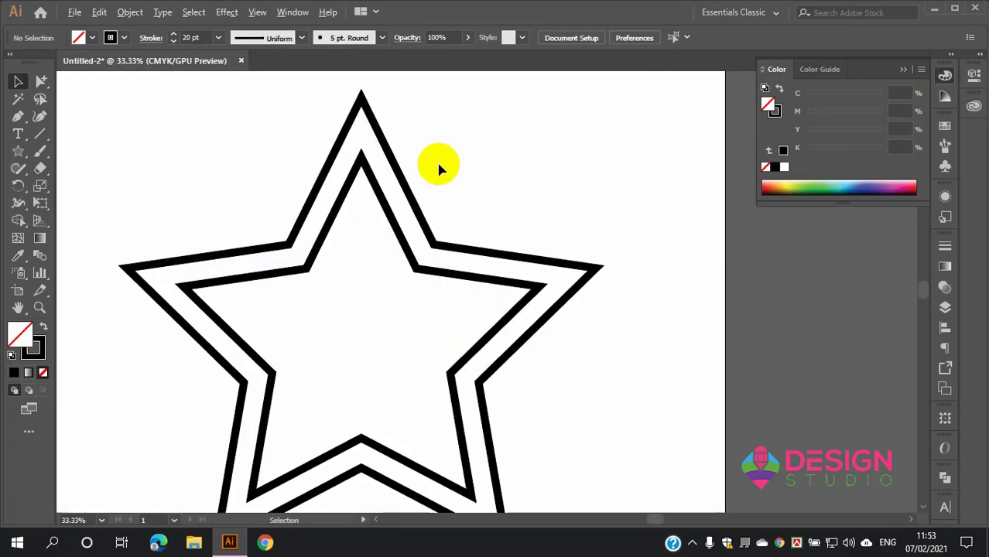
scroll(456, 167, "down", 1)
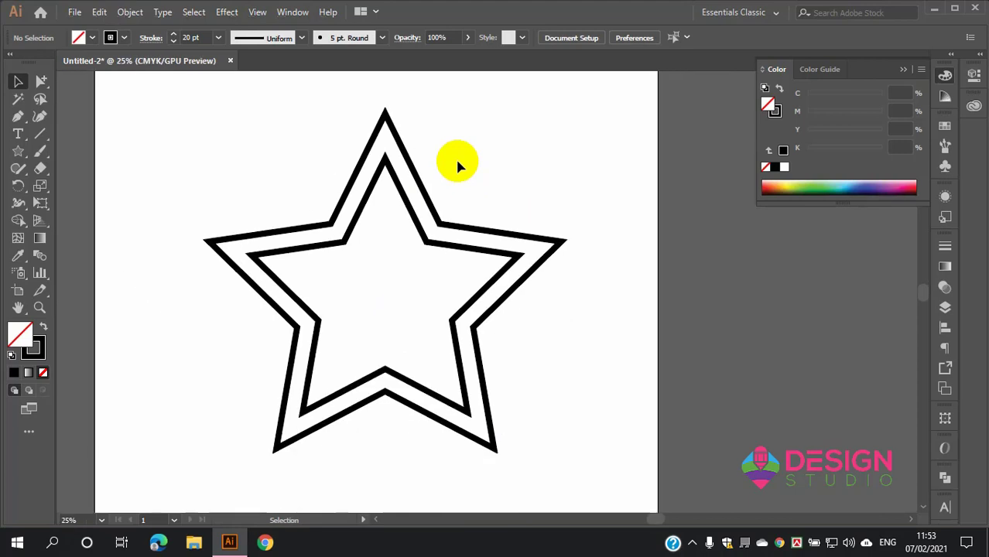
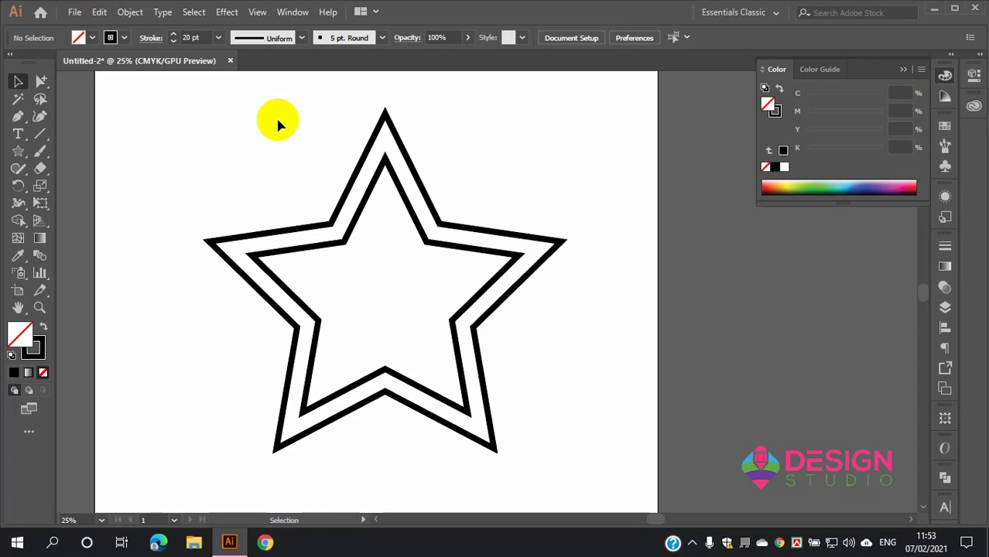
Step: Marquee-select the double-outlined star and delete it, leaving the artboard blank
scroll(333, 288, "down", 2, "alt")
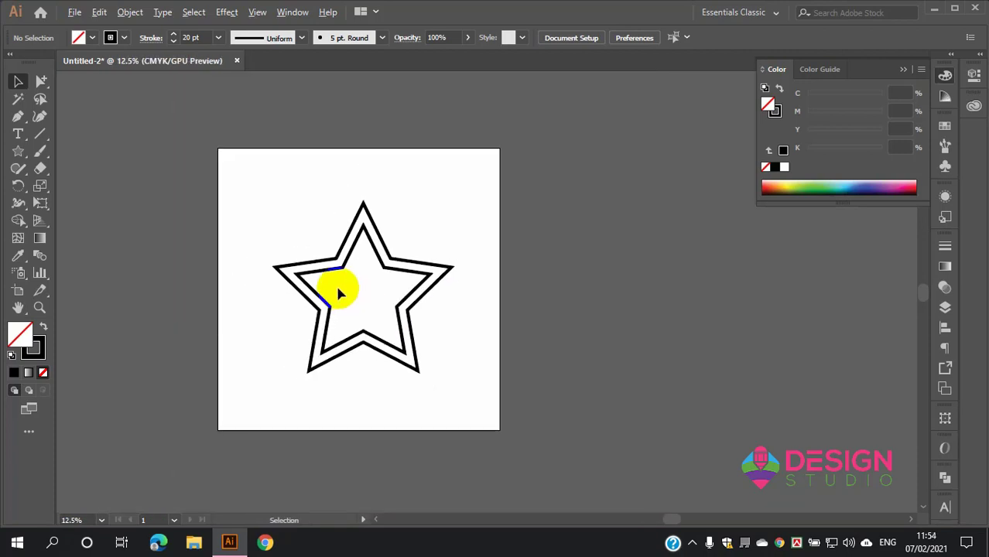
mouse_move(310, 207)
left_mouse_down()
mouse_move(350, 280)
mouse_move(507, 416)
left_mouse_up()
key("Delete")
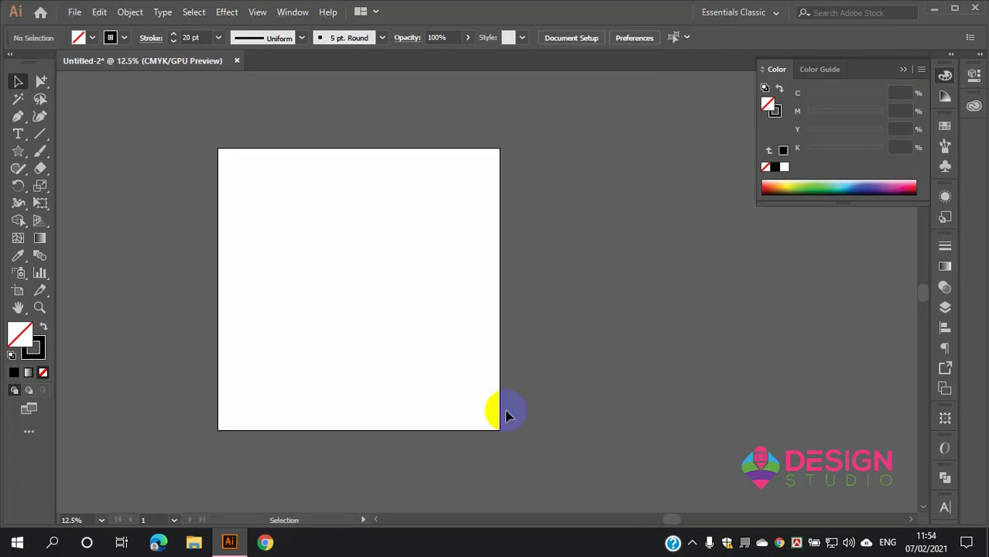
scroll(328, 279, "up", 3, "alt")
left_click(18, 118)
Step: Place a starting Pen anchor, then try two segments and undo each one
scroll(184, 170, "down", 2, "alt")
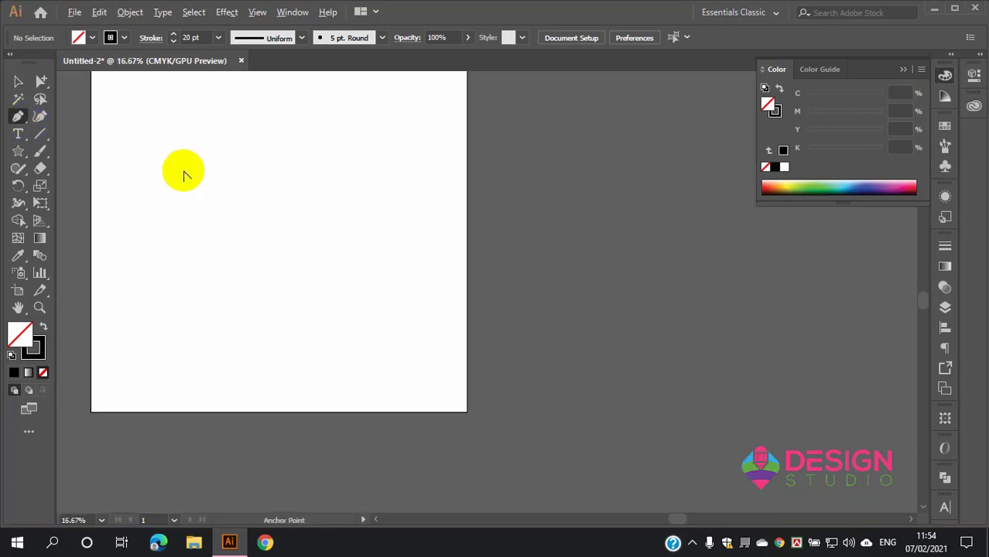
left_click(146, 180)
scroll(295, 208, "down", 1, "alt")
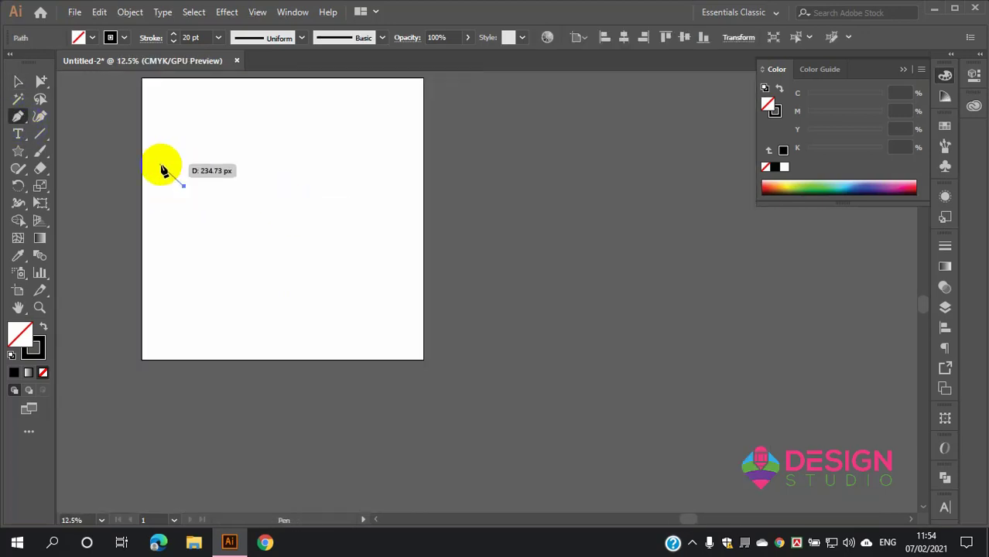
scroll(161, 161, "up", 3, "alt")
scroll(378, 232, "down", 2, "alt")
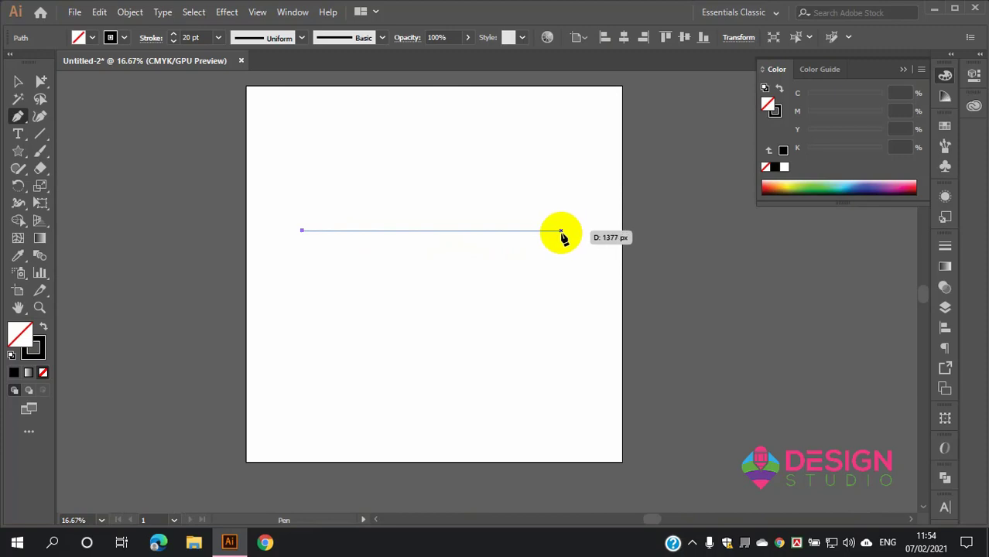
scroll(490, 214, "up", 1, "alt")
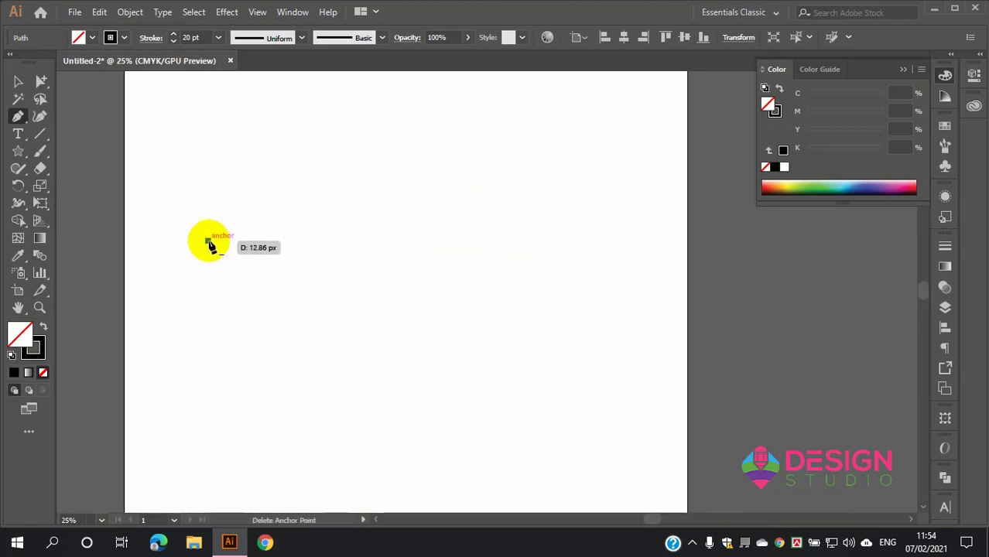
left_click(606, 178)
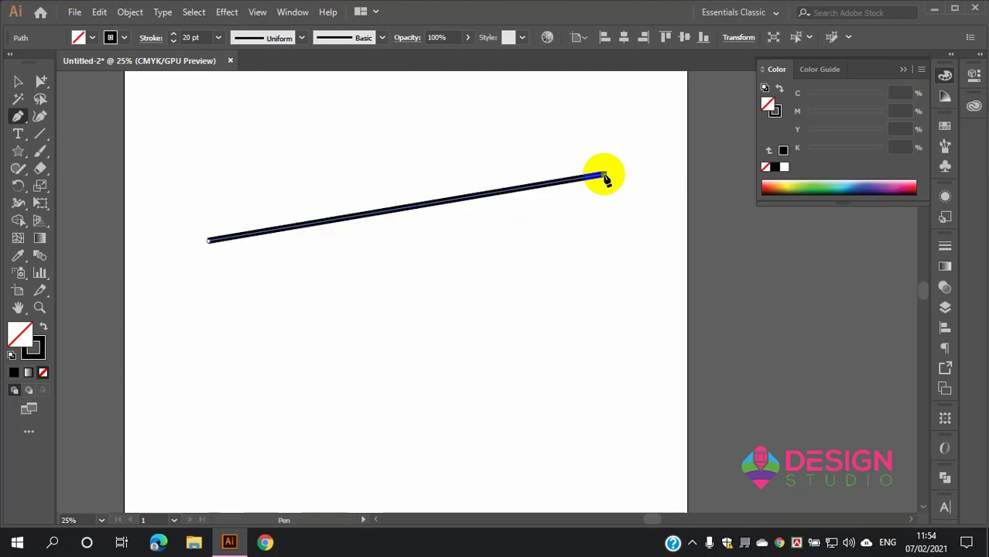
key("ctrl+z")
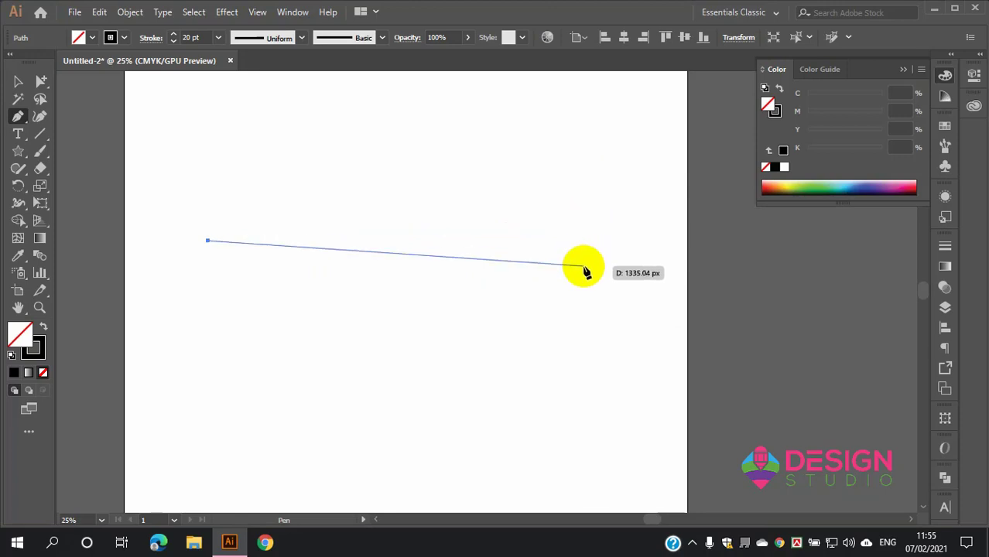
left_click(585, 266)
key("ctrl+z")
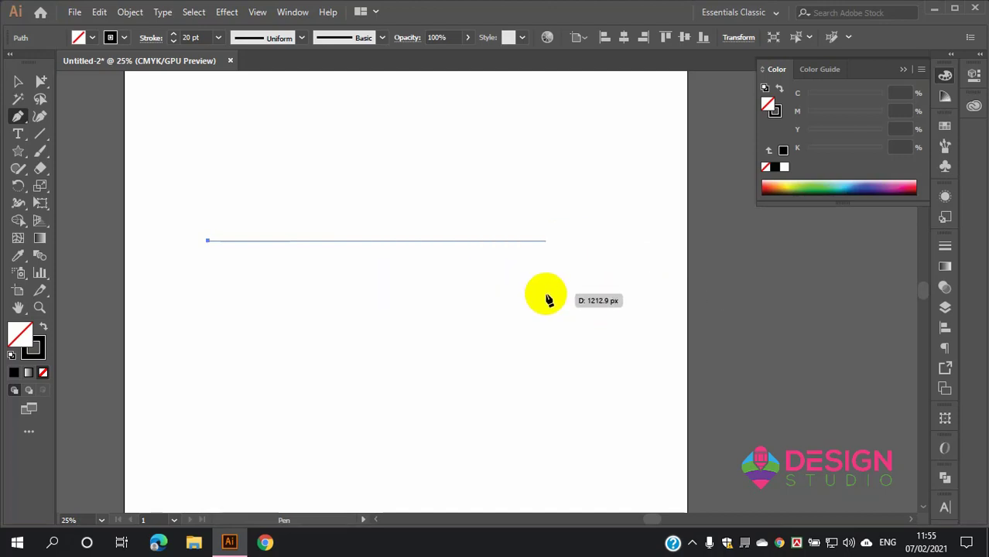
Step: Add horizontal and vertical Pen segments, then undo both
left_click(598, 294, "shift")
left_click(598, 291, "shift")
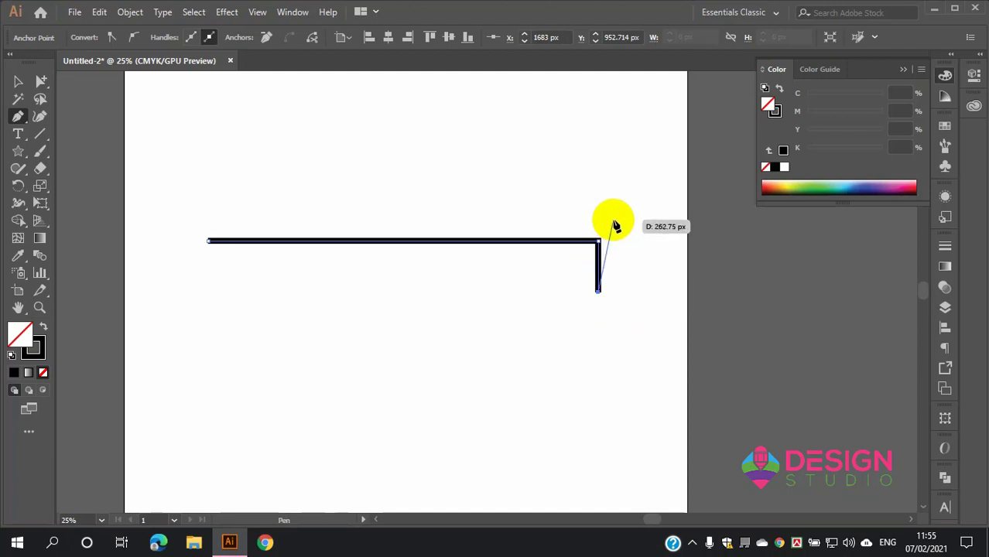
key("ctrl+z")
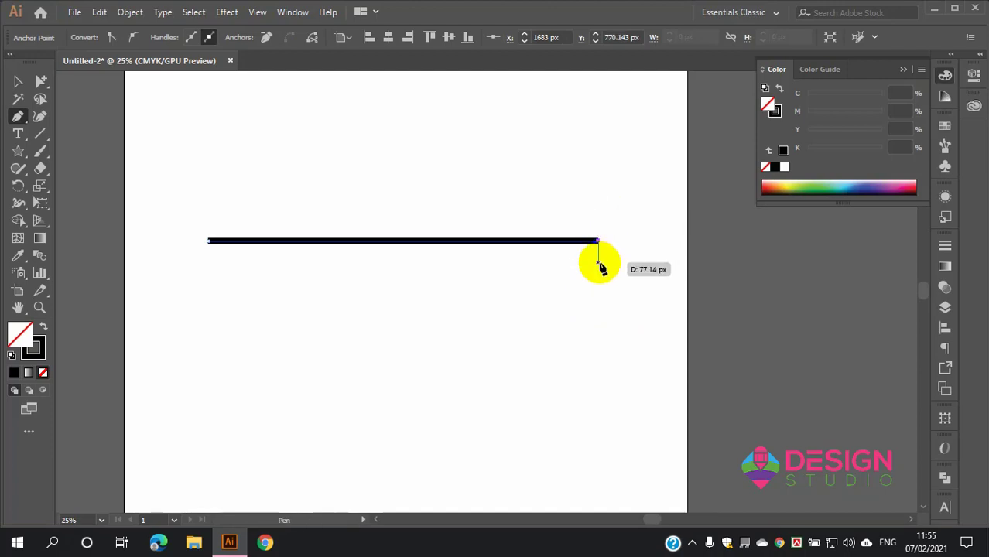
key("ctrl+z")
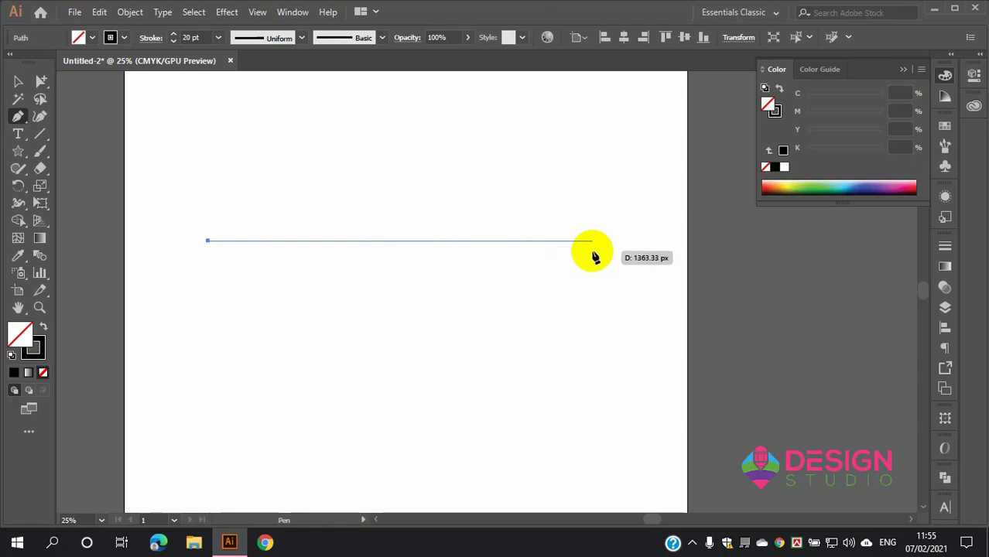
key("shift")
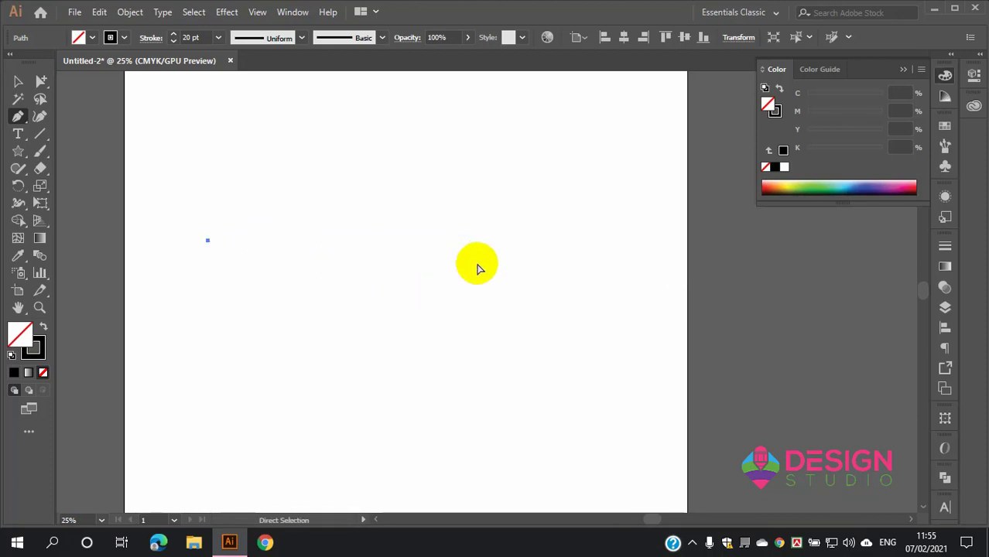
Step: Start a new path with a horizontal segment, undo it, and zoom out
left_click(478, 267, "ctrl")
left_click(215, 205)
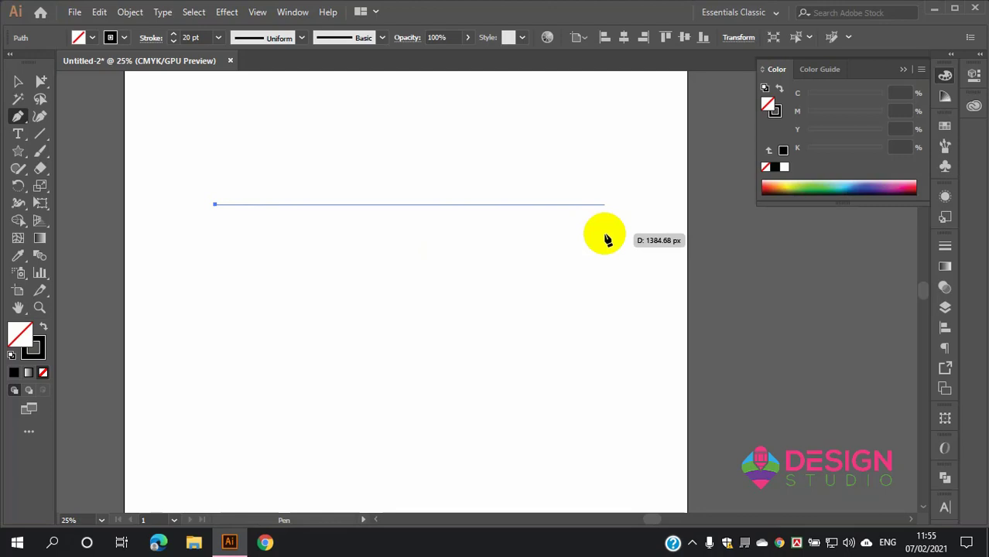
left_click_drag(594, 232, 596, 234)
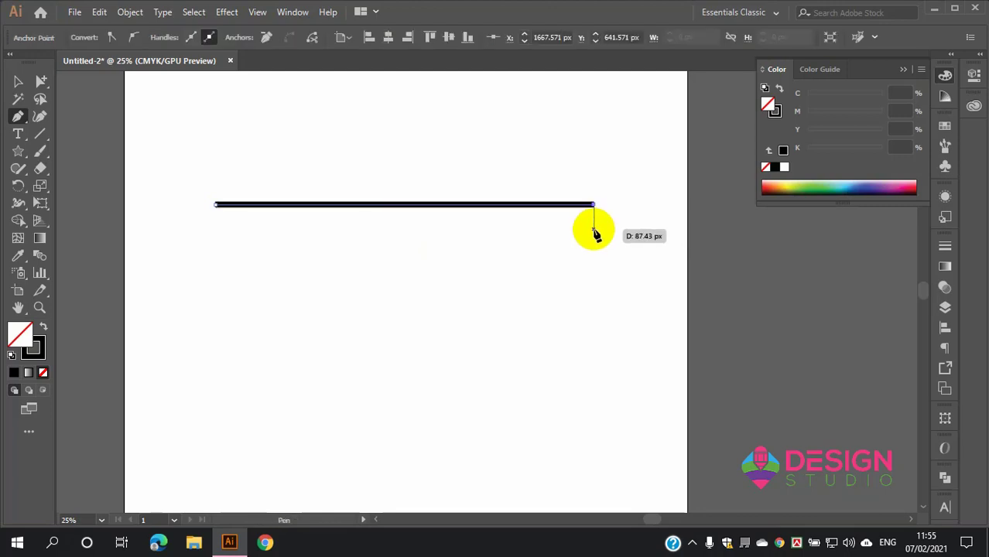
key("ctrl+z")
key("ctrl+minus")
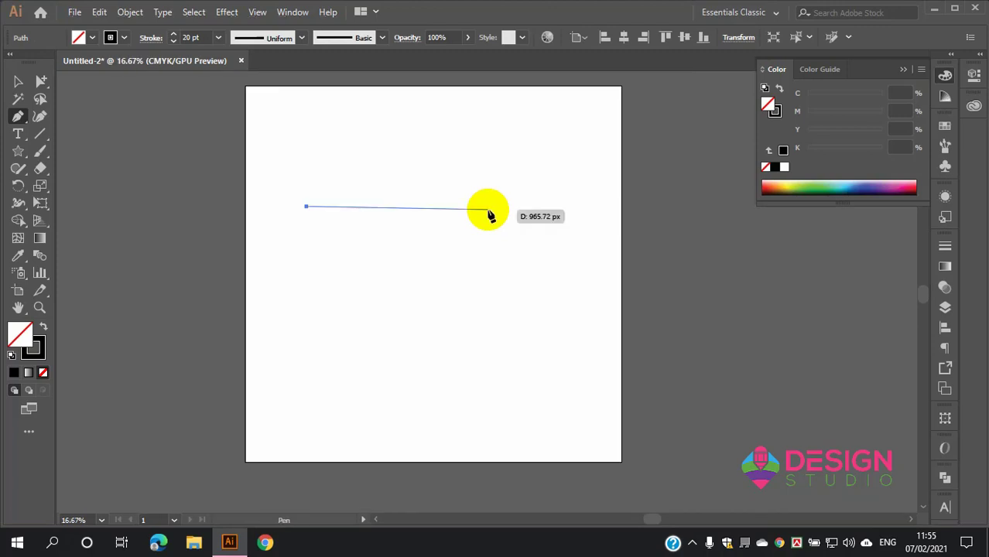
key("ctrl+plus")
key("ctrl+minus")
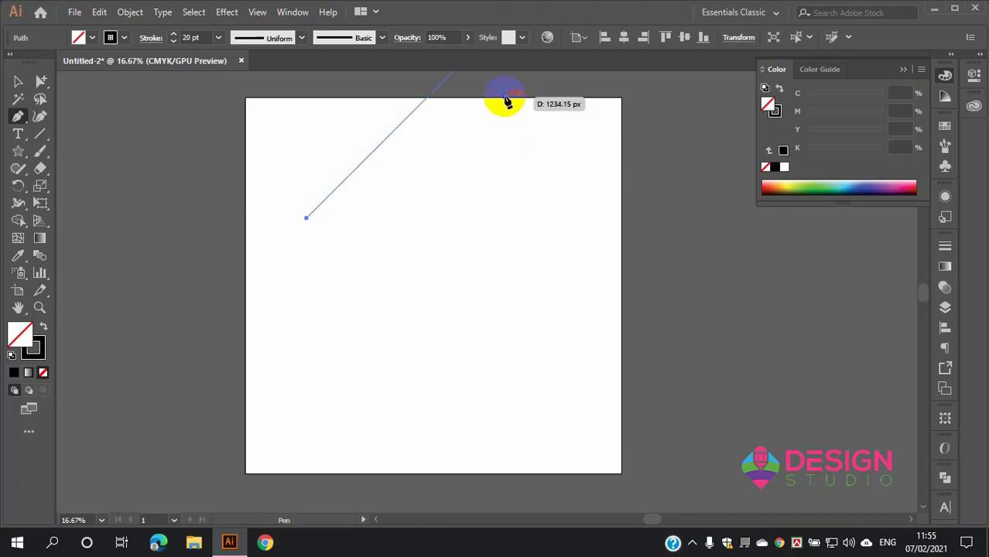
Step: Marquee-select the leftover stray anchor with the Selection tool
scroll(499, 116, "up", 3)
scroll(496, 147, "down", 3)
scroll(496, 147, "up", 3)
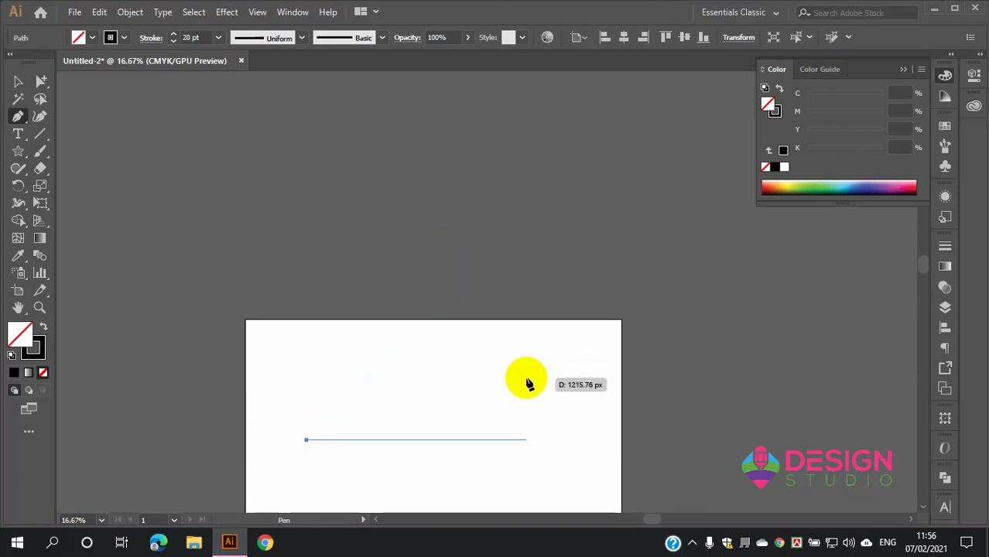
scroll(529, 385, "down", 1)
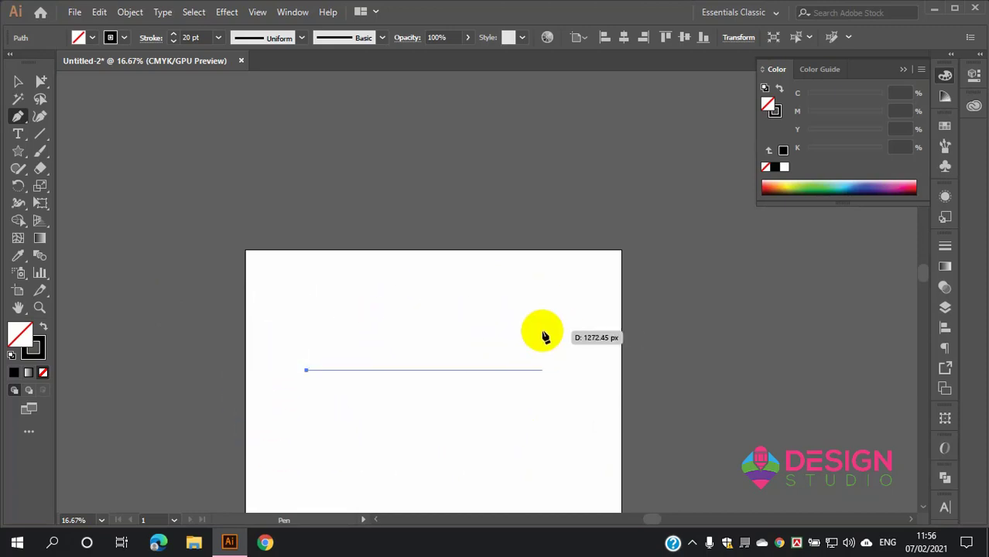
scroll(542, 332, "down", 2)
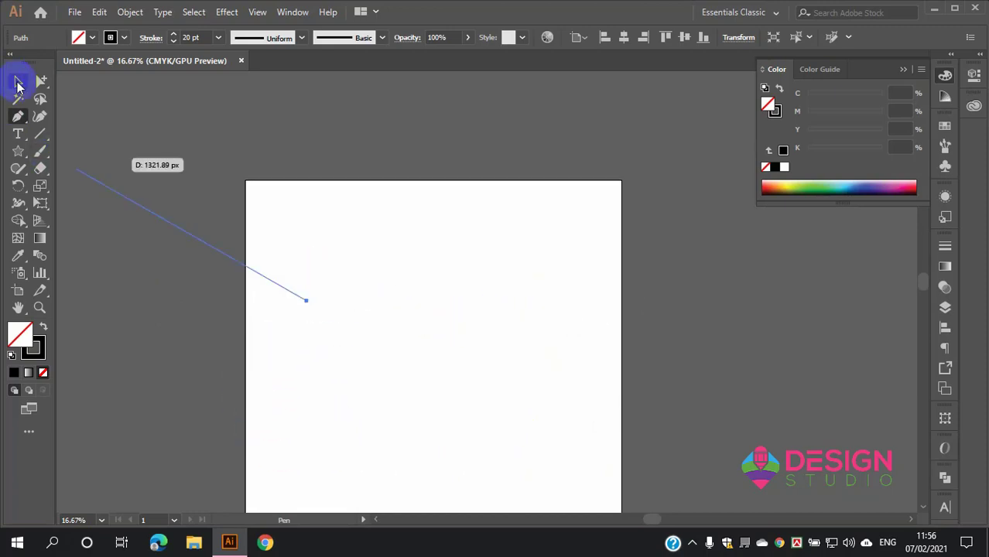
left_click(19, 82)
left_click_drag(298, 257, 366, 367)
Step: Delete the stray anchor and draw a wide rectangle near the top of the artboard
key("Delete")
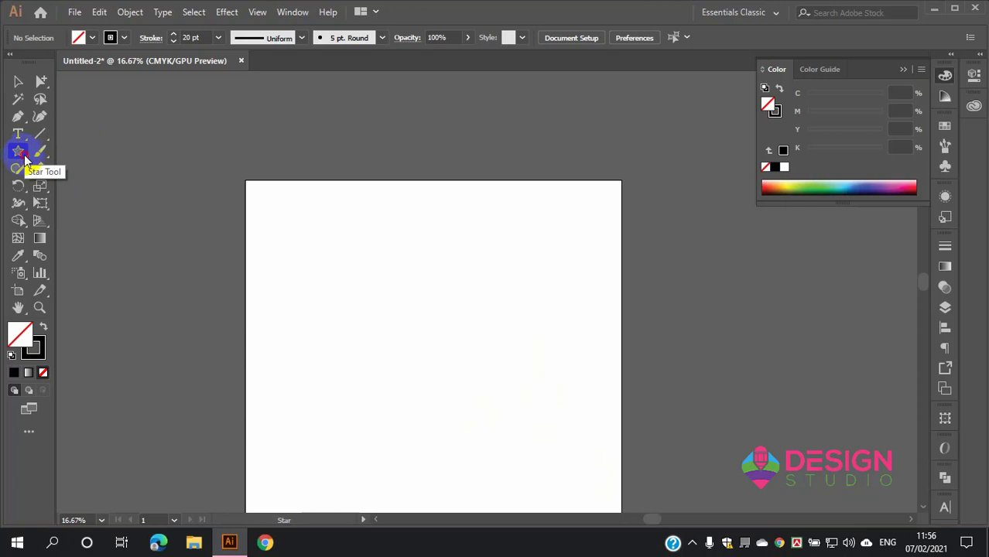
left_click_drag(19, 152, 78, 150)
scroll(341, 281, "down", 2)
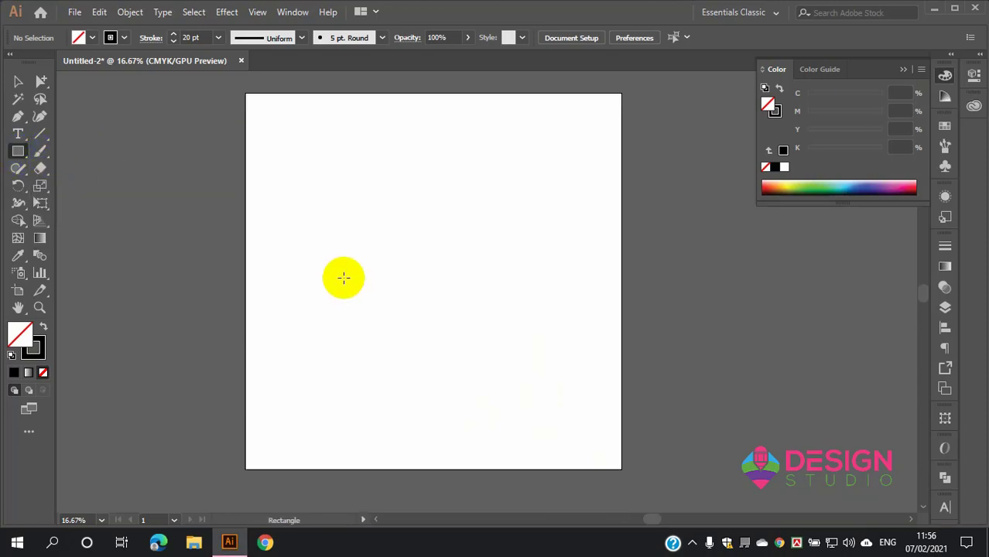
left_click_drag(311, 202, 555, 256)
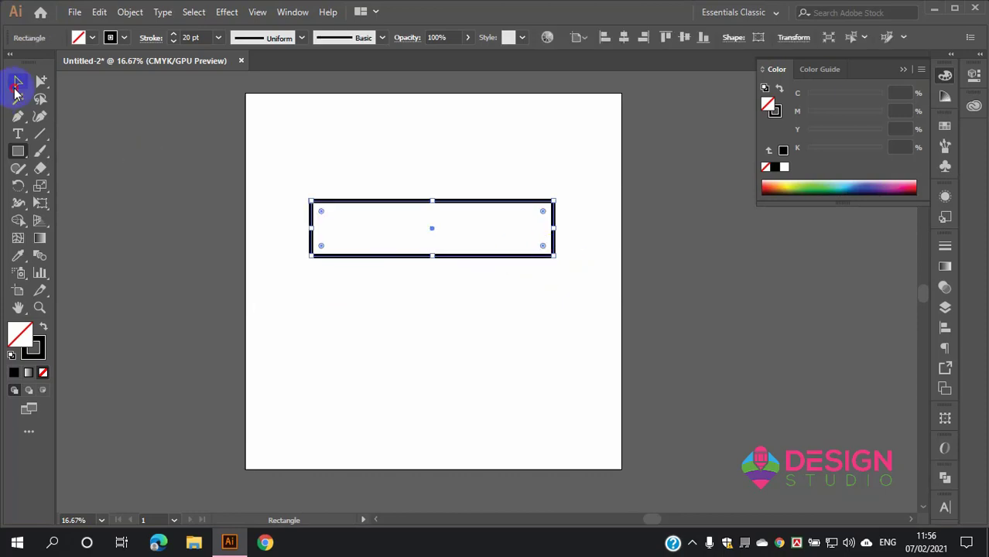
left_click(16, 87)
left_click(411, 321)
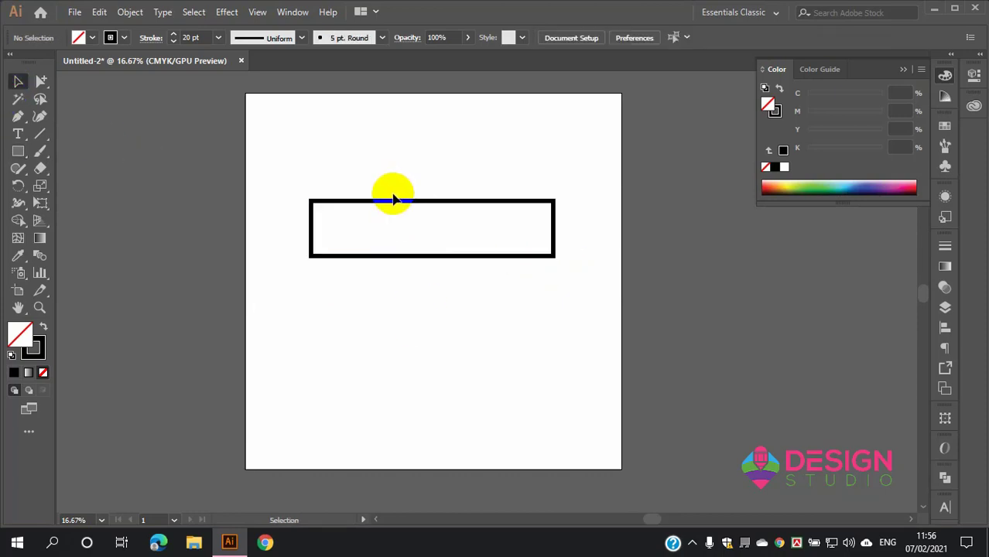
left_click_drag(387, 172, 428, 226)
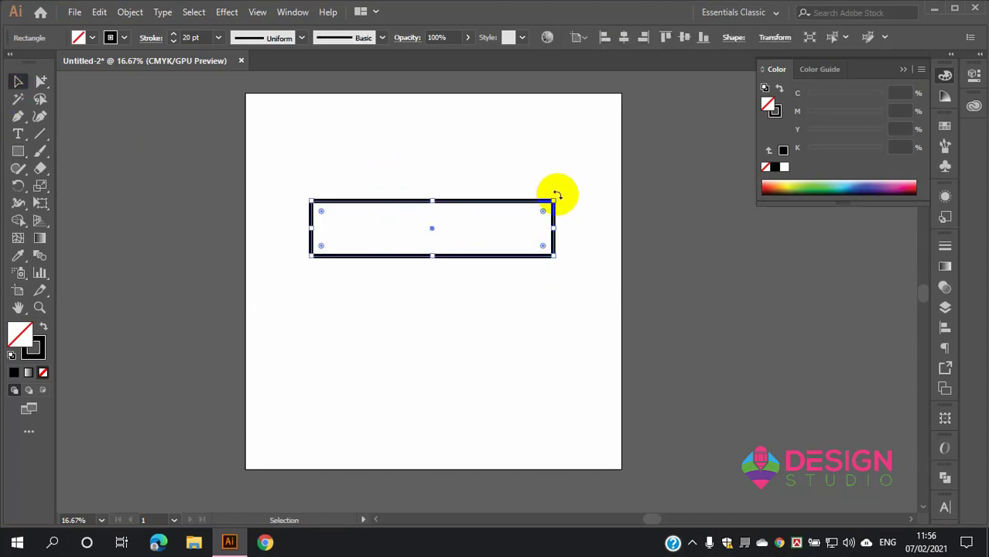
Step: Rotate the rectangle by its corner, undoing trials, and return it to horizontal
left_click_drag(557, 195, 567, 243)
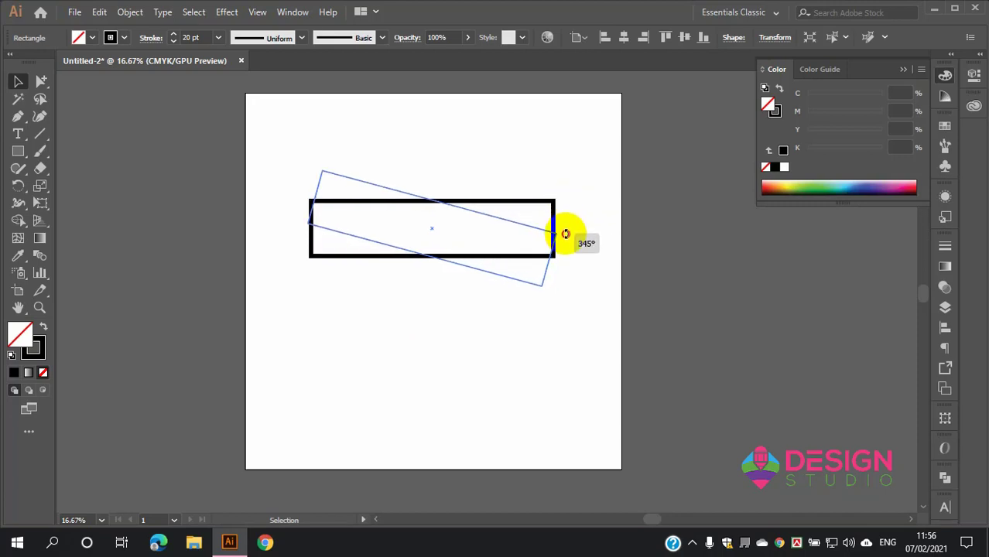
left_click_drag(563, 232, 546, 296)
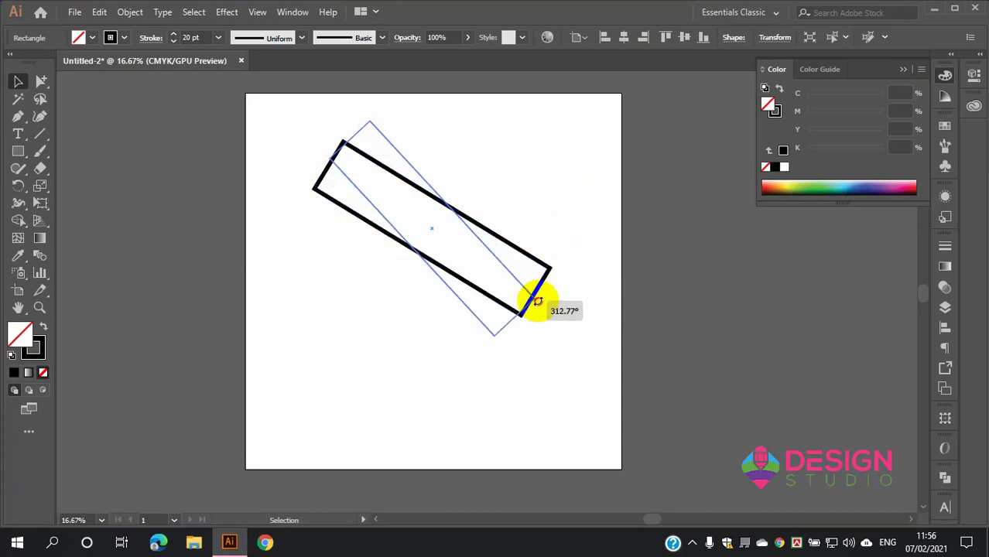
key("ctrl+z")
key("ctrl+z")
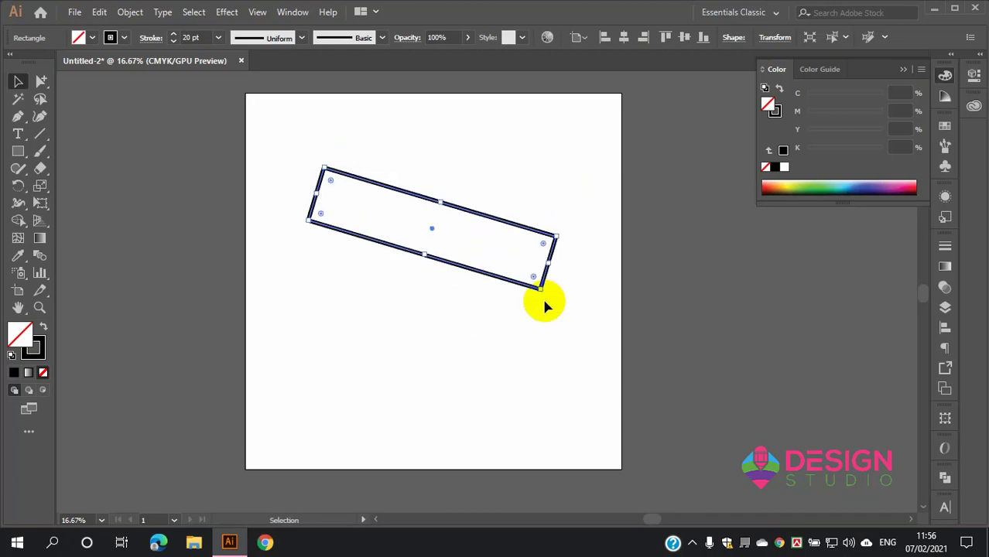
key("ctrl+z")
scroll(409, 210, "up", 1, "alt")
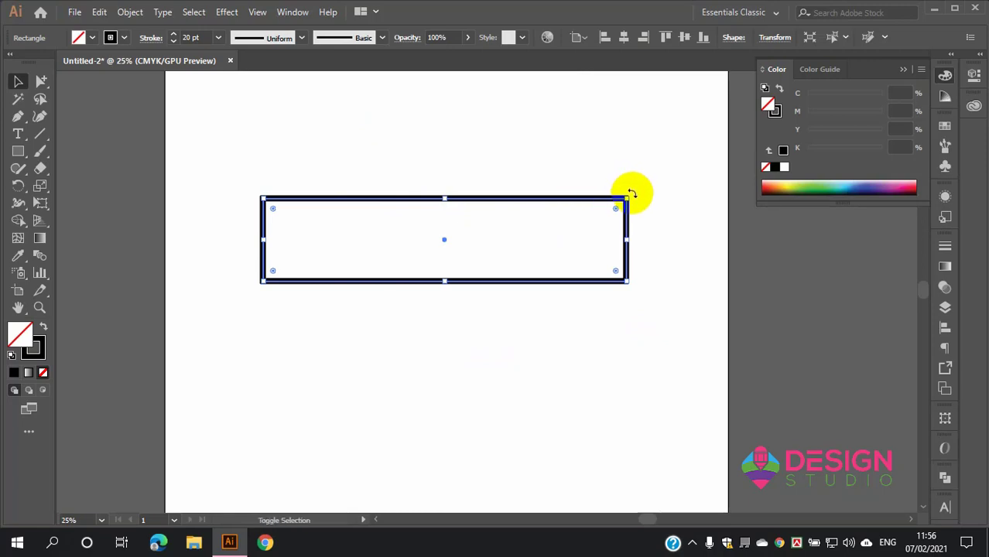
mouse_move(632, 193)
left_mouse_down()
mouse_move(620, 291)
mouse_move(538, 392)
left_mouse_up()
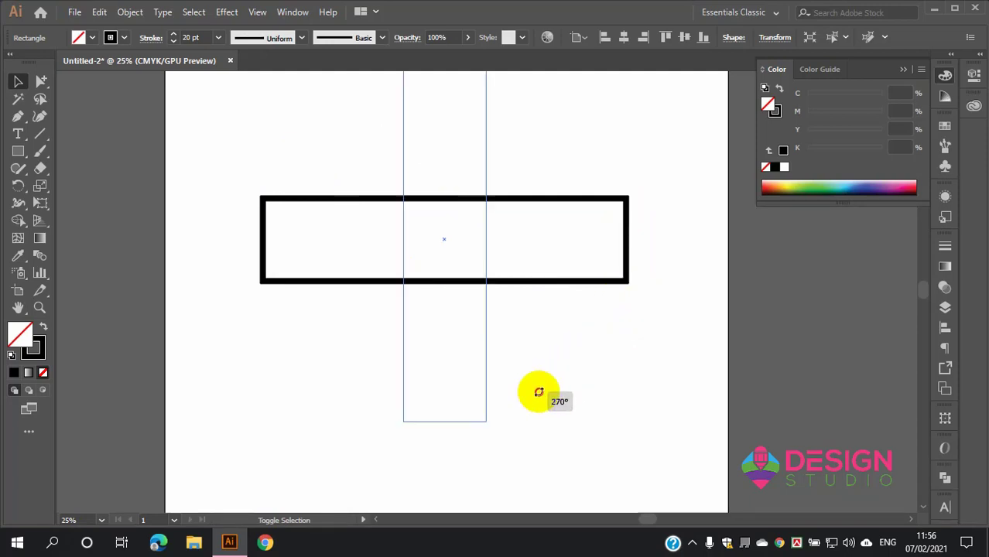
mouse_move(539, 393)
left_mouse_down()
mouse_move(337, 374)
mouse_move(287, 316)
mouse_move(269, 220)
mouse_move(269, 161)
mouse_move(416, 144)
mouse_move(530, 168)
mouse_move(575, 201)
mouse_move(596, 256)
mouse_move(596, 292)
mouse_move(627, 246)
mouse_move(596, 313)
mouse_move(539, 333)
mouse_move(346, 293)
mouse_move(407, 177)
mouse_move(529, 265)
mouse_move(543, 291)
mouse_move(501, 375)
mouse_move(350, 338)
mouse_move(297, 277)
left_mouse_up()
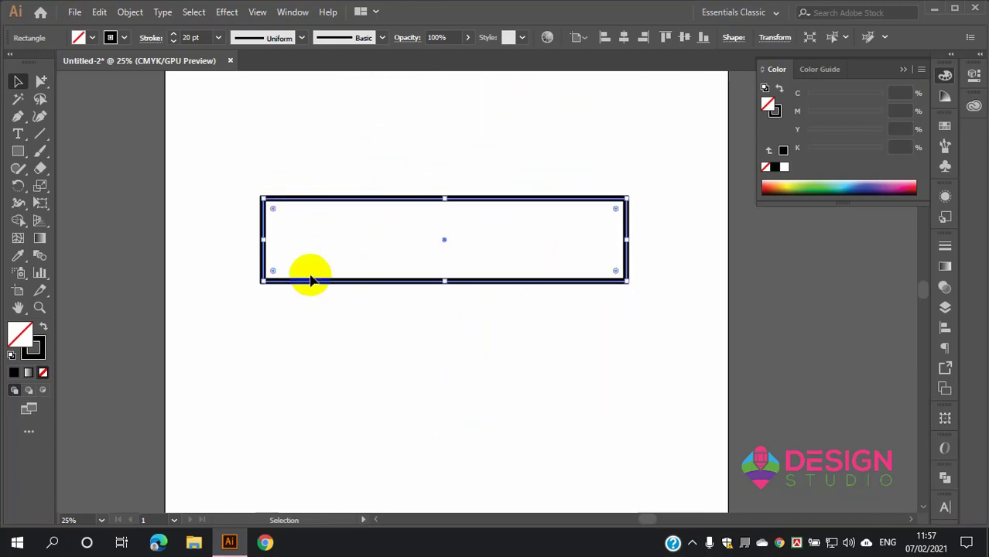
scroll(360, 285, "down", 1)
scroll(414, 247, "up", 1)
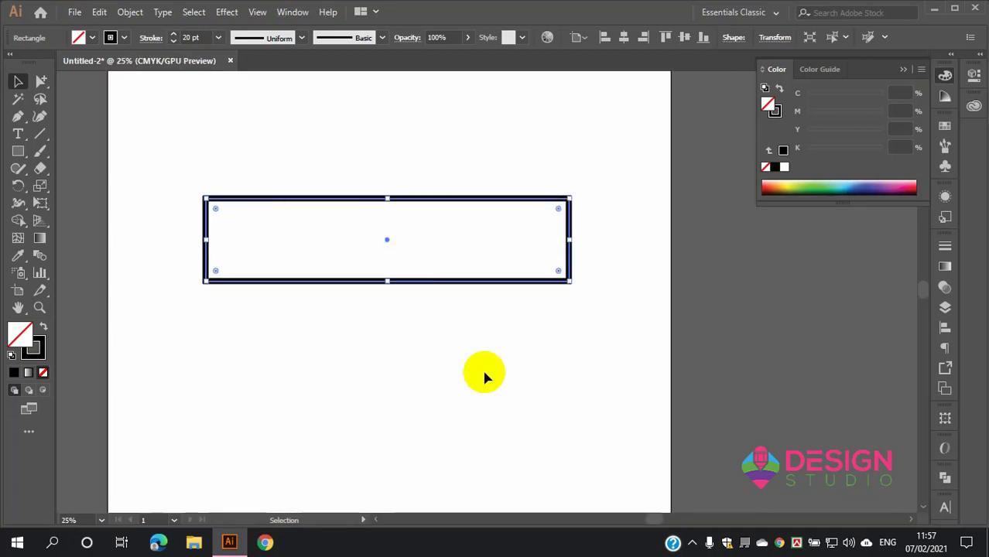
Step: Replace the wide rectangle with a tall rectangle at the upper left
key("Delete")
left_click(17, 153)
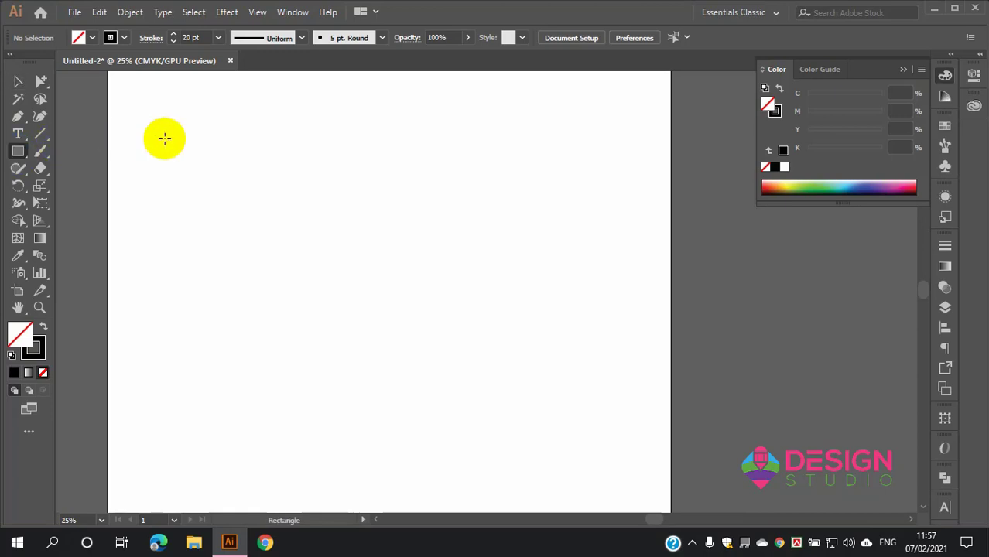
left_click_drag(163, 138, 234, 326)
left_click(18, 82)
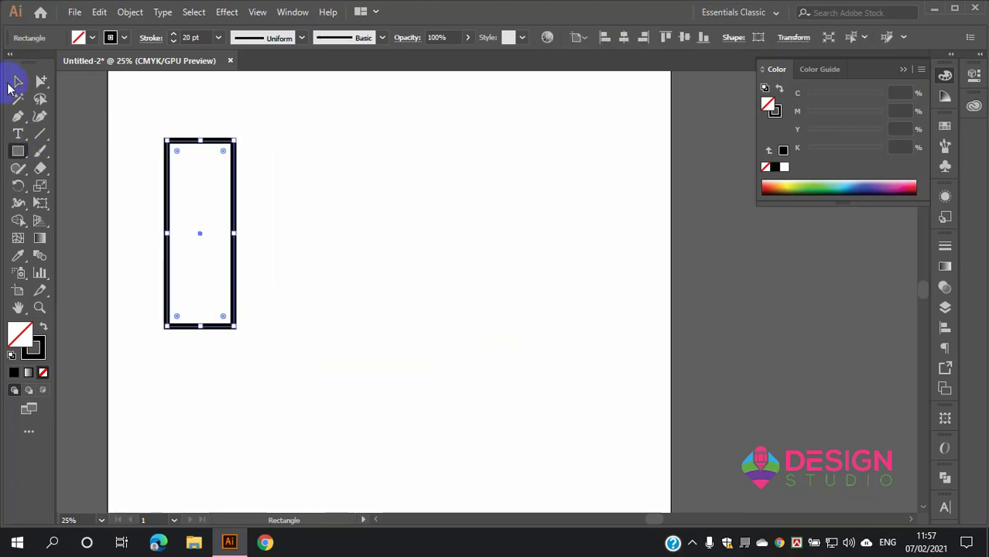
left_click(369, 244)
scroll(172, 161, "up", 1)
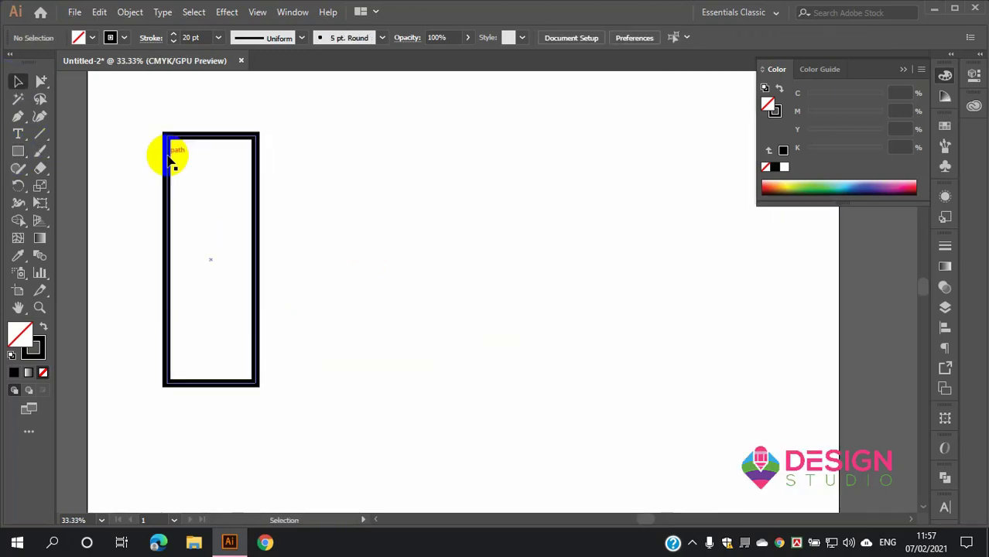
left_click_drag(132, 111, 281, 249)
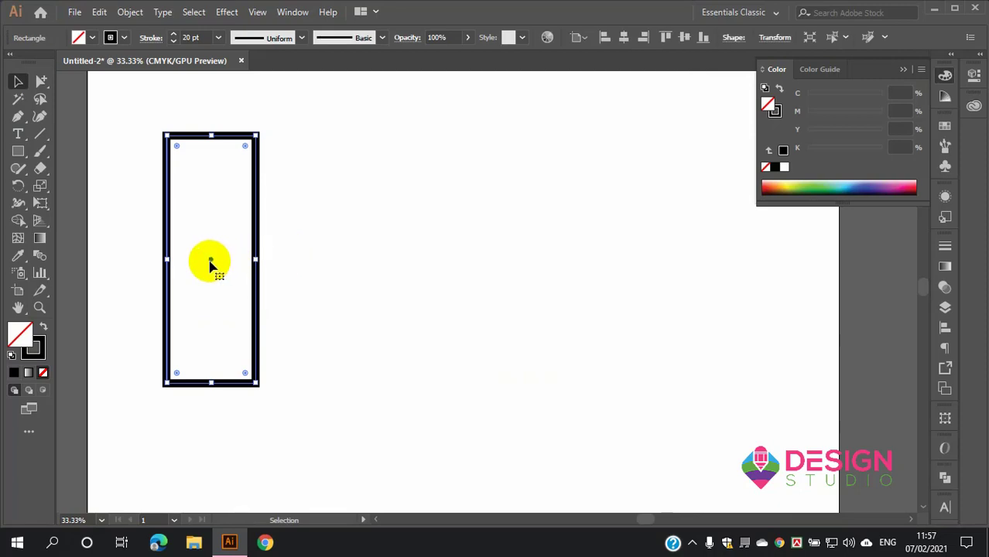
Step: Alt-drag a copy of the tall rectangle to sit beside it on the right
left_click_drag(209, 264, 378, 270)
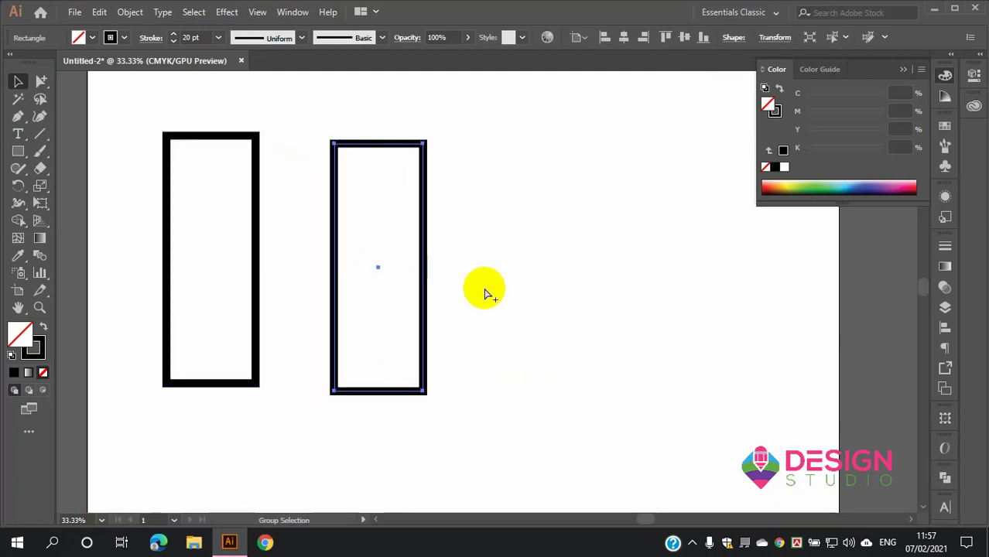
key("ctrl+z")
left_click_drag(209, 264, 407, 264)
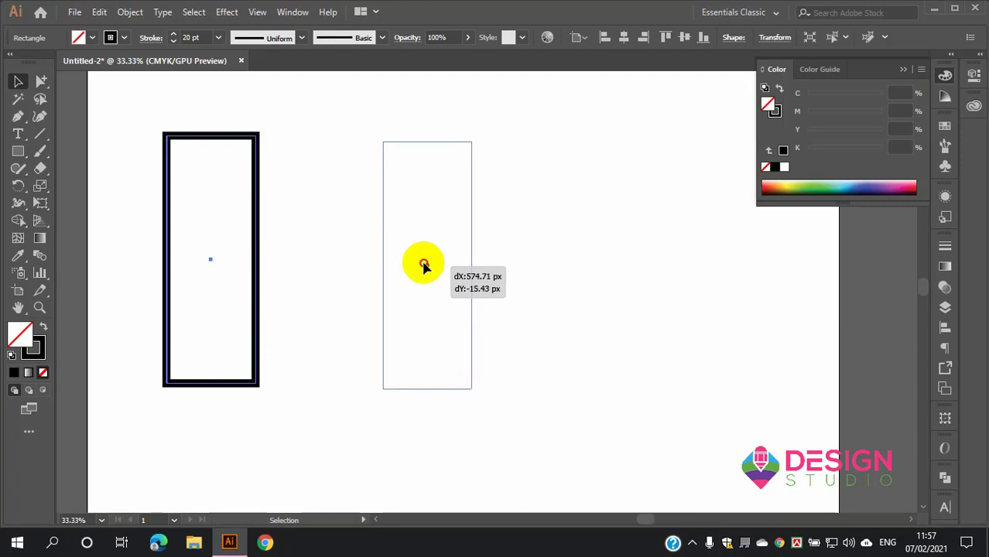
left_click_drag(408, 264, 426, 272)
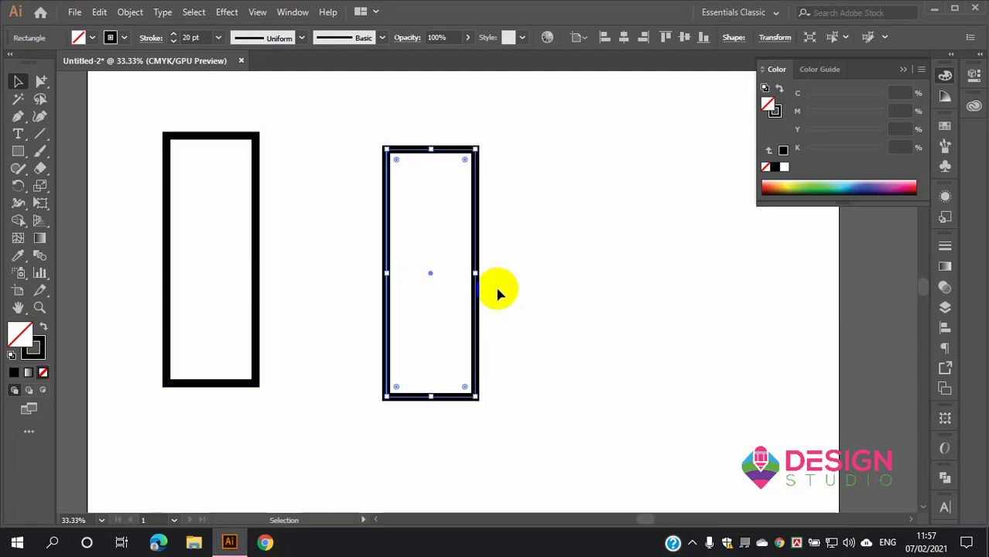
left_click(536, 311)
key("ctrl+z")
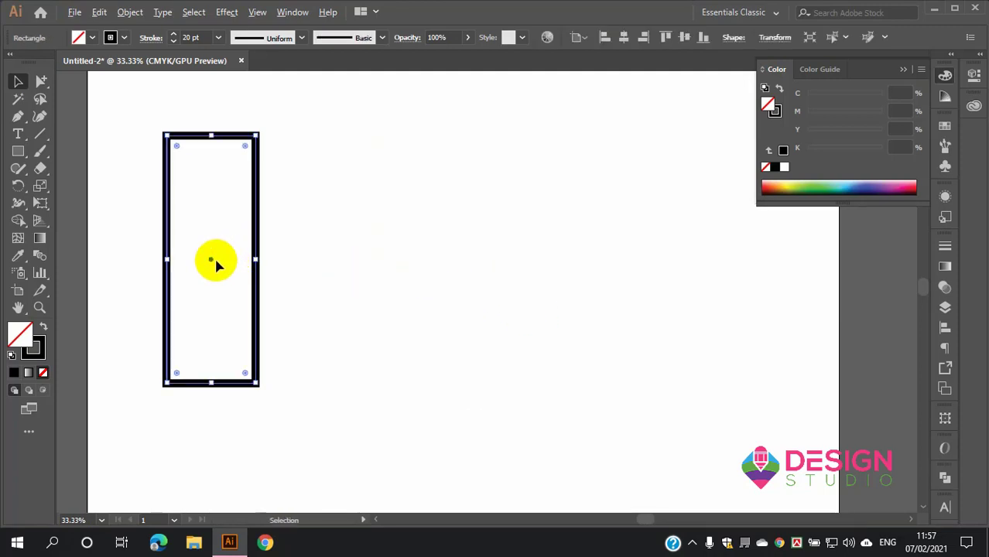
left_click_drag(215, 264, 388, 277)
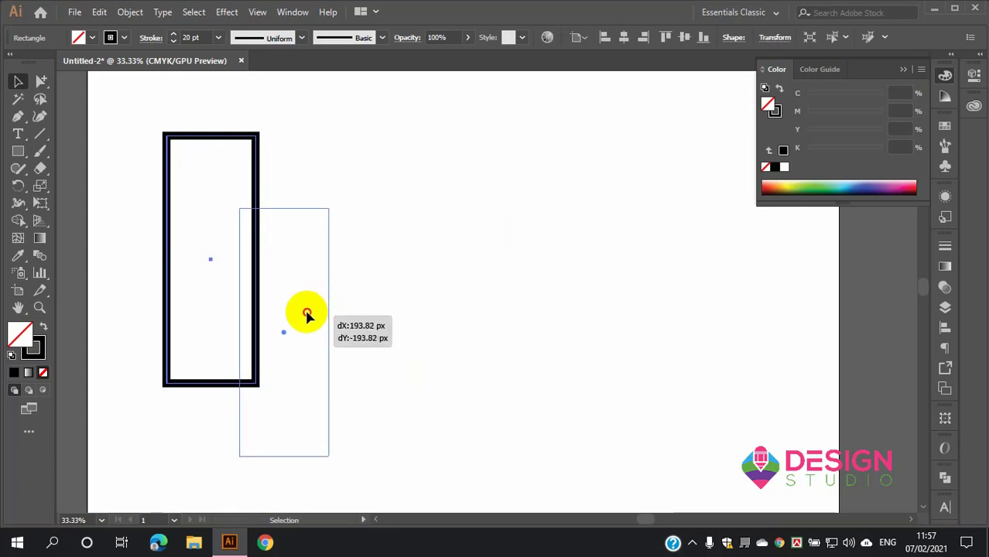
mouse_move(388, 277)
left_mouse_down()
mouse_move(322, 339)
mouse_move(427, 277)
mouse_move(349, 265)
mouse_move(495, 281)
mouse_move(387, 282)
left_mouse_up()
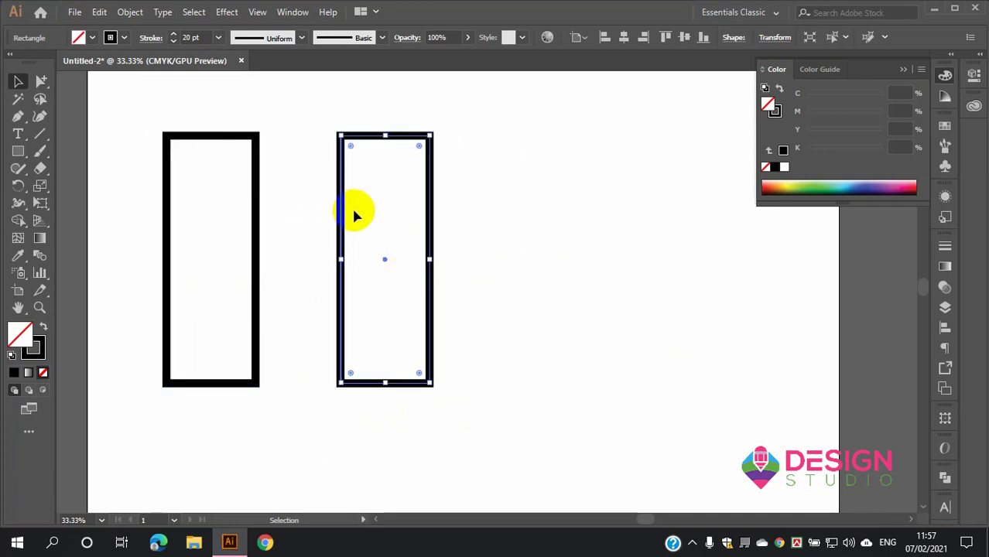
Step: Add a third evenly spaced copy further right and select all three rectangles
scroll(199, 265, "down", 1)
scroll(159, 186, "up", 2)
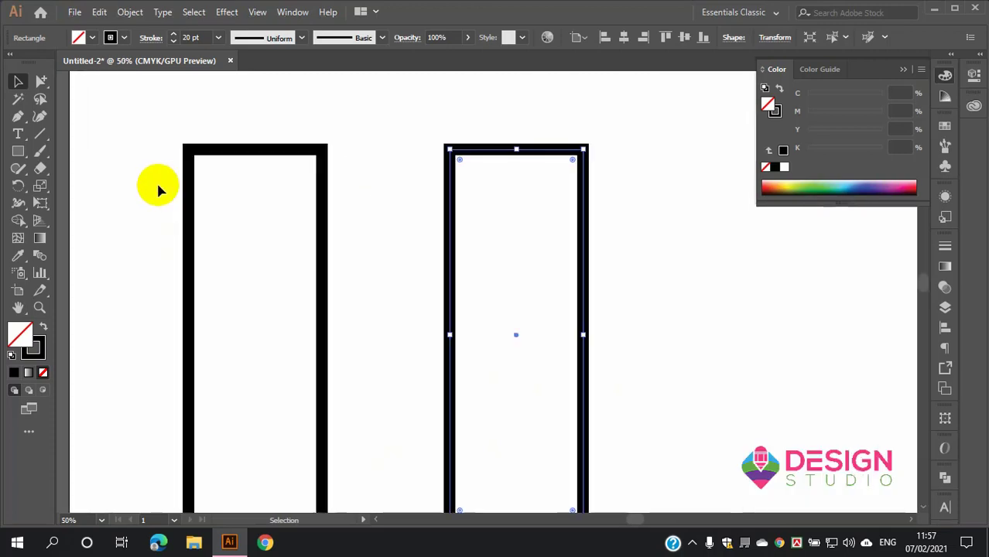
scroll(258, 205, "down", 1)
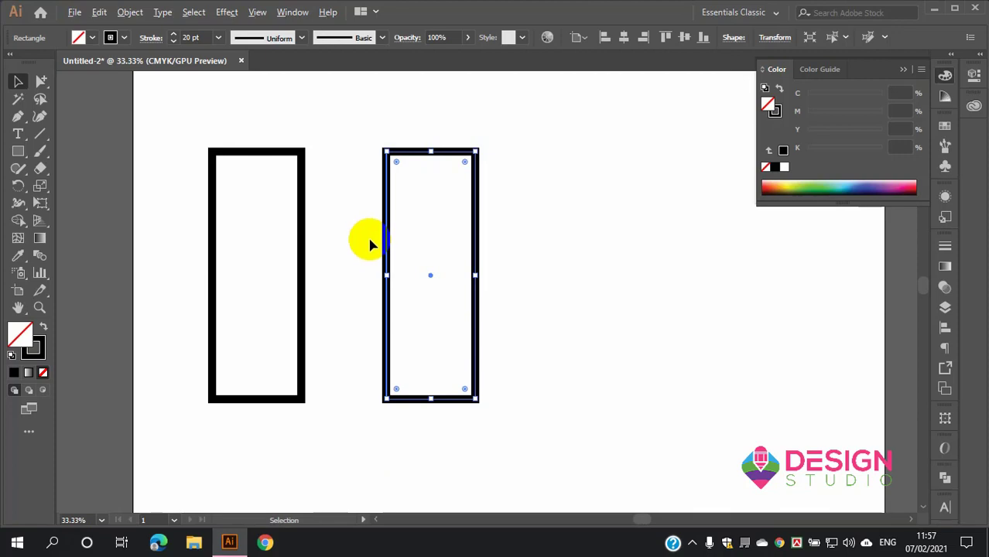
scroll(370, 245, "down", 1)
scroll(380, 197, "up", 1)
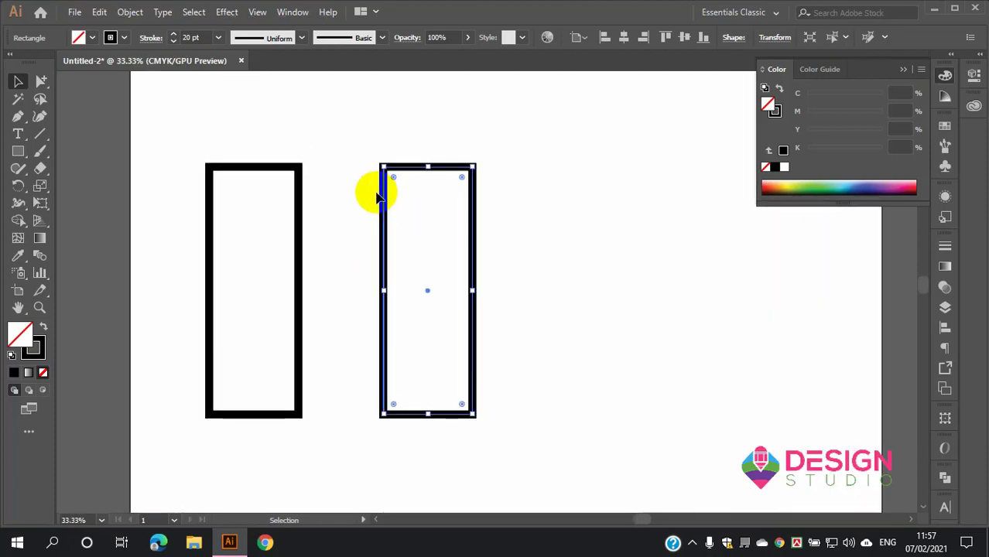
left_click_drag(382, 269, 553, 271)
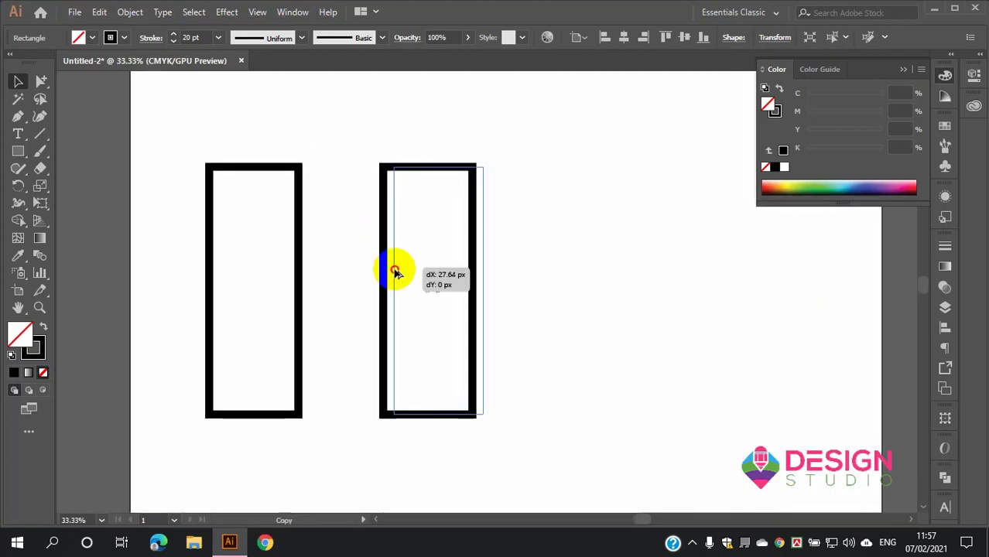
left_click(494, 256)
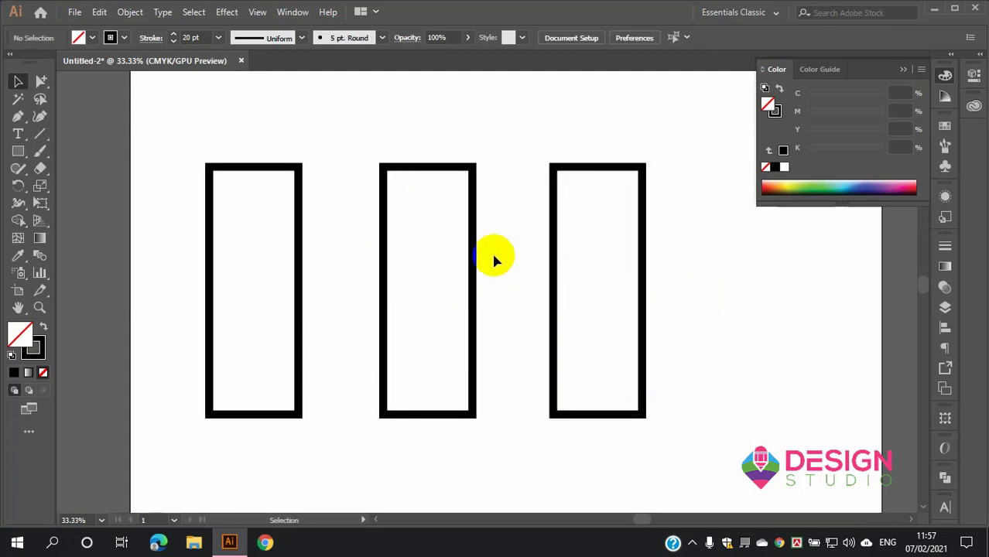
scroll(492, 251, "down", 1)
scroll(388, 217, "up", 1)
left_click_drag(301, 134, 712, 383)
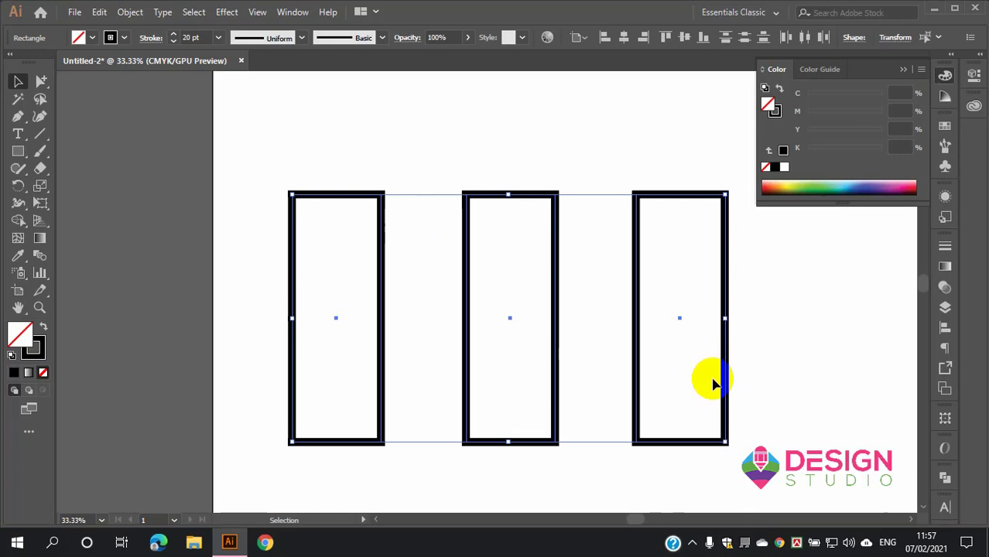
scroll(468, 267, "down", 1)
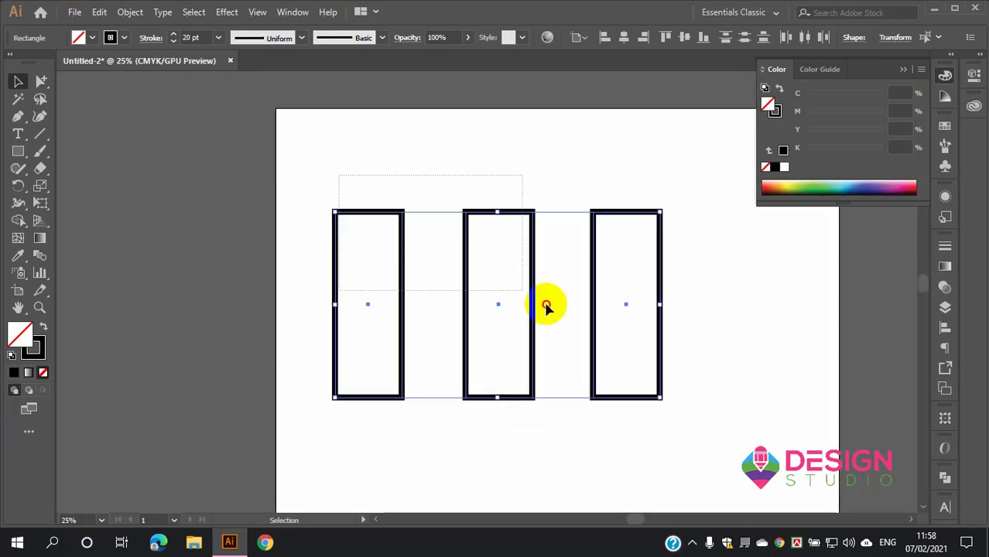
Step: Delete the three rectangles, dismissing the Rectangle size dialog without drawing
key("Delete")
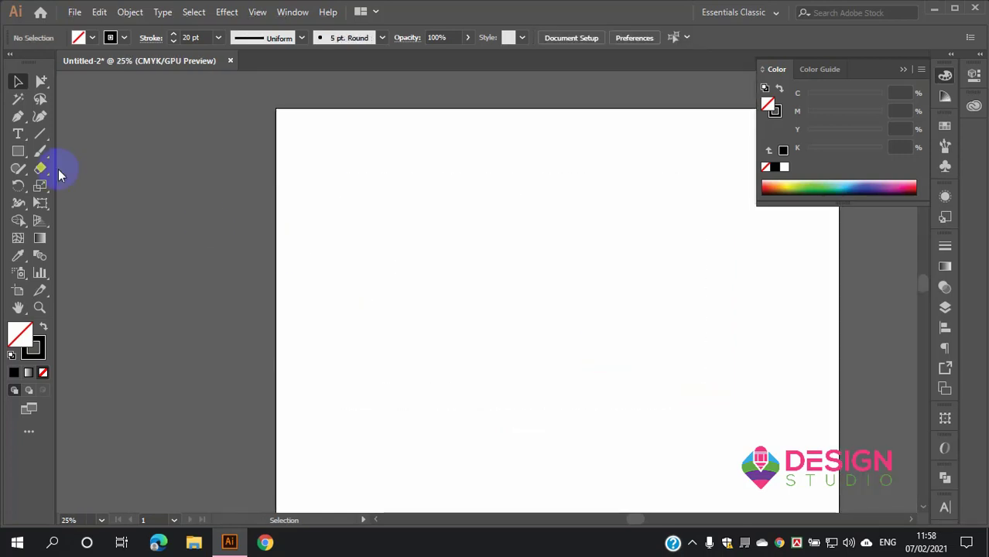
left_click(284, 183)
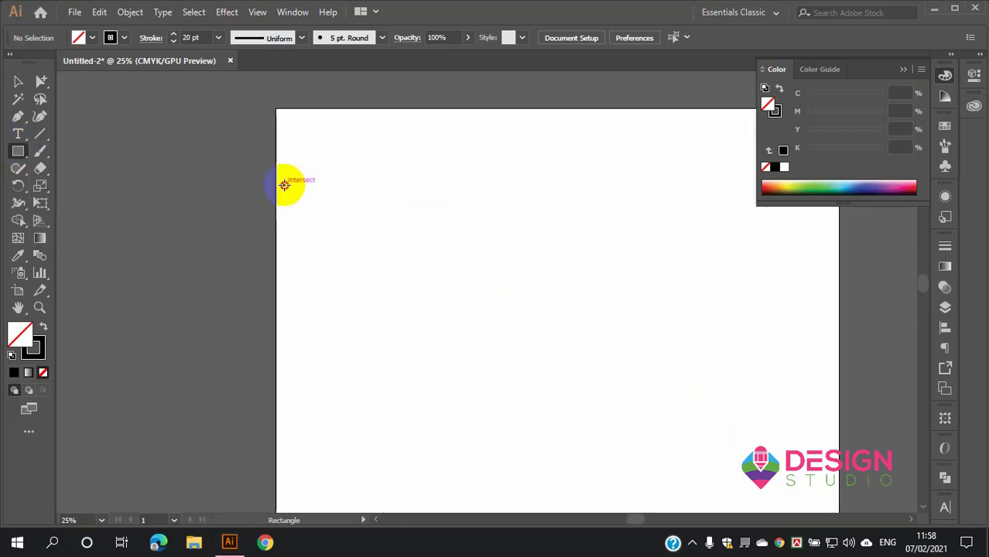
left_click(783, 311)
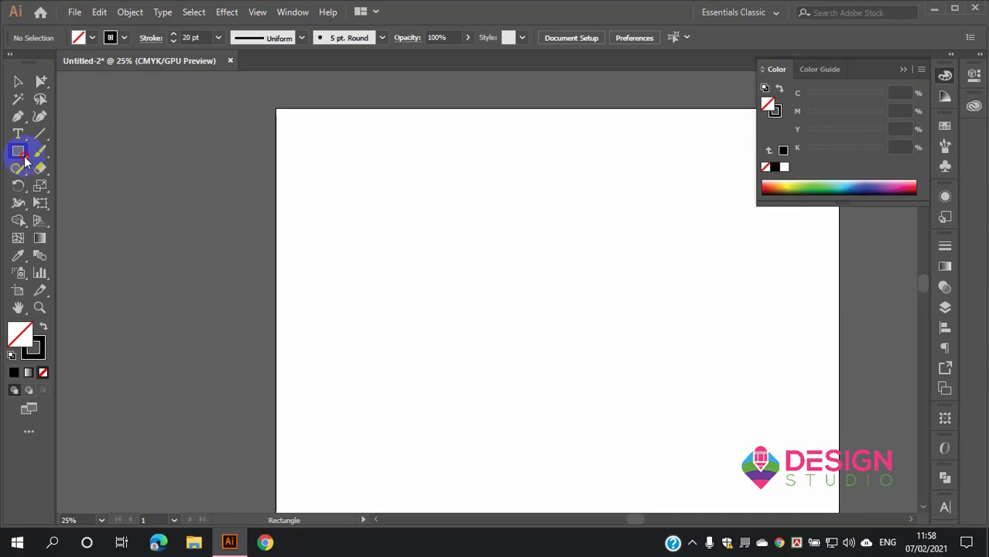
Step: Choose the Rounded Rectangle Tool from the Rectangle tool's flyout
right_click(26, 155)
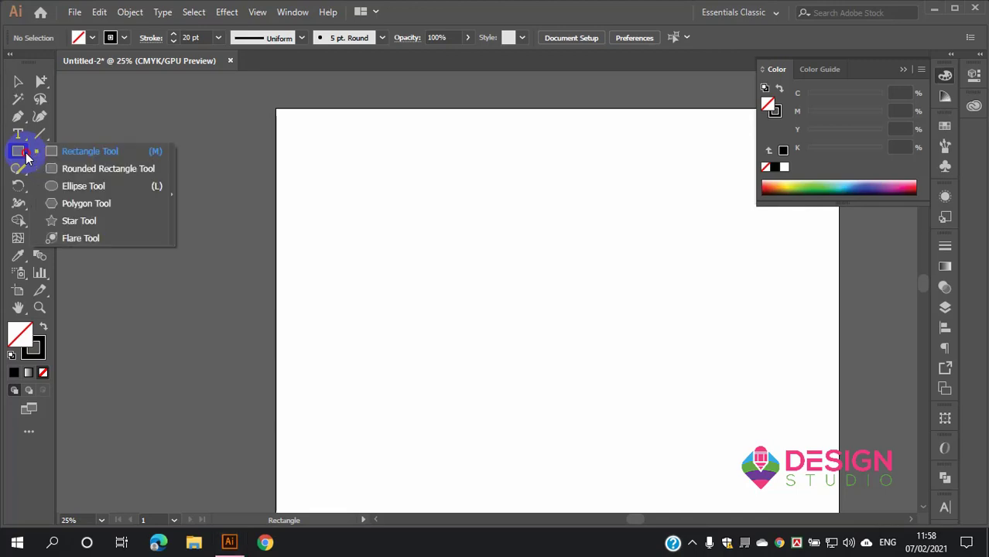
left_click(70, 169)
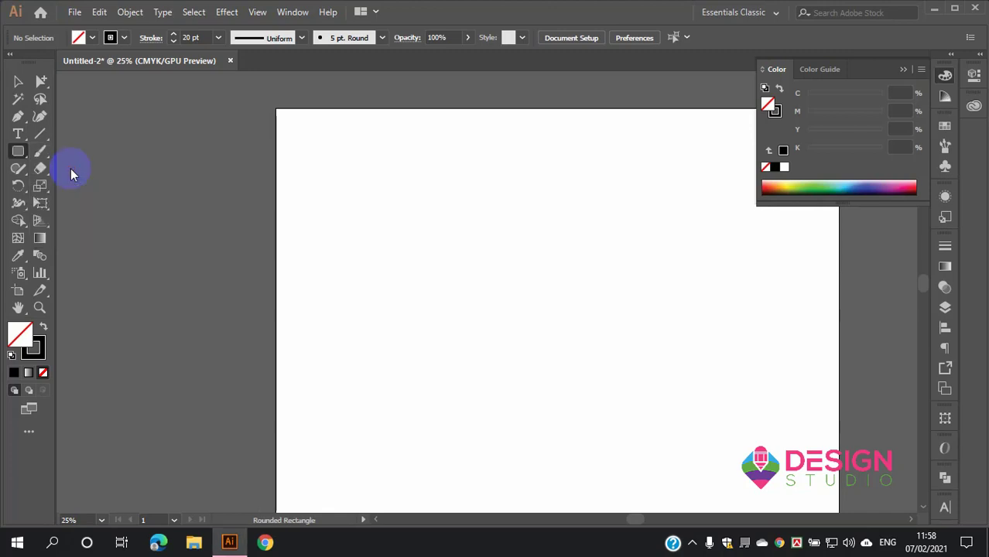
scroll(310, 236, "down", 1, "alt")
scroll(364, 244, "up", 1, "alt")
Step: Draw a wide pill-shaped rounded rectangle, then a plain rectangle below it
scroll(364, 236, "down", 1, "alt")
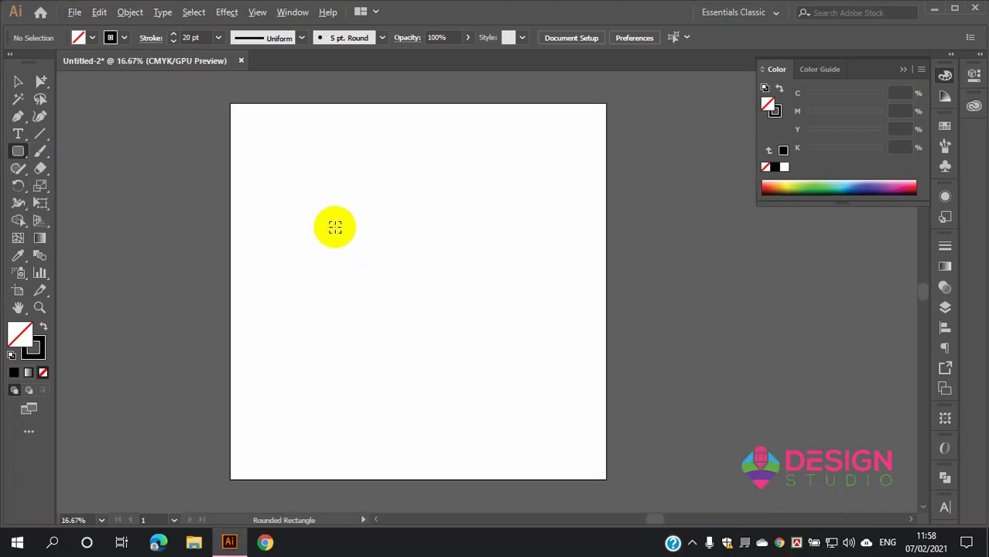
left_click_drag(309, 208, 570, 311)
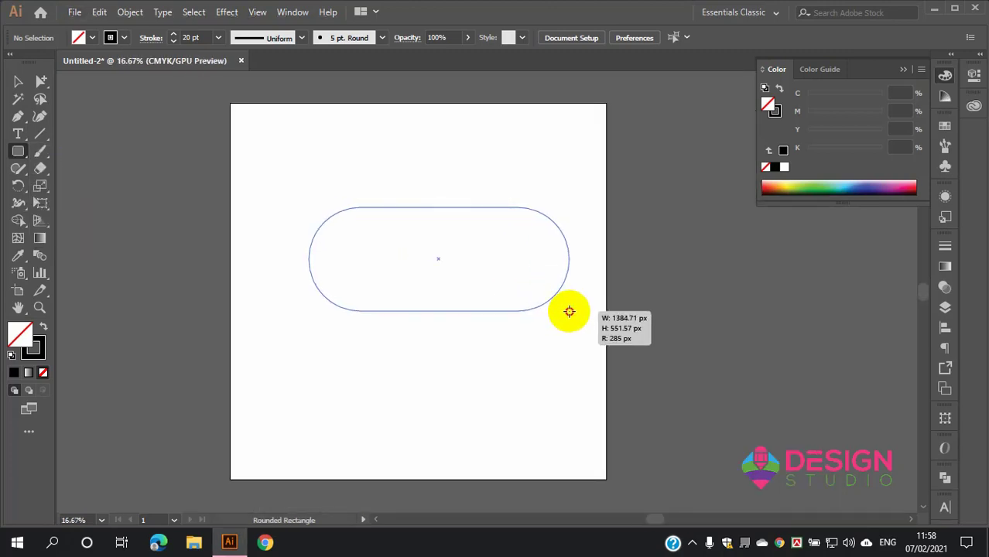
left_click(18, 82)
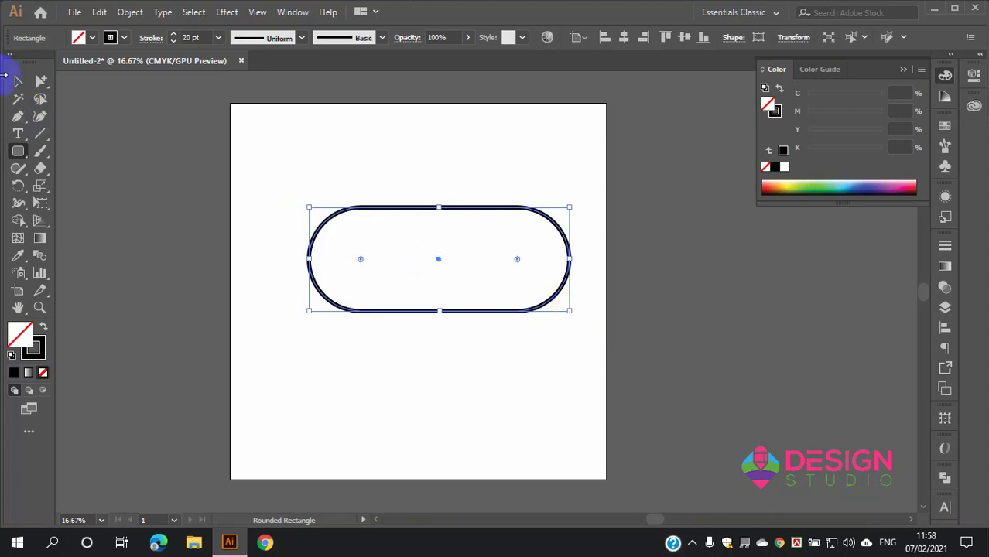
left_click(18, 151)
left_click_drag(26, 159, 93, 158)
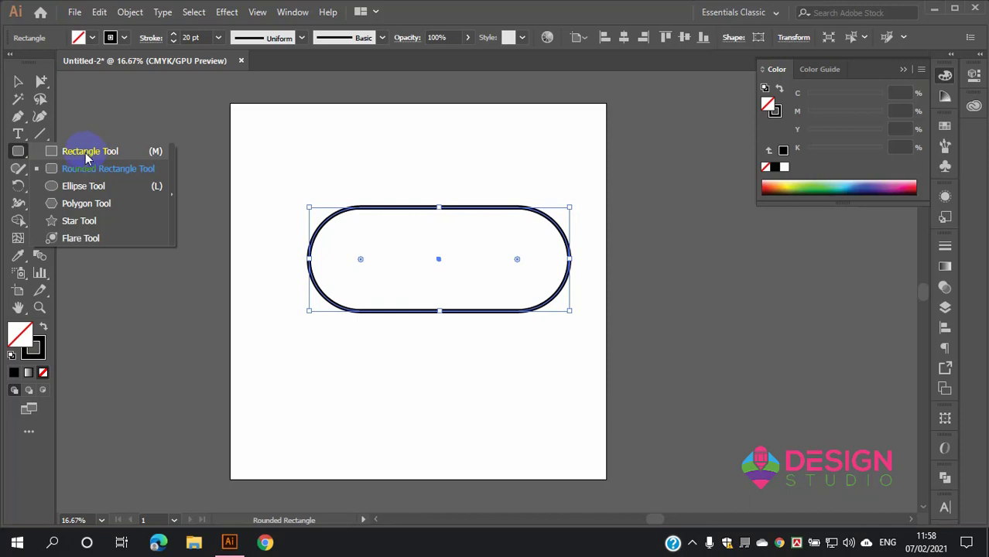
mouse_move(85, 157)
left_mouse_down()
mouse_move(106, 177)
mouse_move(81, 152)
left_mouse_up()
scroll(317, 125, "down", 1)
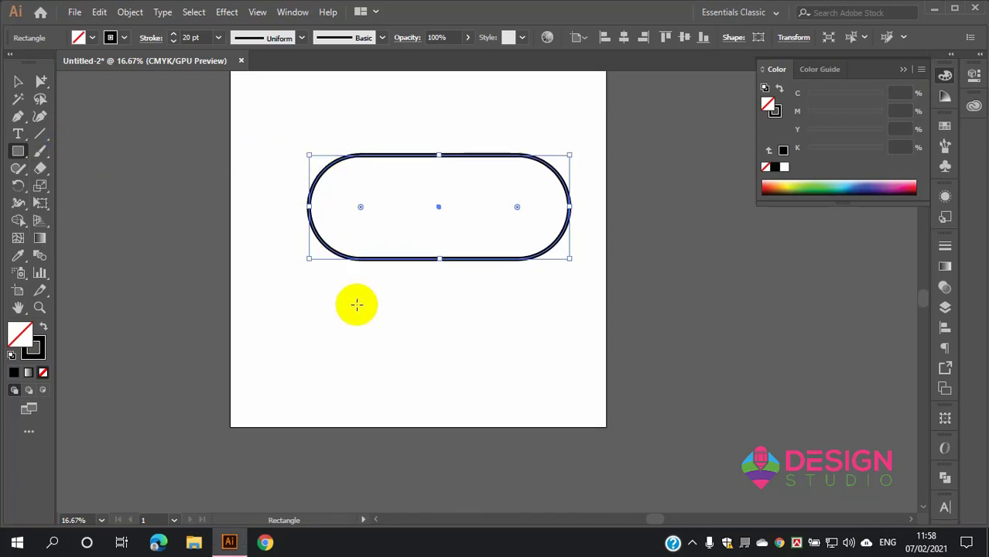
left_click_drag(361, 284, 535, 387)
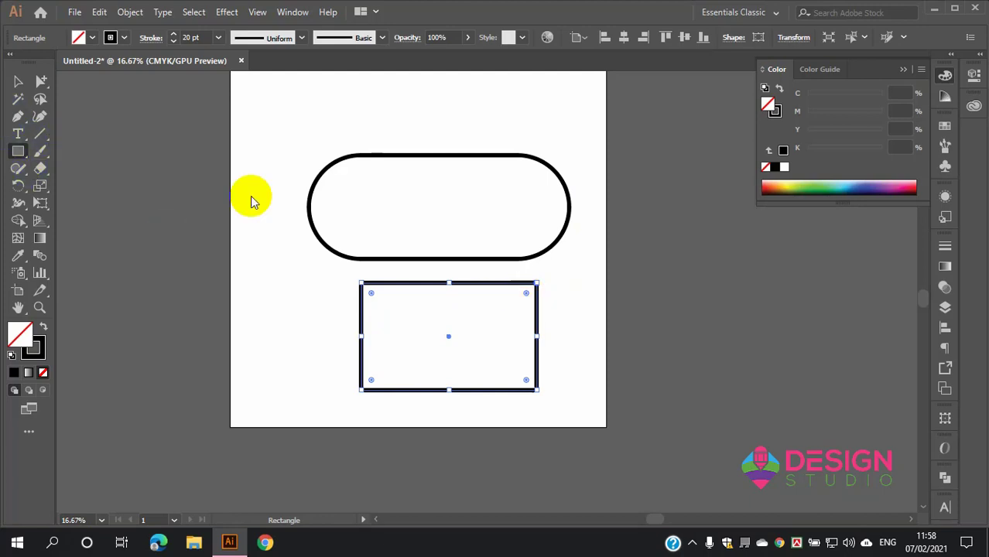
Step: Delete the pill-shaped outline and select the rectangle below it
left_click(17, 81)
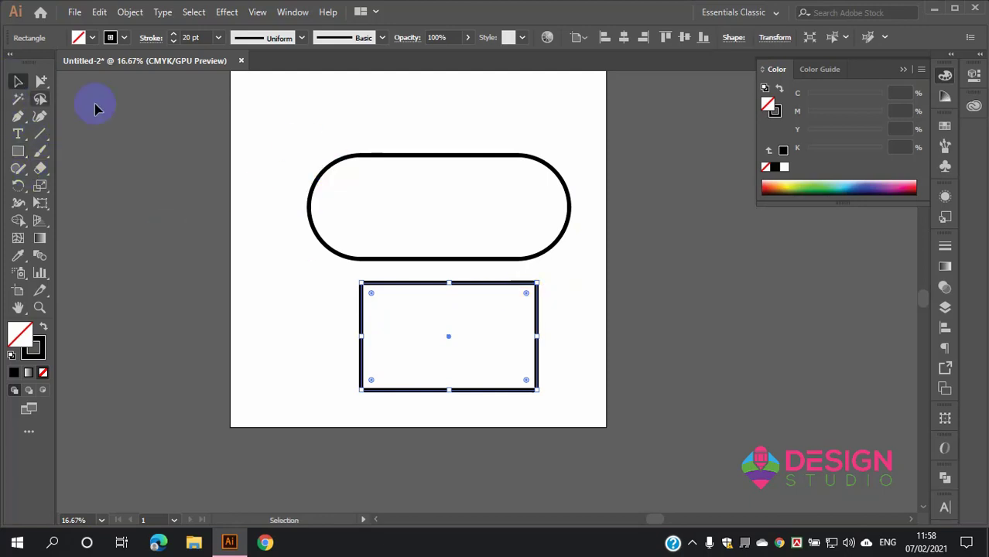
left_click(395, 158)
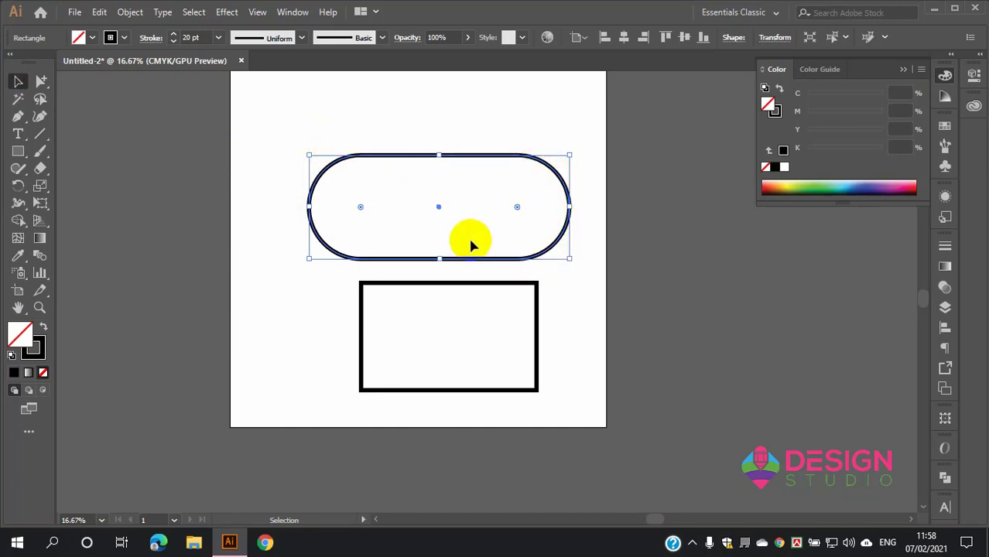
key("Delete")
left_click_drag(468, 239, 476, 306)
key("Delete")
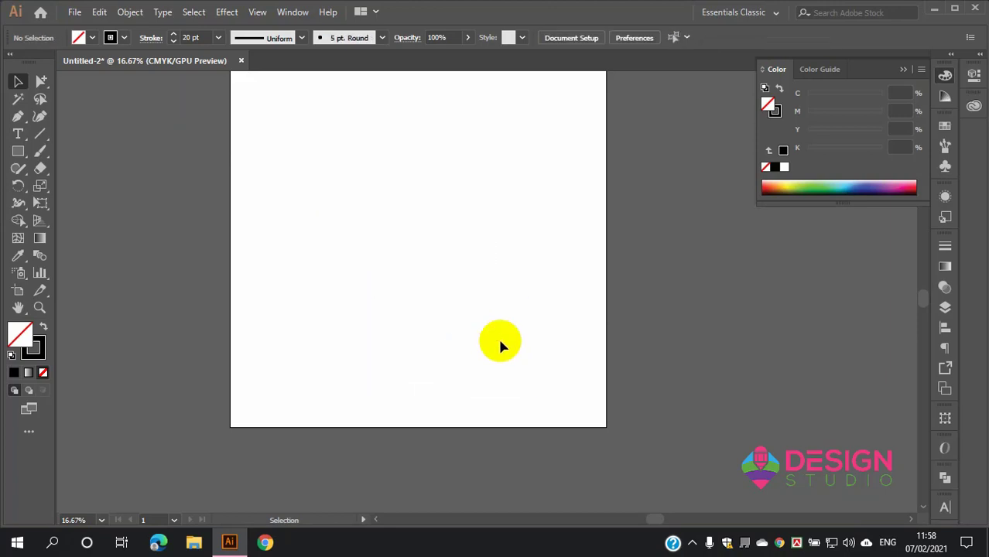
left_click_drag(289, 143, 441, 225)
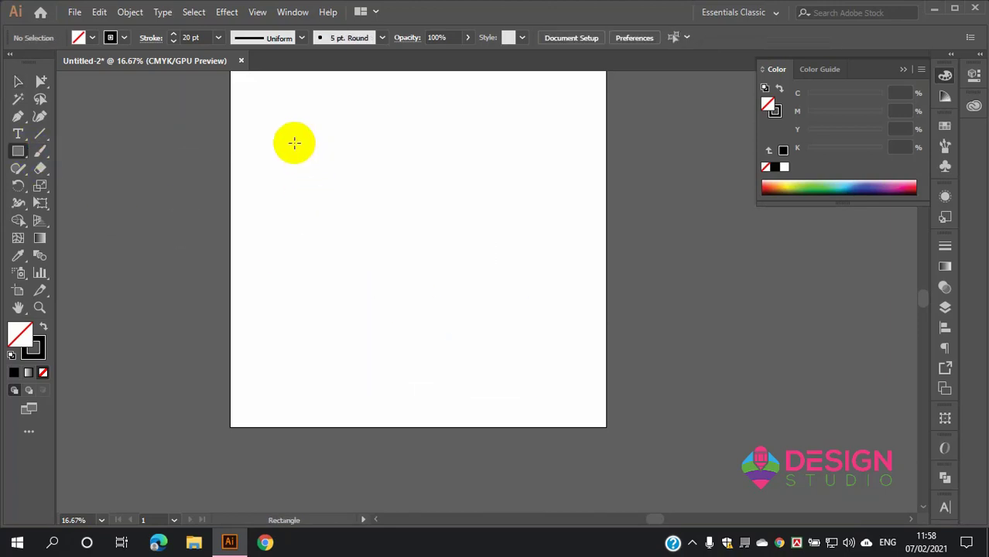
key("Delete")
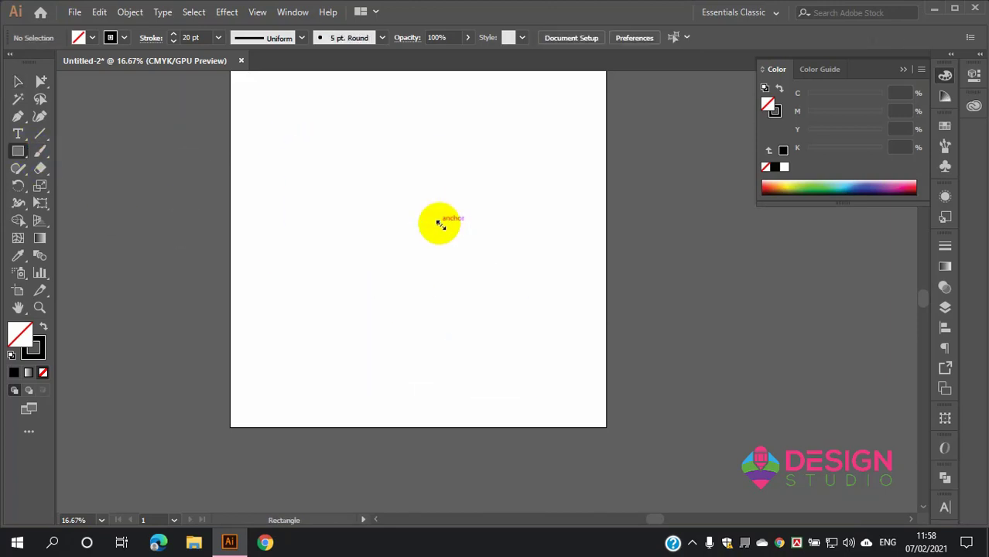
left_click(20, 152)
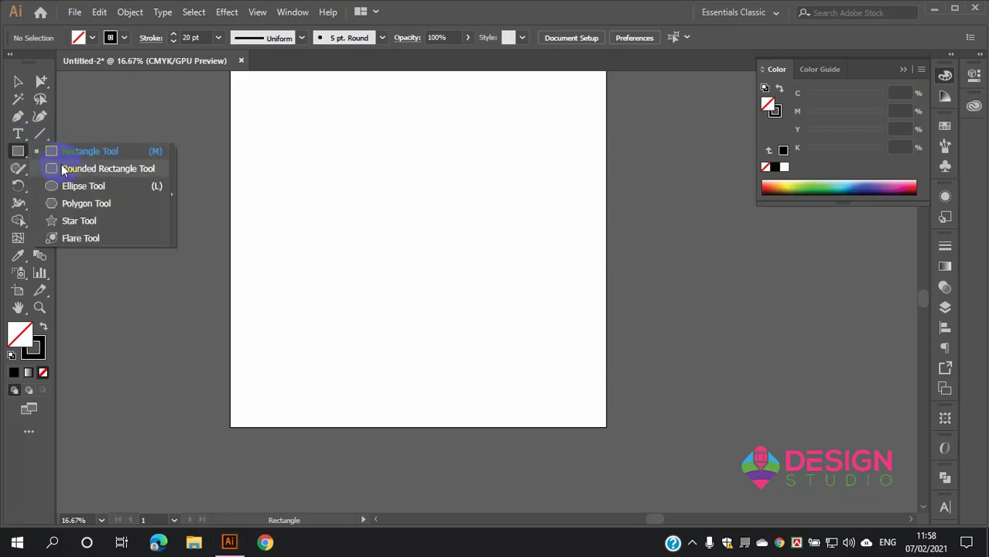
left_click(93, 169)
mouse_move(287, 163)
left_mouse_down()
mouse_move(598, 339)
mouse_move(585, 377)
mouse_move(578, 370)
mouse_move(572, 417)
mouse_move(588, 424)
mouse_move(583, 414)
left_mouse_up()
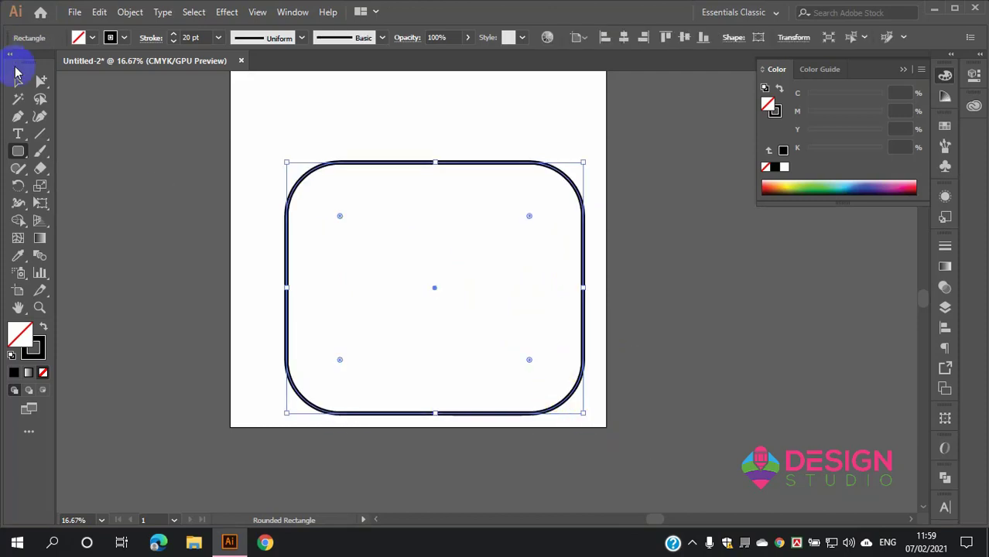
left_click(18, 81)
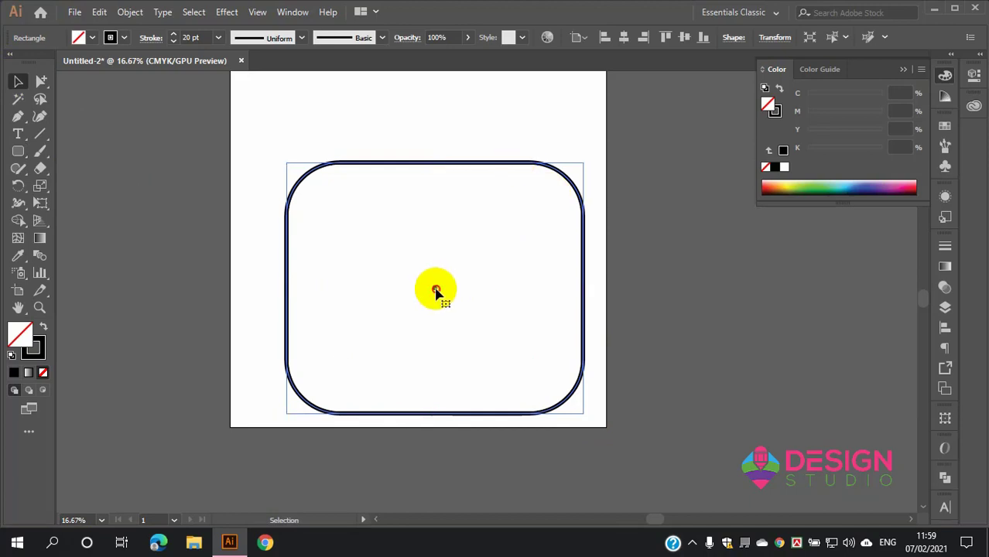
left_click_drag(436, 292, 419, 236)
scroll(371, 157, "down", 1)
scroll(385, 137, "up", 2)
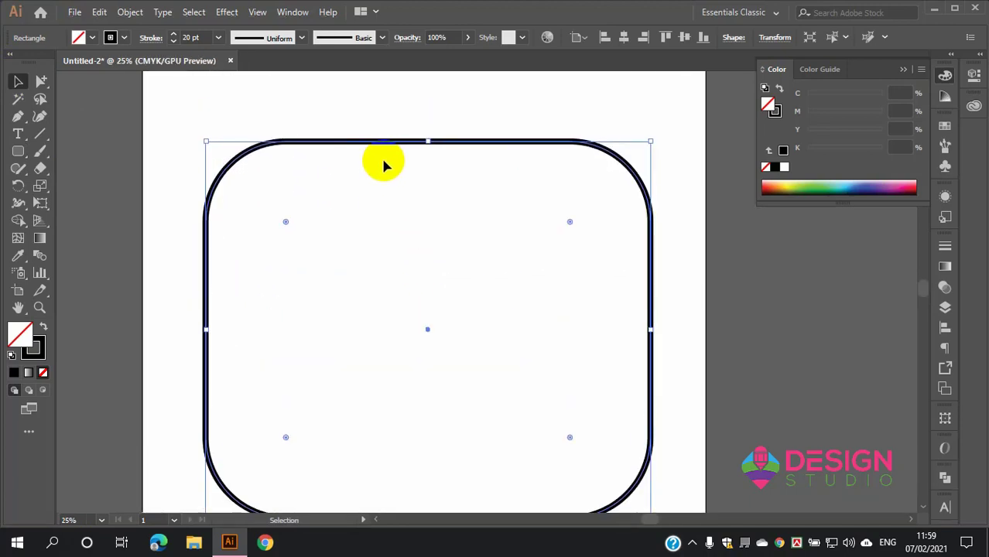
scroll(382, 165, "down", 1)
left_click(354, 126)
left_click(376, 149)
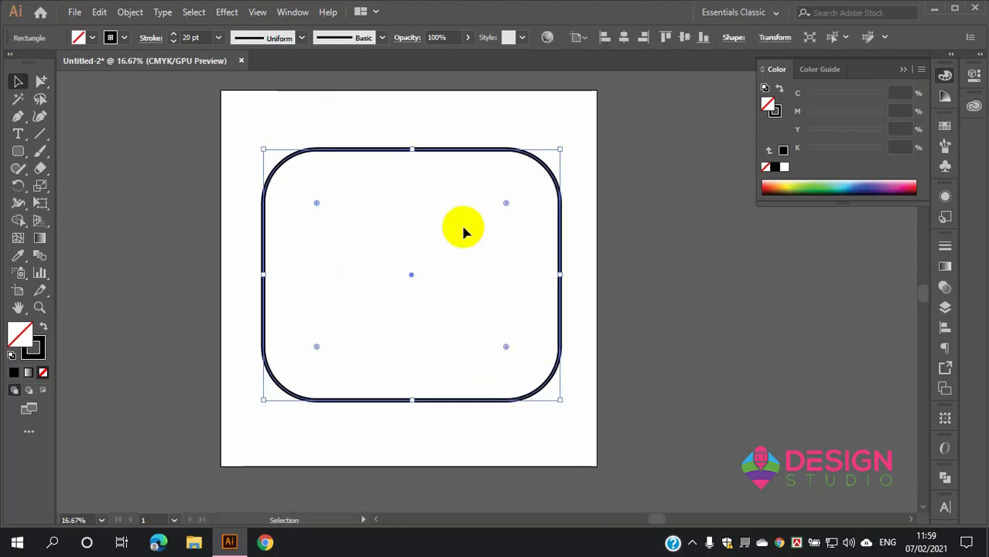
key("Delete")
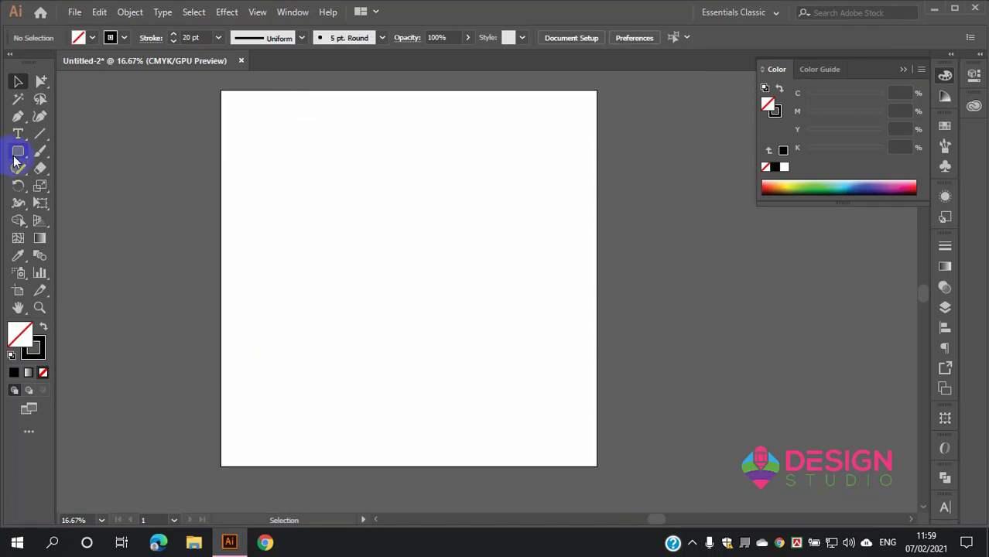
Step: Drag out a rounded rectangle, raising then lowering its corner radius to square
left_click(17, 151)
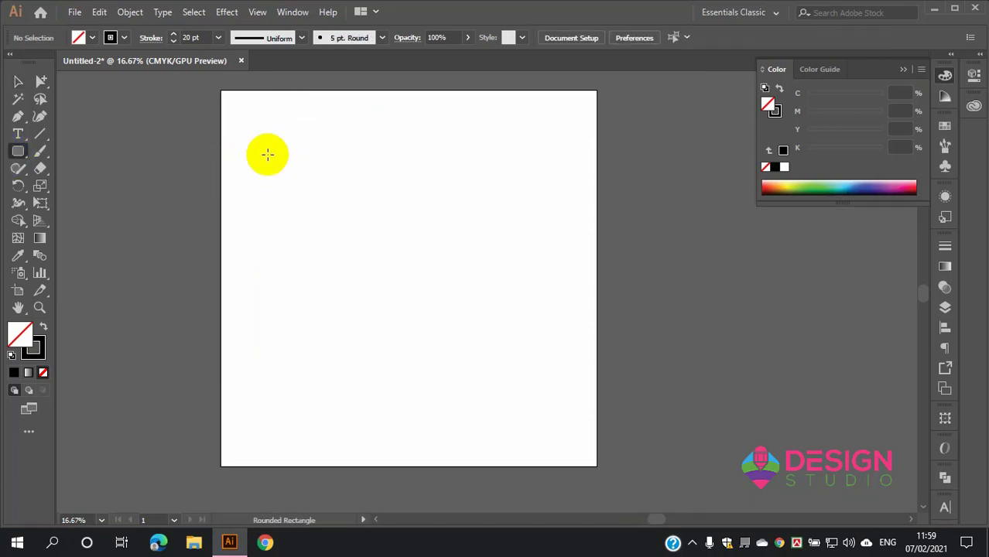
left_click_drag(277, 157, 532, 375)
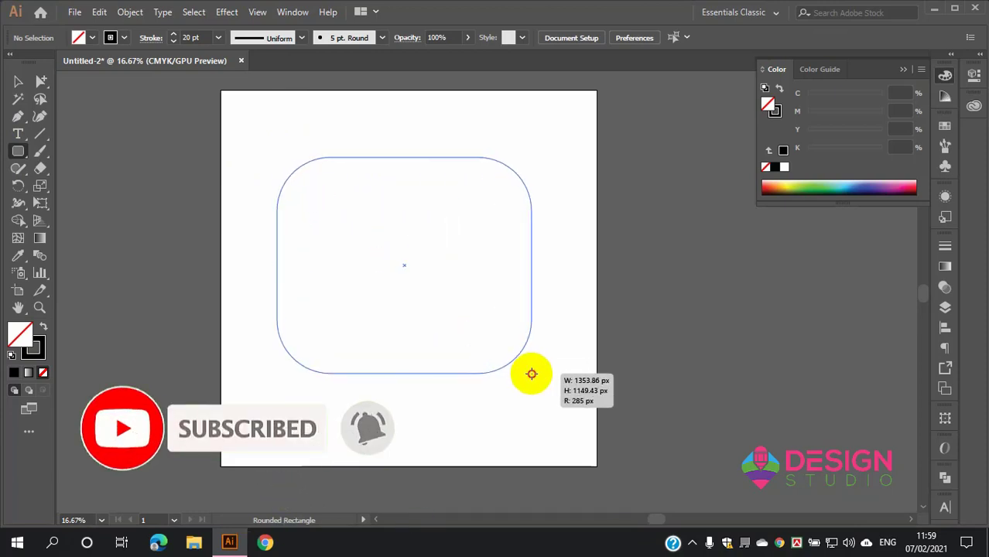
key("Up")
key("Up")
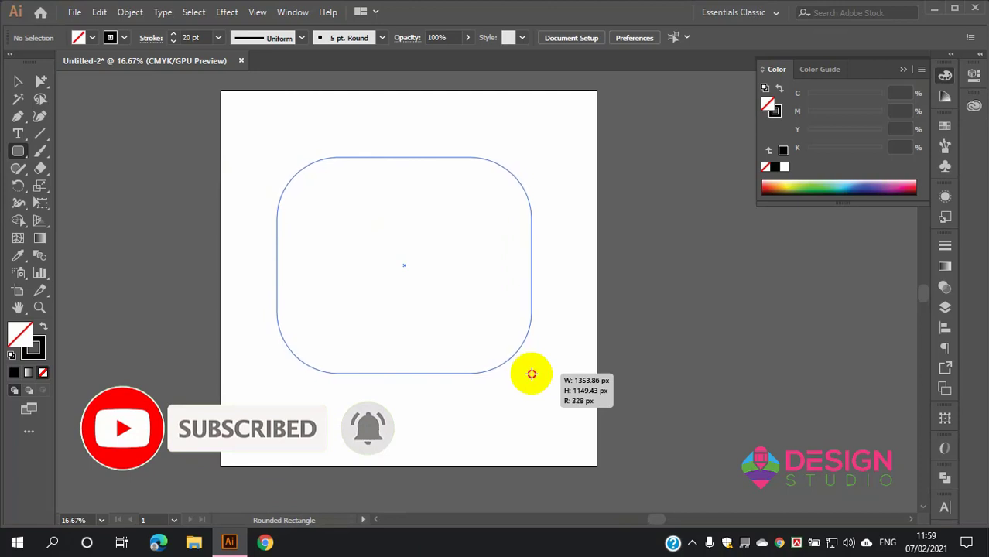
key("Up")
key("Up")
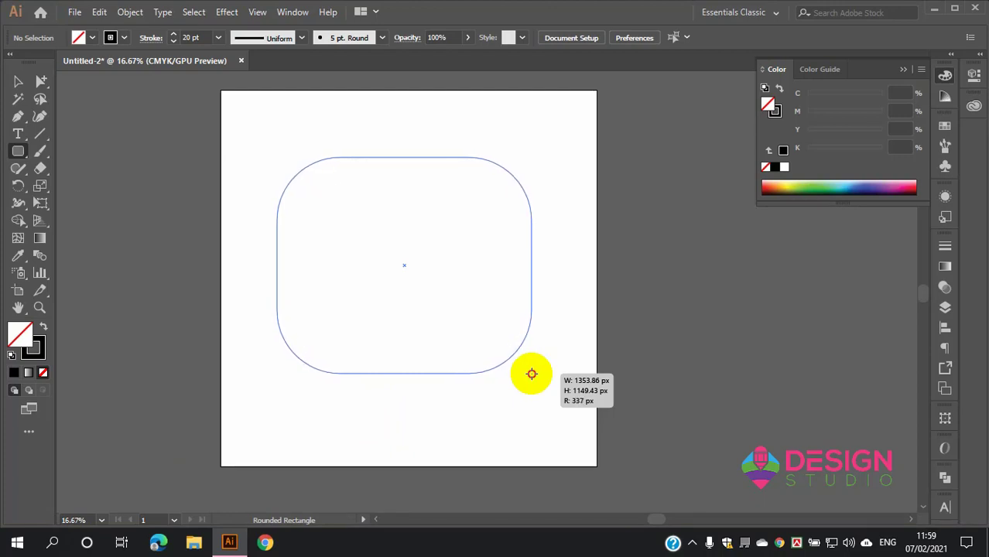
key("Down")
key("Down")
key("Down")
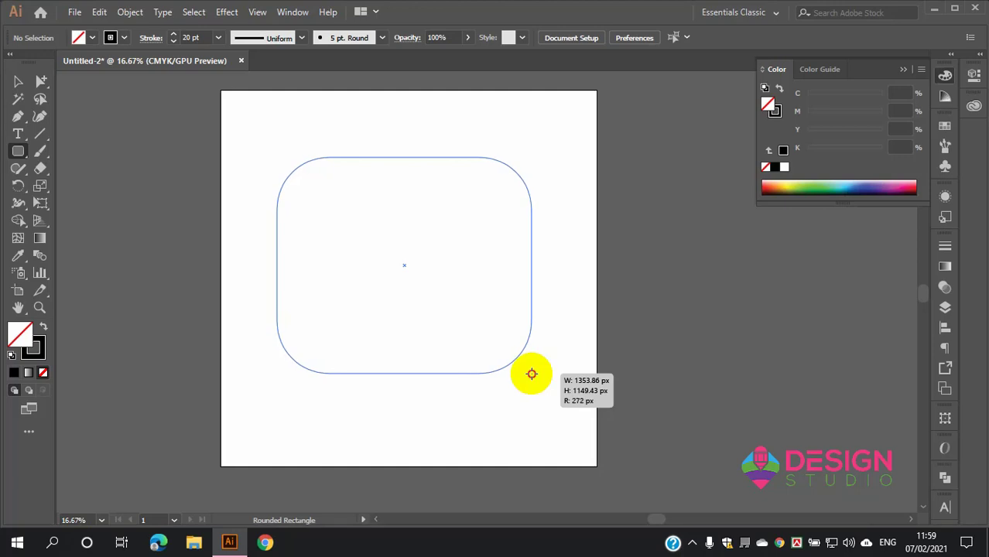
key("Down")
key("Down")
key("Down")
key("Down")
key("Down")
key("Down")
key("Down")
key("Down")
key("Down")
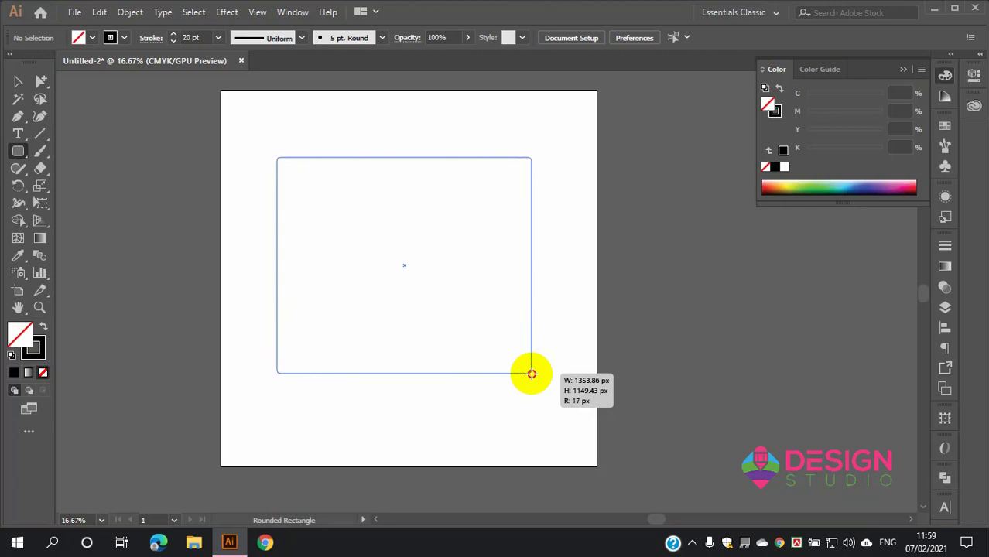
key("Down")
key("Down")
key("Down")
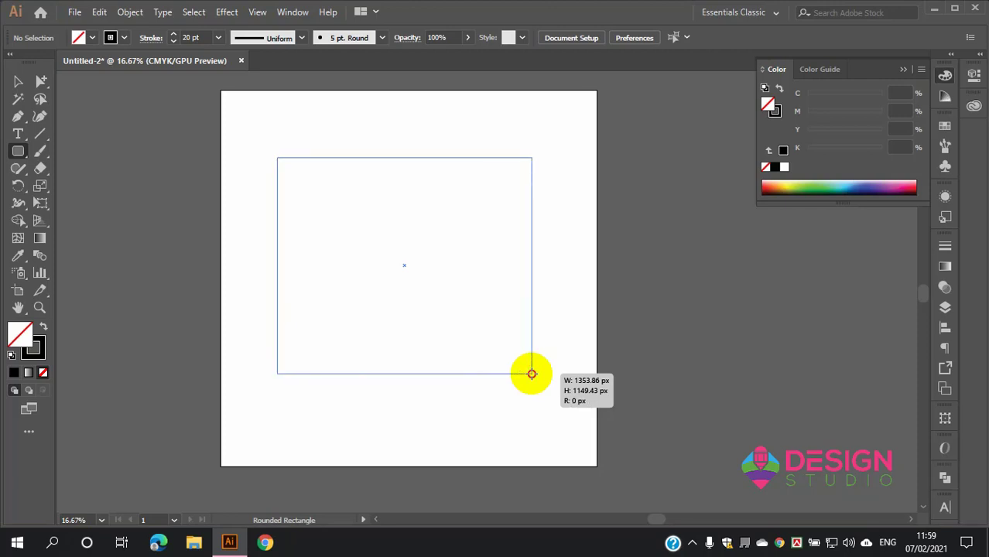
Step: Finish the rounded rectangle at about 1335 × 1153 px with 318 px corners
left_click_drag(531, 374, 524, 362)
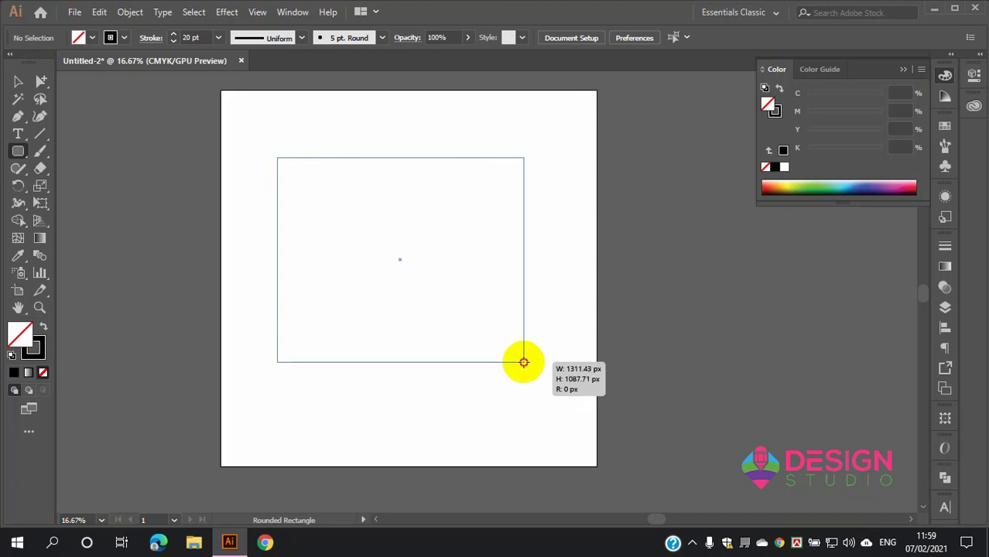
key("Up")
key("Up")
key("Up")
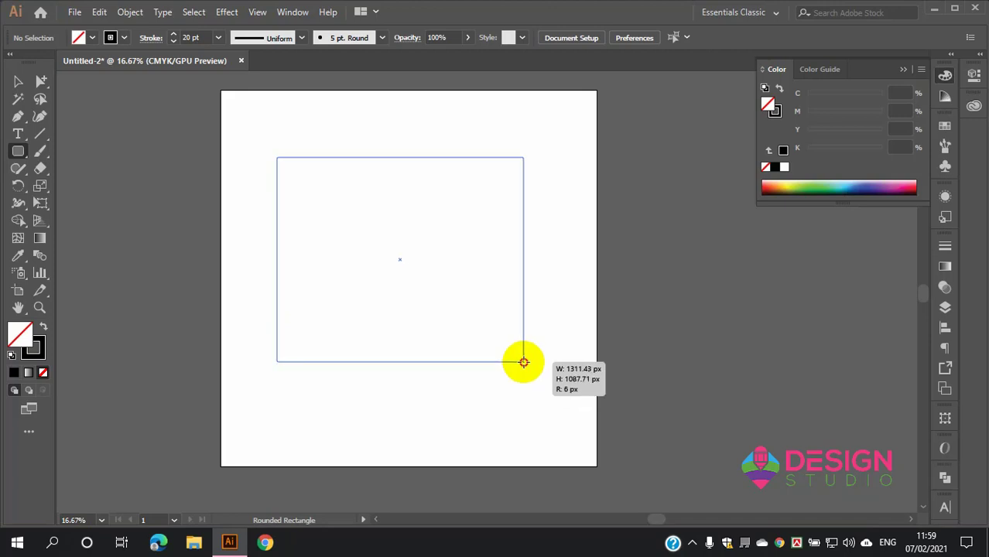
key("Up")
key("Up")
key("Up")
key("Up")
key("Up")
key("Up")
key("Up")
key("Up")
key("Up")
key("Up")
key("Up")
key("Up")
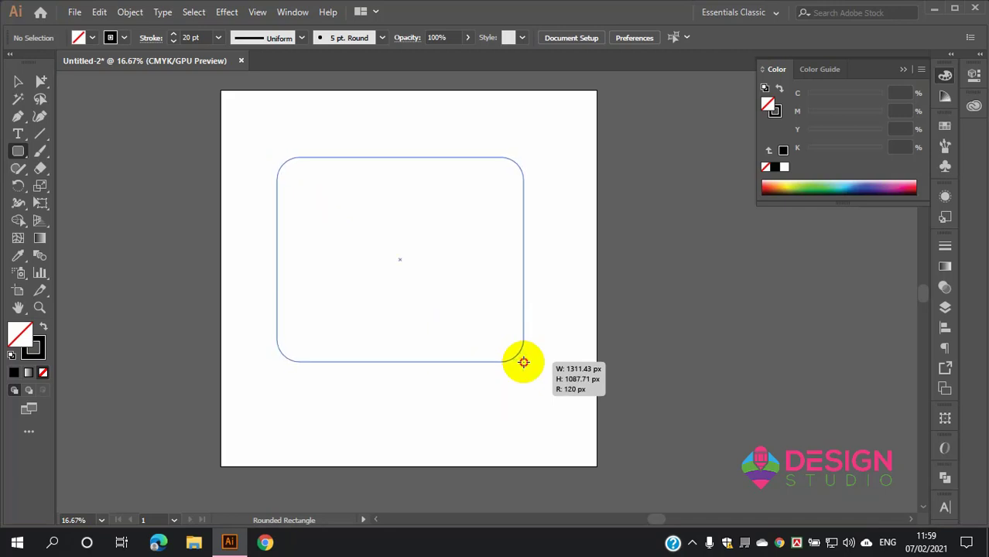
key("Up")
key("Up")
key("Up")
key("Up")
key("Up")
key("Up")
key("Up")
key("Up")
key("Up")
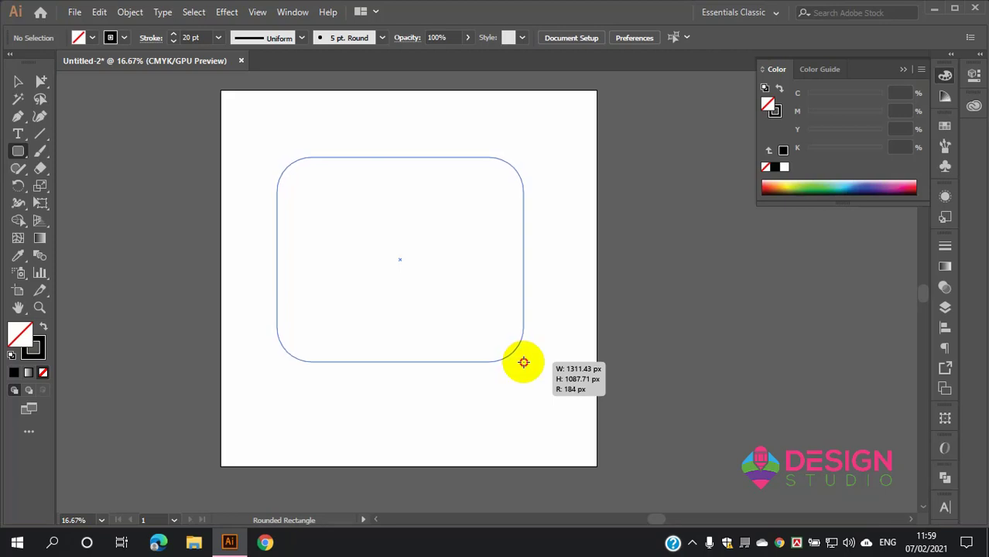
left_click_drag(524, 362, 528, 375)
key("Up")
key("Up")
key("Up")
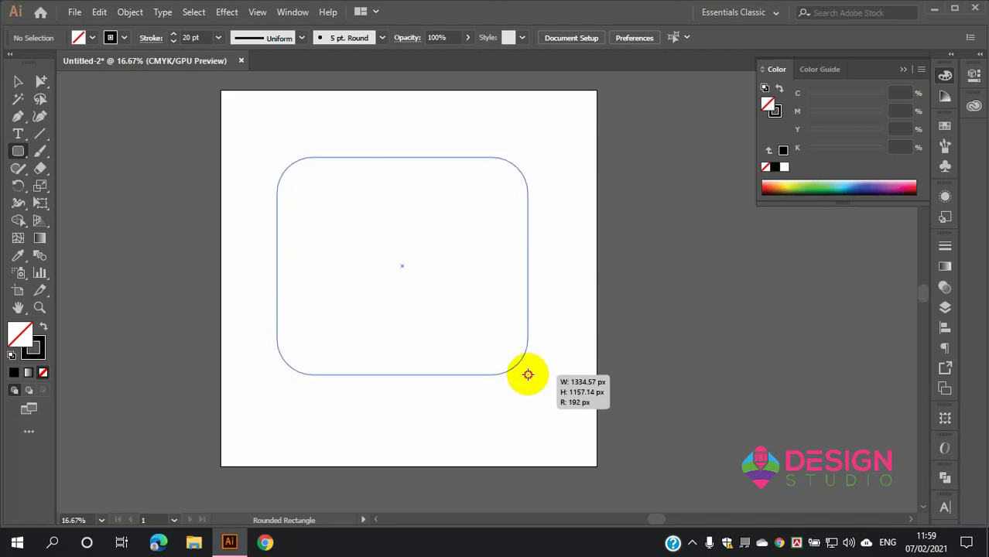
key("Up")
key("Up")
key("Up")
key("Up")
key("Up")
key("Up")
key("Up")
key("Up")
key("Up")
key("Up")
key("Up")
key("Up")
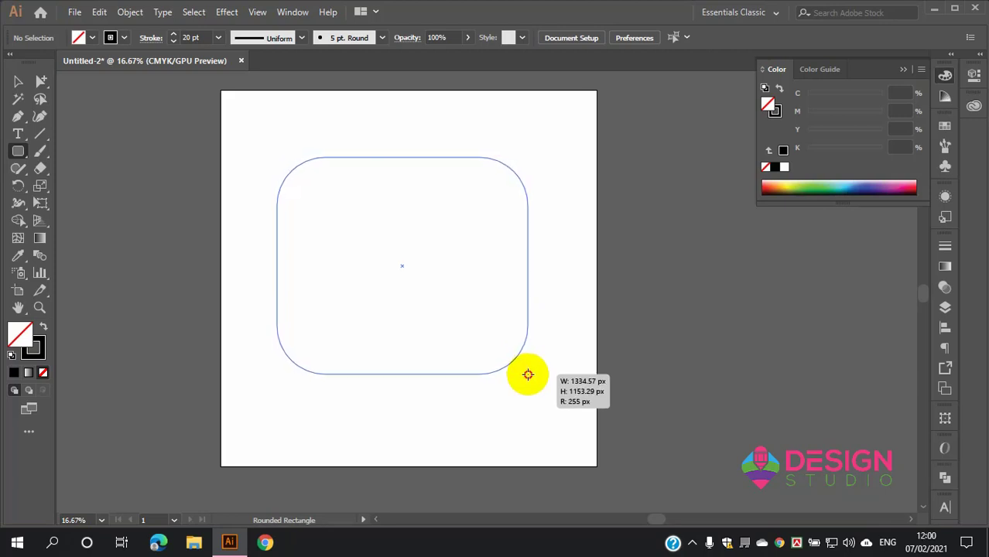
key("Up")
key("Up")
key("Up")
key("Up")
key("Up")
key("Up")
key("Up")
key("Up")
key("Up")
key("Up")
key("Up")
key("Up")
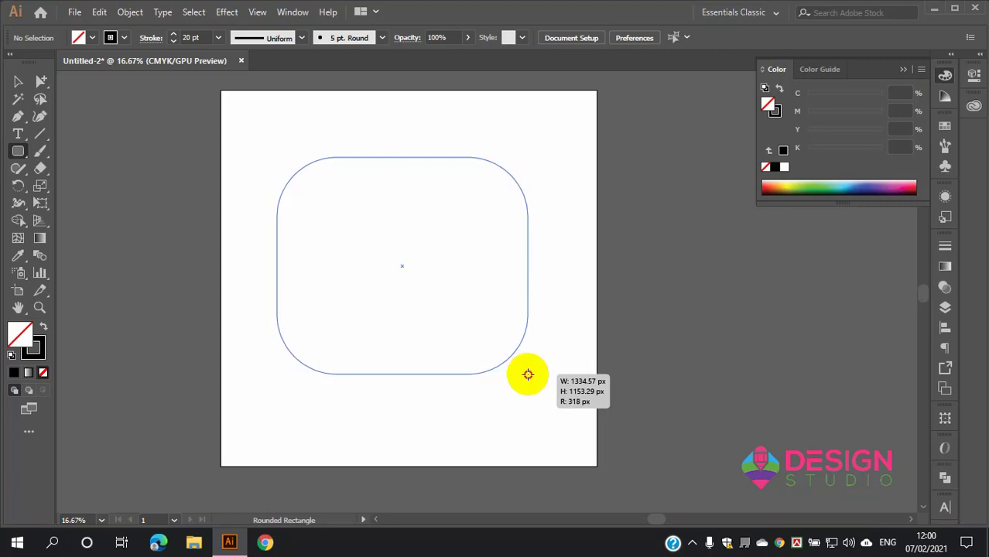
left_click_drag(528, 375, 528, 375)
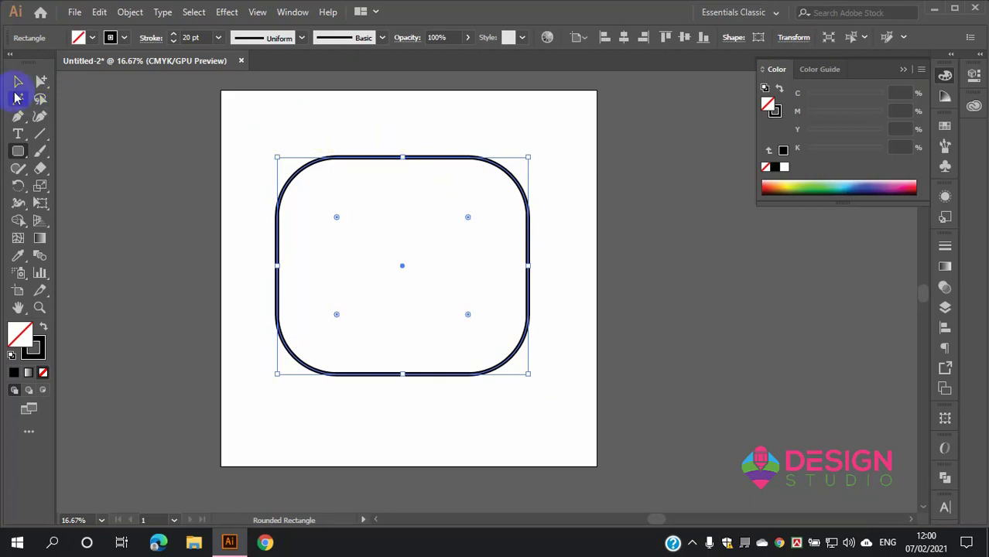
Step: Marquee-select the rounded square and delete it
left_click(18, 80)
left_click_drag(294, 137, 369, 254)
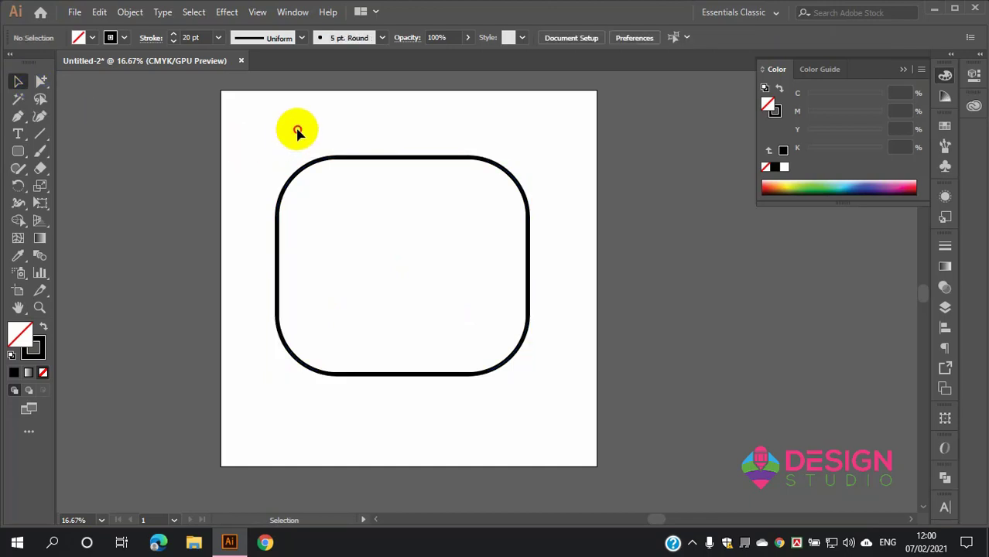
key("Delete")
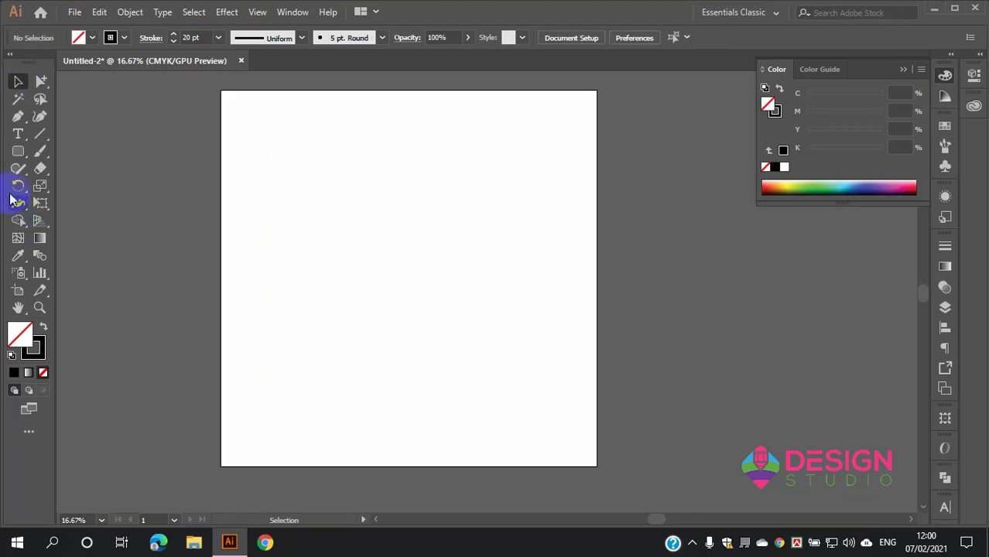
left_click(18, 151)
left_click(53, 167)
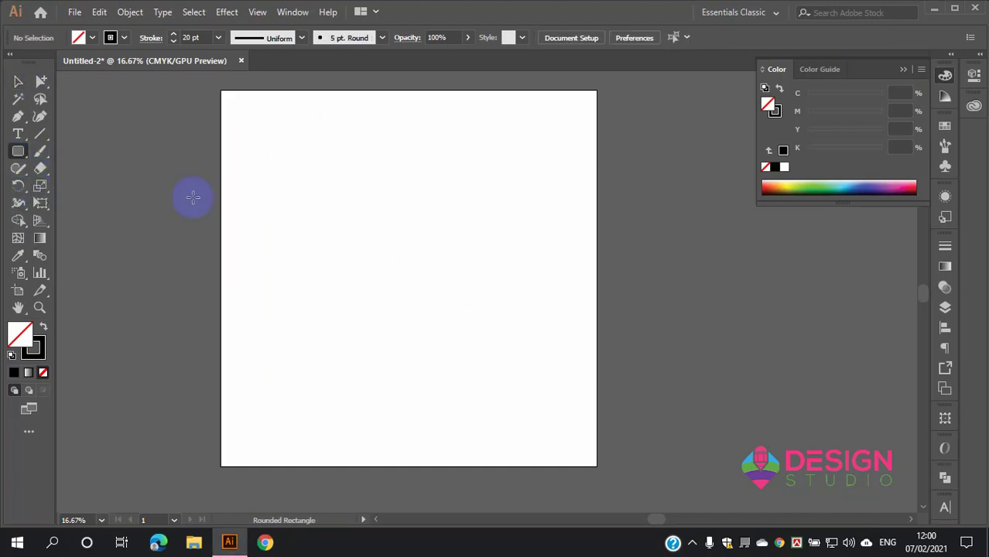
left_click(391, 248)
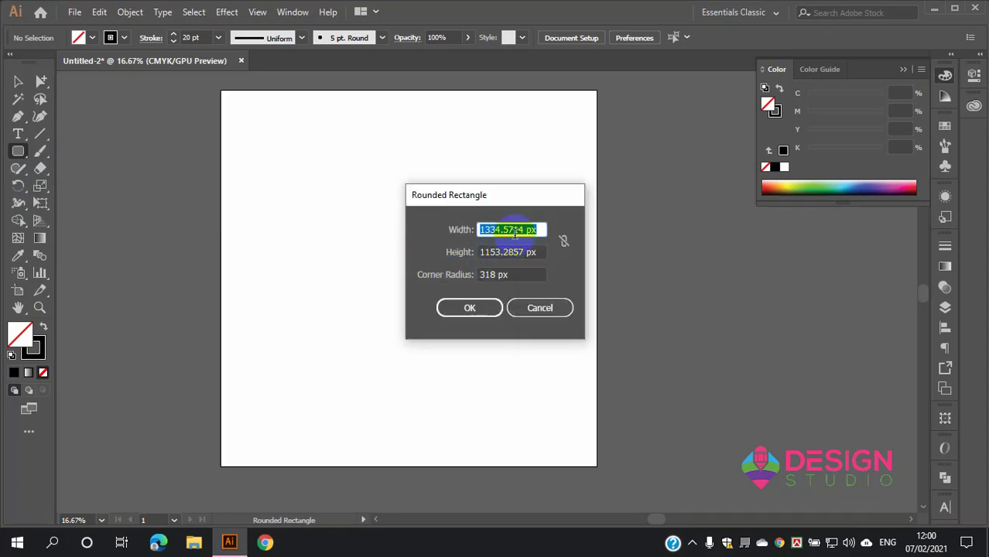
mouse_move(479, 229)
left_mouse_down()
mouse_move(542, 229)
mouse_move(477, 236)
left_mouse_up()
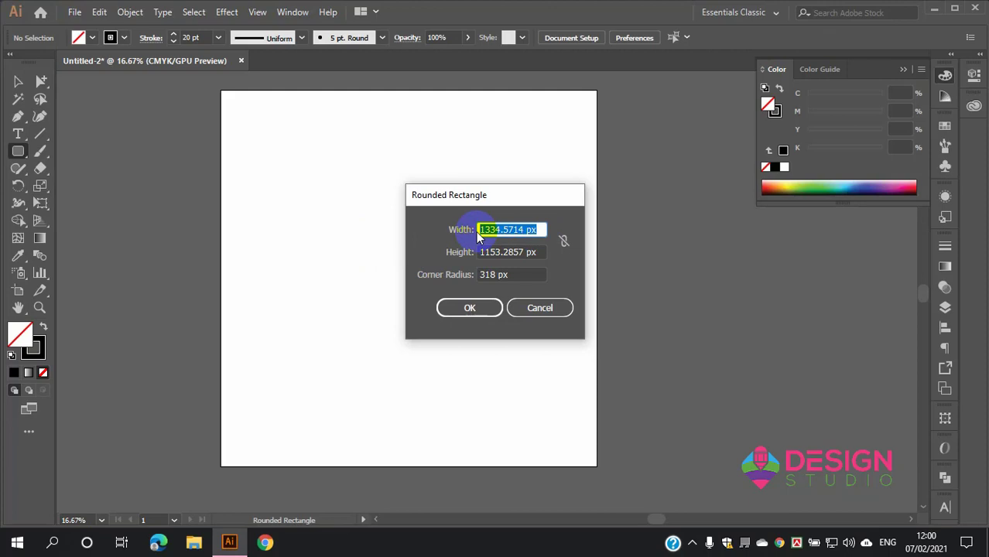
type("500")
left_click(538, 253)
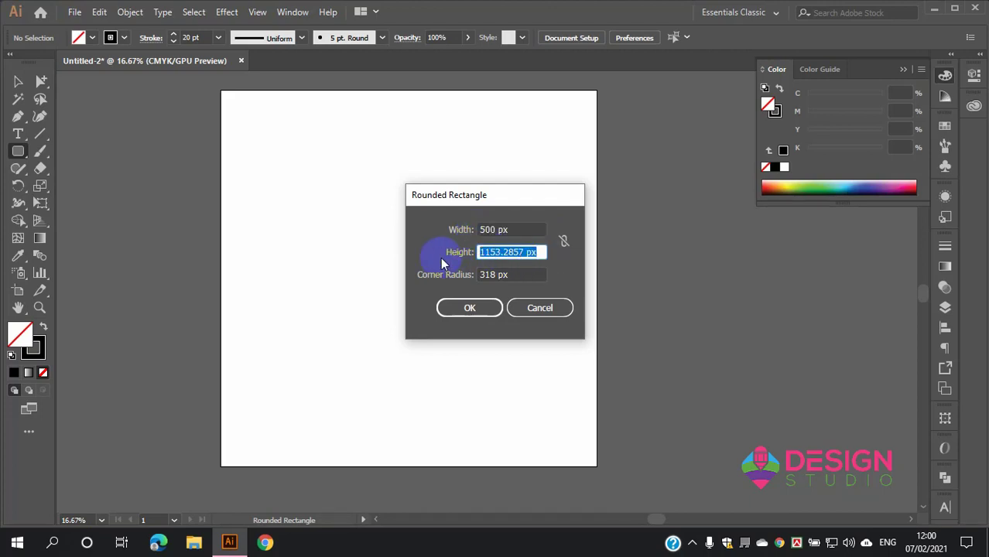
type("500")
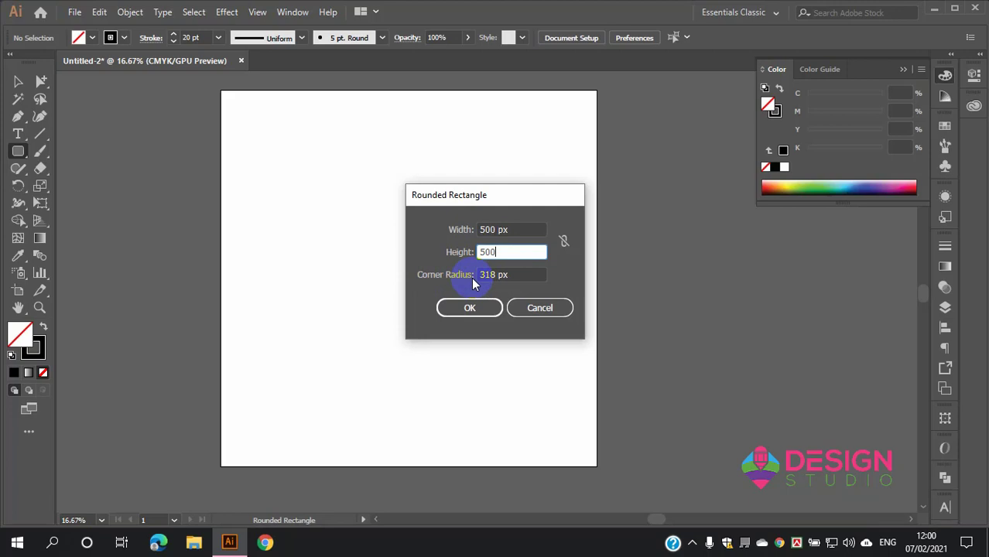
left_click(518, 274)
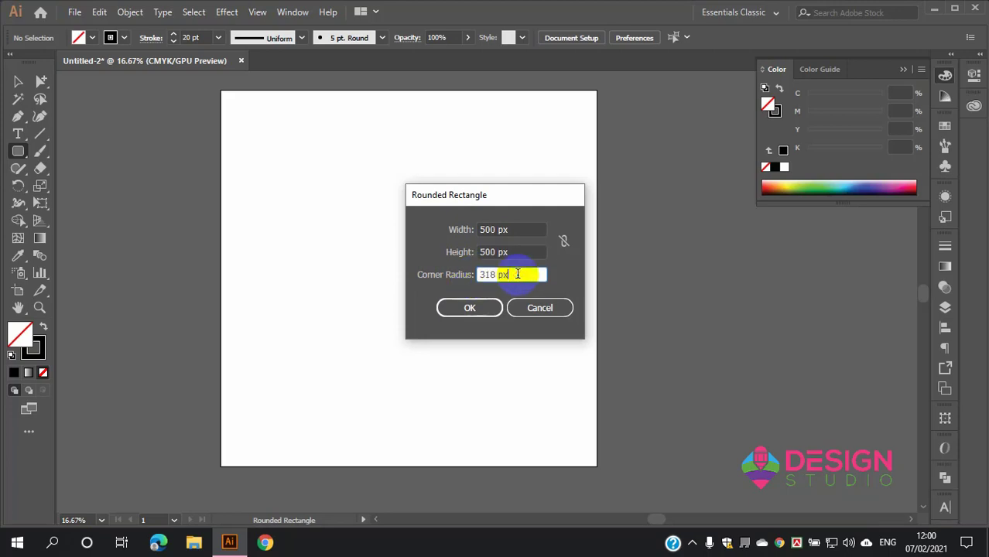
double_click(518, 274)
type("300")
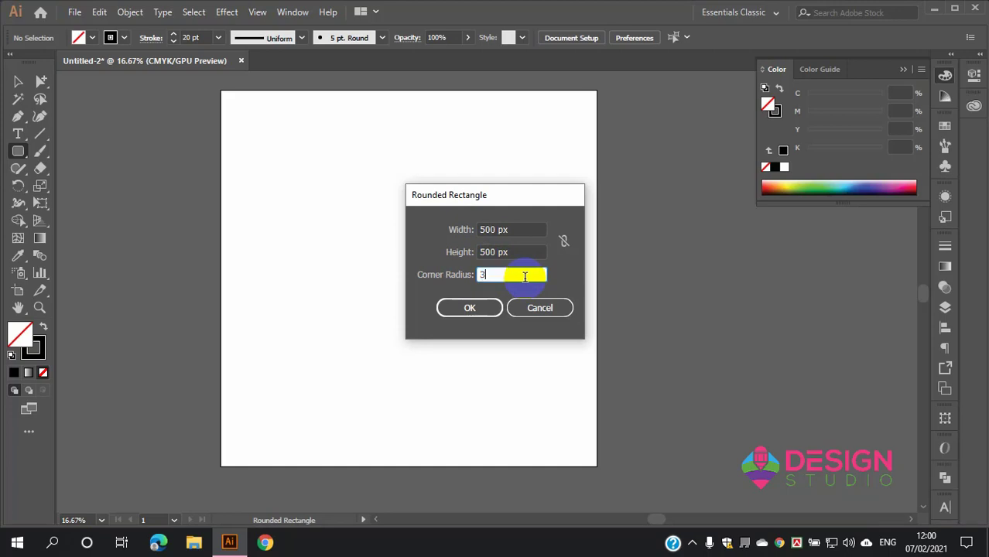
left_click(468, 308)
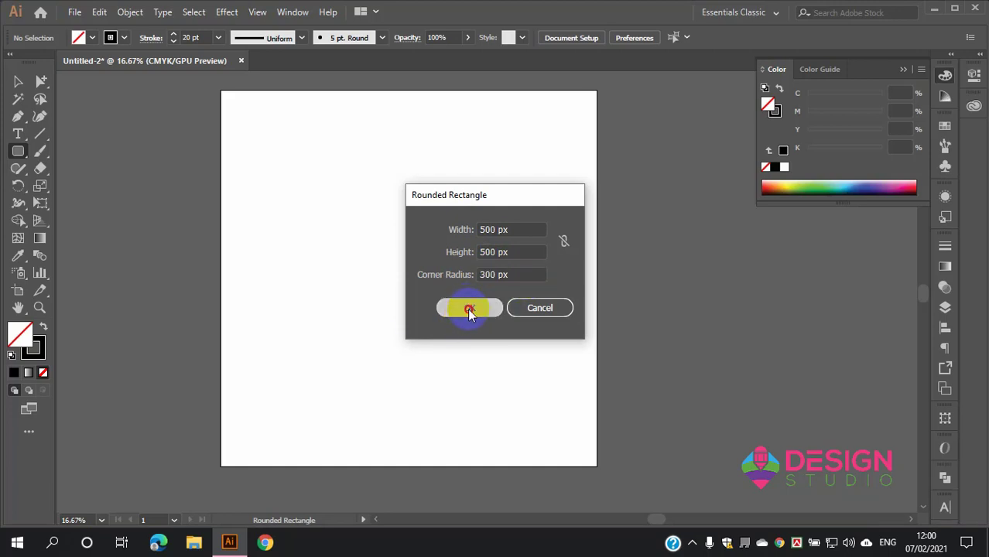
scroll(441, 295, "up", 5)
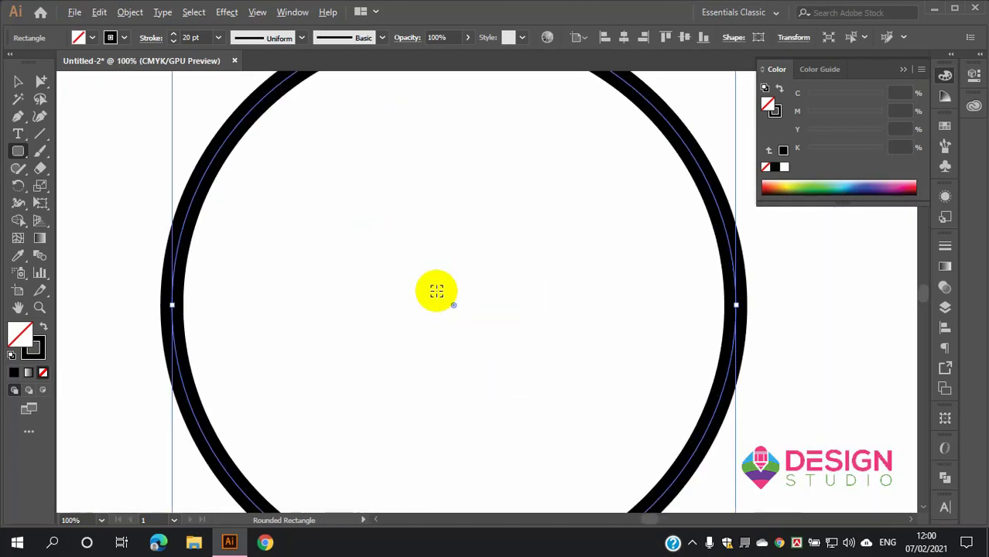
scroll(392, 273, "down", 2)
scroll(439, 265, "down", 1)
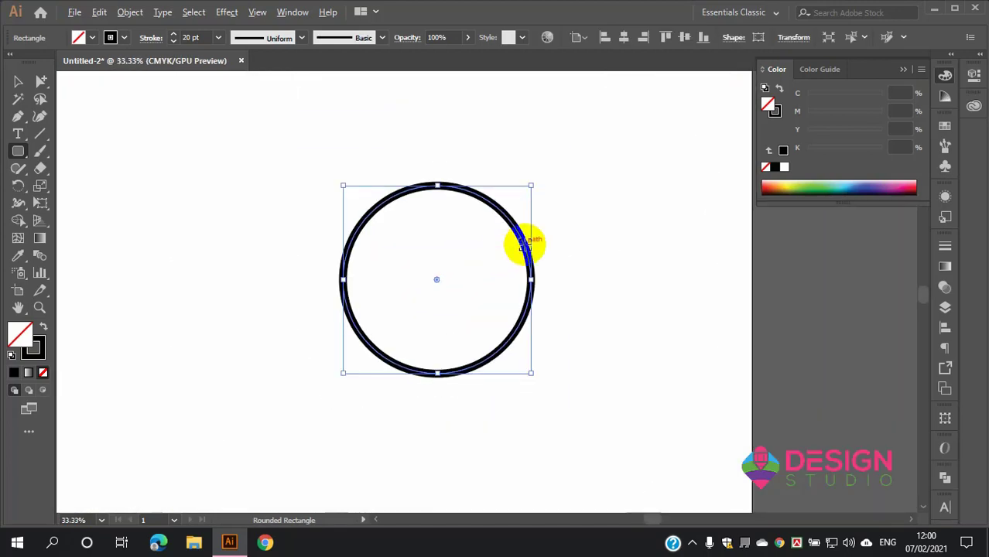
scroll(517, 243, "up", 1)
scroll(408, 217, "up", 1)
scroll(448, 221, "down", 1)
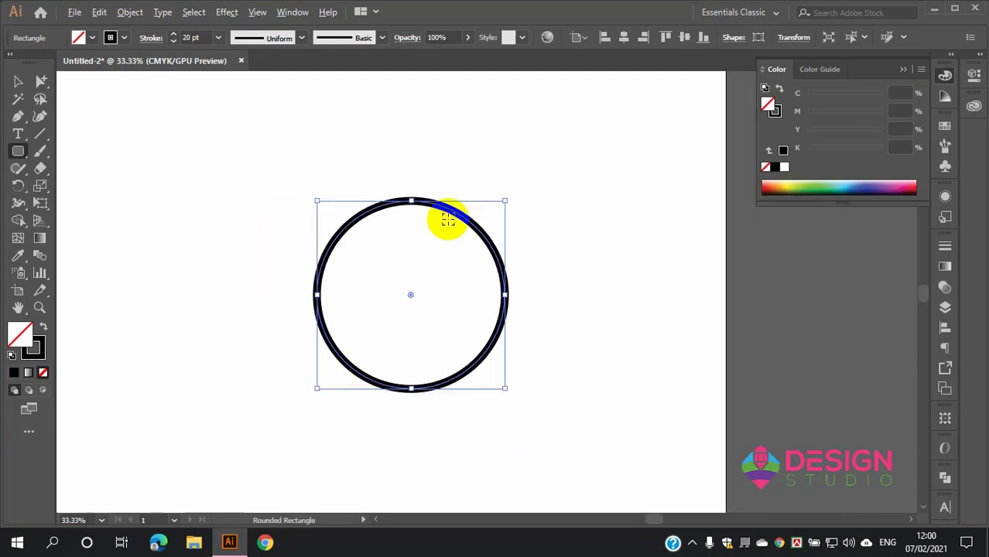
left_click(18, 81)
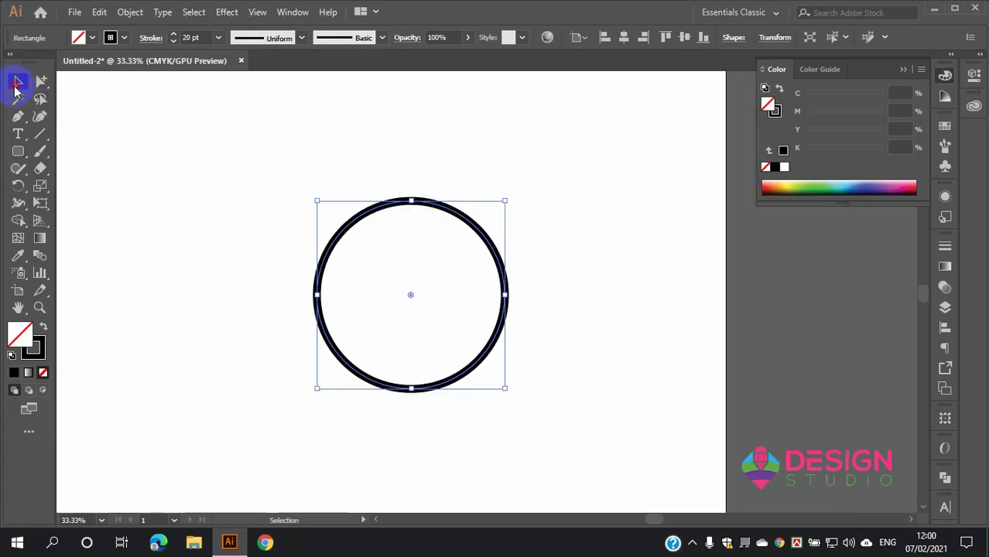
left_click_drag(302, 152, 345, 213)
key("Delete")
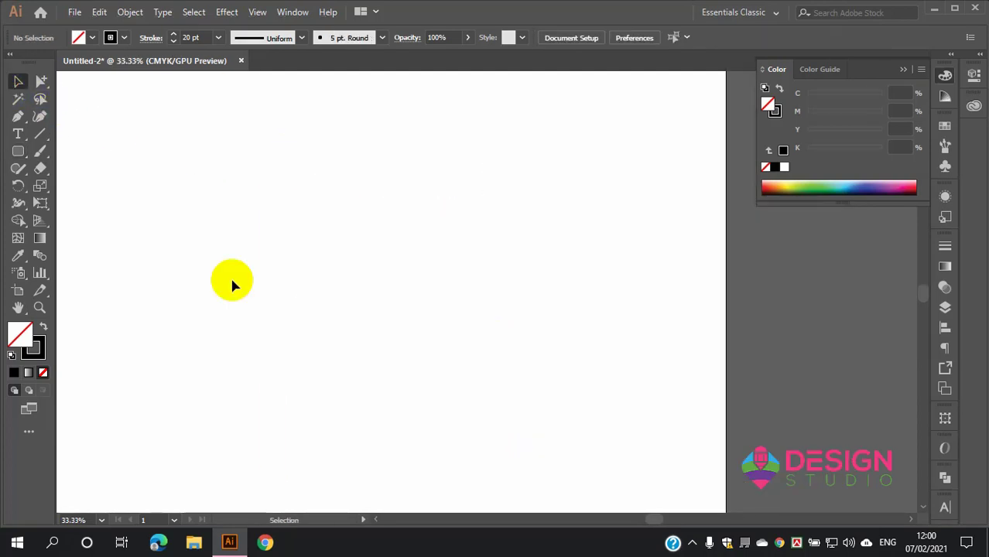
left_click(18, 153)
left_click(218, 198)
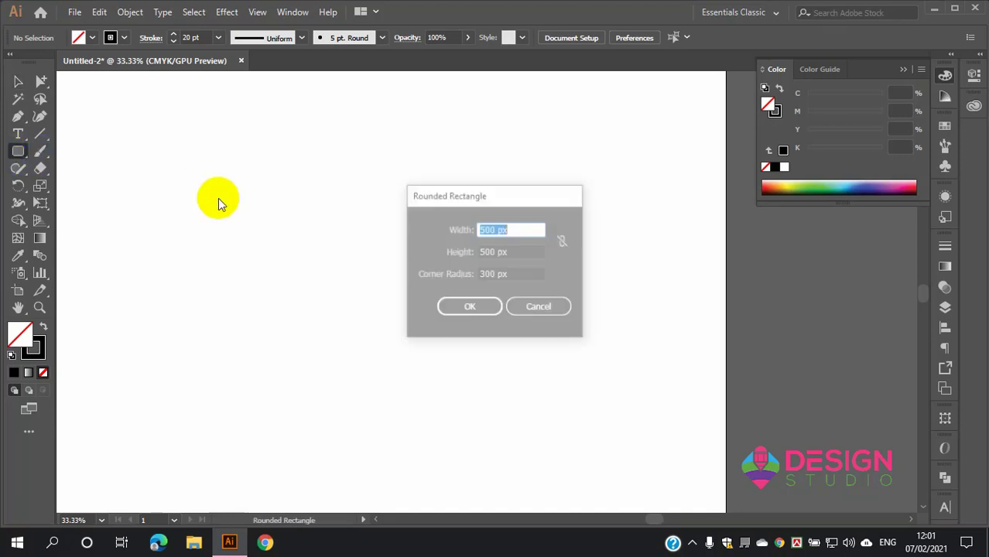
left_click_drag(520, 275, 442, 280)
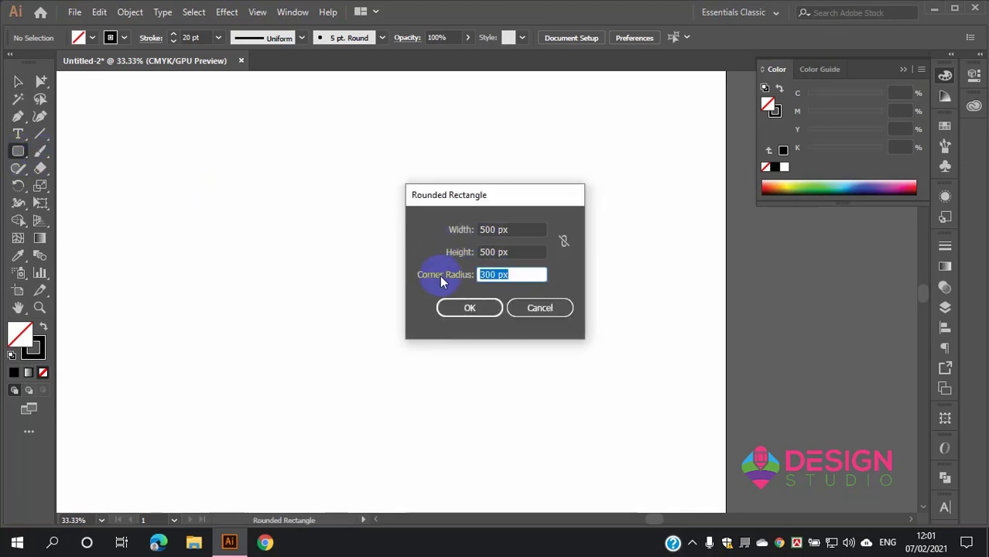
type("150")
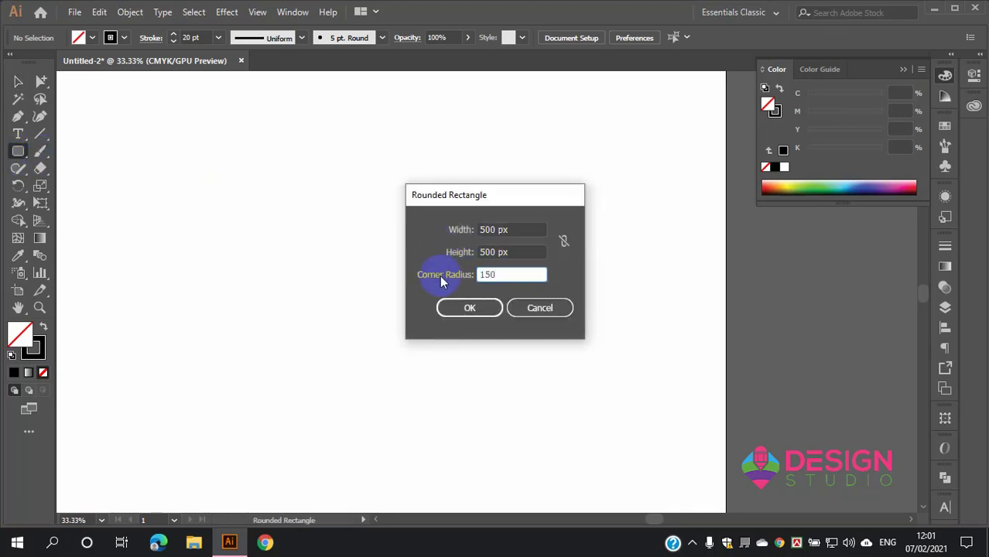
left_click(469, 307)
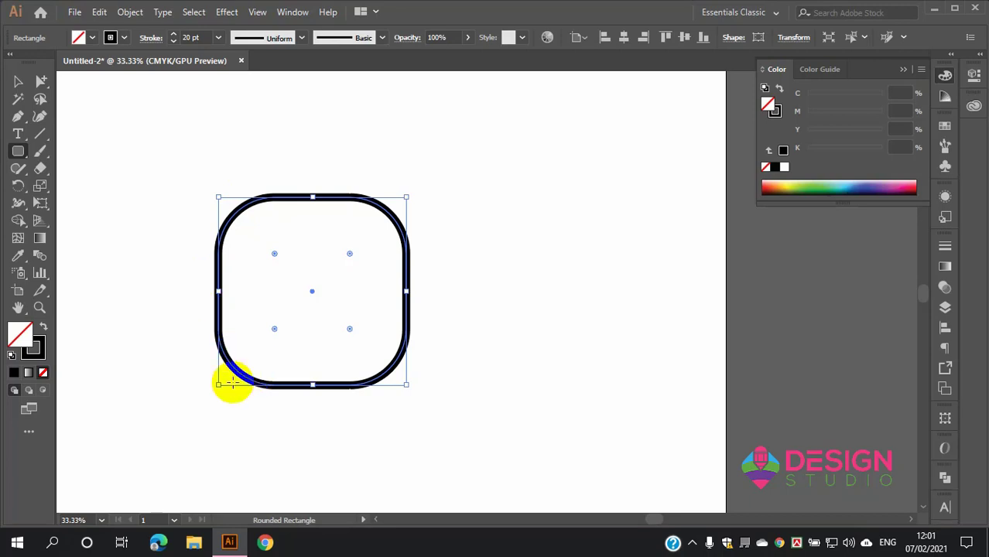
left_click(19, 83)
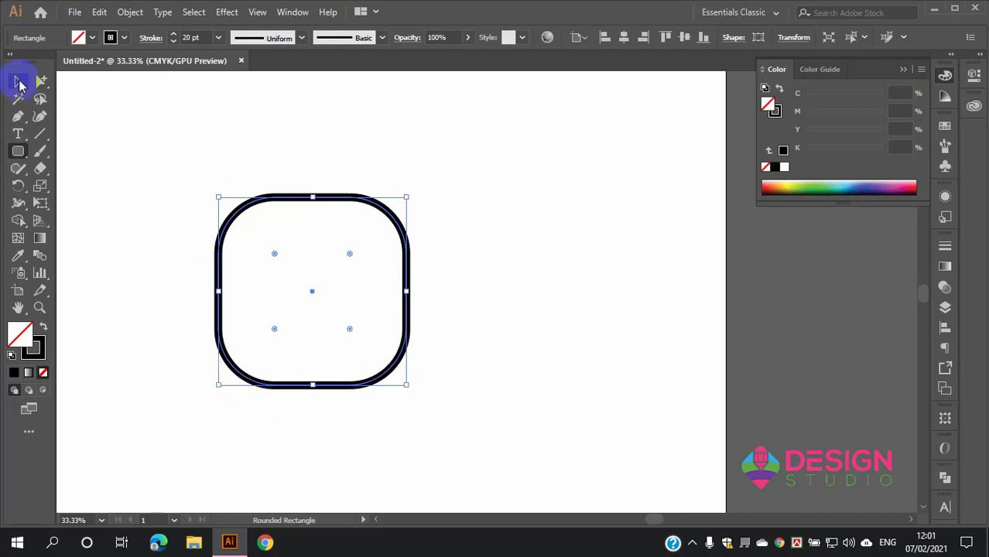
key("ctrl+minus")
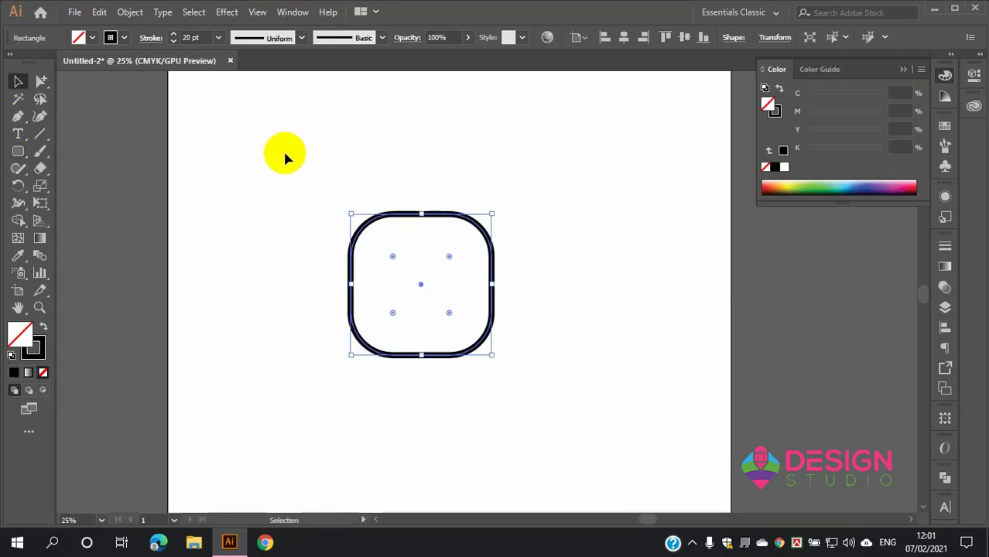
key("Delete")
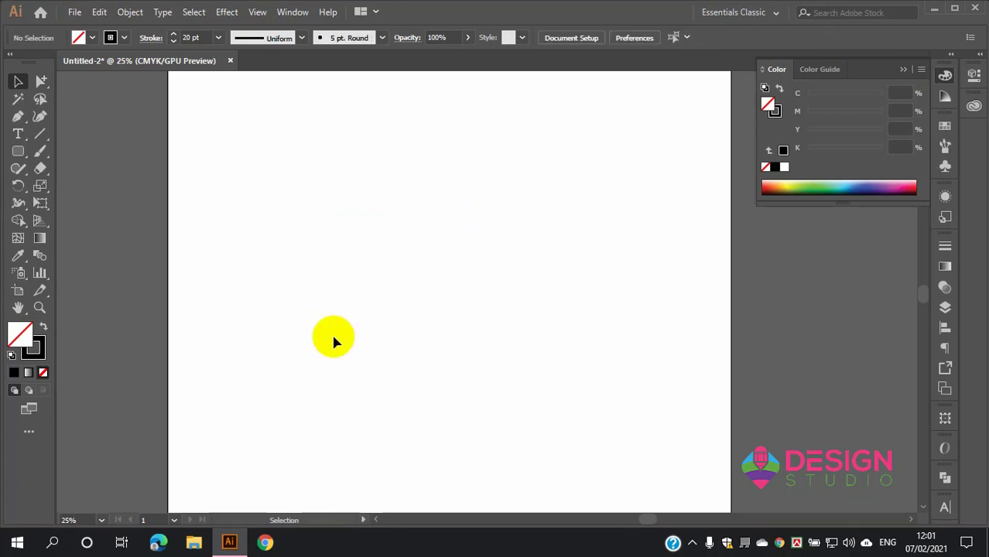
Step: Draw a large square and drag a Live Corner widget to round corners to about 144 px
left_click_drag(18, 151, 51, 150)
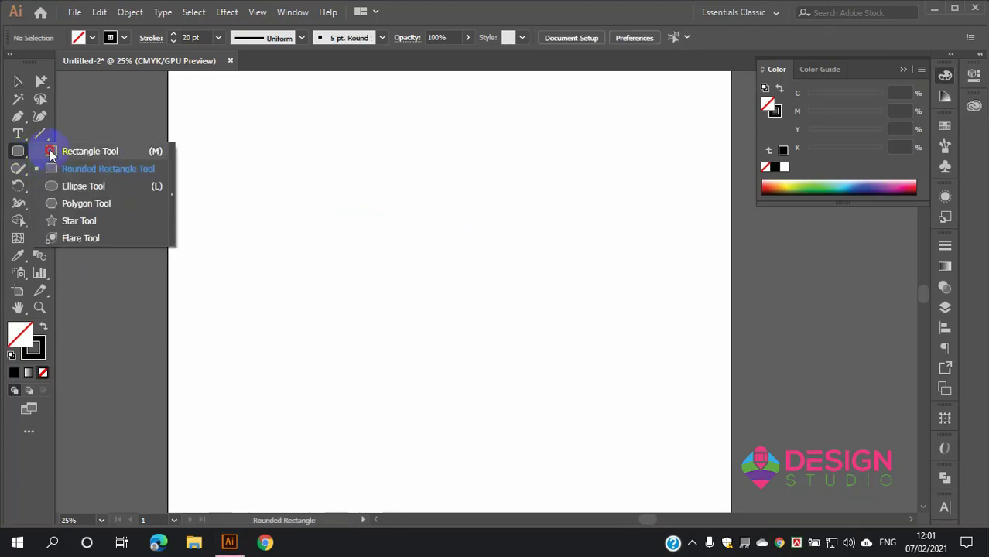
left_click_drag(322, 198, 550, 374)
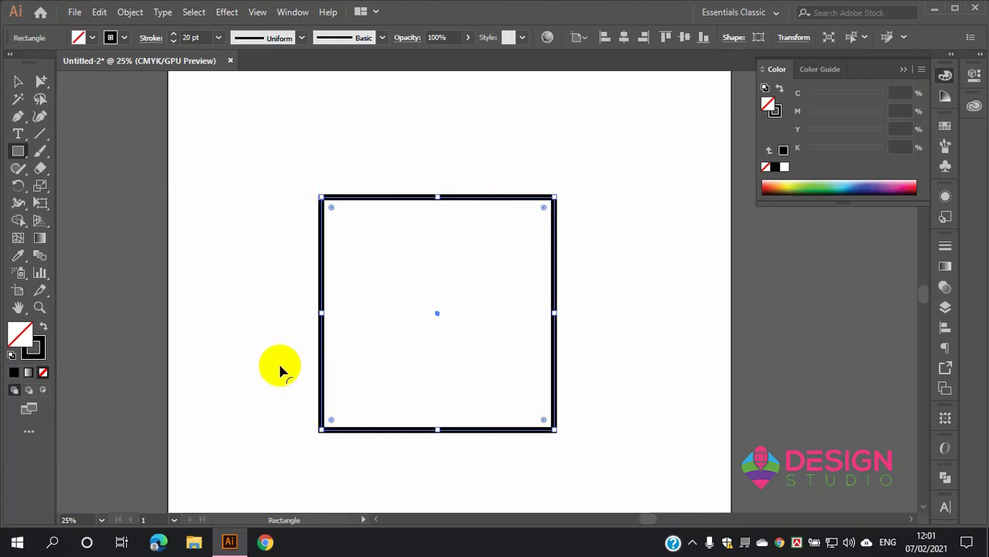
left_click(19, 82)
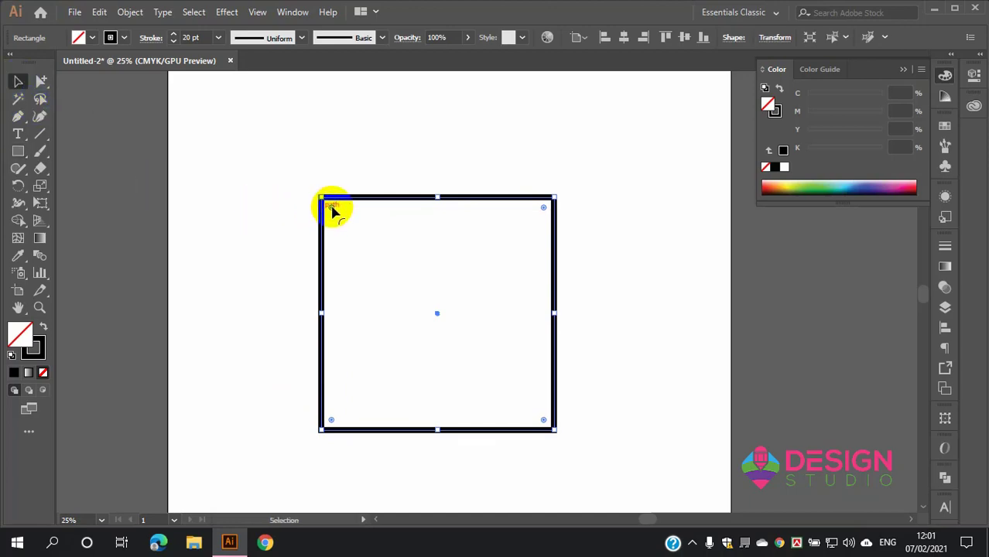
mouse_move(331, 209)
left_mouse_down()
mouse_move(409, 319)
mouse_move(340, 246)
left_mouse_up()
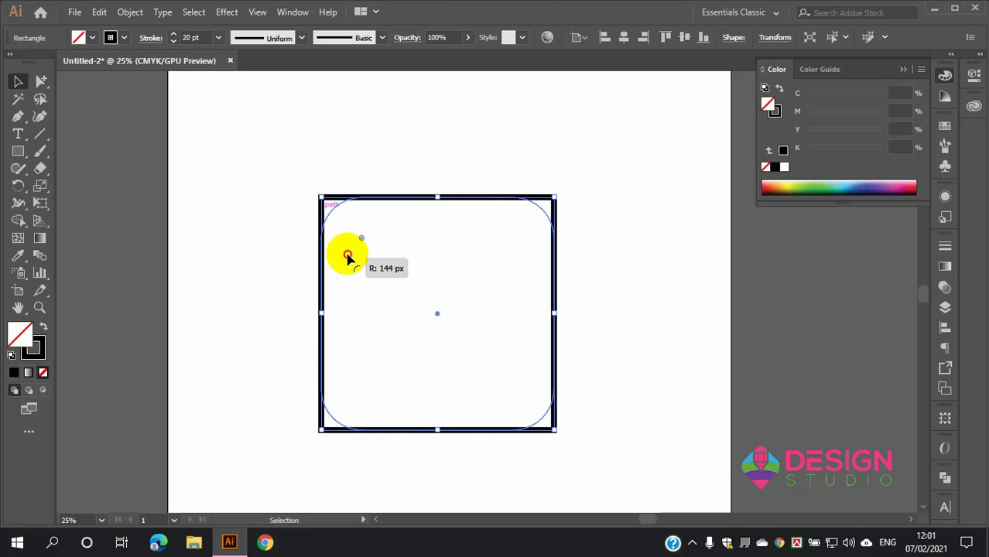
left_click(597, 268)
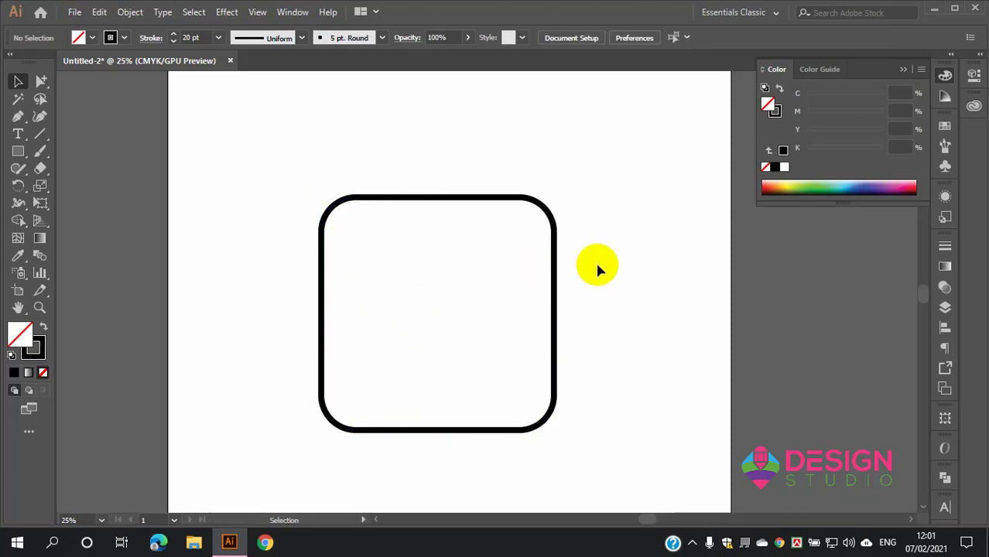
Step: Round two opposite corners to about 825 px, undoing trials, leaving a pointed leaf shape
key("ctrl+z")
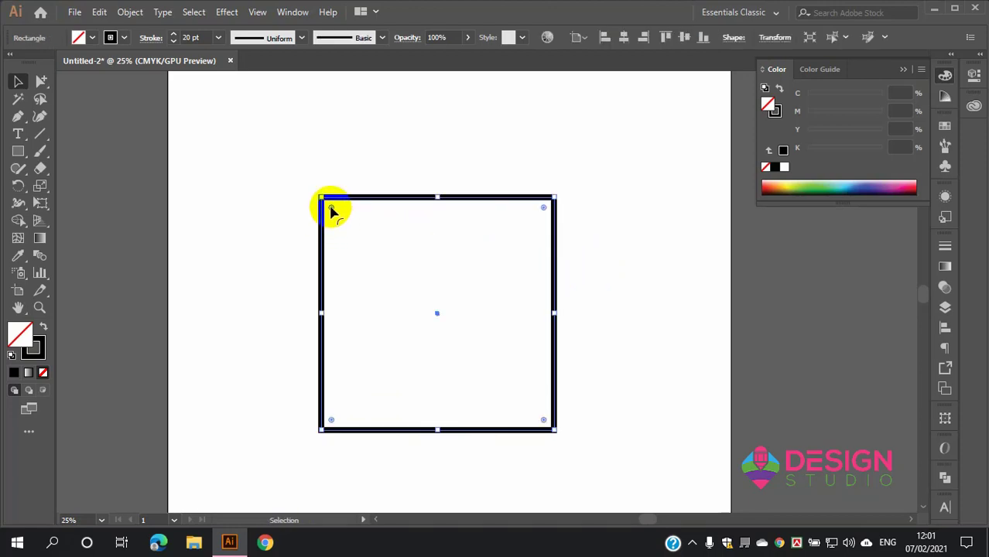
left_click_drag(332, 211, 332, 211)
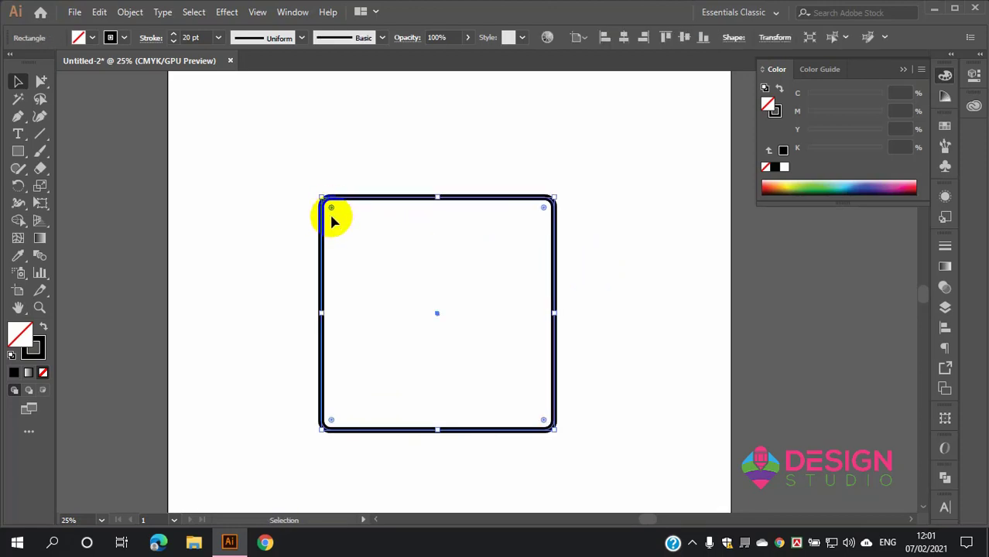
key("ctrl")
key("ctrl+z")
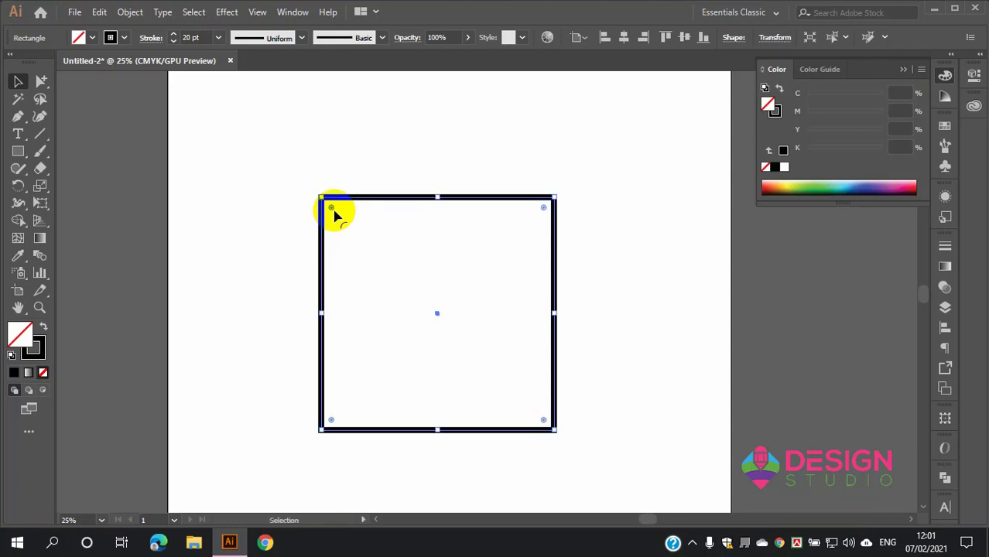
left_click_drag(331, 211, 452, 329)
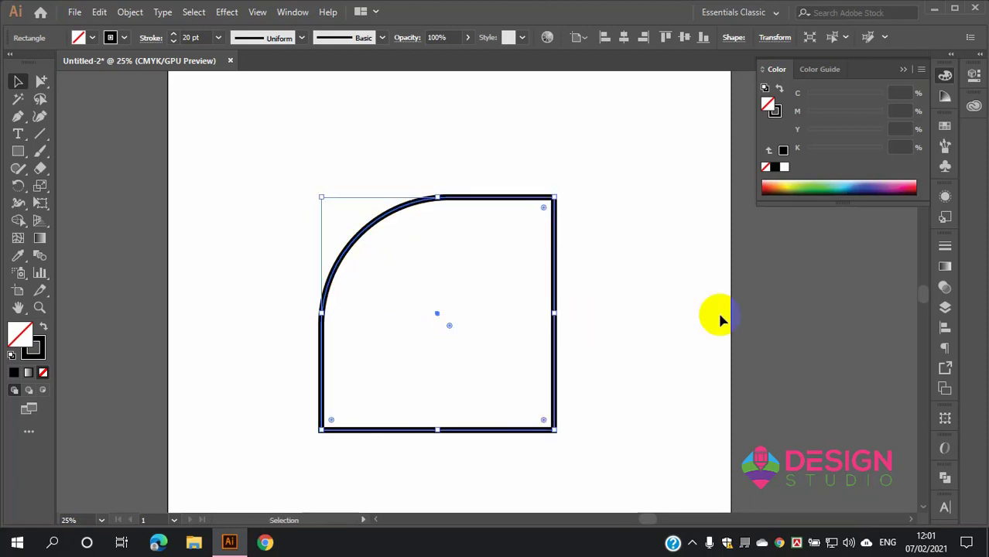
key("ctrl+z")
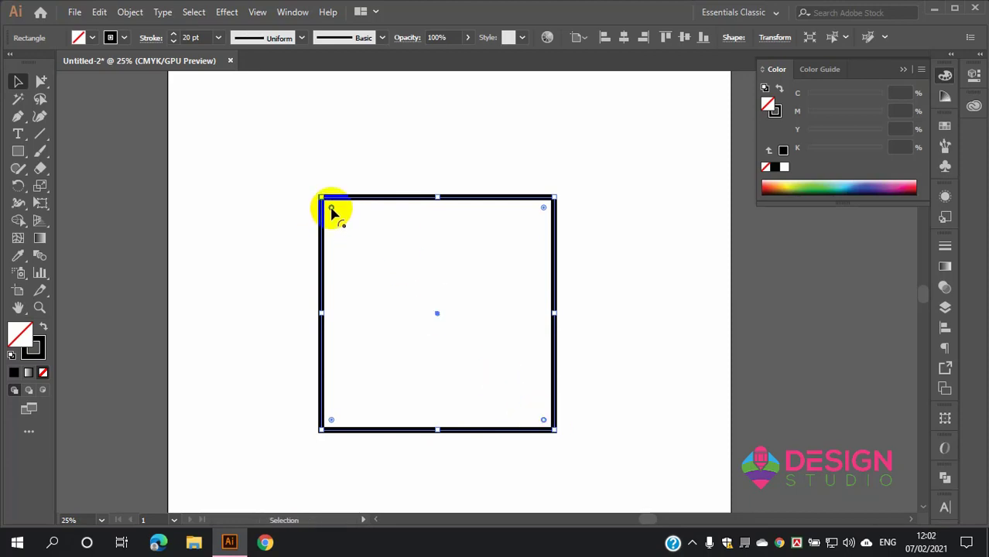
left_click_drag(332, 207, 422, 354)
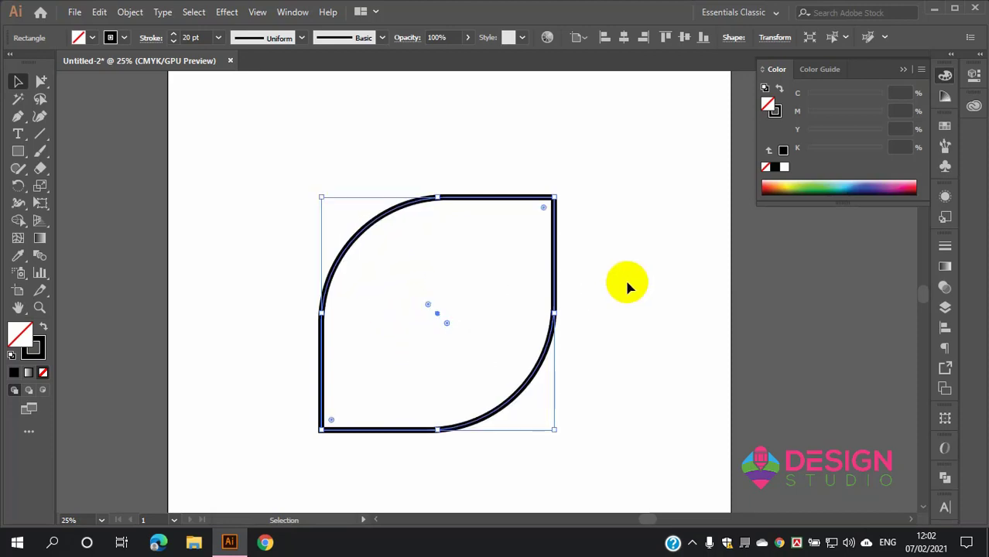
key("ctrl+z")
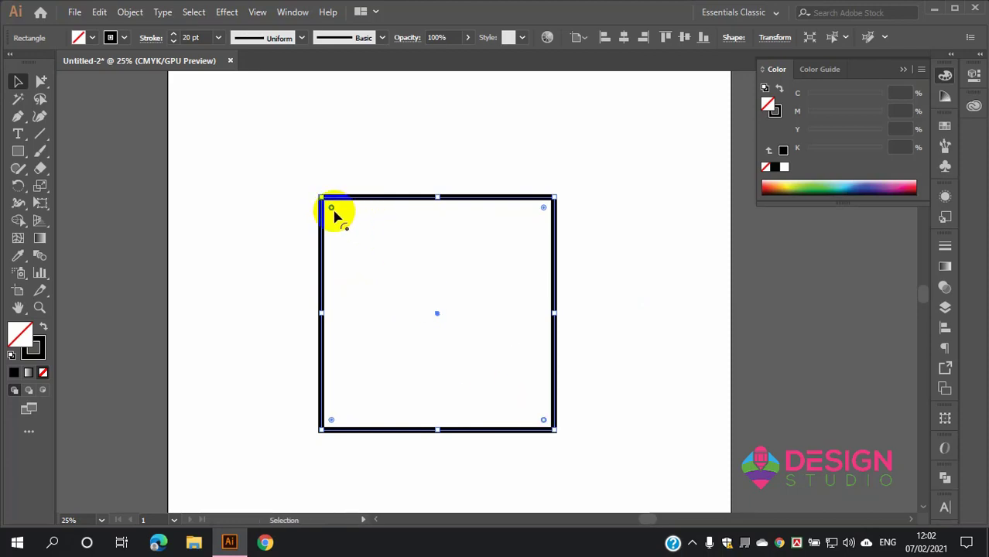
mouse_move(331, 208)
left_mouse_down()
mouse_move(403, 295)
mouse_move(568, 435)
left_mouse_up()
left_click(618, 367)
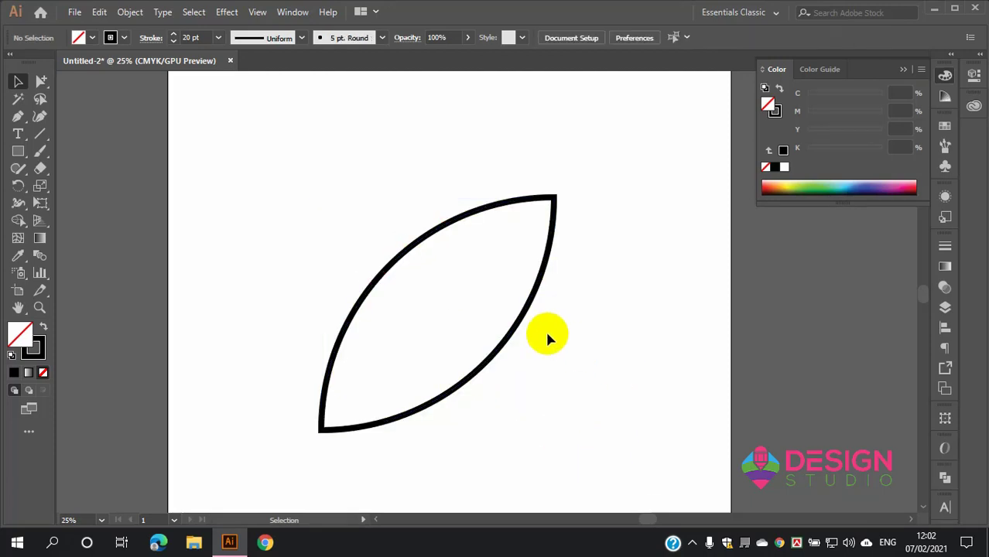
scroll(495, 295, "down", 1)
scroll(457, 262, "up", 1)
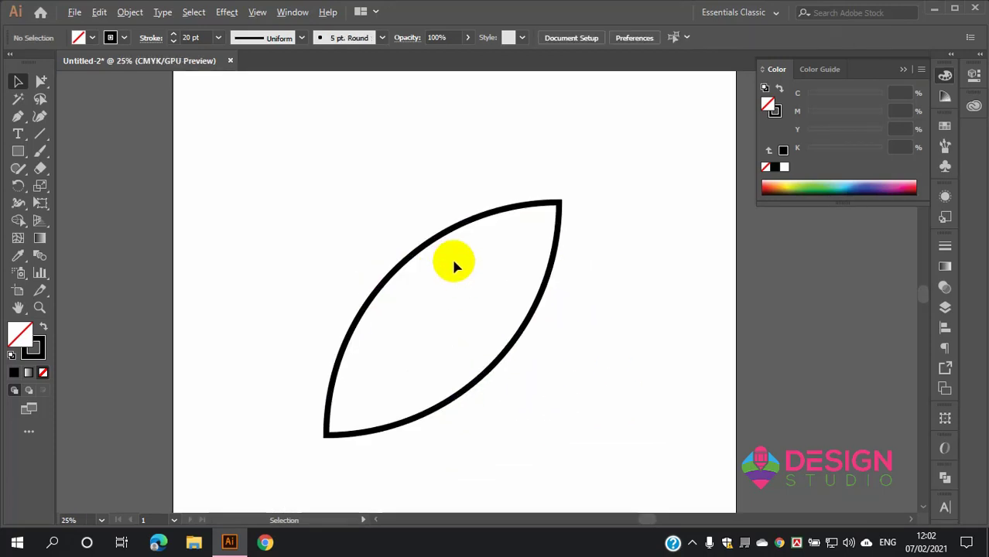
Step: Undo the leaf rounding so the square has four sharp corners, then deselect it
key("ctrl+z")
key("ctrl+z")
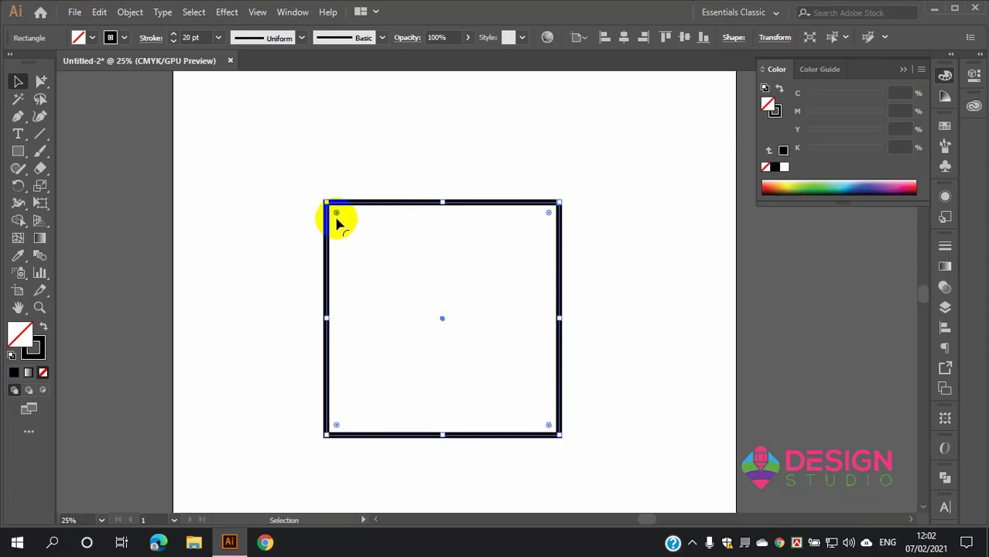
left_click(18, 82)
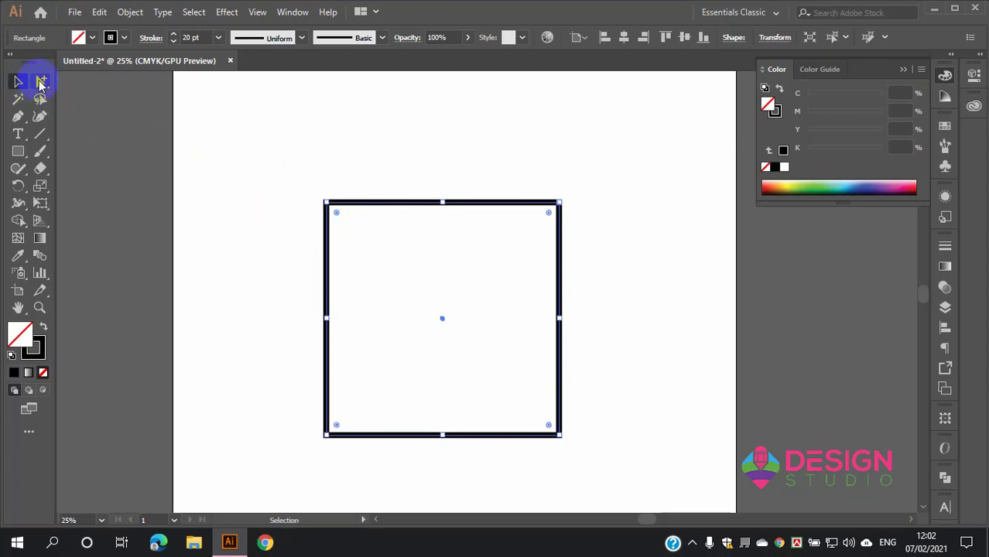
left_click(238, 153)
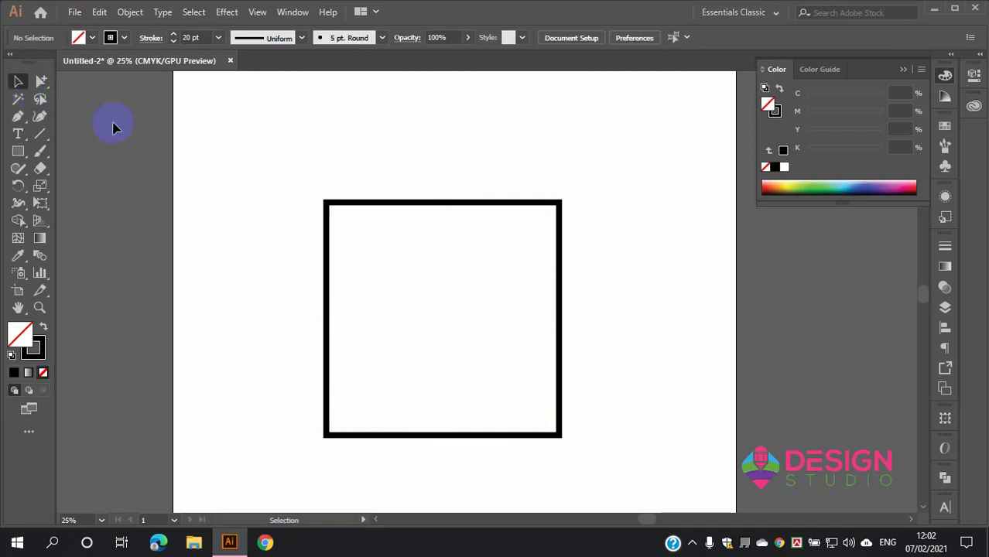
left_click(487, 227)
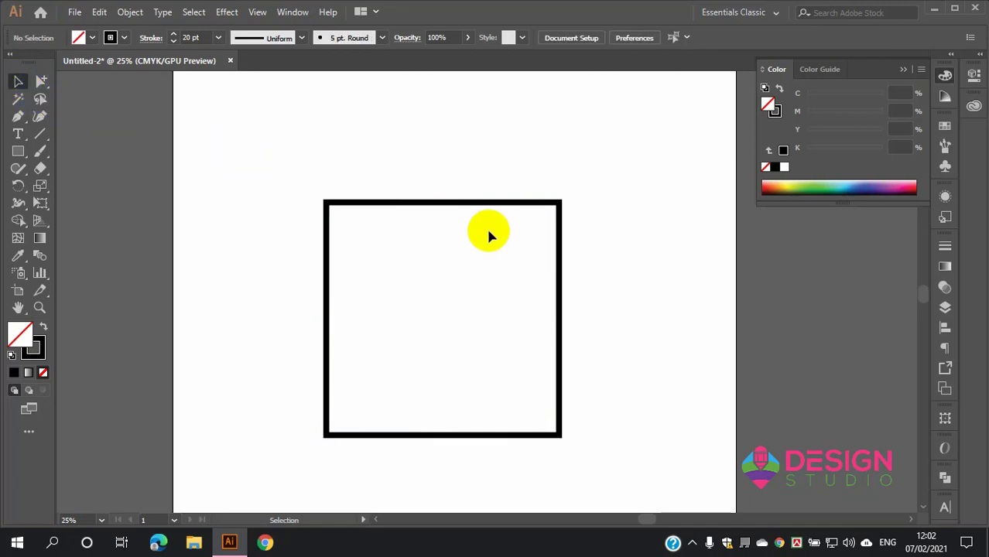
left_click(39, 82)
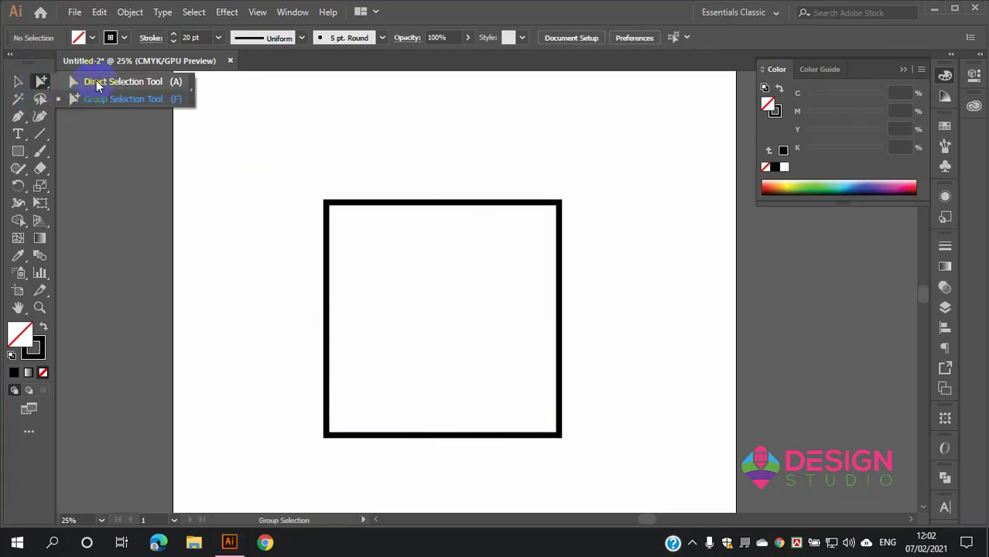
left_click(96, 83)
left_click_drag(240, 153, 613, 459)
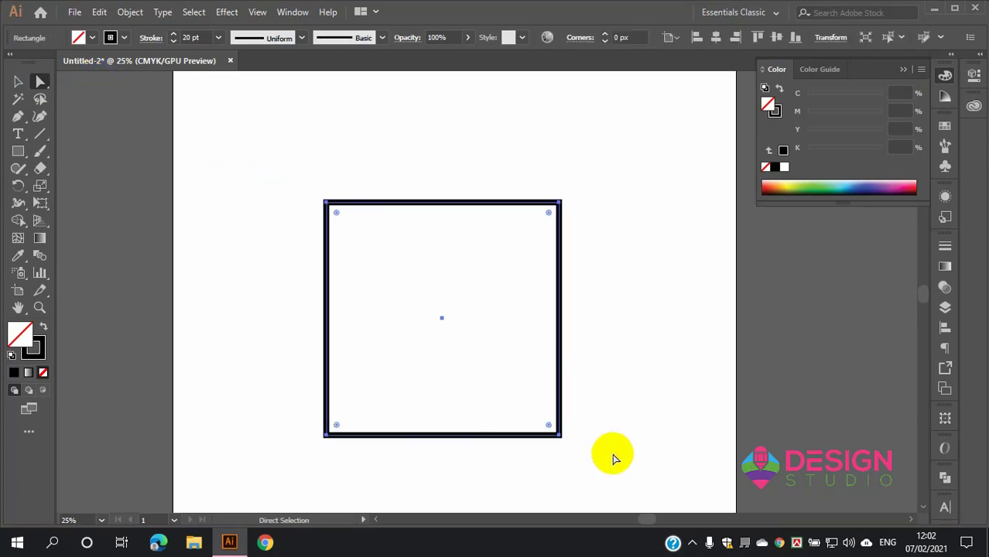
left_click(605, 38)
left_click(605, 39)
left_click(606, 39)
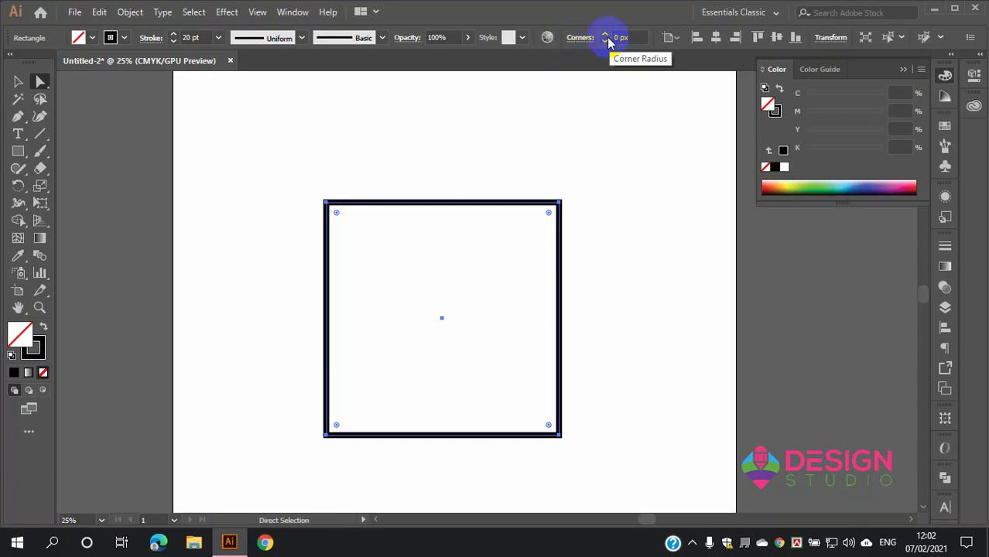
left_click(607, 39)
left_click(606, 38)
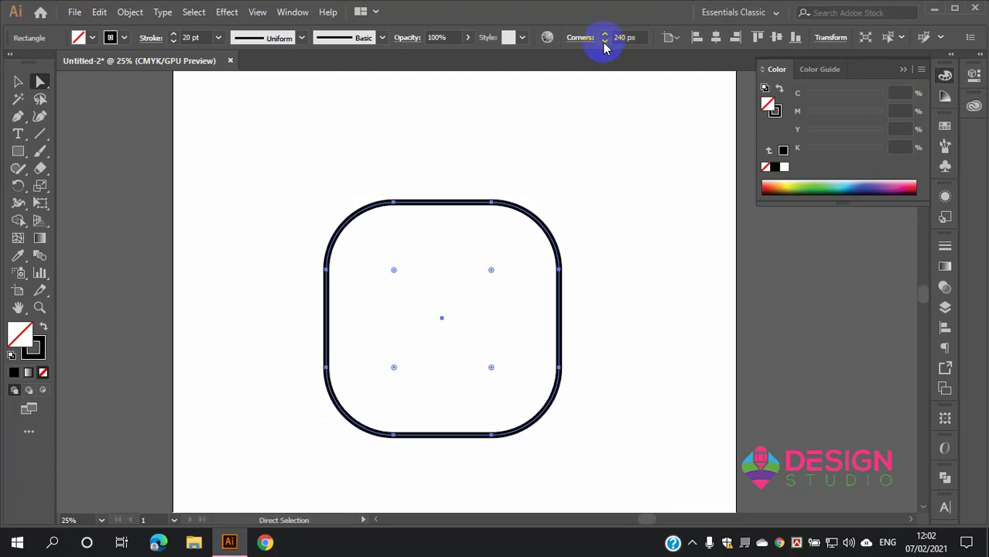
left_click(606, 41)
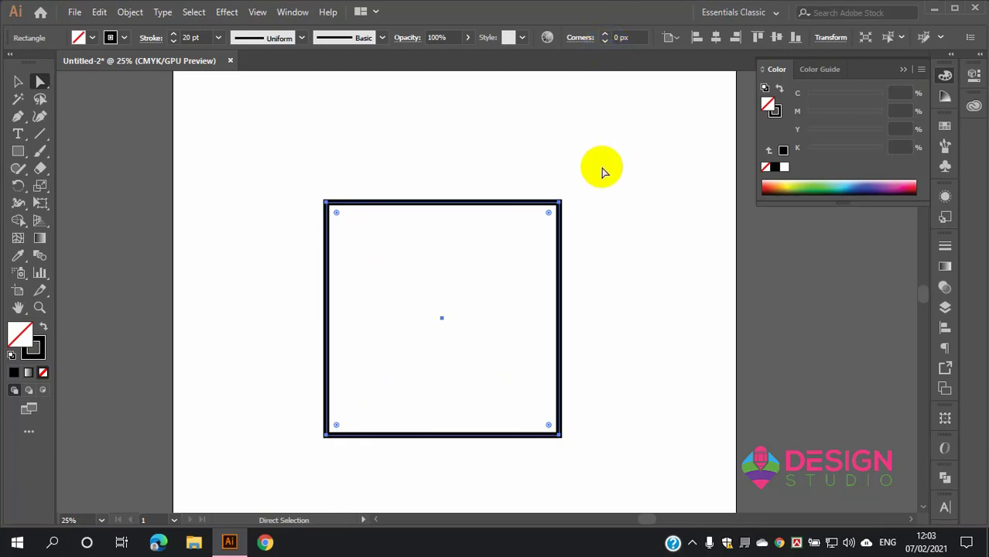
left_click(582, 200)
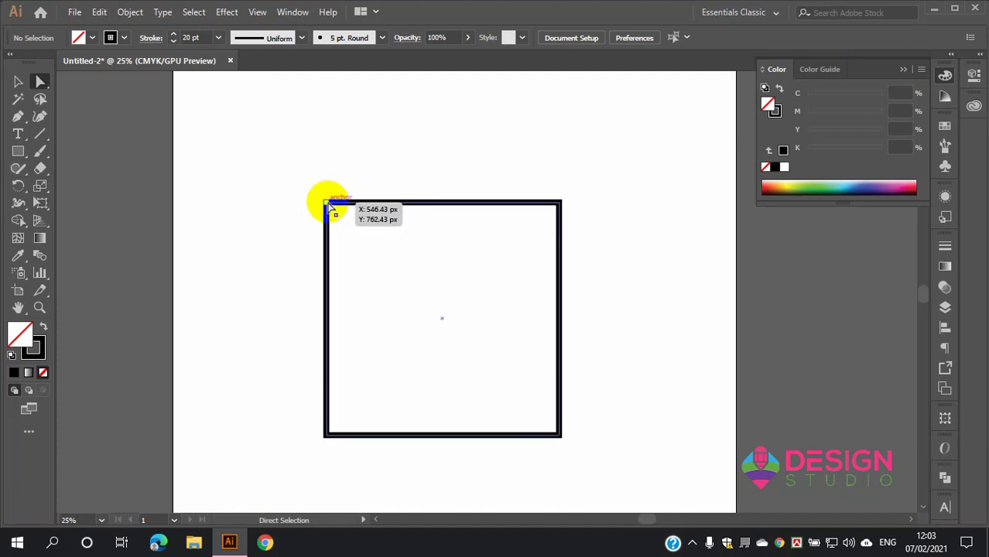
left_click(330, 205)
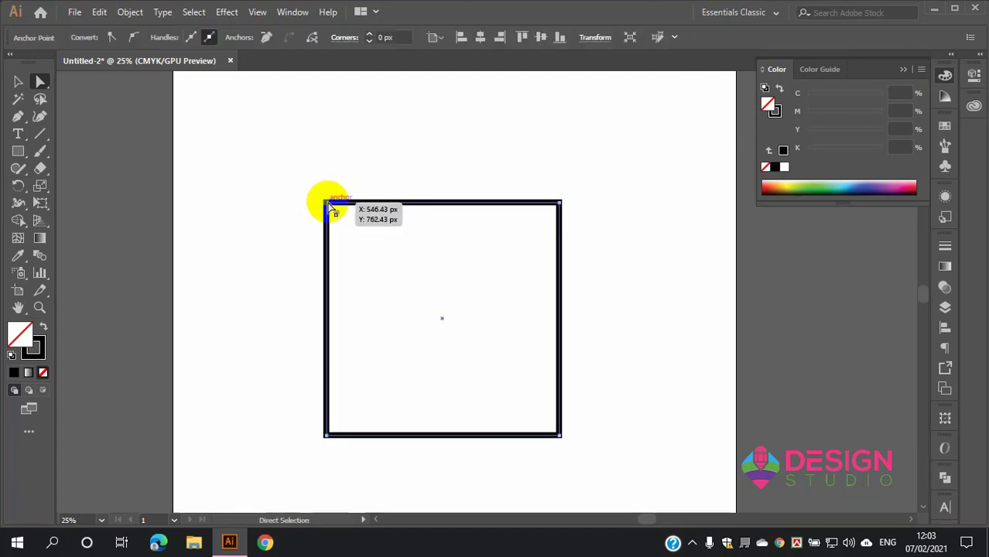
left_click(559, 436, "shift")
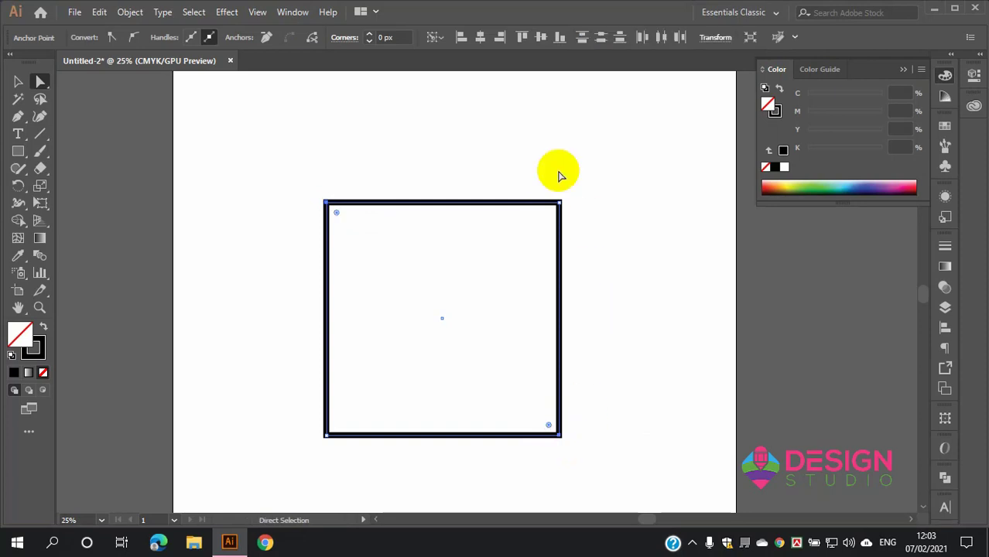
left_click(369, 35)
left_click_drag(368, 38, 372, 43)
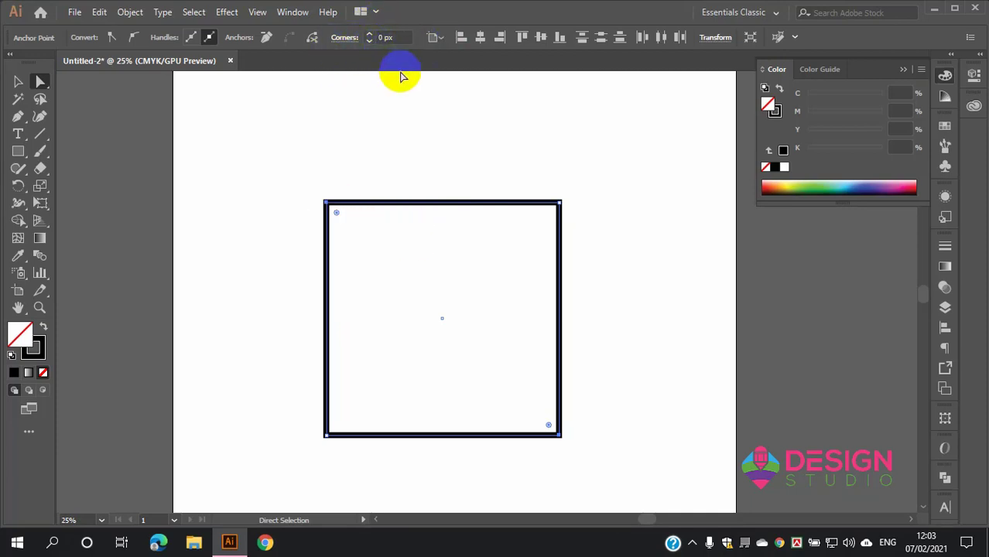
Step: Select the square and delete it
left_click(18, 82)
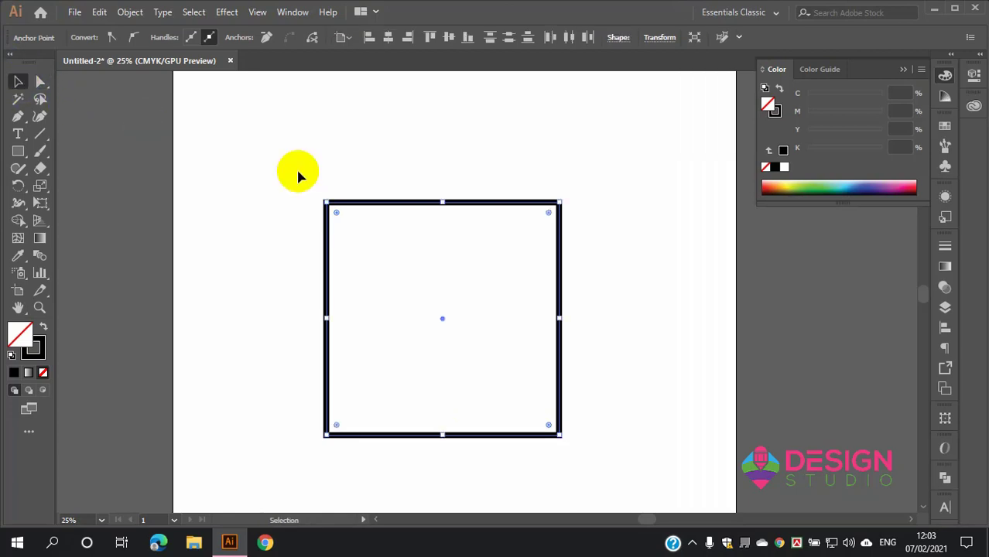
left_click(309, 176)
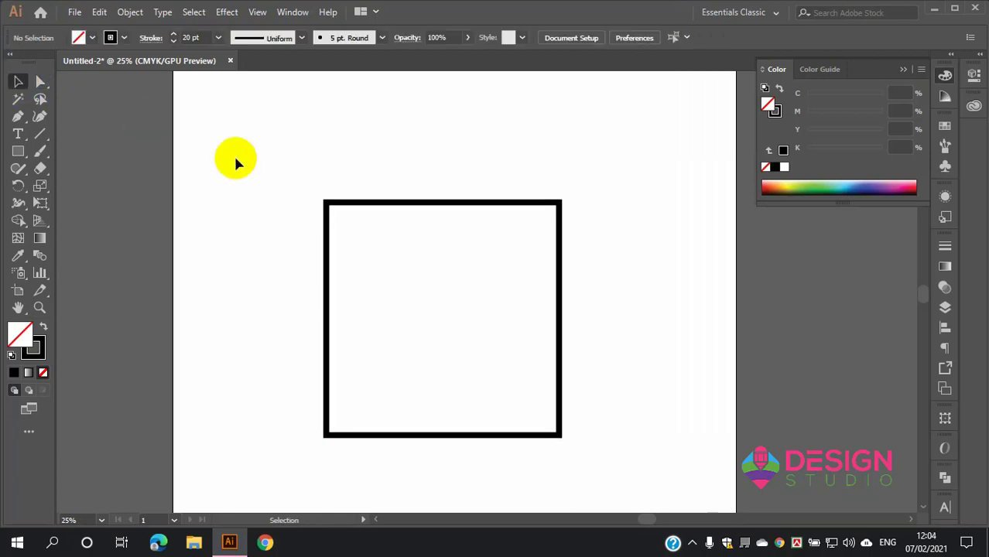
left_click_drag(271, 179, 474, 364)
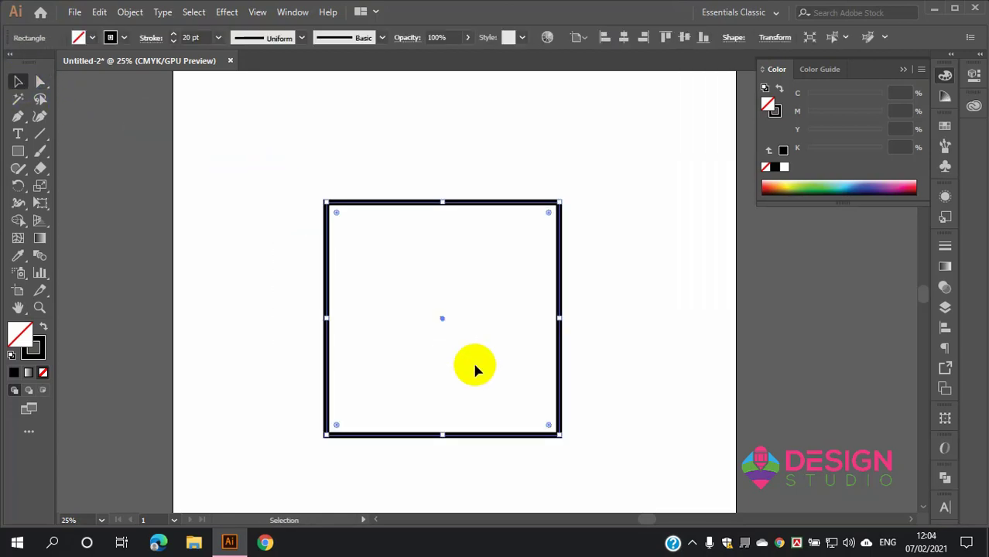
key("Delete")
Step: Draw a hexagon with the Polygon tool and move it toward the artboard centre
left_click_drag(20, 158, 65, 186)
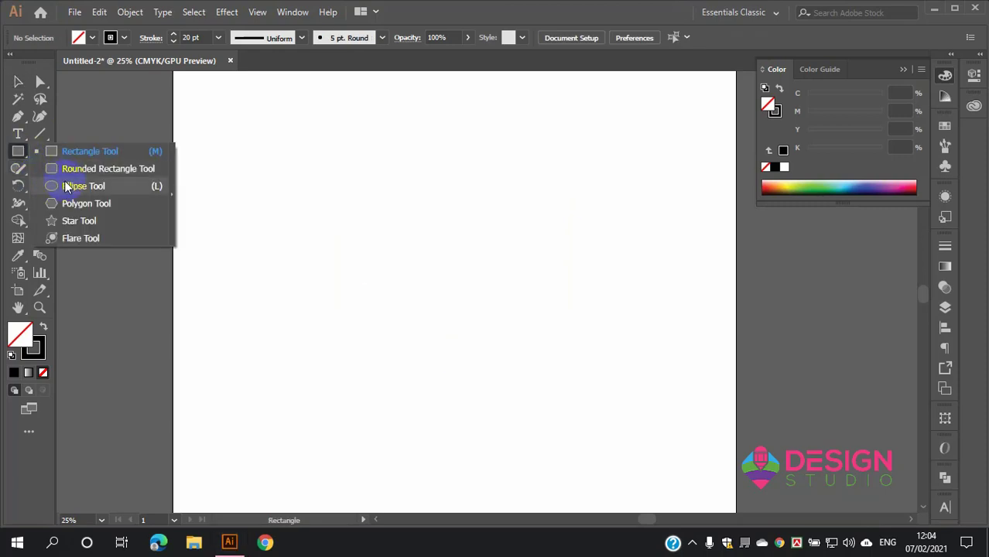
left_click_drag(65, 186, 81, 205)
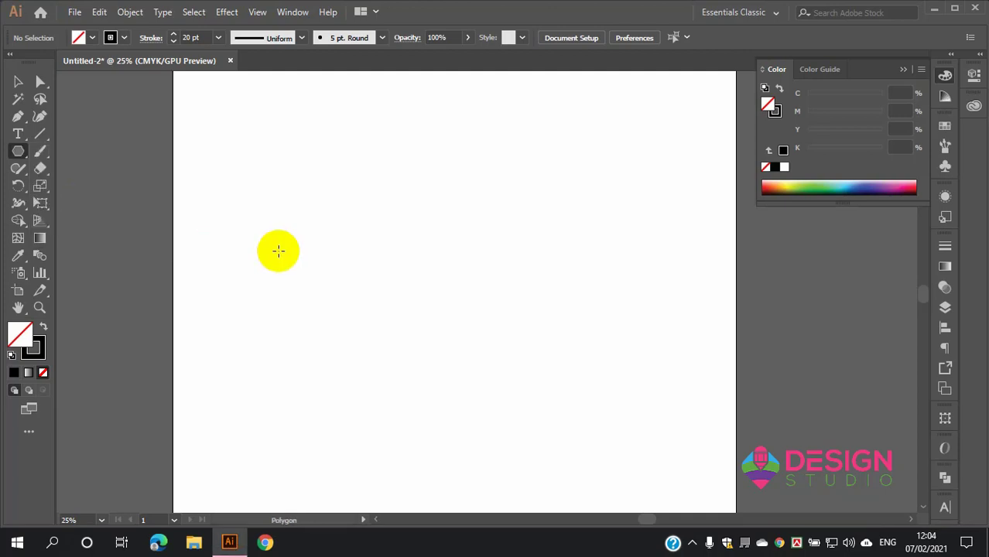
mouse_move(337, 175)
left_mouse_down()
mouse_move(442, 209)
mouse_move(429, 173)
left_mouse_up()
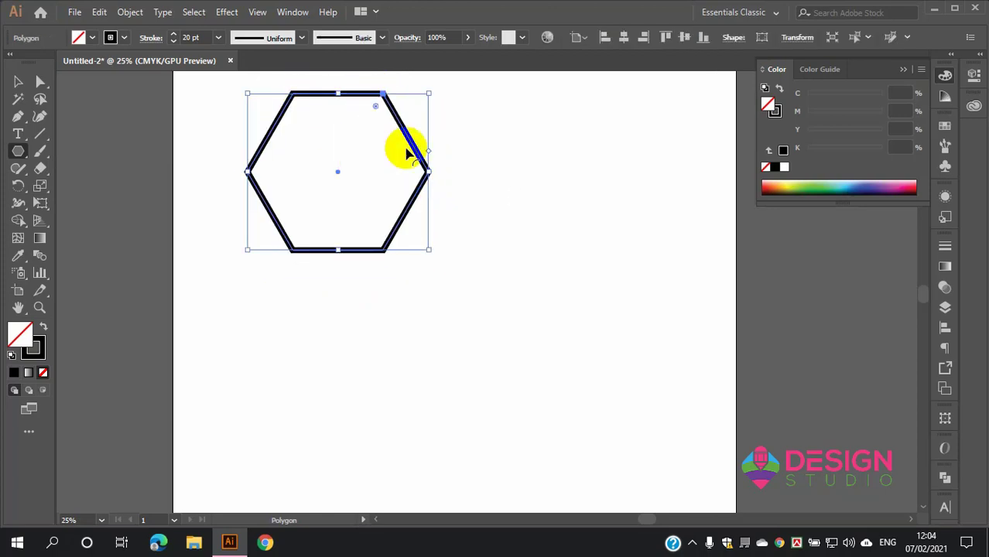
left_click(18, 82)
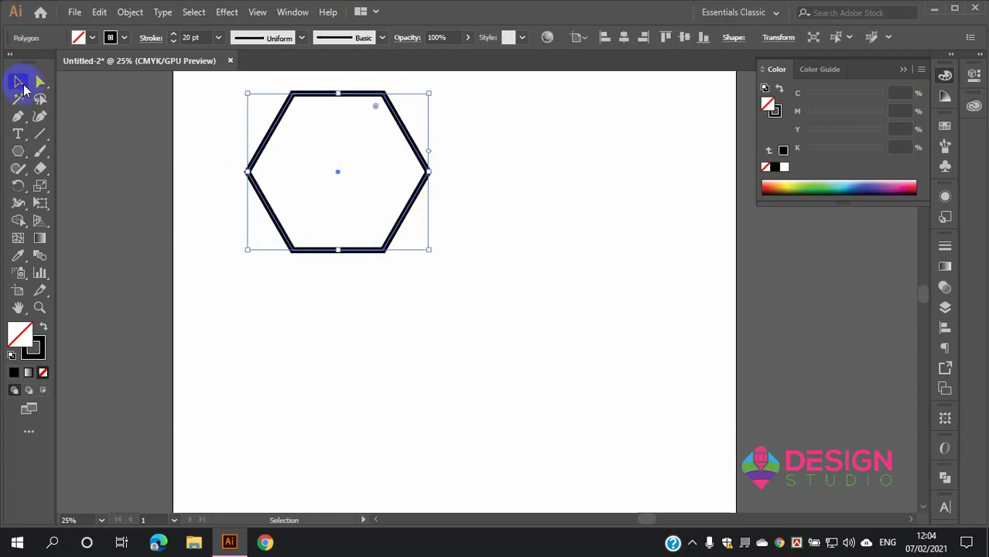
left_click(355, 184)
left_click_drag(426, 172, 505, 274)
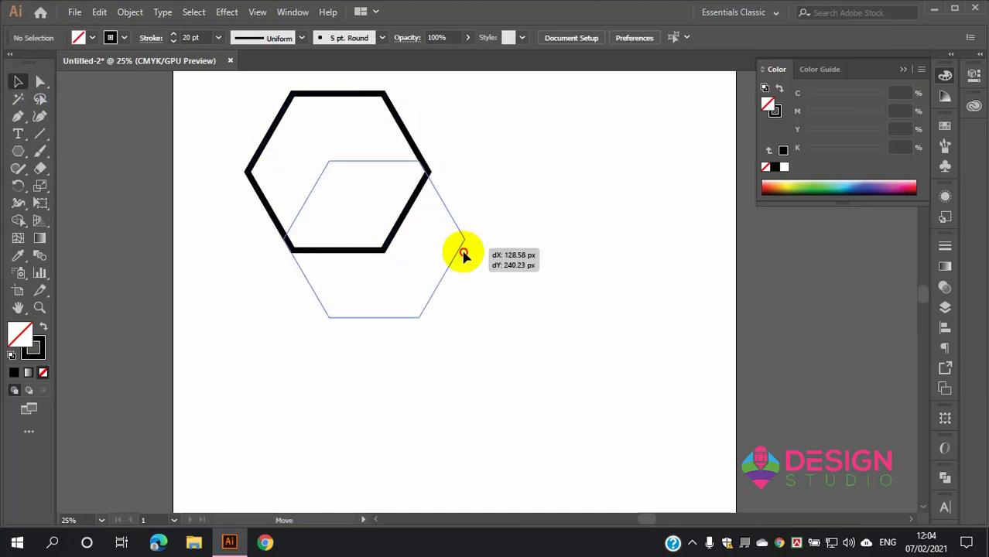
left_click(545, 241)
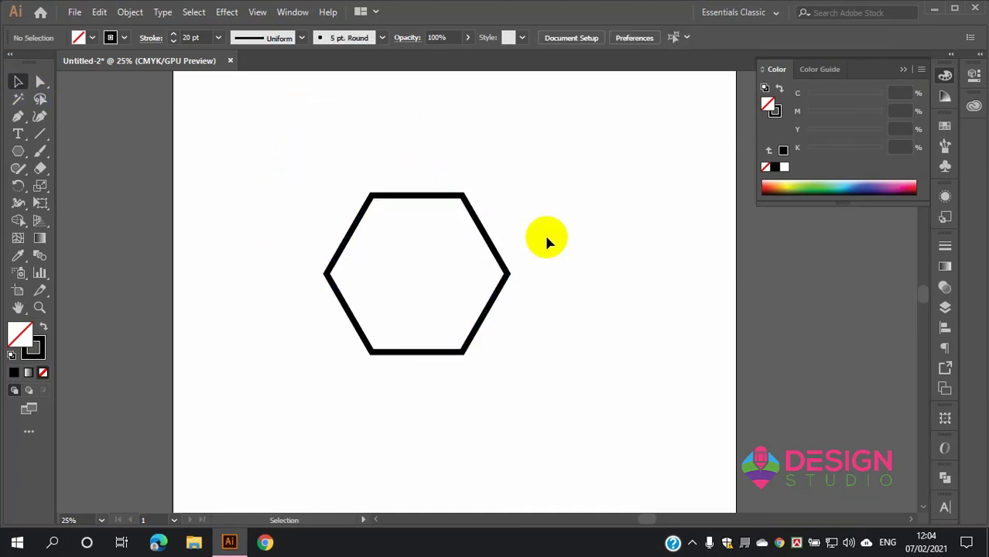
Step: Stretch the hexagon tall, undo the resize, then delete the hexagon
left_click(430, 204)
scroll(428, 201, "down", 3)
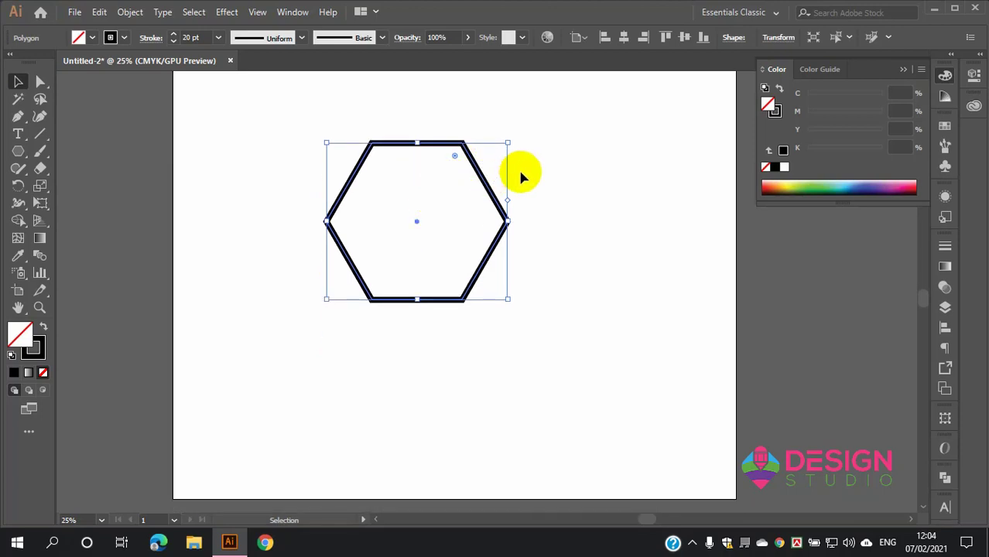
left_click_drag(508, 300, 466, 349)
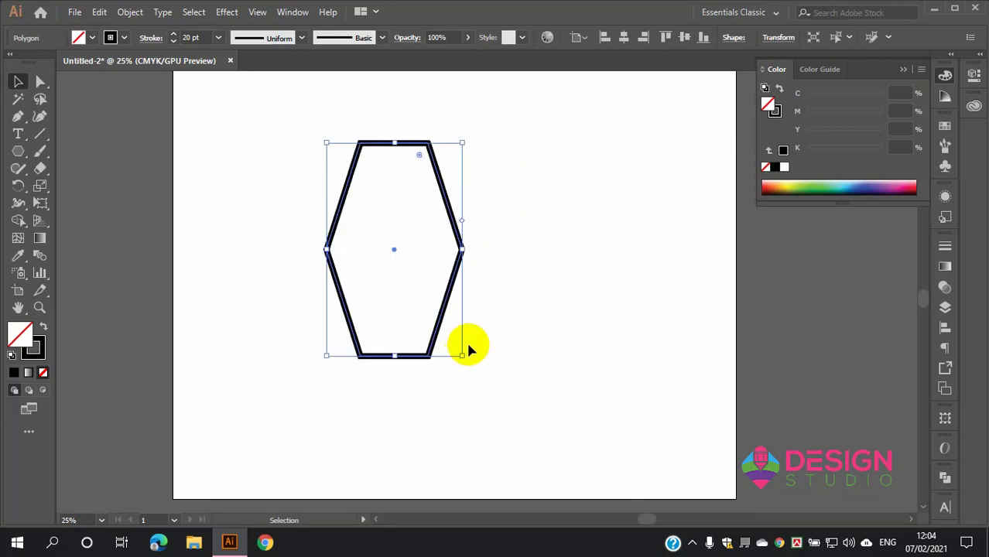
key("ctrl+z")
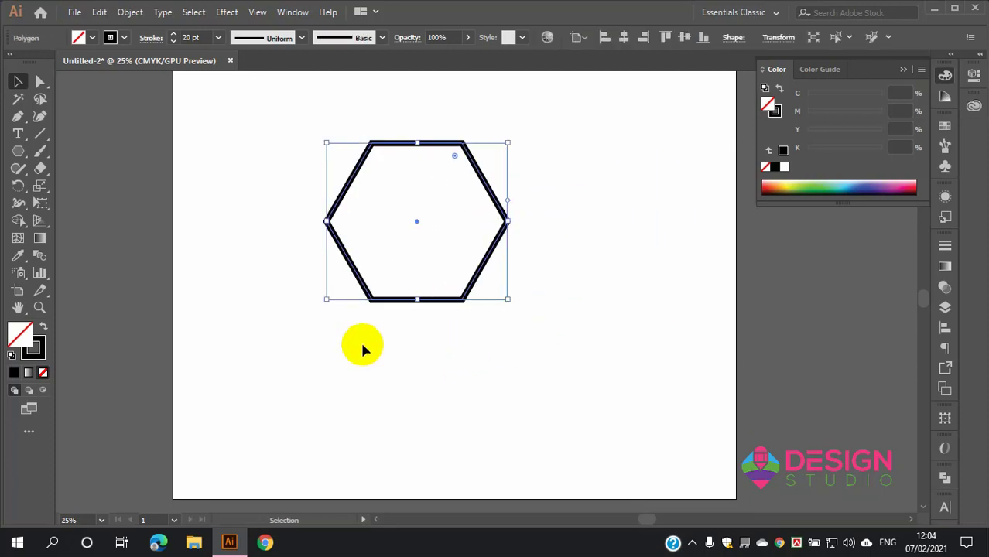
key("Delete")
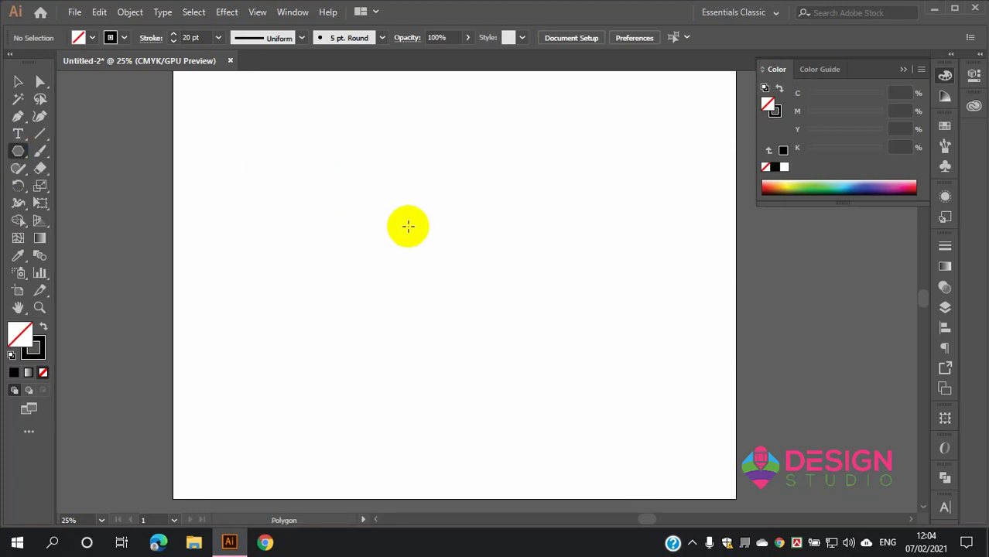
left_click(448, 237)
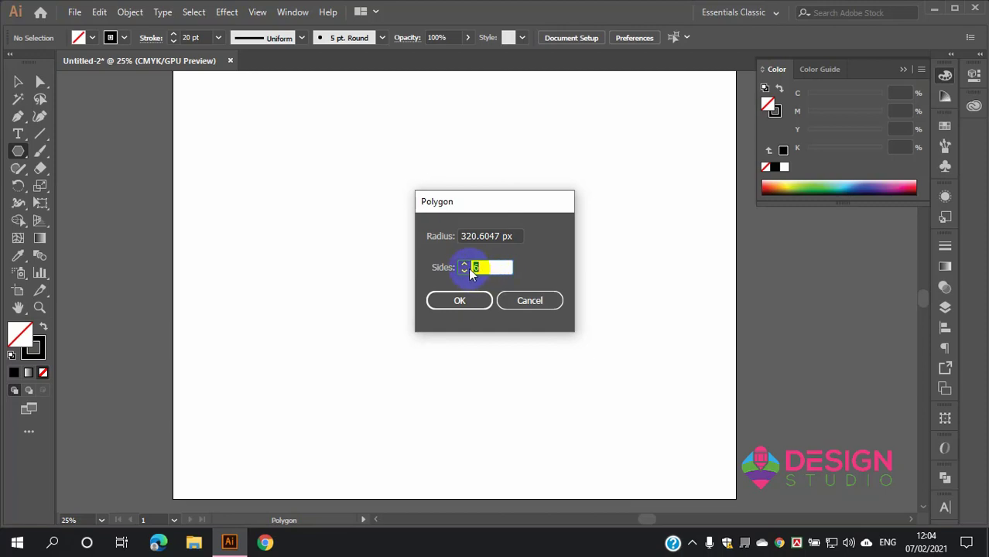
left_click(480, 267)
mouse_move(514, 236)
left_mouse_down()
mouse_move(473, 250)
mouse_move(453, 242)
left_mouse_up()
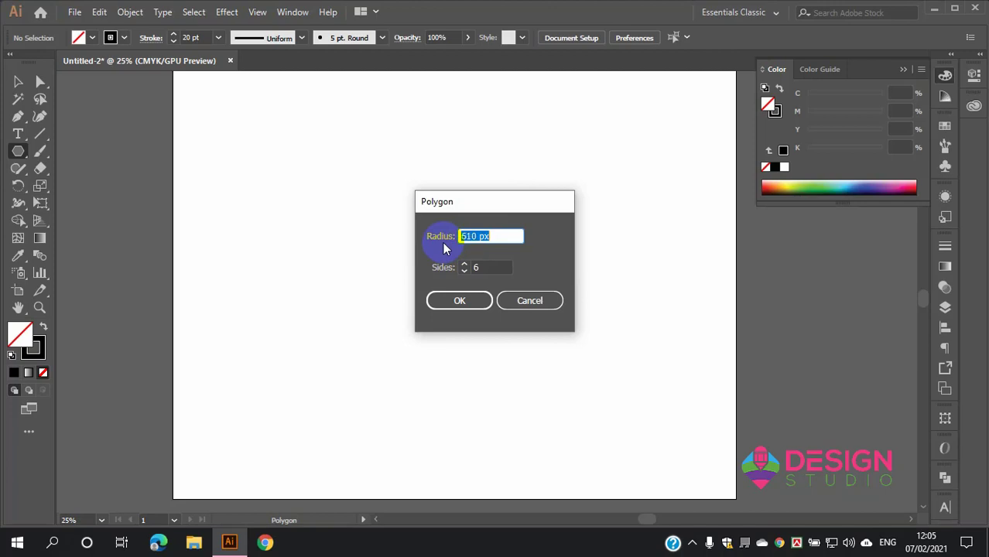
left_click(458, 300)
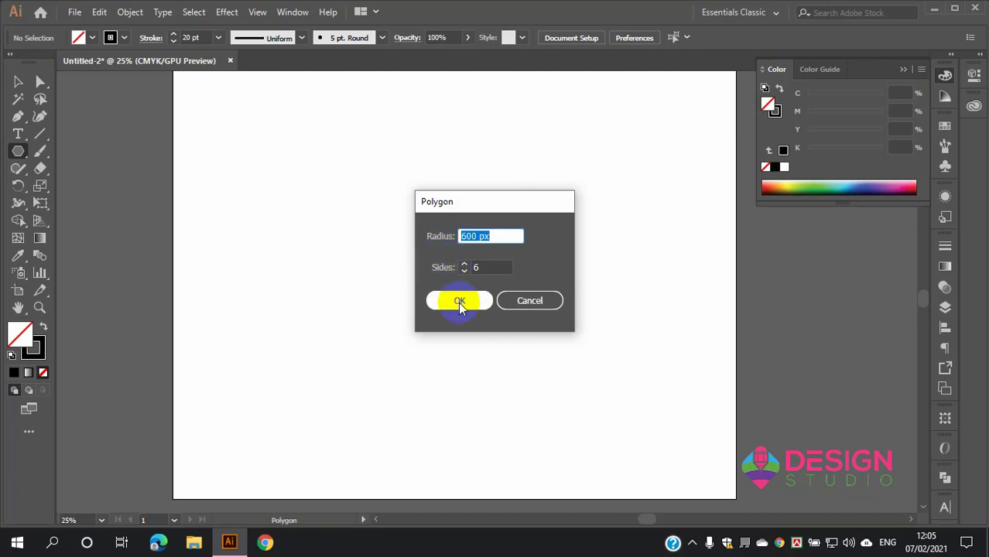
key("ctrl+minus")
scroll(515, 185, "up", 1)
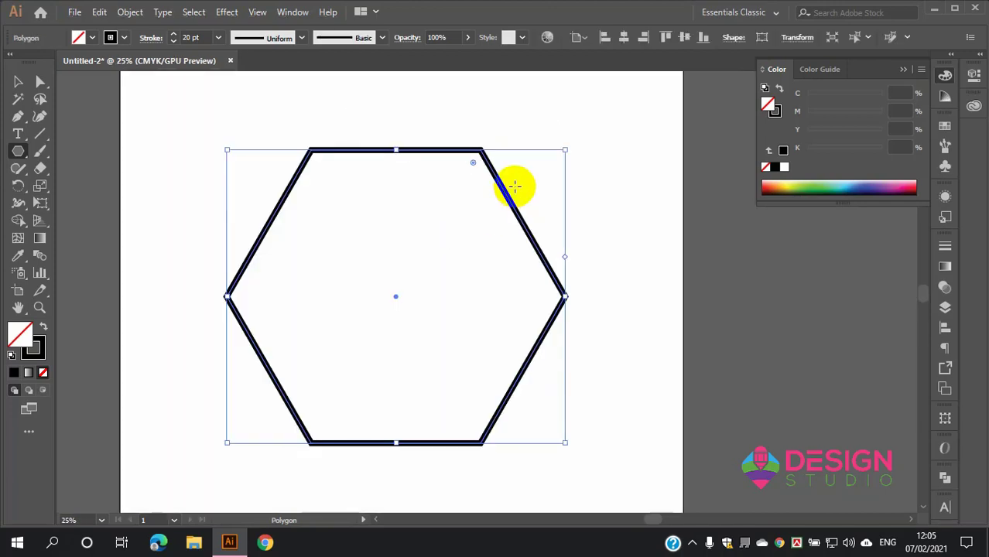
scroll(510, 184, "down", 1)
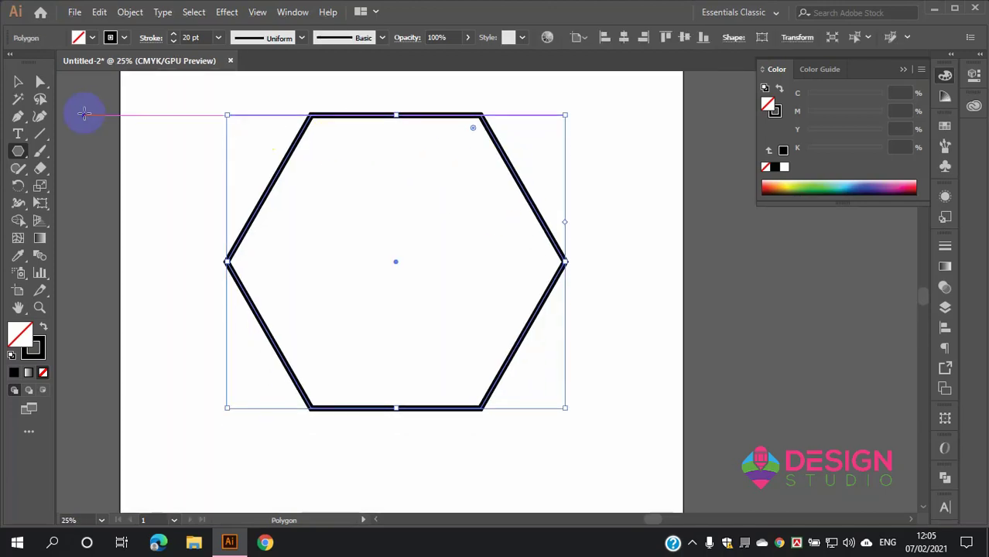
left_click(40, 82)
left_click(15, 84)
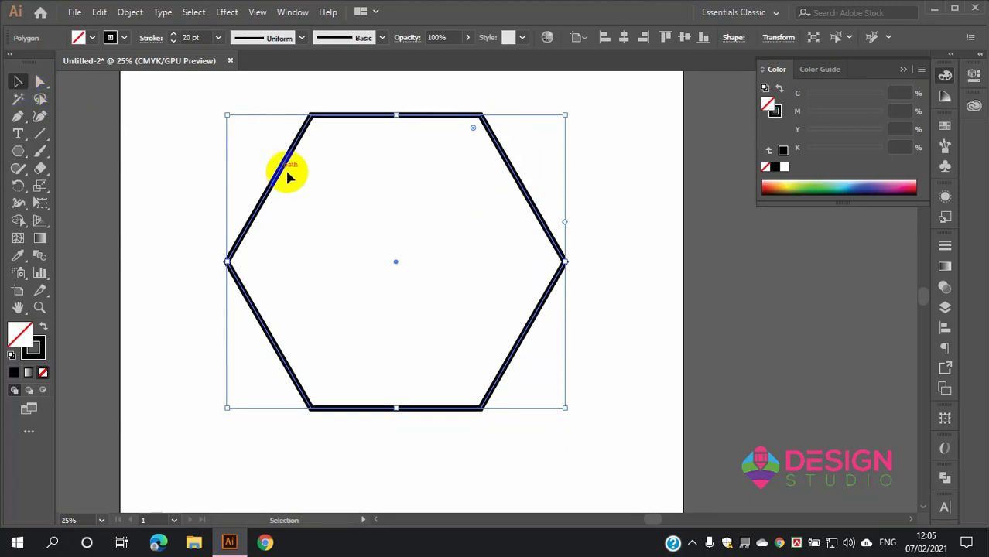
left_click(650, 262)
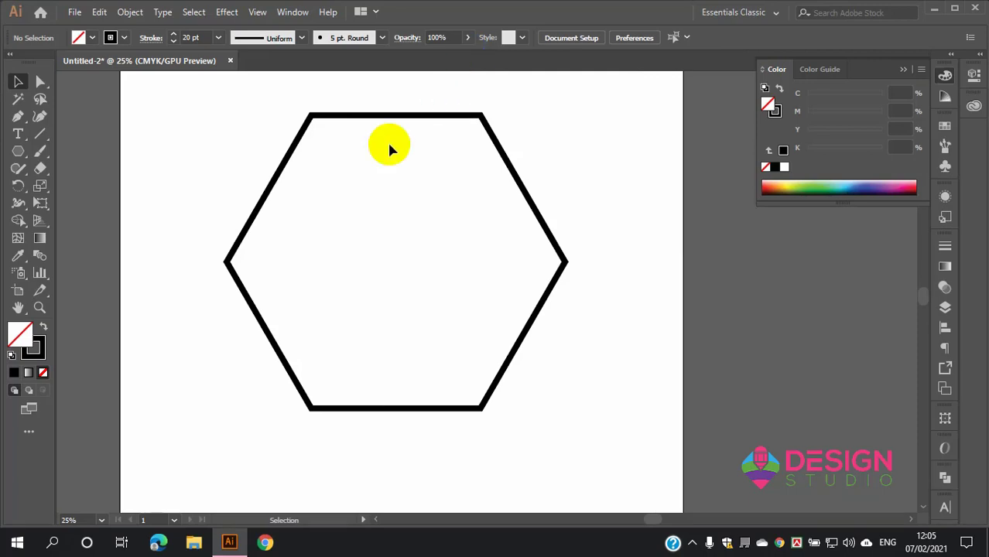
scroll(388, 147, "down", 1)
left_click_drag(281, 108, 508, 319)
Step: Delete the large hexagon and create a 10-sided polygon from the Polygon dialog
key("Delete")
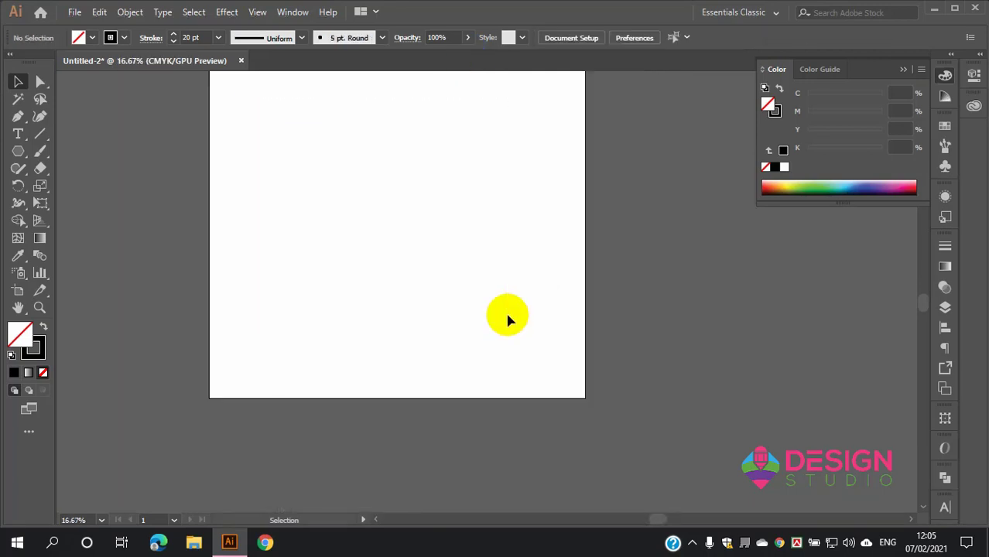
left_click(17, 152)
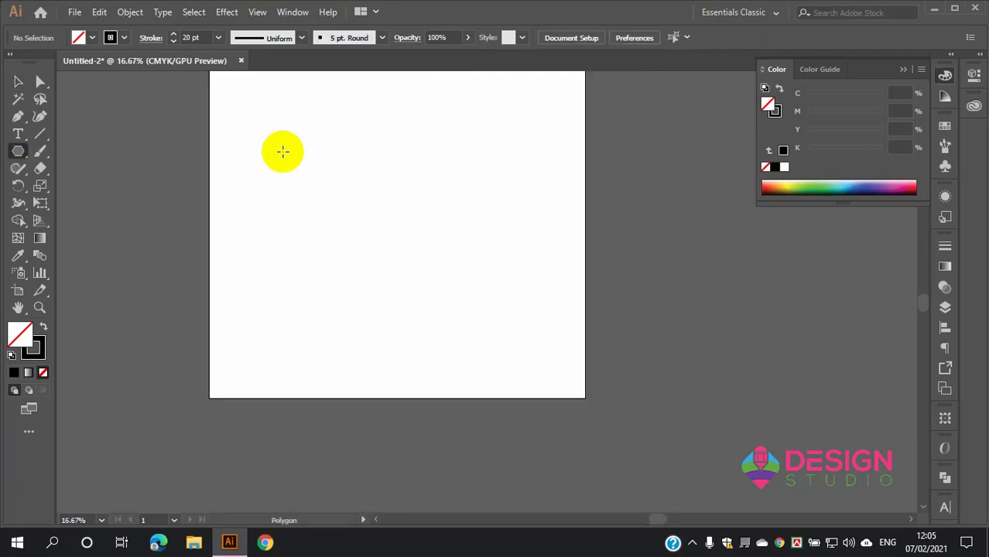
left_click(364, 168)
double_click(489, 265)
type("10")
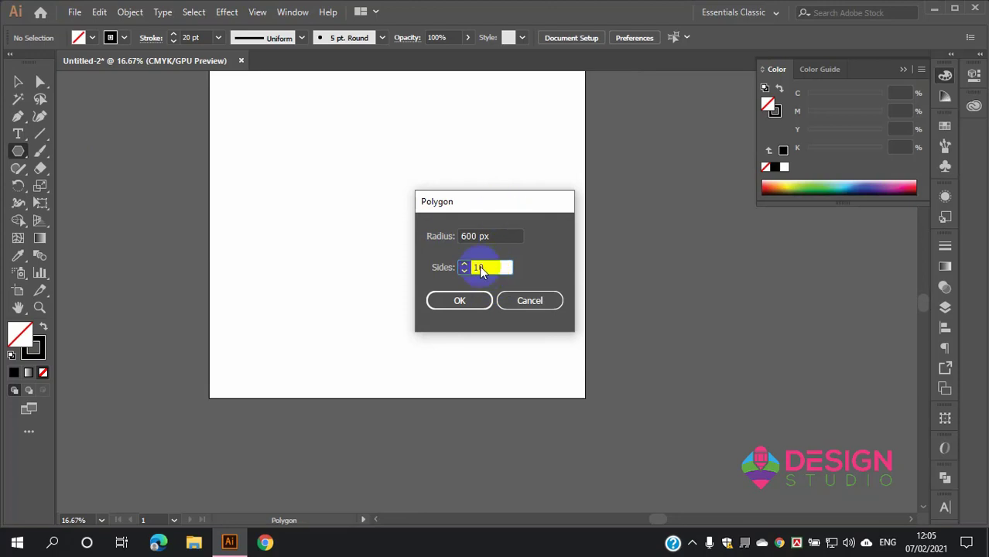
left_click(459, 300)
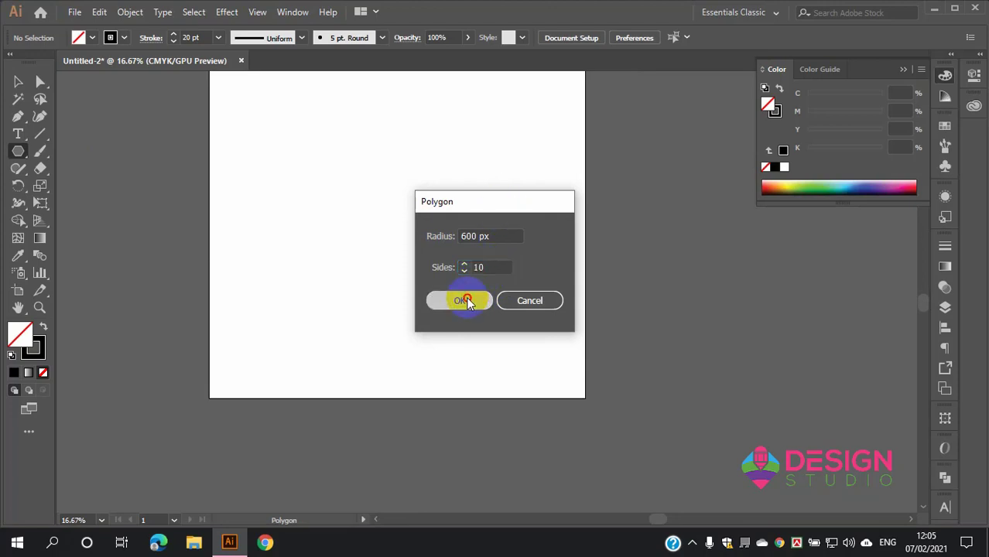
Step: Select the 10-sided polygon and delete it
scroll(449, 301, "up", 1)
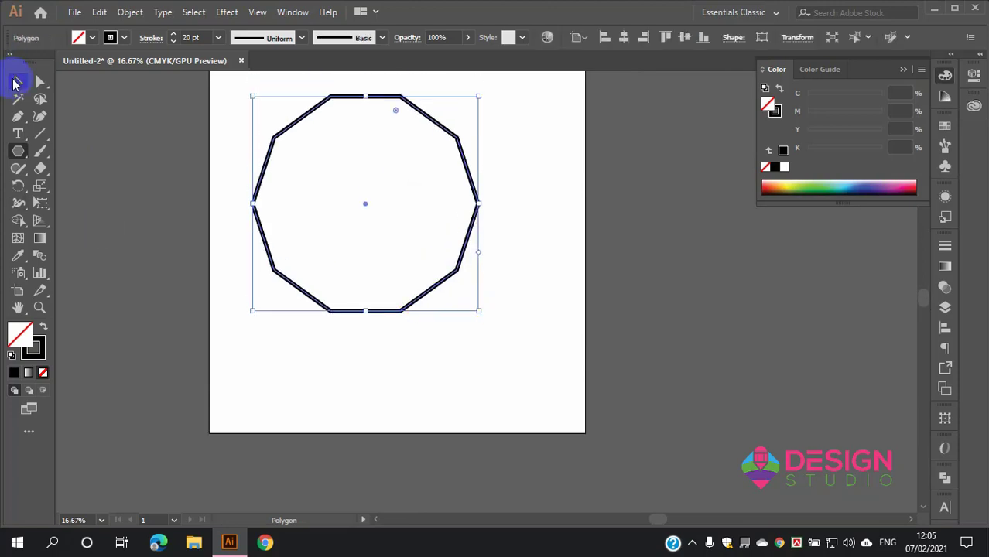
left_click(17, 81)
left_click(470, 391)
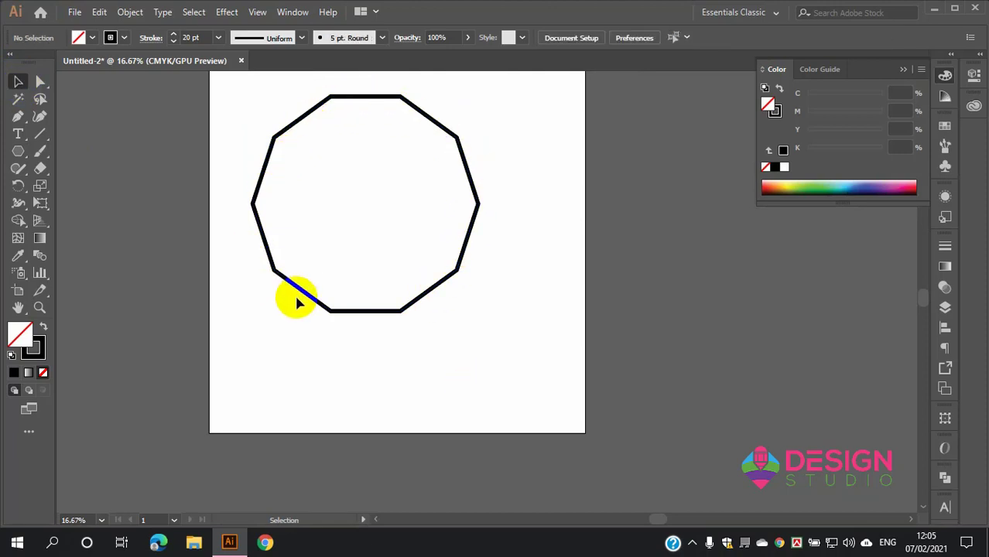
scroll(386, 297, "up", 1)
scroll(391, 308, "down", 1)
scroll(340, 201, "up", 2)
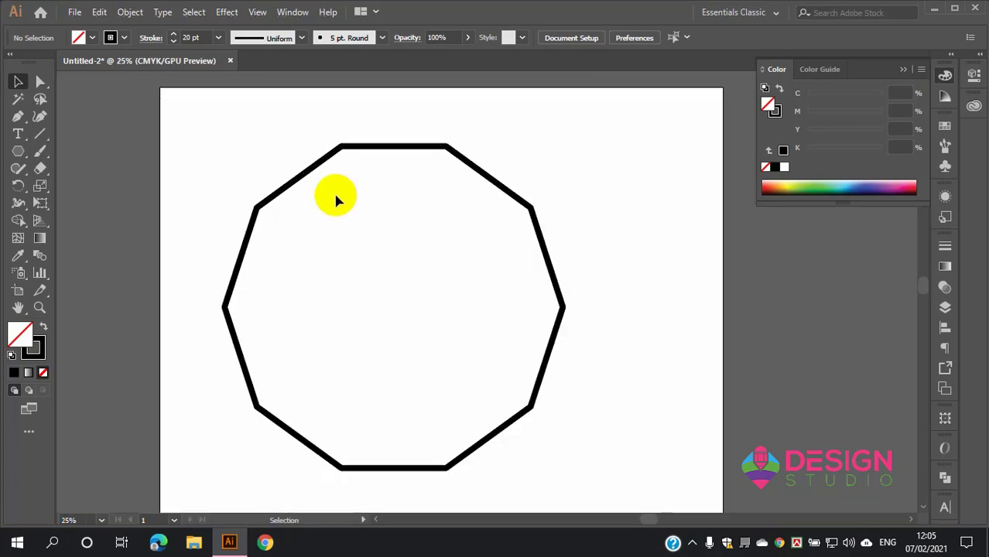
left_click_drag(272, 155, 588, 451)
scroll(611, 447, "down", 2)
scroll(556, 375, "down", 1)
scroll(562, 375, "down", 1)
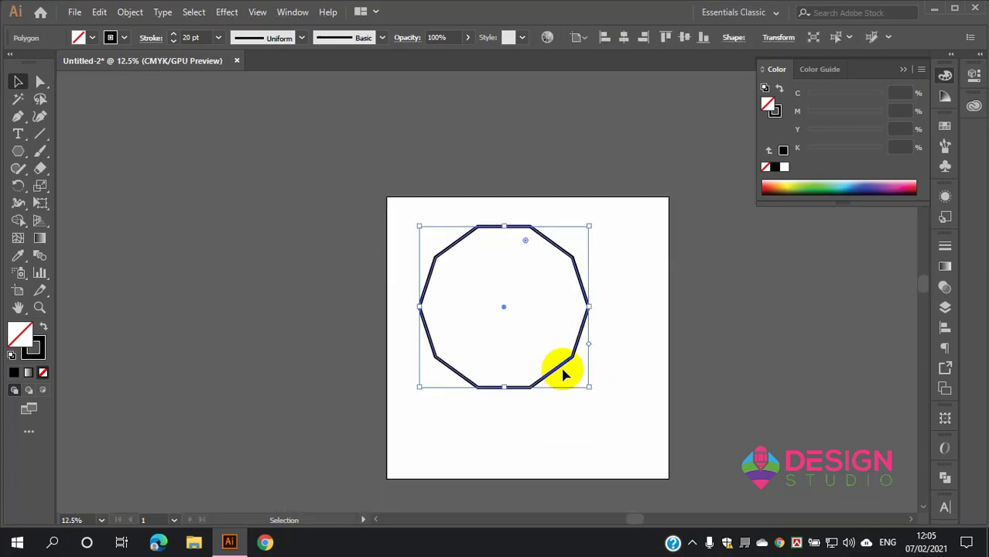
key("Delete")
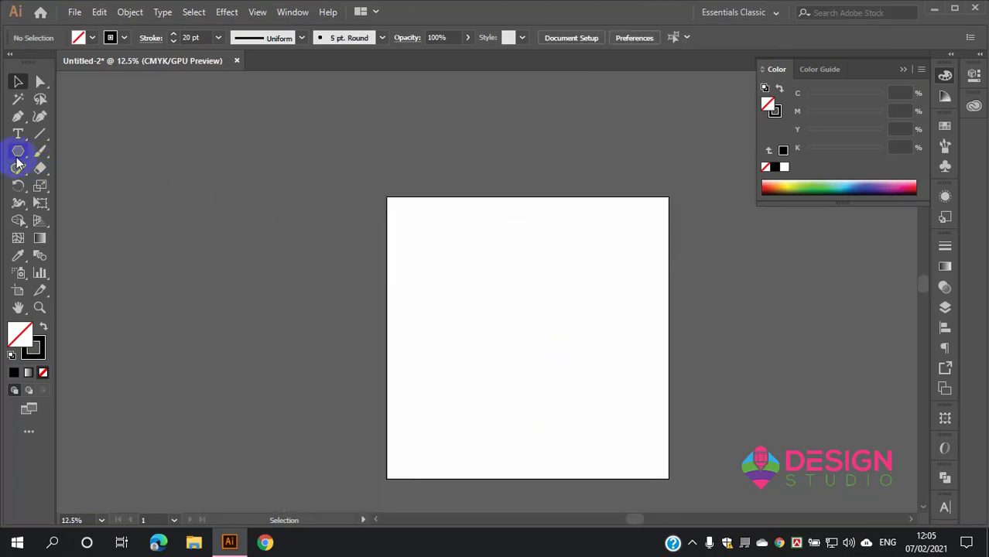
Step: Create a 100-sided, circle-like polygon from the Polygon dialog
left_click(18, 151)
scroll(380, 265, "down", 1)
left_click(482, 235)
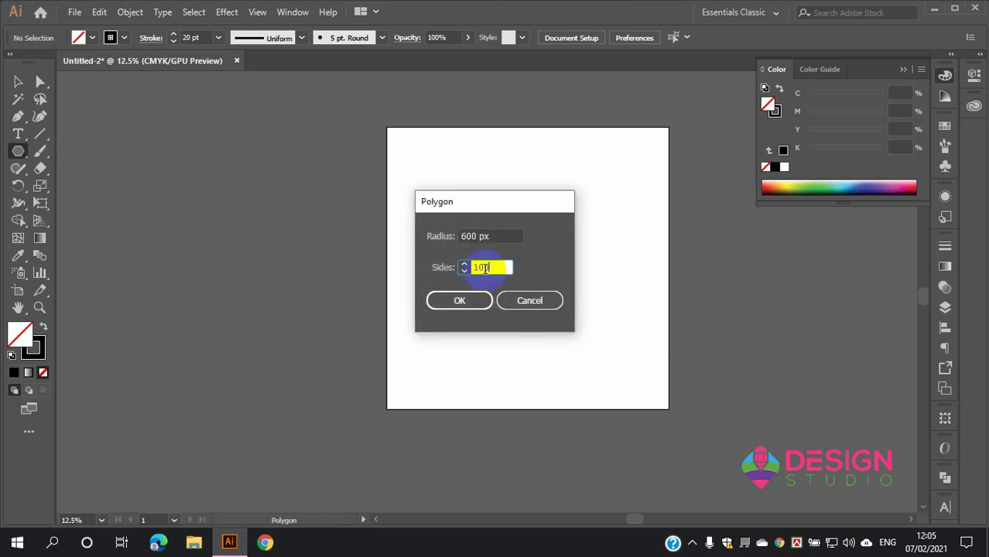
type("100")
left_click(464, 300)
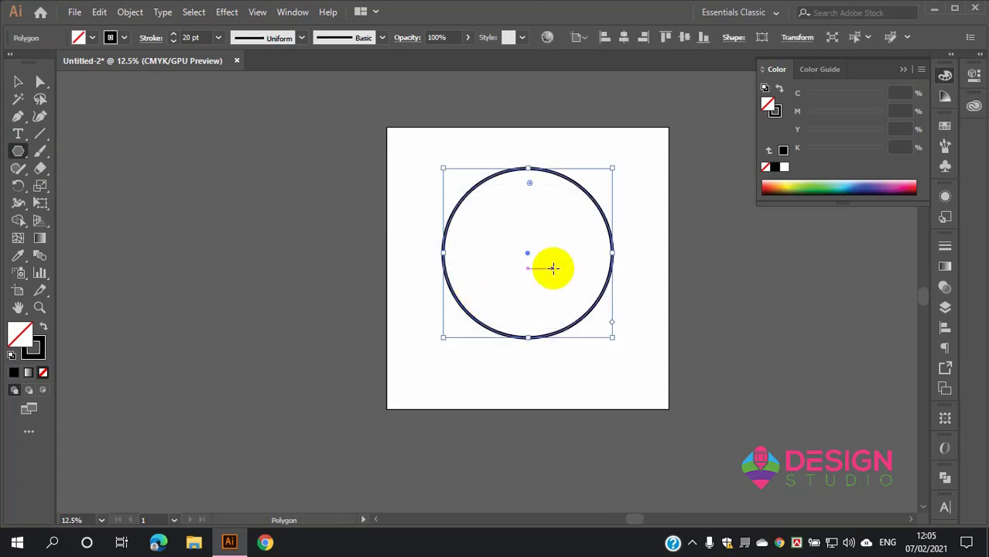
Step: Enlarge the 100-sided polygon far beyond the artboard
scroll(567, 181, "up", 3)
scroll(319, 150, "down", 5)
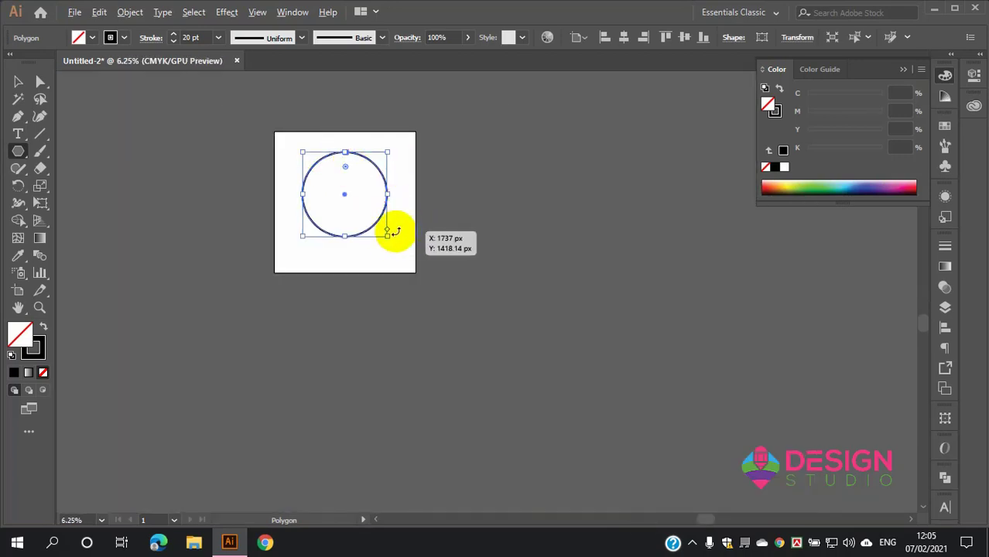
mouse_move(387, 235)
left_mouse_down()
mouse_move(644, 434)
mouse_move(791, 503)
left_mouse_up()
scroll(464, 305, "down", 1)
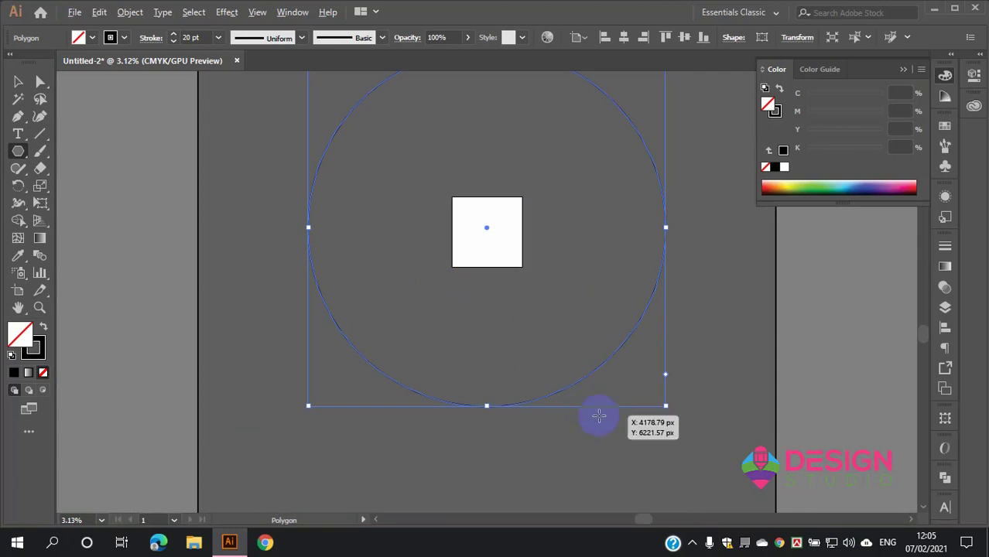
left_click_drag(640, 398, 717, 472)
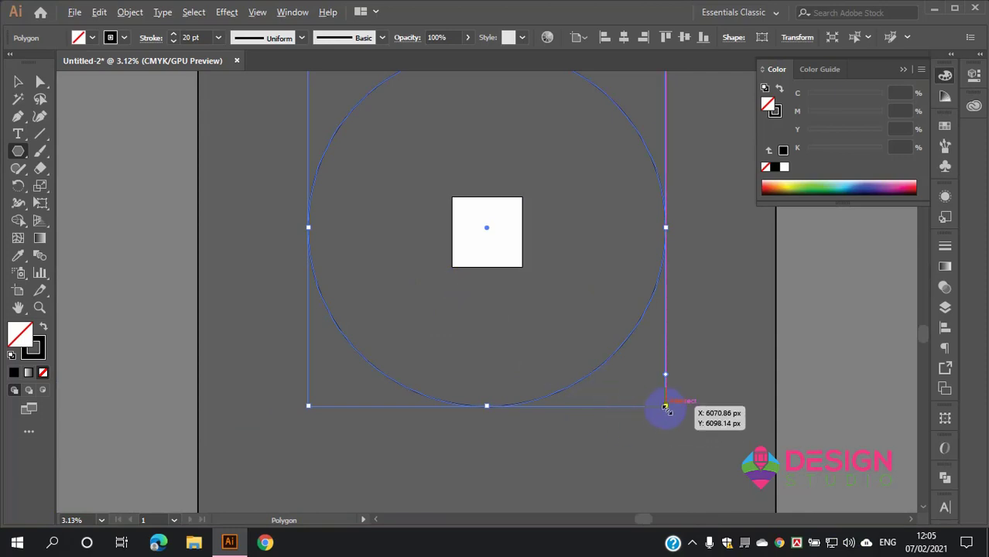
scroll(656, 412, "down", 1)
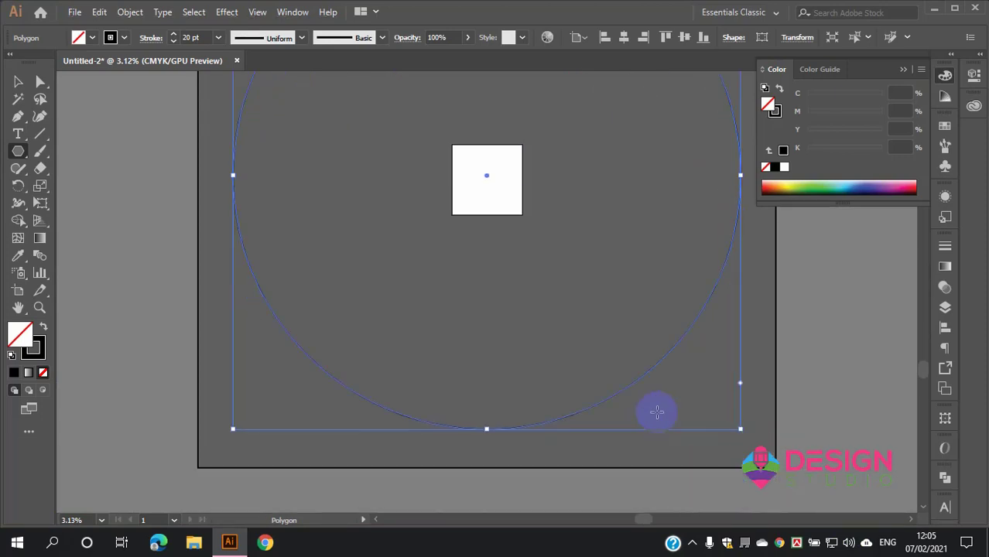
left_click(840, 396, "ctrl")
Step: Select the large circle and delete it, leaving the artboard blank
scroll(530, 382, "up", 1)
scroll(488, 356, "down", 1)
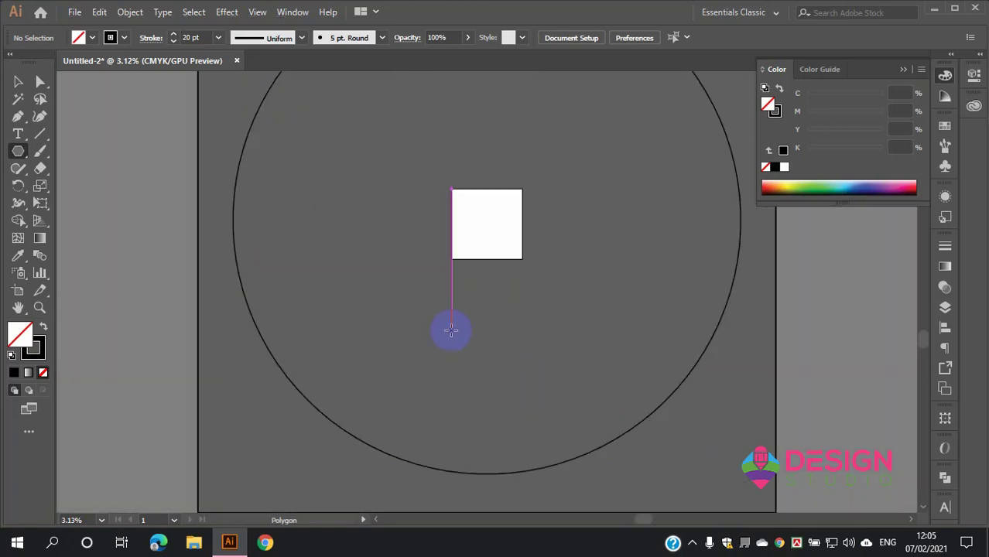
scroll(451, 330, "up", 3)
left_click(18, 81)
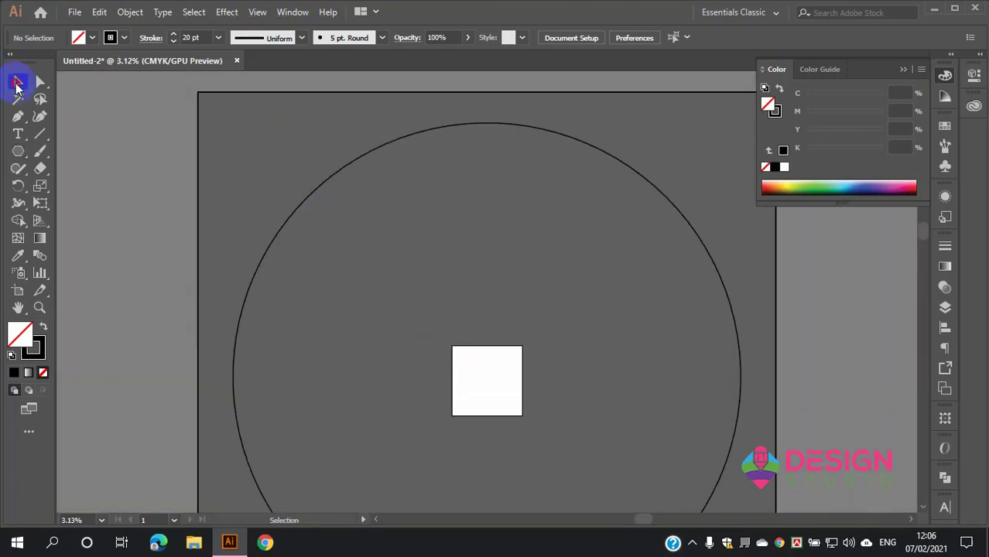
left_click(352, 162)
key("Delete")
scroll(565, 358, "up", 3)
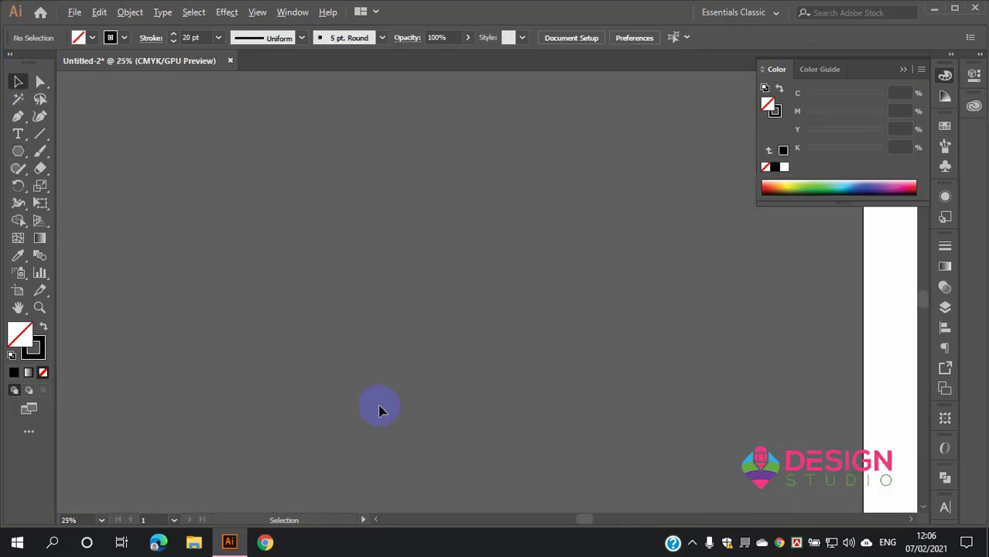
scroll(342, 298, "down", 2)
scroll(641, 285, "up", 2)
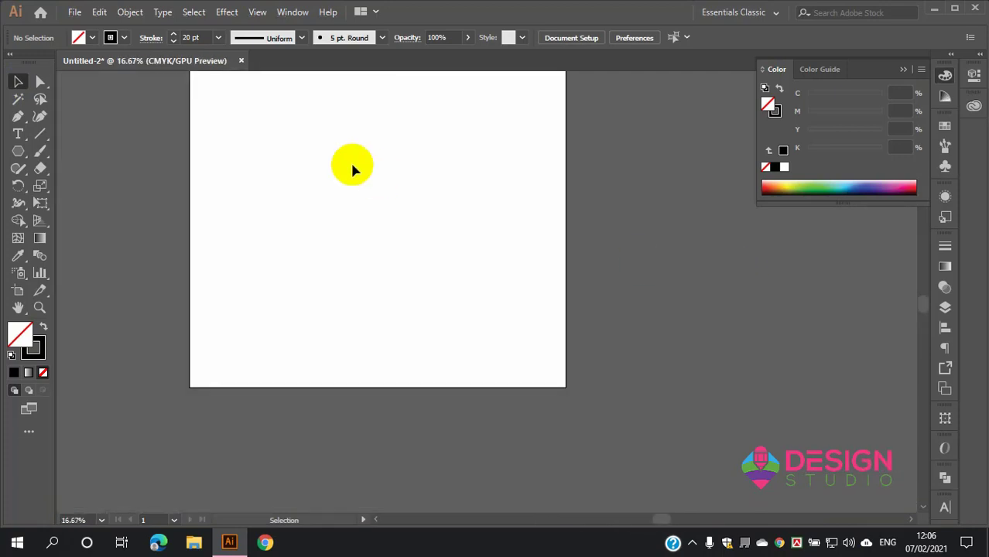
left_click(18, 152)
left_click(316, 252)
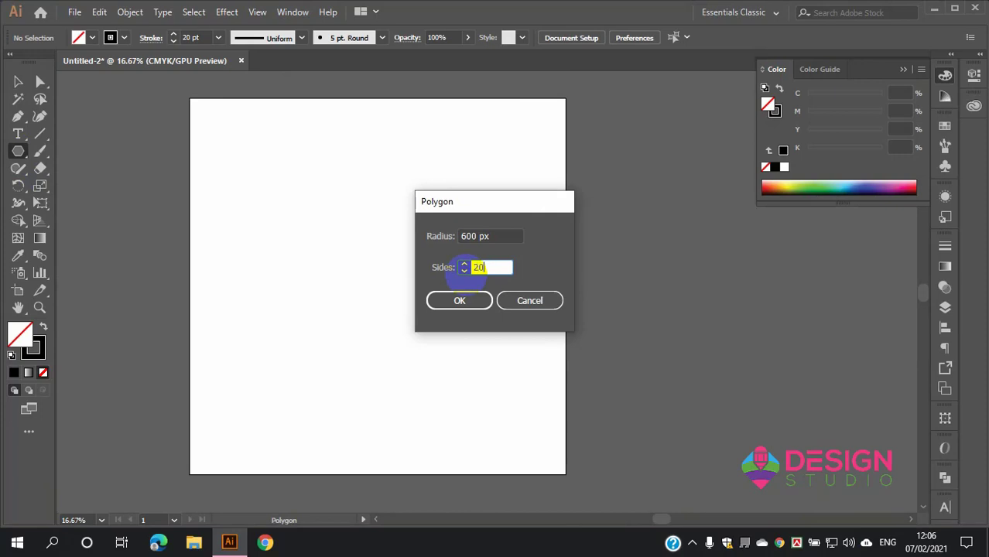
left_click(461, 300)
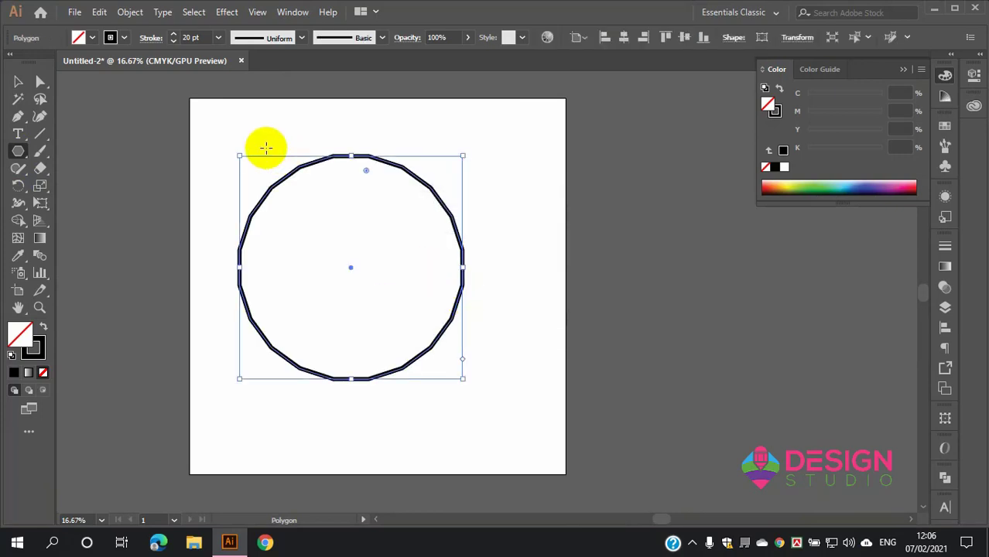
left_click(27, 87)
left_click(574, 325)
scroll(289, 135, "up", 1)
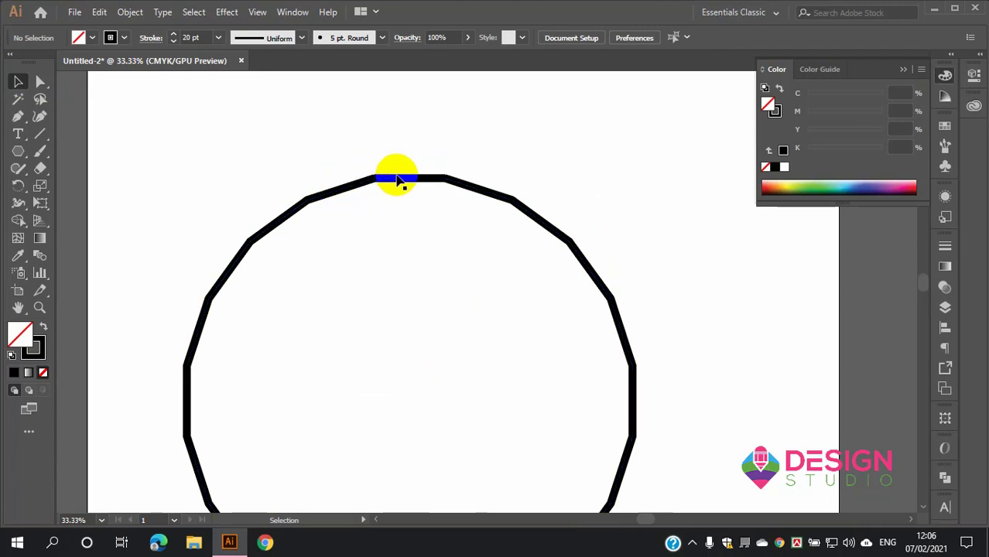
scroll(481, 194, "down", 1)
scroll(445, 216, "down", 1)
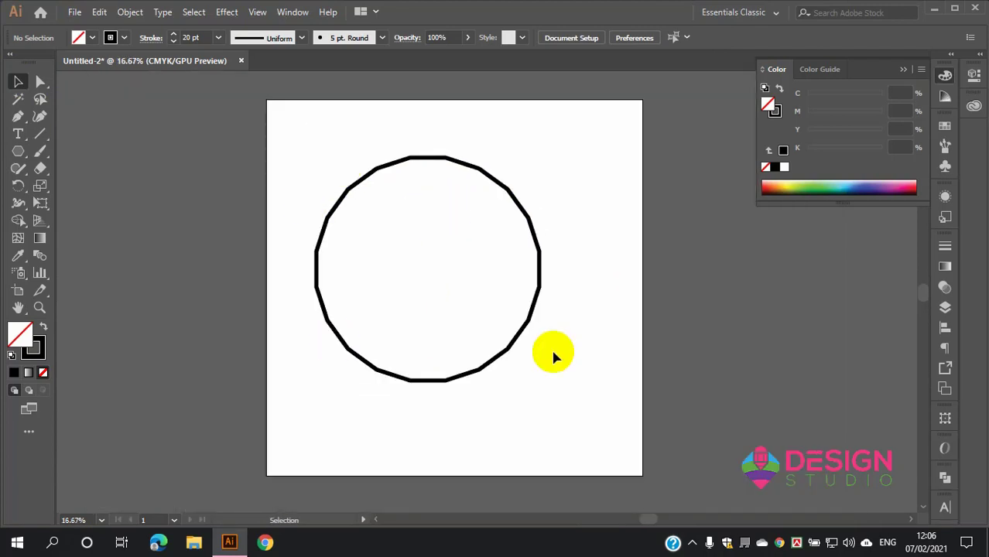
left_click_drag(319, 163, 533, 371)
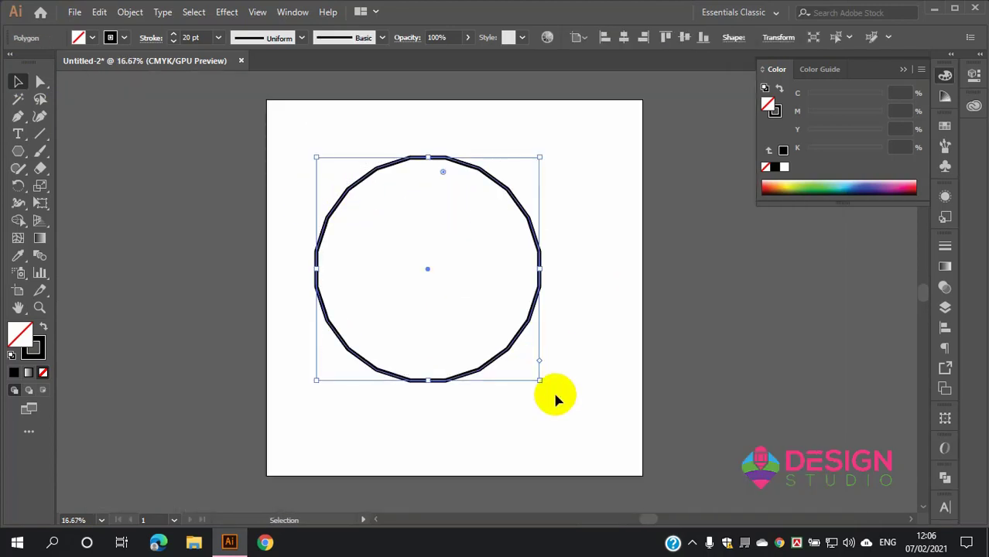
key("Delete")
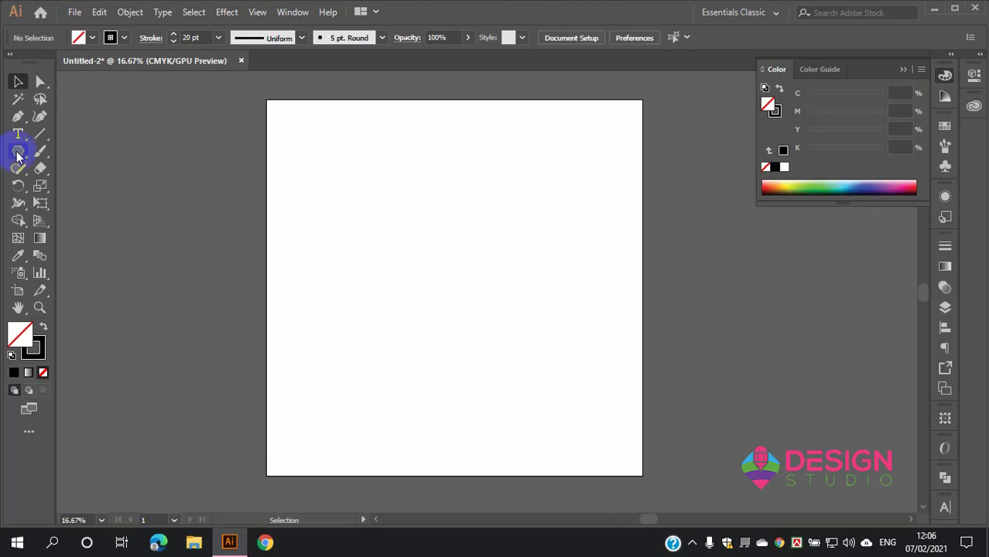
left_click(18, 155)
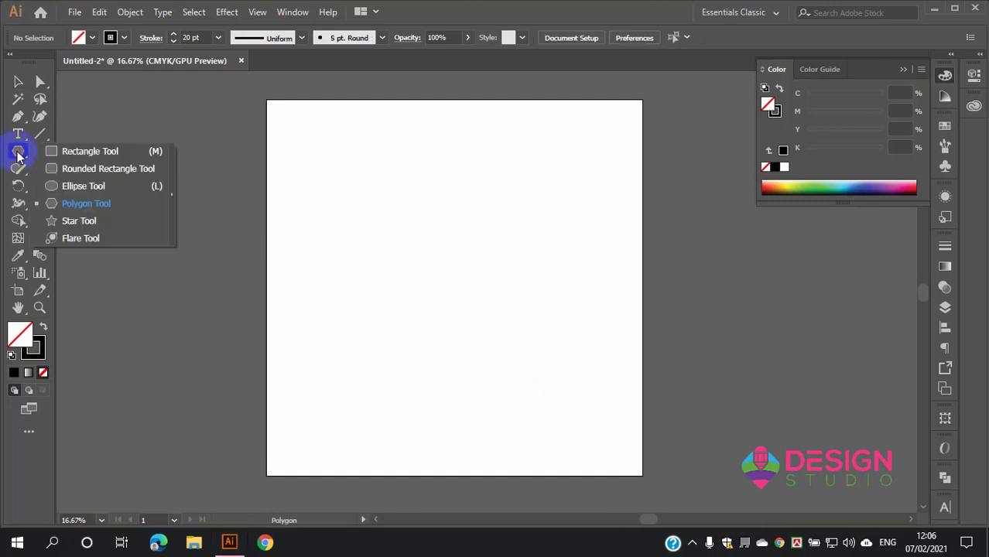
left_click(65, 201)
left_click(292, 216)
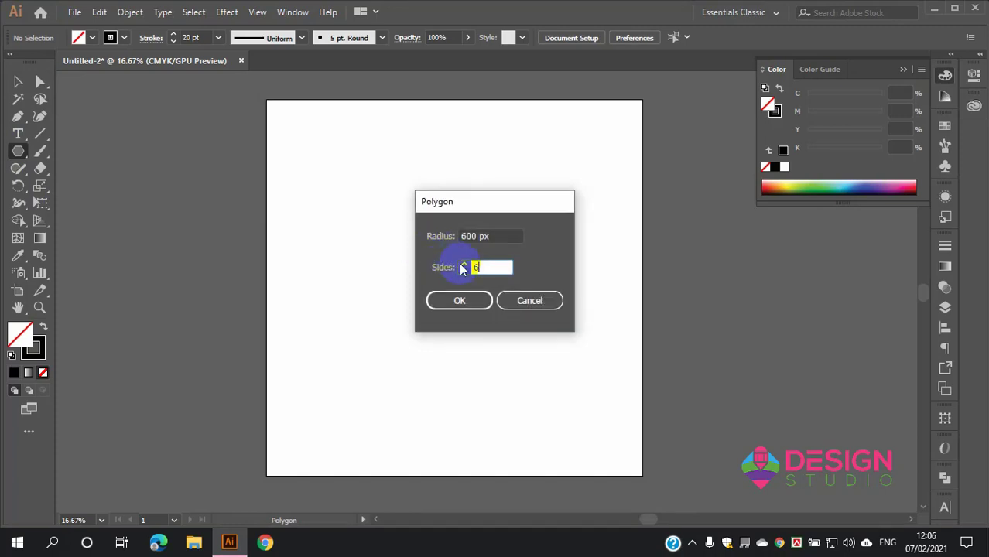
left_click(459, 301)
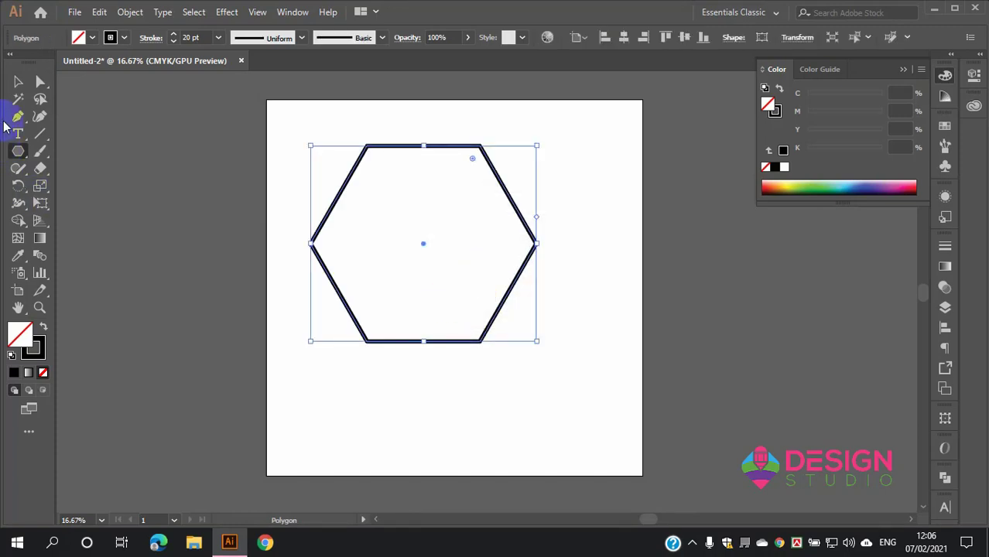
left_click(18, 82)
left_click_drag(535, 356, 459, 325)
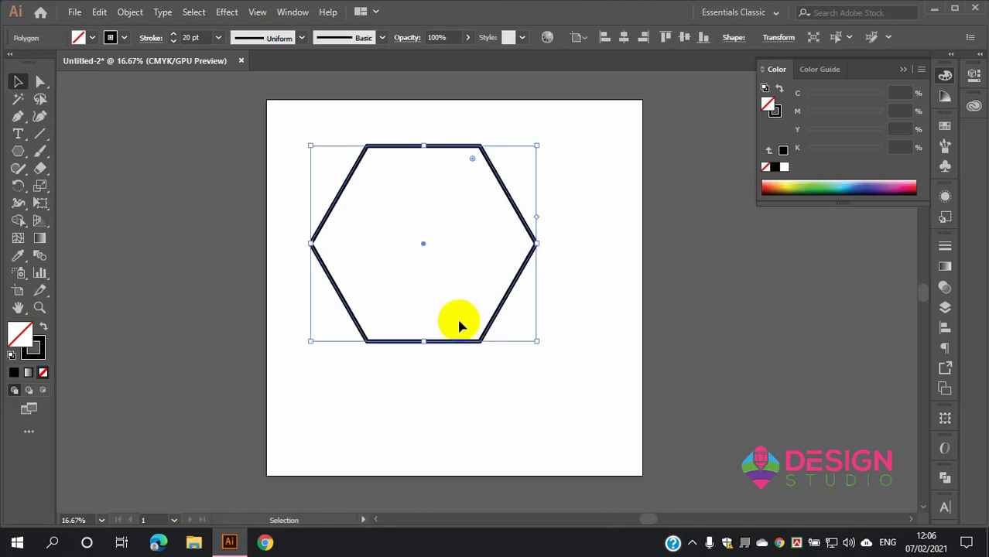
key("Delete")
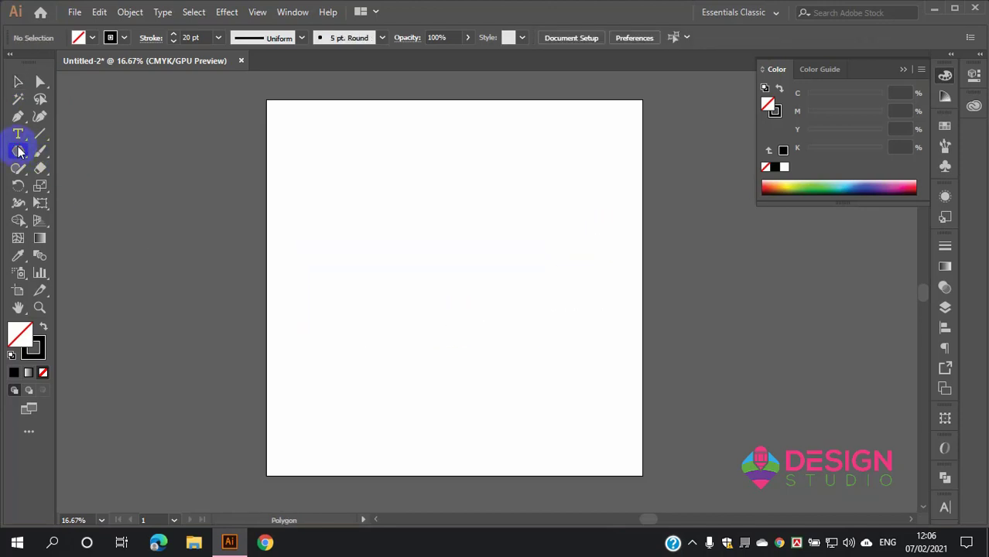
left_click_drag(370, 191, 449, 299)
key("Delete")
left_click_drag(419, 228, 518, 306)
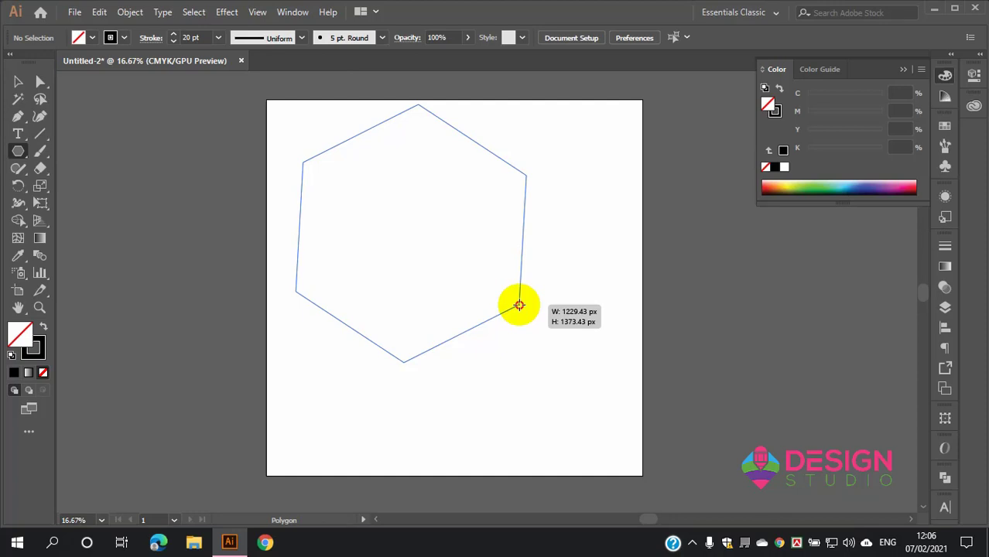
key("Up")
key("Up")
key("Up")
key("Up")
key("Up")
key("Up")
key("Up")
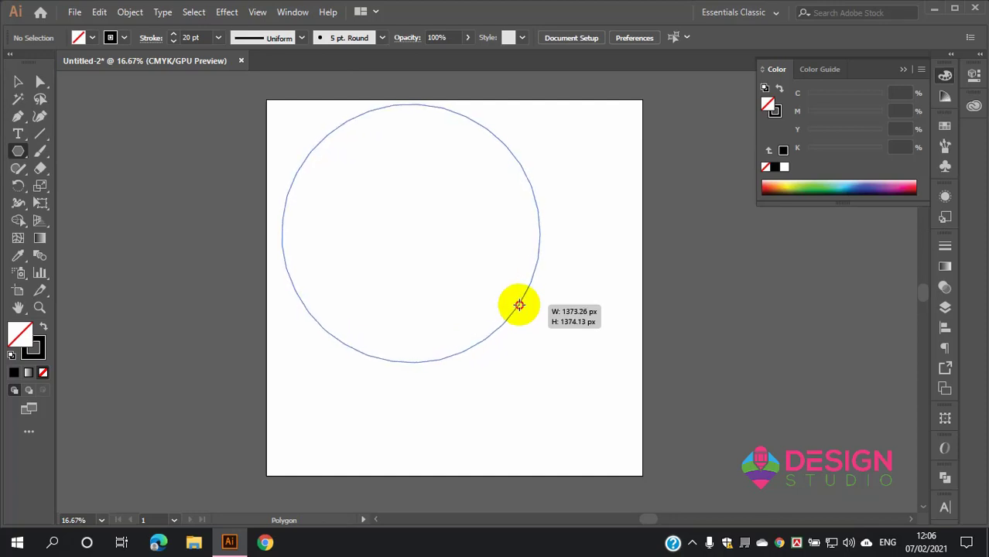
key("Down")
key("Down")
key("Down")
key("Down")
key("Down")
key("Down")
key("Down")
key("Down")
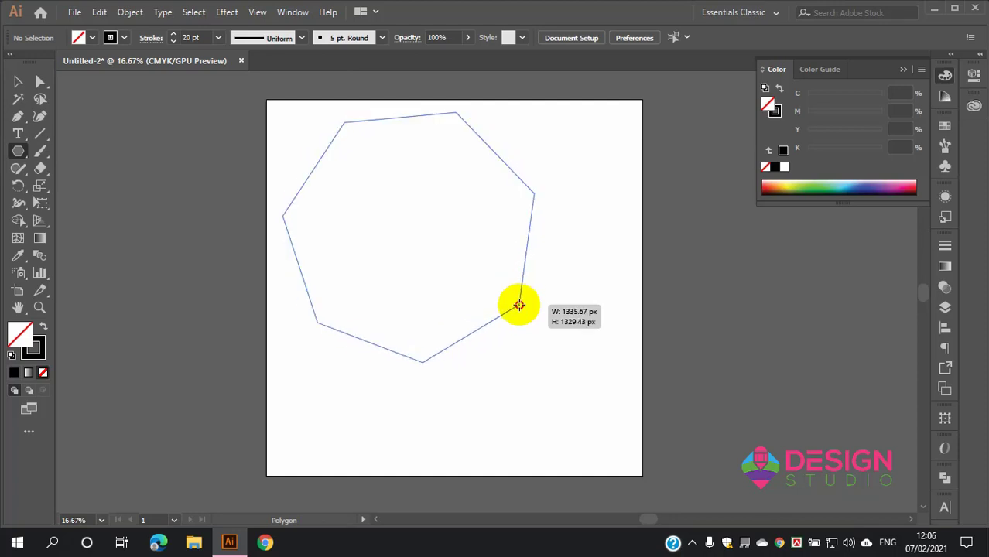
key("Up")
key("Up")
key("Up")
key("Up")
key("Up")
key("Up")
key("Down")
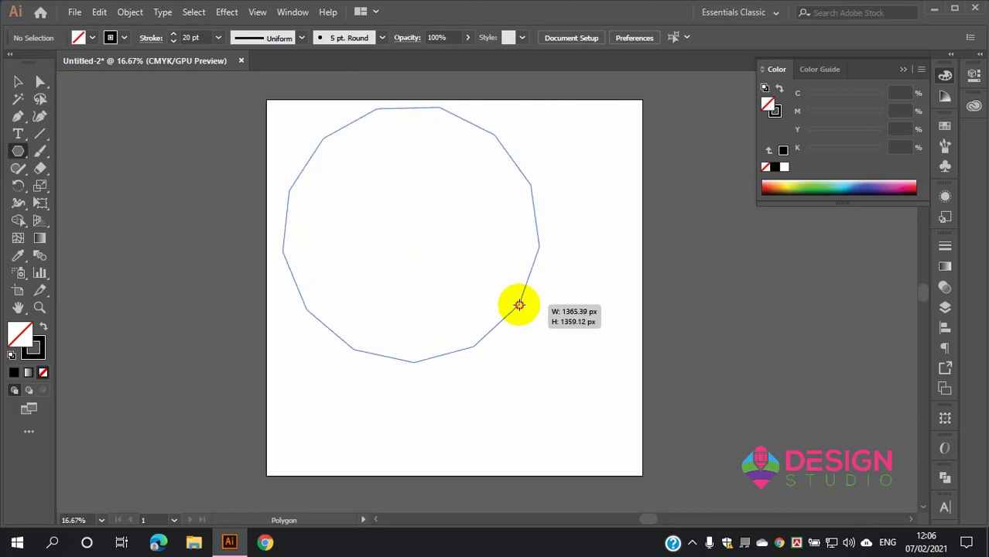
key("Down")
key("Down")
key("Down")
key("Down")
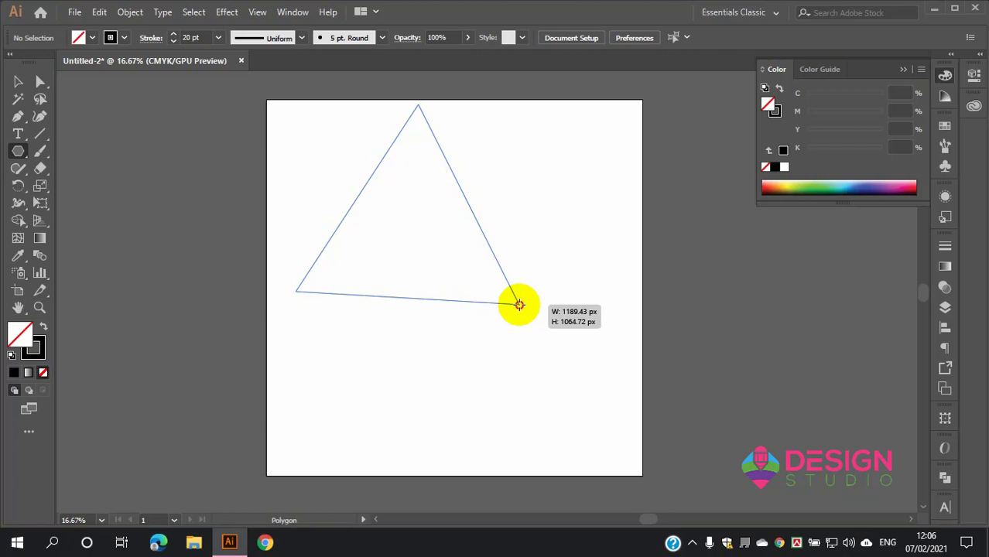
mouse_move(519, 305)
left_mouse_down()
mouse_move(503, 261)
mouse_move(498, 277)
left_mouse_up()
key("Up")
key("Up")
key("Up")
key("Up")
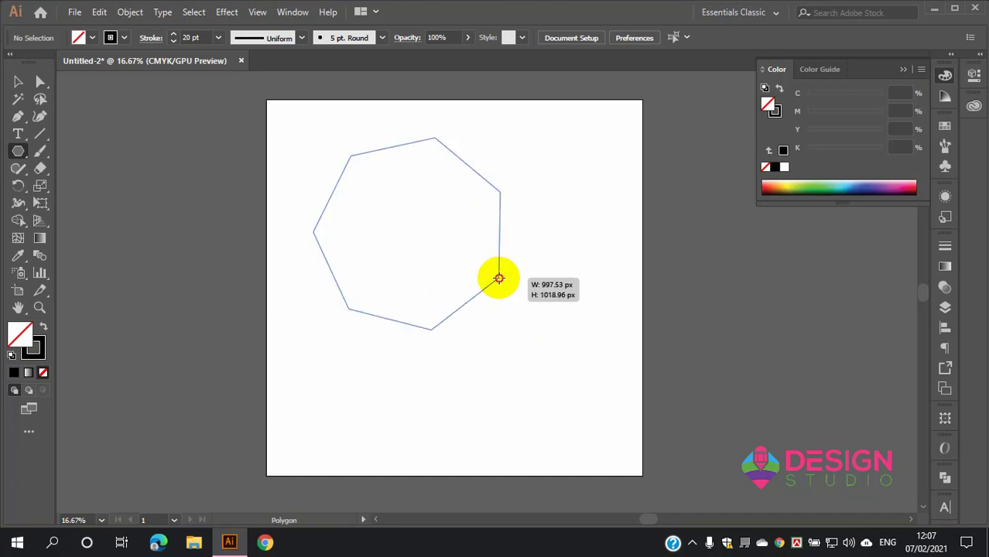
key("Up")
key("Up")
key("Up")
key("Up")
key("Up")
key("Up")
key("Up")
key("Up")
key("Up")
key("Up")
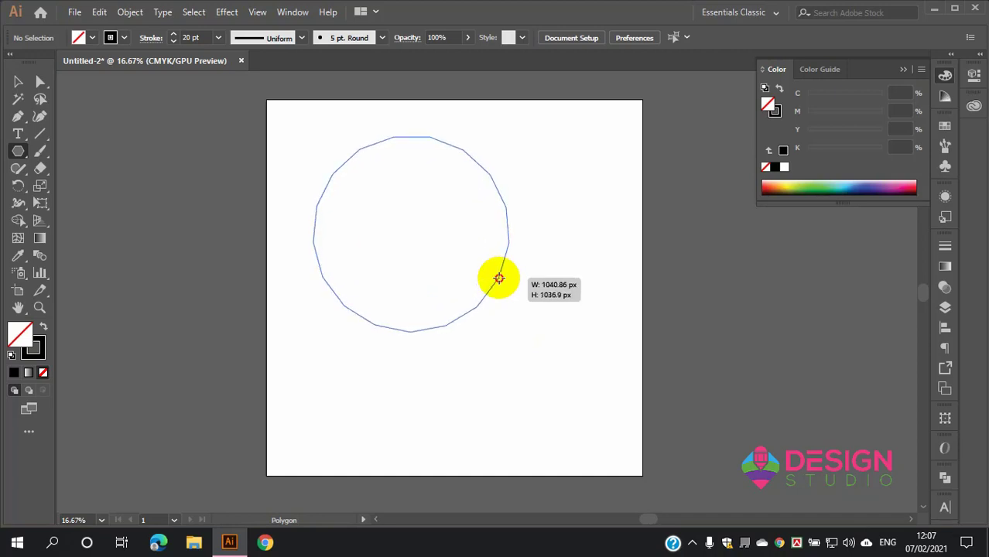
key("Up")
key("Up")
key("Up")
key("Up")
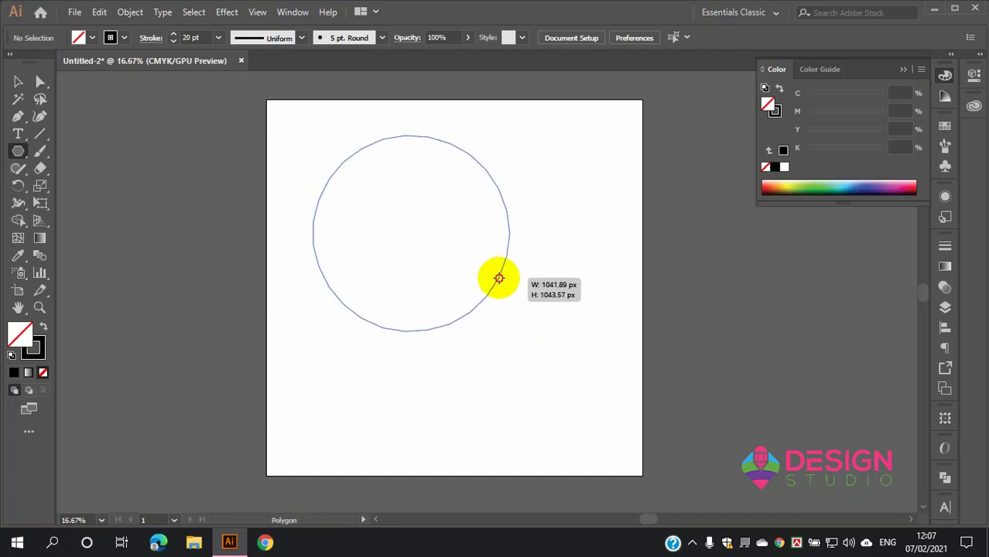
key("Down")
key("Down")
key("Down")
key("Down")
key("Down")
key("Down")
key("Down")
key("Down")
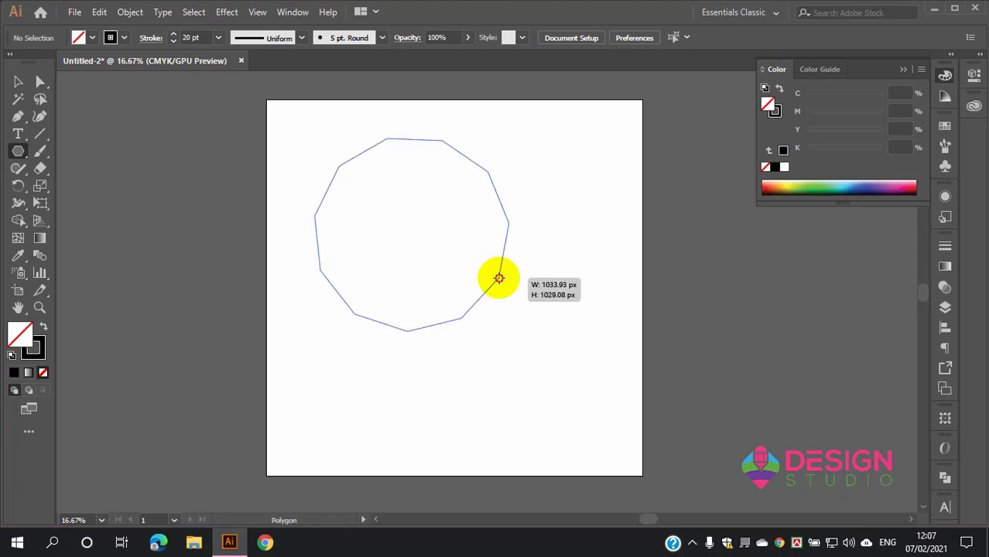
key("Down")
key("Down")
key("Down")
key("Down")
key("Down")
key("Up")
key("Up")
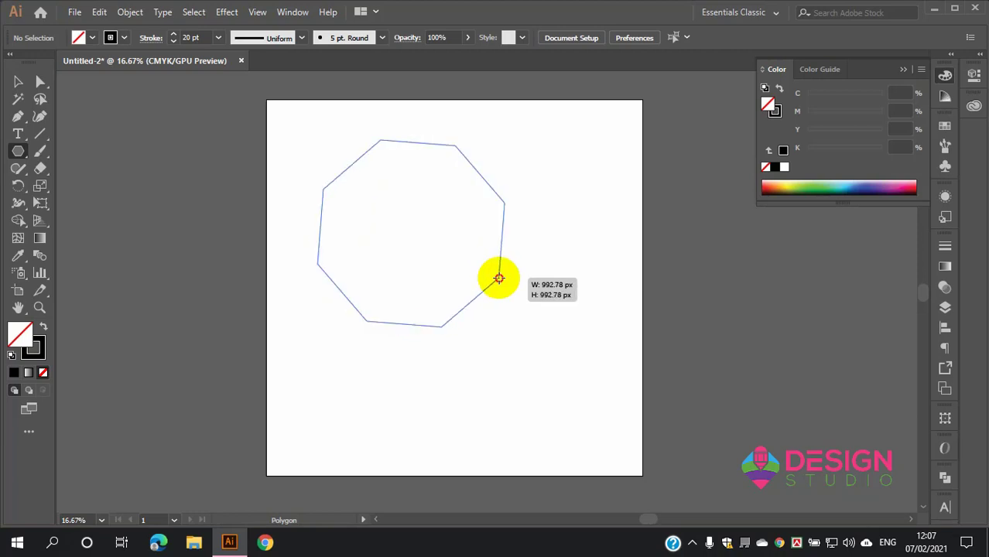
key("Up")
left_click_drag(499, 278, 500, 275)
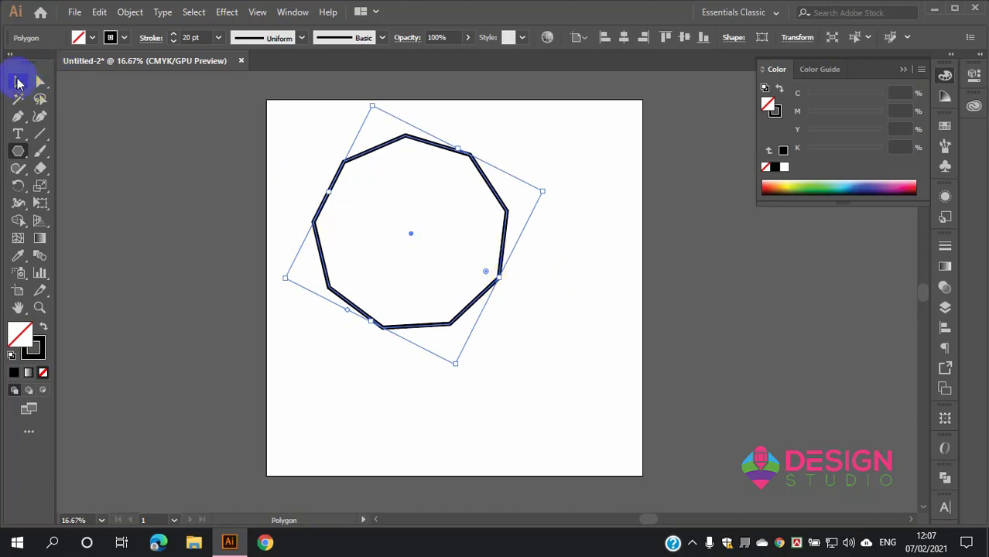
left_click(18, 81)
left_click(557, 250)
left_click(438, 282)
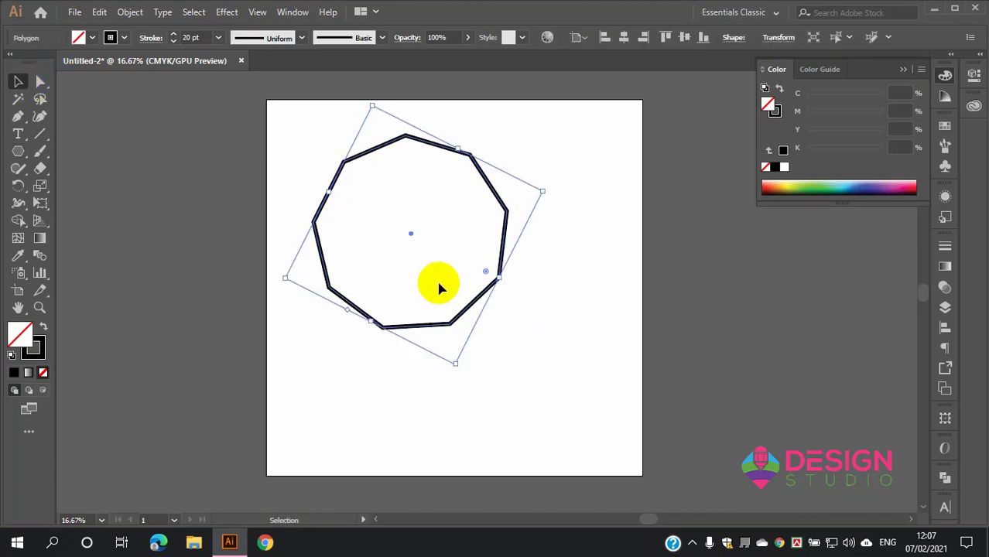
key("Delete")
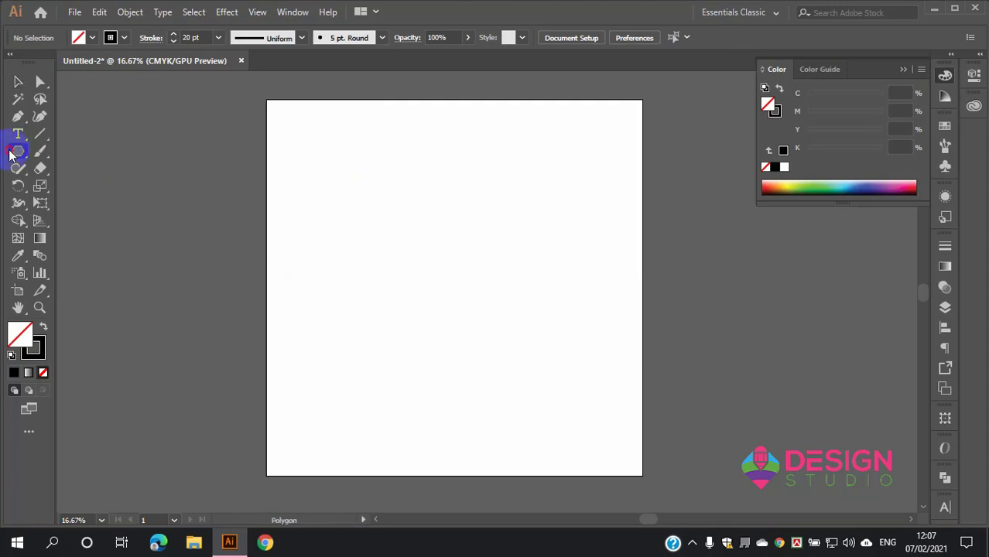
Step: Draw a five-pointed star with the Star tool and move it lower and right
left_click_drag(11, 155, 95, 220)
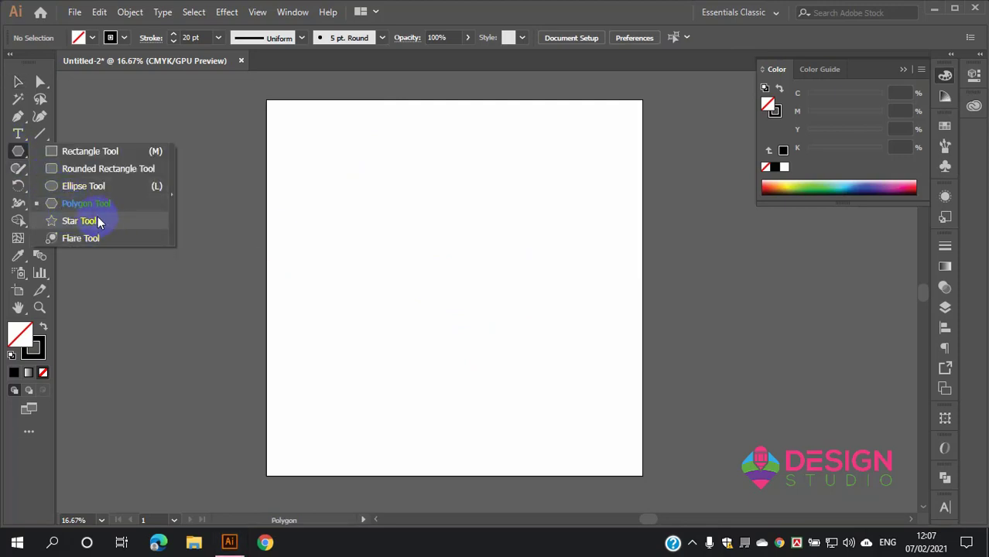
left_click_drag(98, 221, 98, 220)
left_click_drag(396, 208, 484, 271)
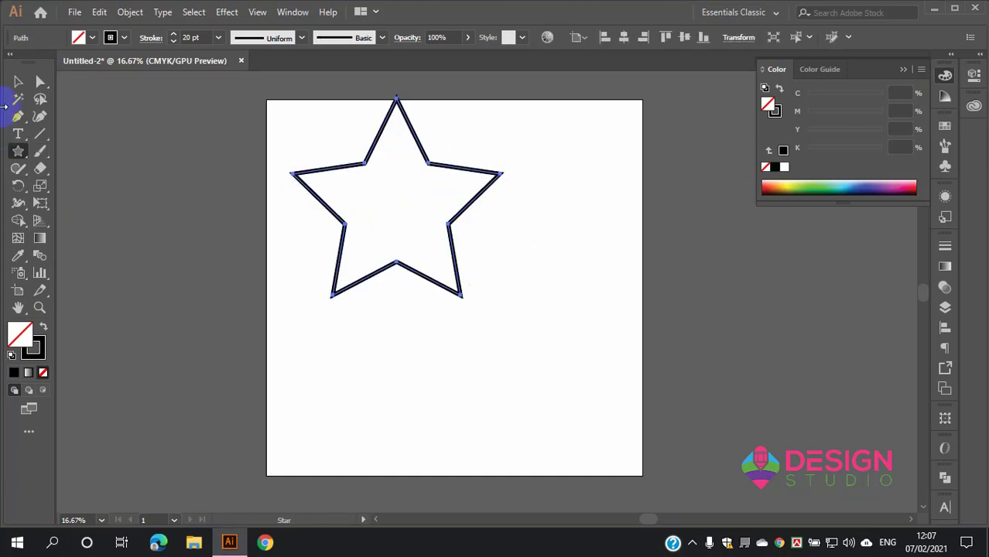
left_click(18, 81)
left_click_drag(416, 277, 565, 335)
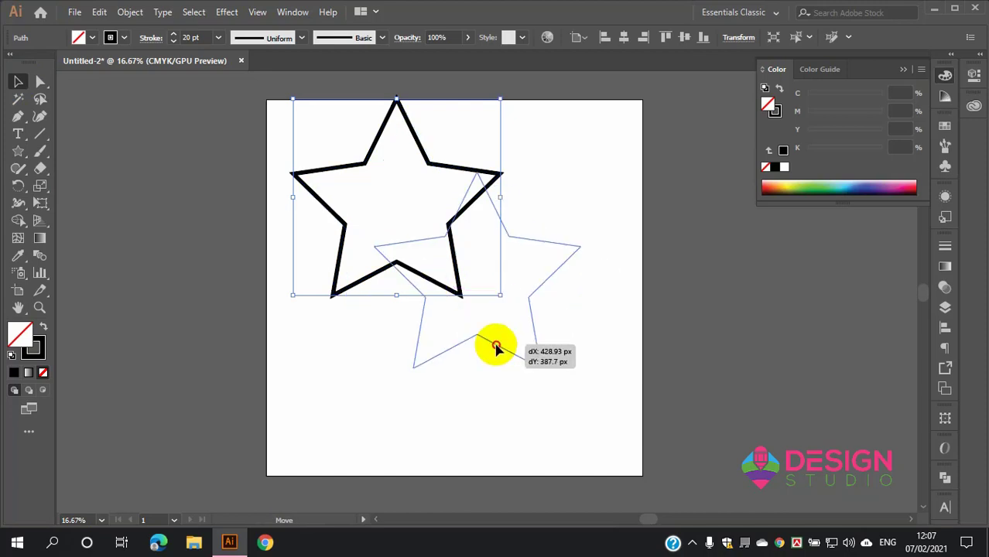
left_click(565, 336)
Step: Select the outlined star and delete it
scroll(403, 201, "up", 2)
scroll(402, 201, "down", 1)
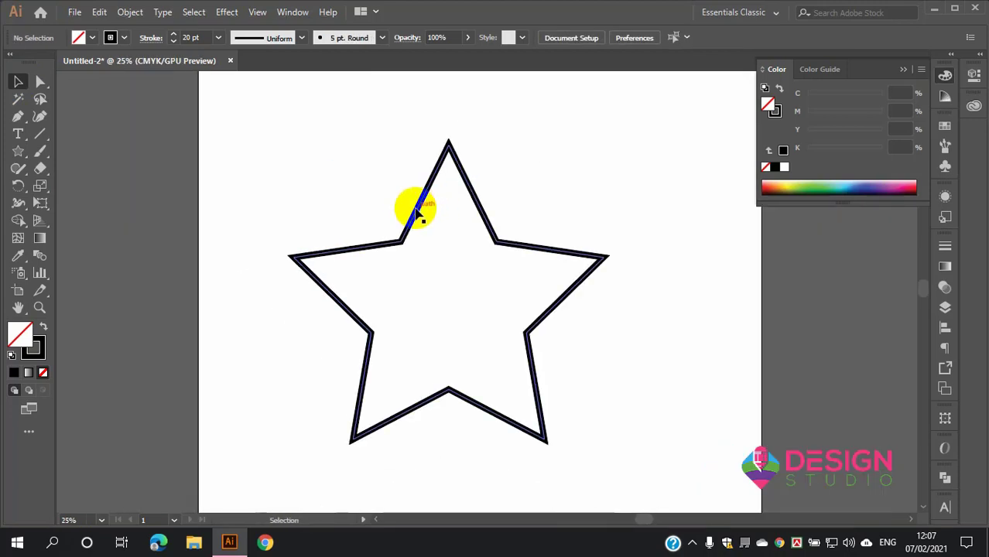
left_click(417, 210)
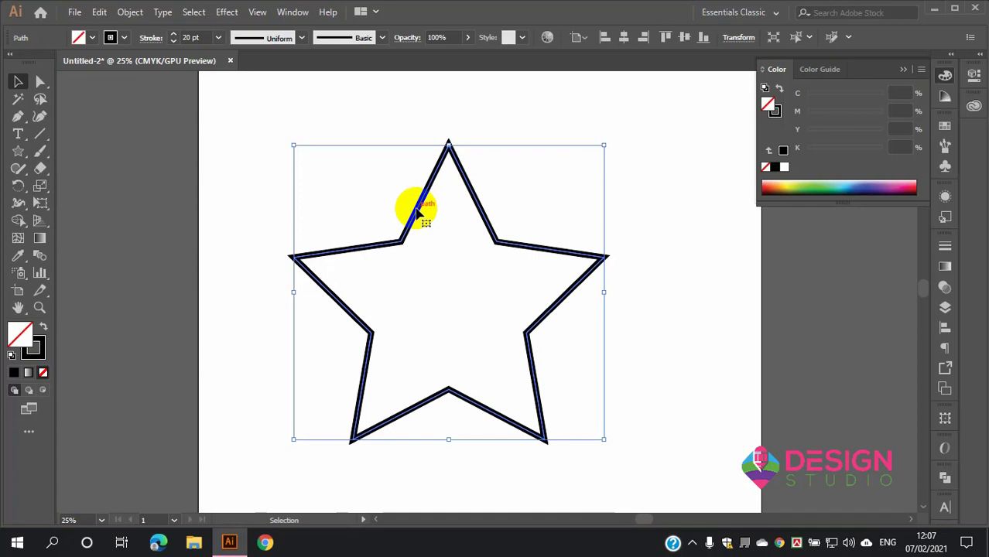
key("Delete")
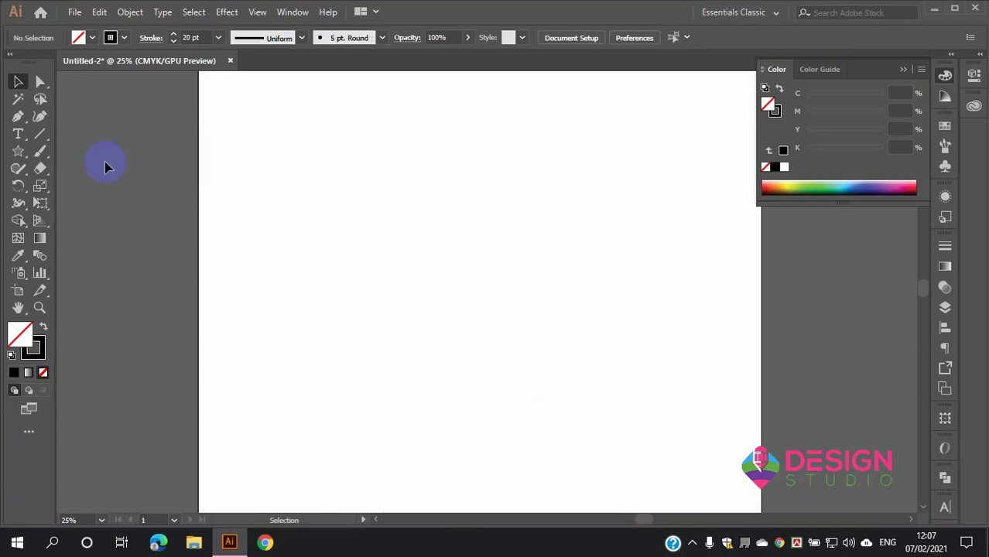
Step: Draw a many-rayed sunburst star, adding points with the Up Arrow while dragging
left_click(17, 154)
left_click_drag(421, 215, 478, 292)
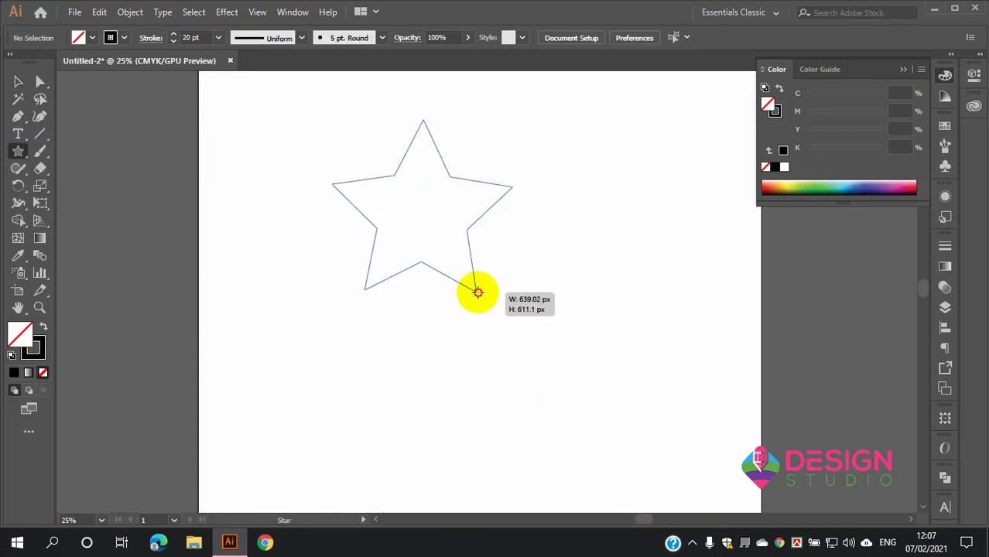
key("Up")
key("Up")
key("Up")
key("Up")
key("Up")
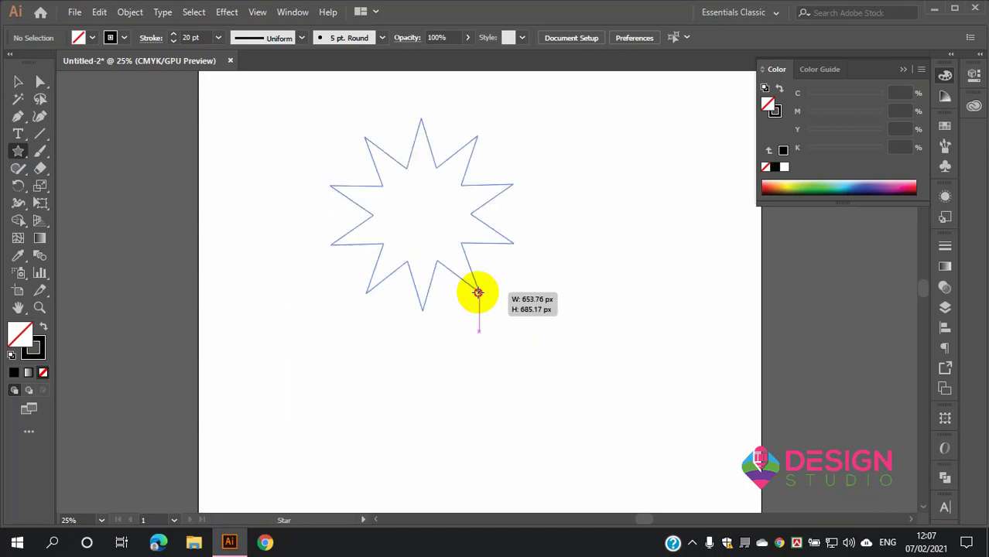
key("Up")
key("Up")
key("Up")
key("Up")
key("Up")
key("Up")
key("Up")
key("Up")
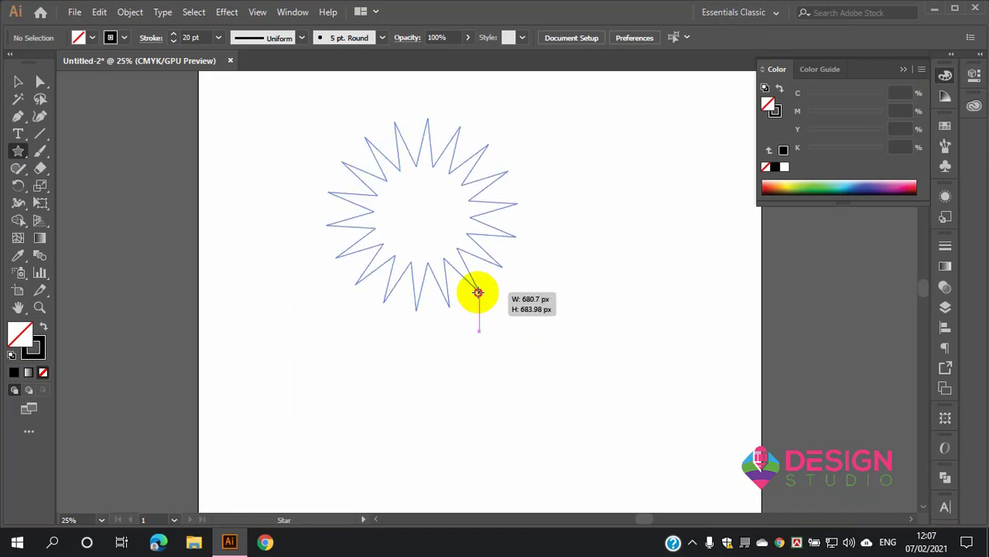
key("Up")
key("Up")
key("Up")
key("Up")
key("Up")
key("Up")
key("Up")
key("Up")
key("Up")
key("Up")
key("Up")
key("Up")
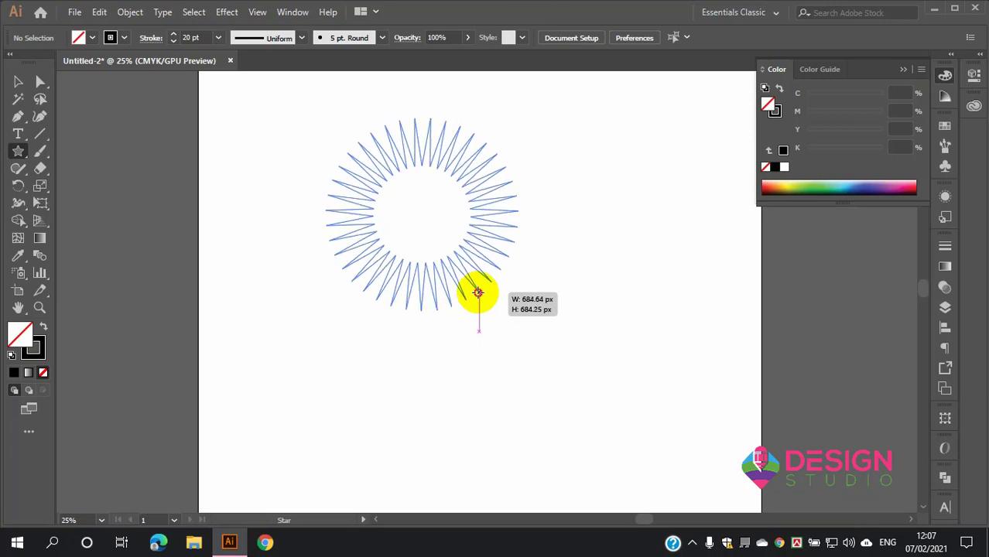
key("Up")
key("Up")
key("Up")
key("Up")
key("Up")
key("Up")
key("Up")
key("Up")
key("Up")
key("Up")
key("Up")
key("Up")
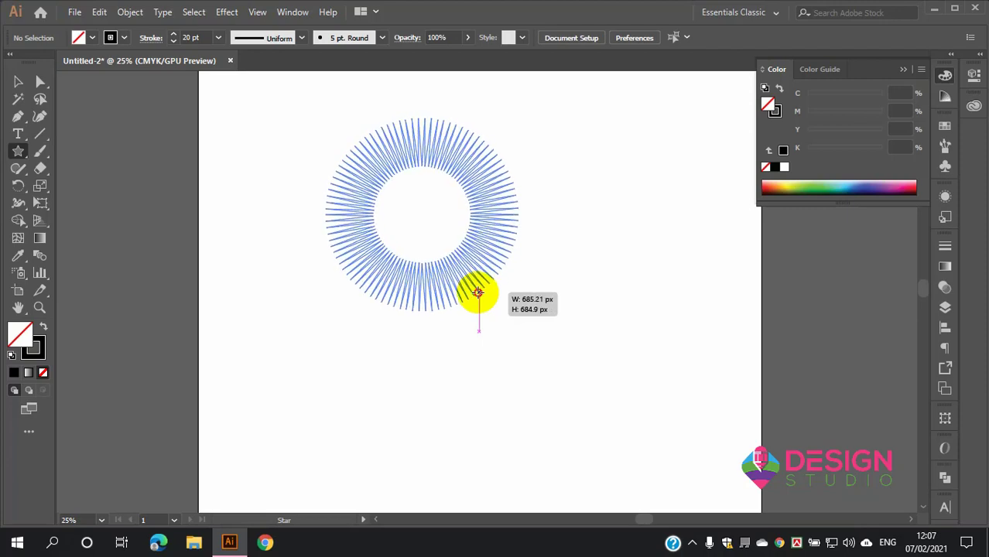
left_click_drag(478, 292, 478, 293)
Step: Swap fill and stroke to make the sunburst solid black, then delete it
left_click(18, 82)
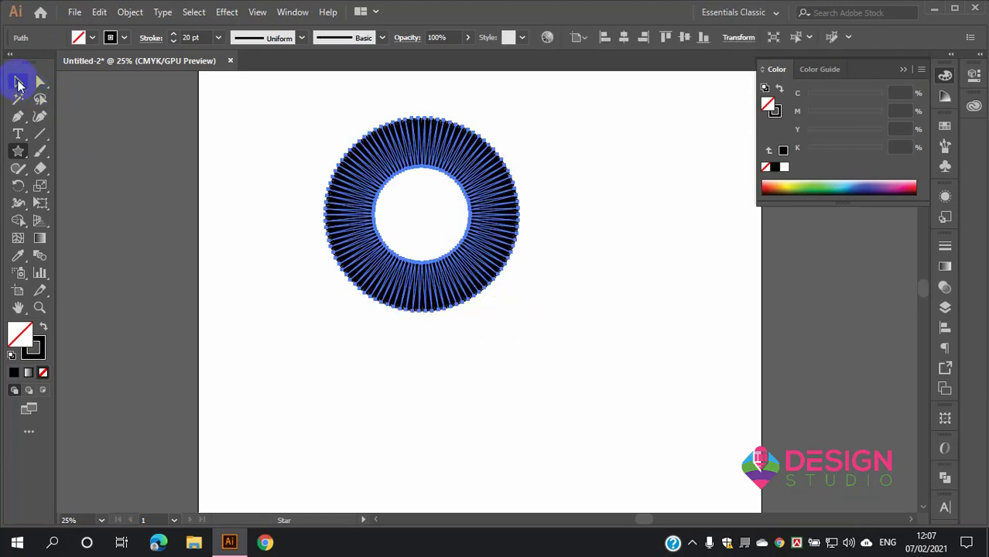
left_click(361, 380)
left_click(332, 182)
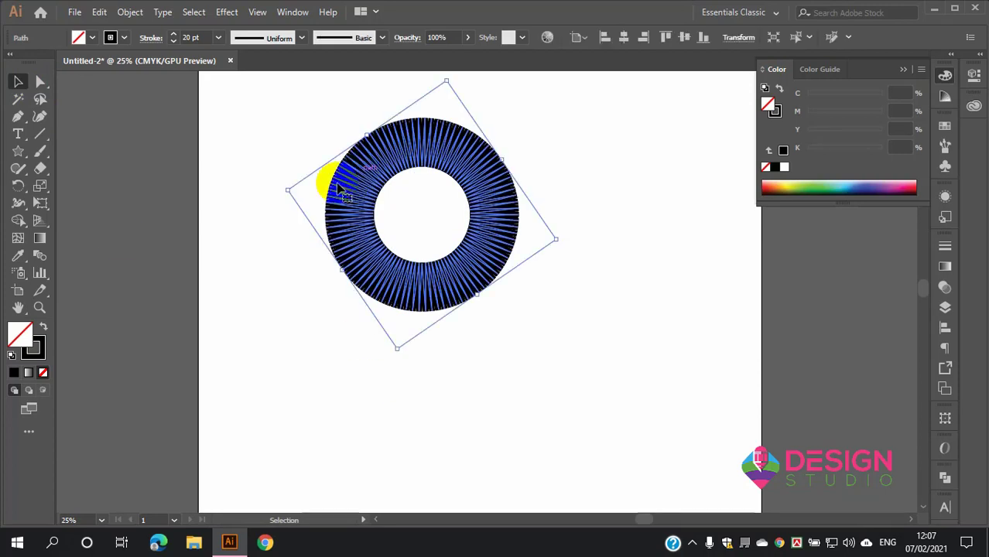
left_click(43, 325)
left_click(276, 348)
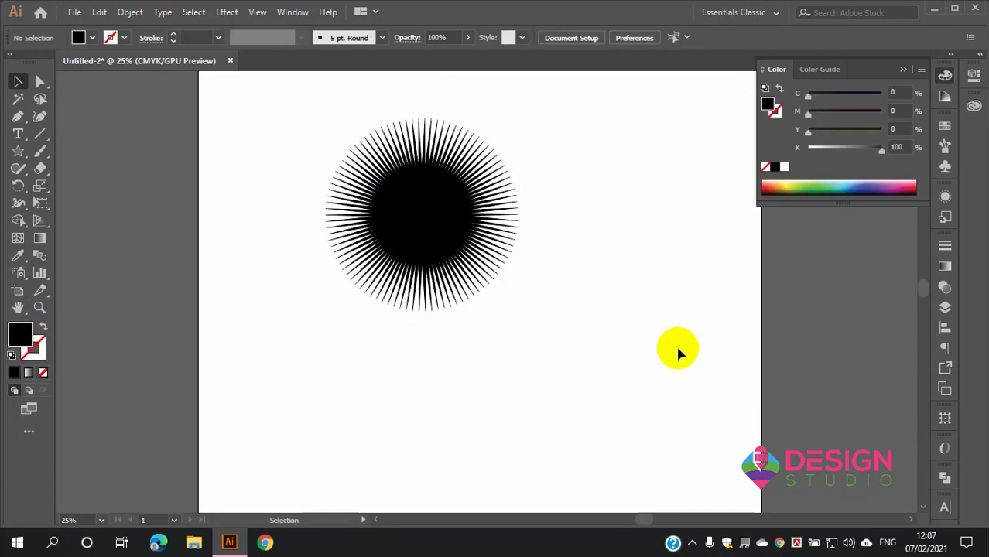
left_click(437, 287)
key("Delete")
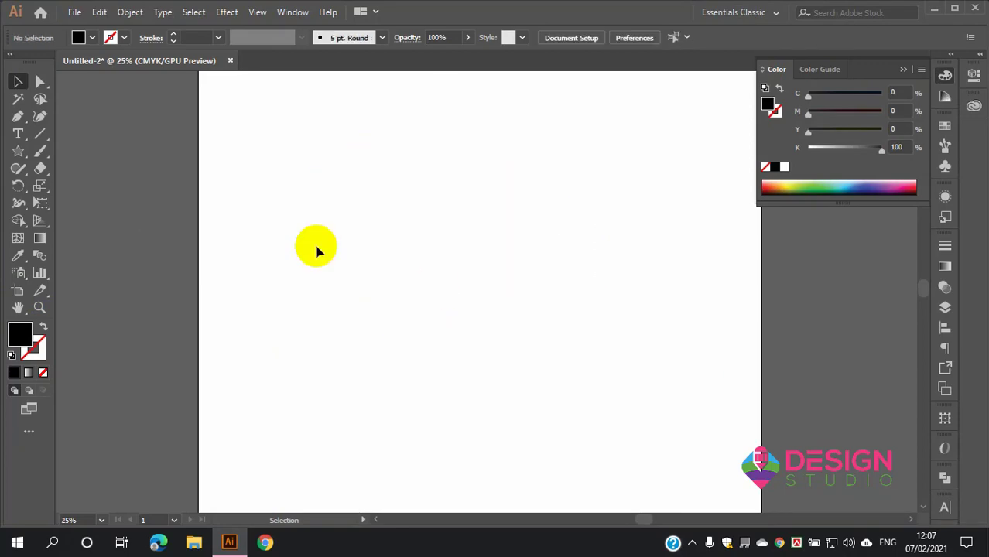
left_click_drag(303, 209, 443, 291)
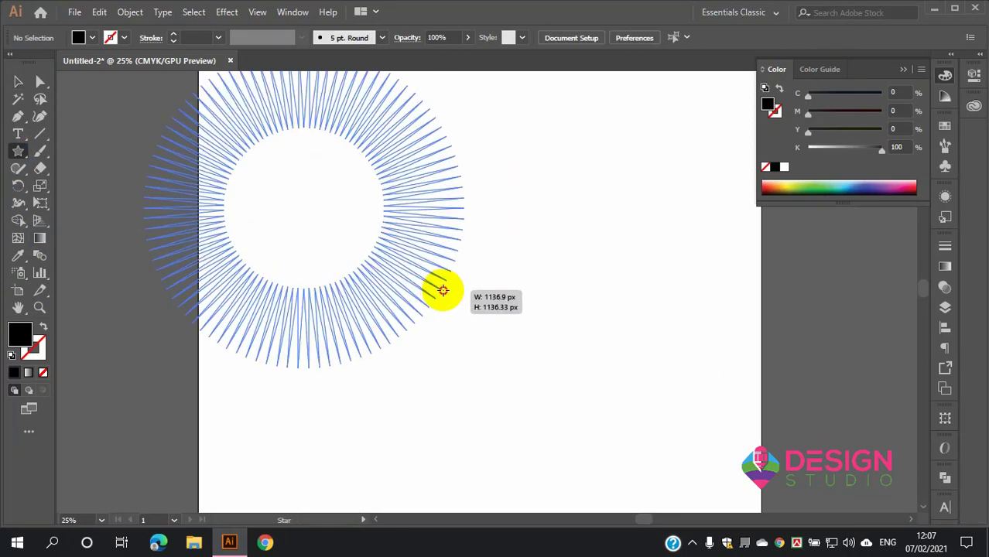
key("Down")
key("Down")
key("Down")
key("Down")
key("Down")
key("Down")
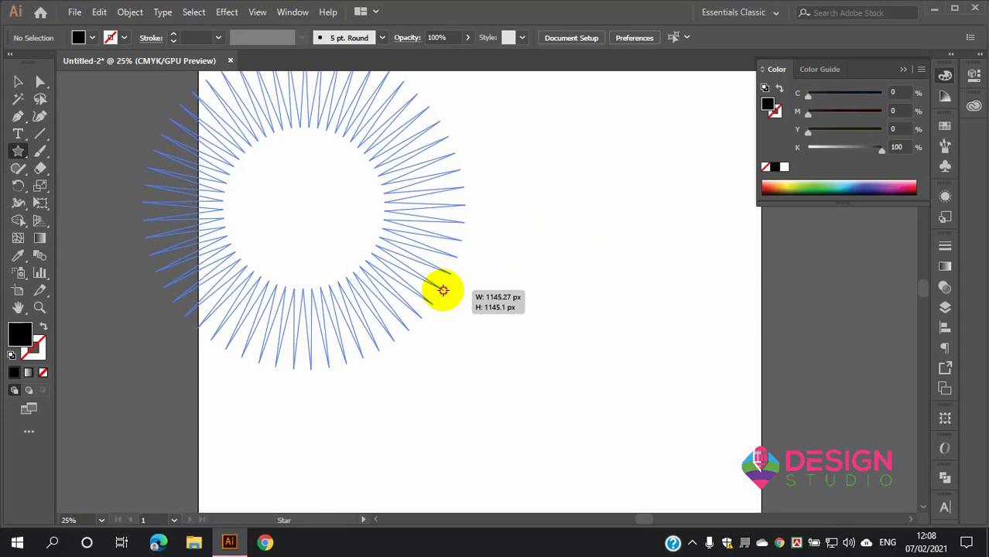
key("Down")
key("Down")
key("Down")
key("Down")
key("Down")
key("Down")
key("Down")
key("Down")
key("Down")
key("Down")
key("Down")
key("Down")
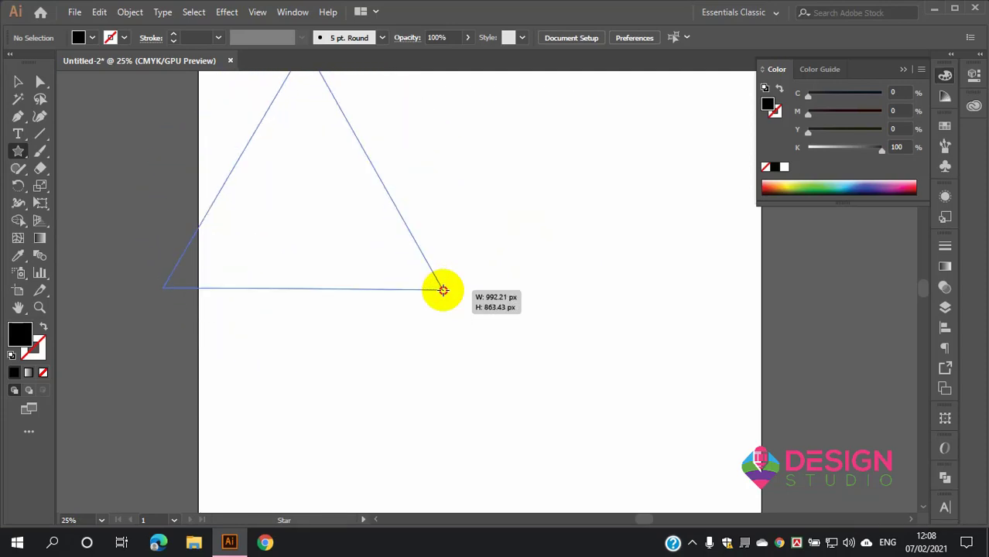
mouse_move(443, 290)
left_mouse_down()
mouse_move(410, 153)
mouse_move(417, 165)
left_mouse_up()
key("Up")
key("Up")
key("Up")
key("Down")
key("Down")
key("Down")
key("Down")
key("Down")
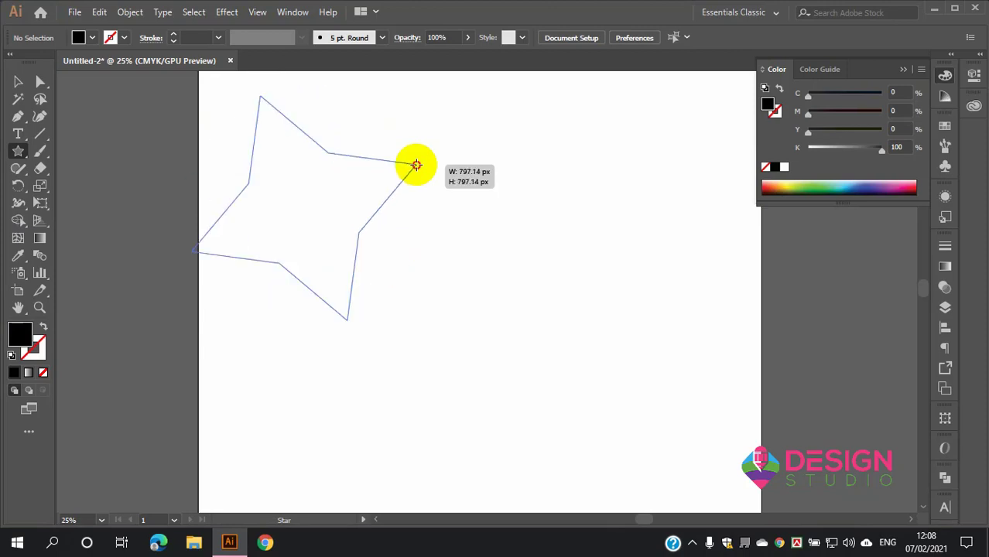
key("Down")
key("Up")
key("Up")
left_click_drag(416, 165, 417, 164)
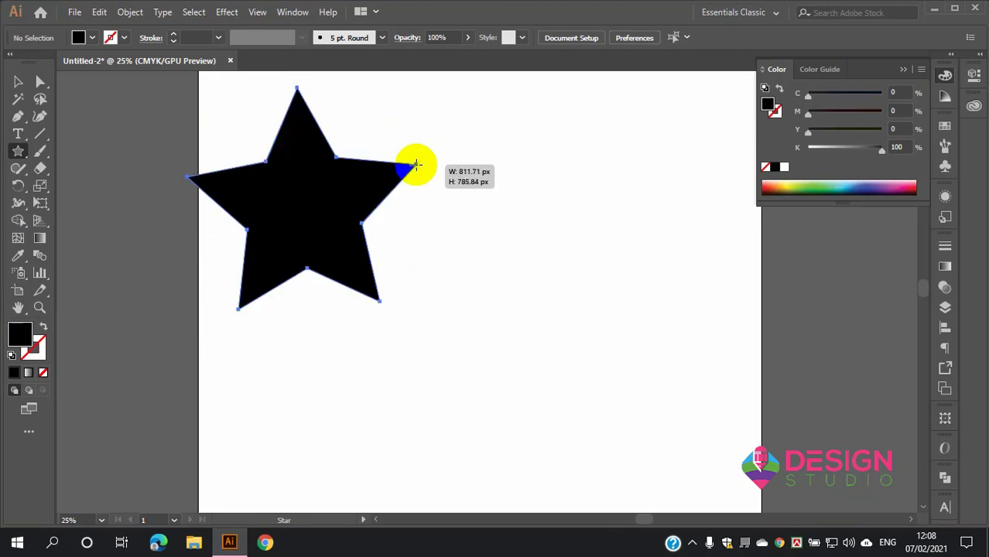
left_click(17, 82)
double_click(305, 208)
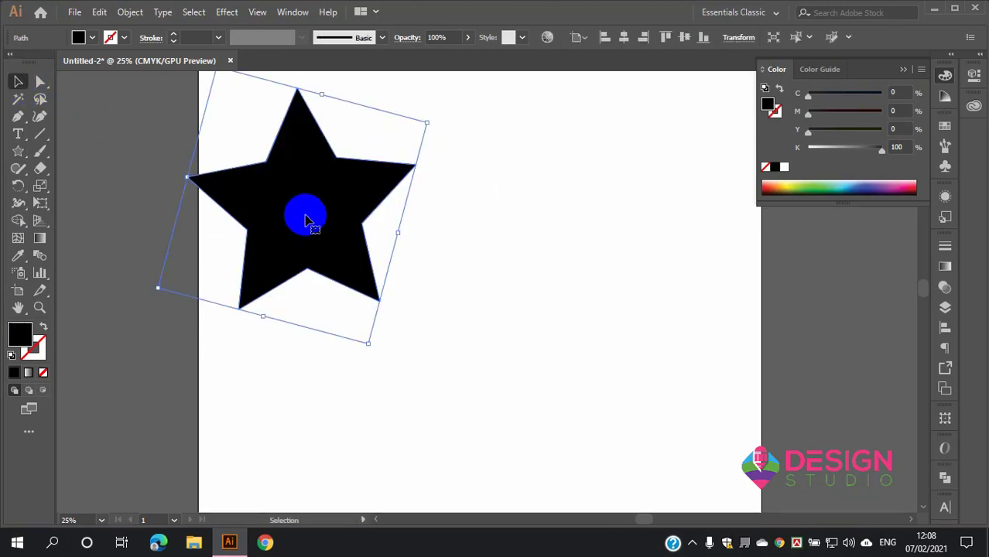
left_click(469, 267)
left_click(323, 200)
double_click(508, 239)
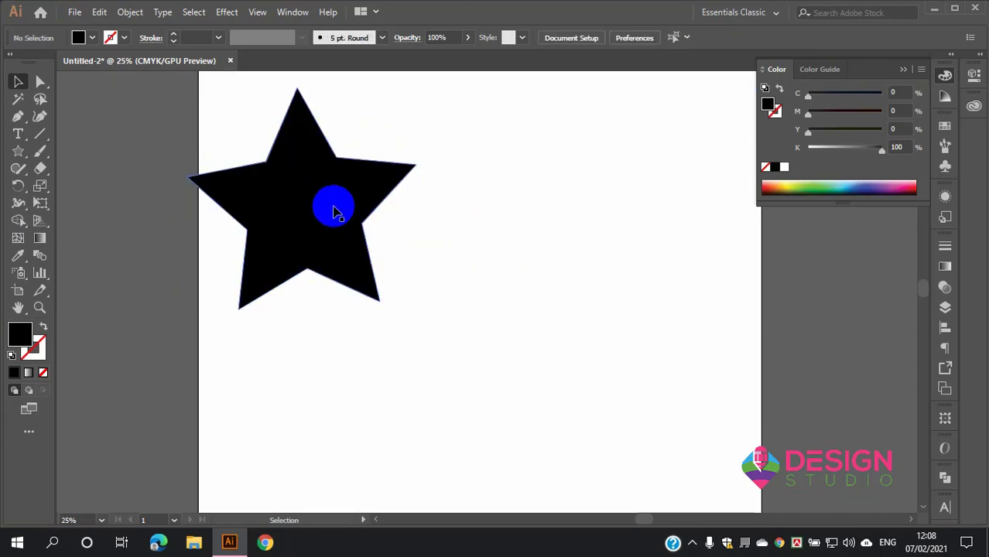
left_click_drag(334, 205, 504, 287)
key("a")
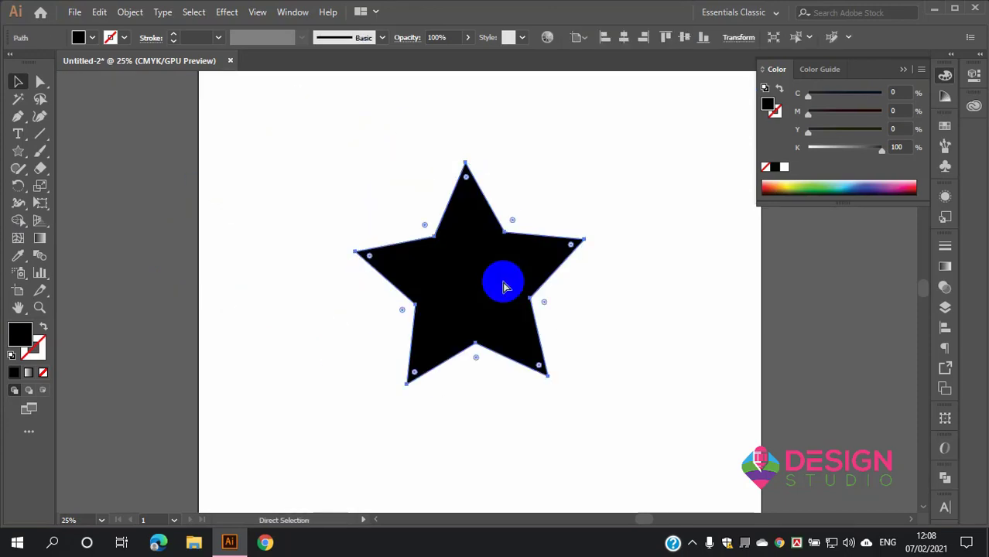
key("v")
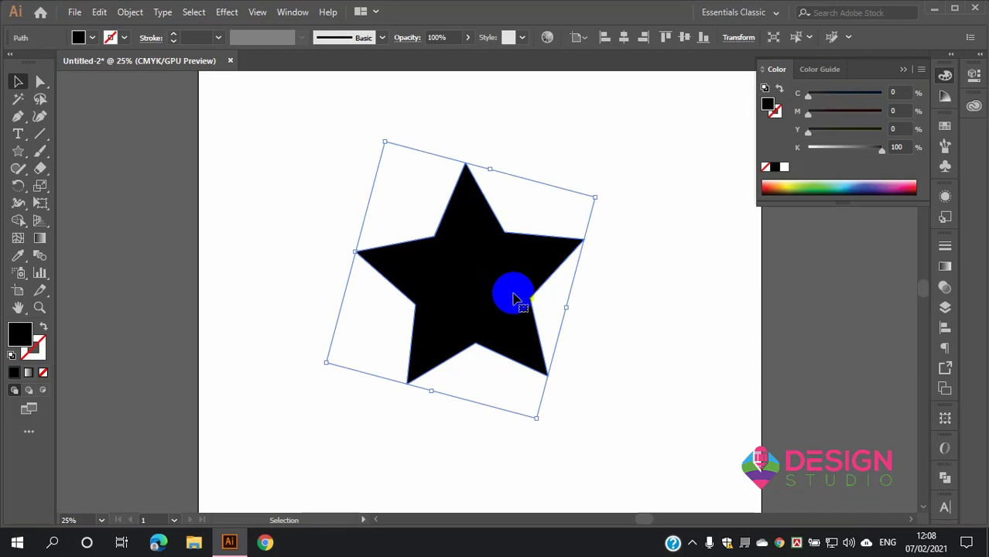
key("Delete")
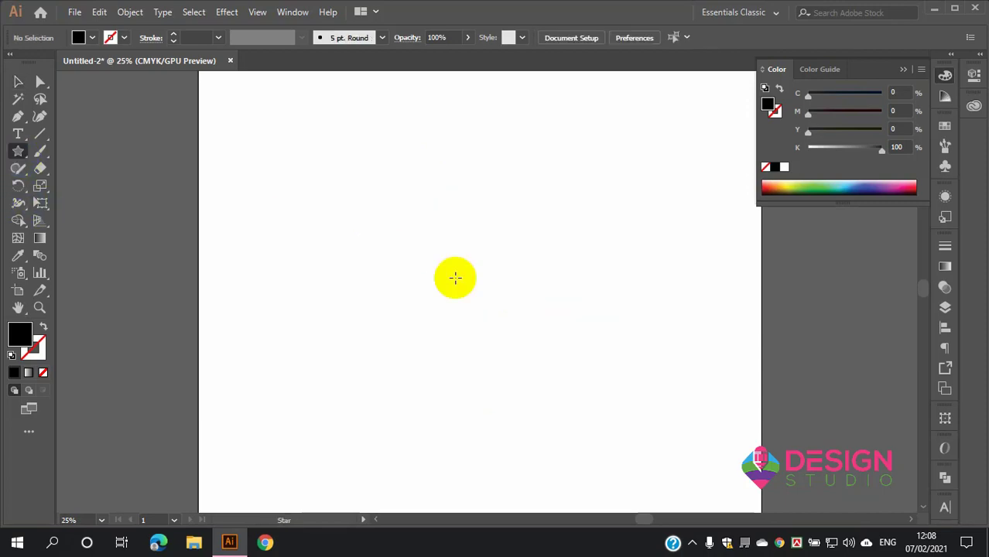
left_click(438, 262)
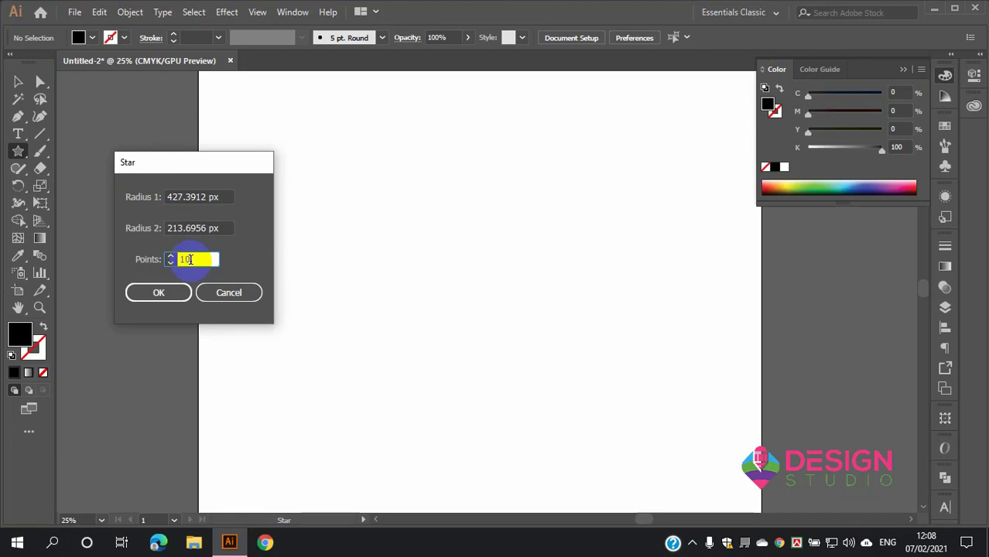
left_click(158, 293)
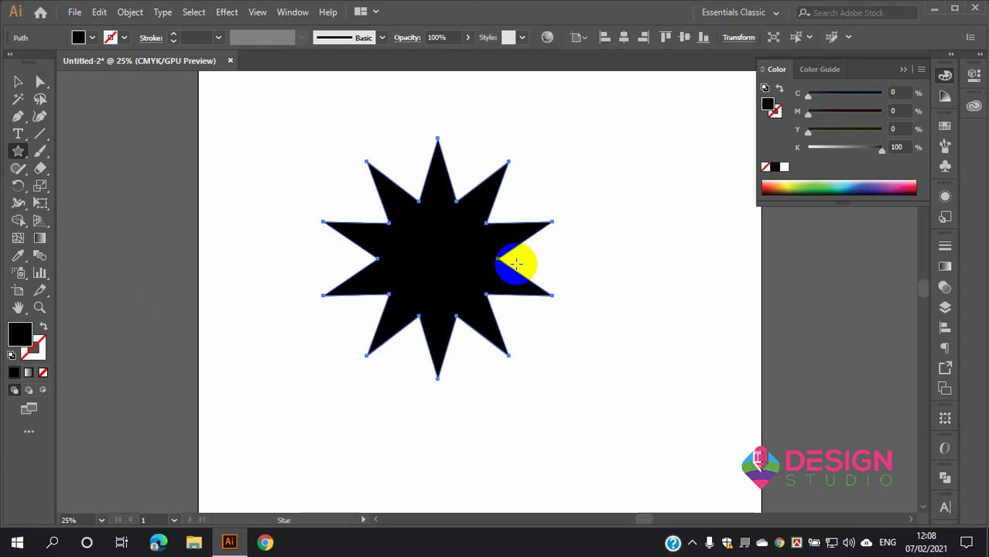
left_click(17, 82)
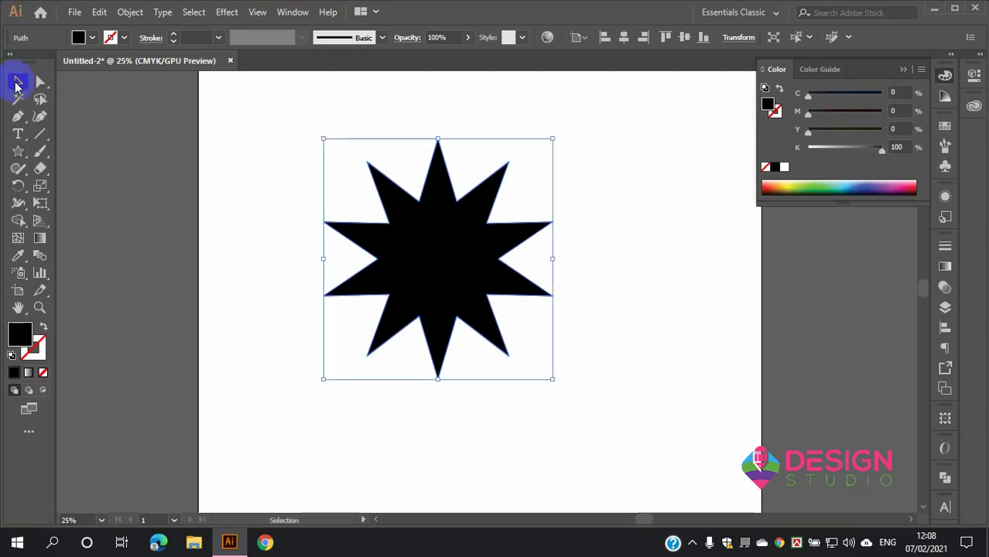
left_click(316, 230)
key("Delete")
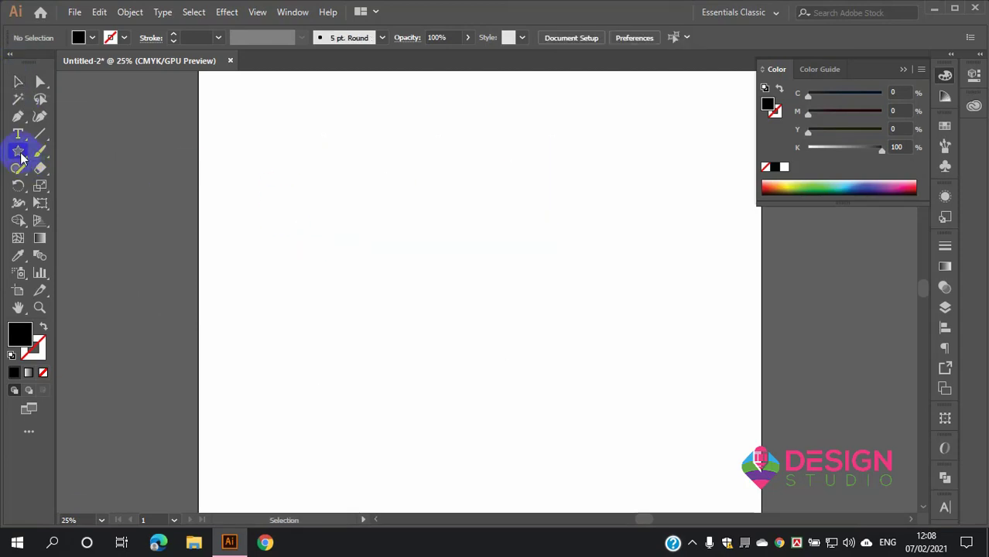
Step: Create a five-point star from the Star dialog on the artboard
left_click(21, 158)
left_click(484, 280)
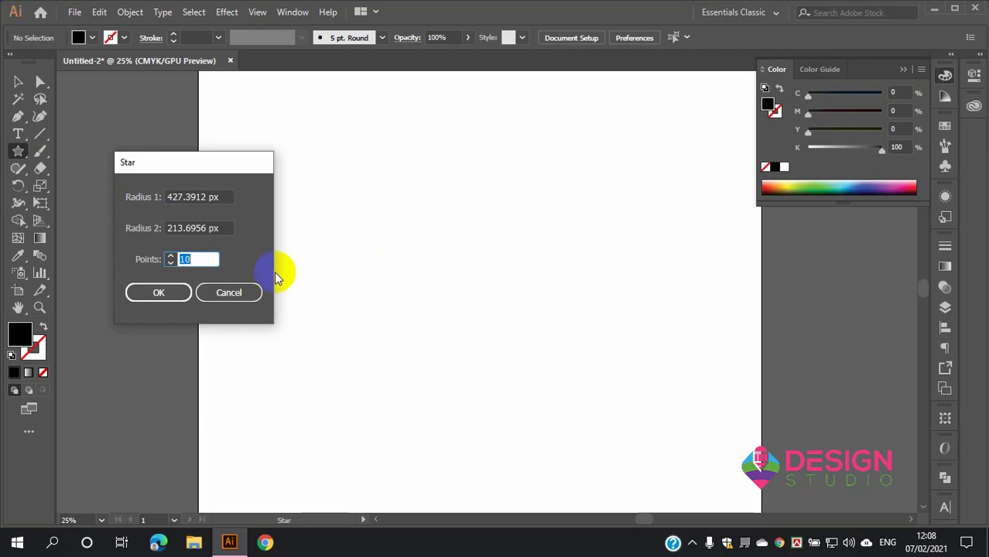
type("5")
left_click(164, 292)
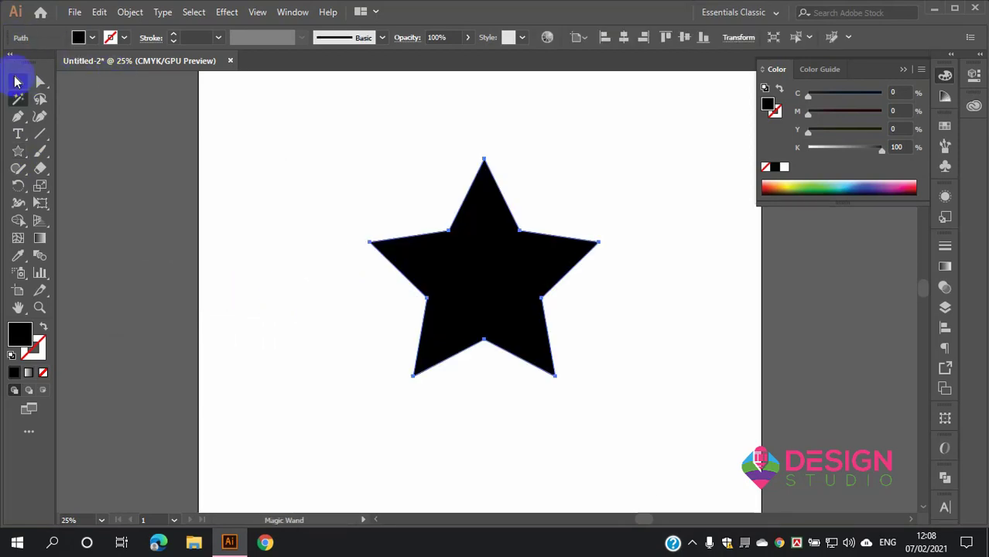
Step: Select the five-point star and delete it
left_click(17, 81)
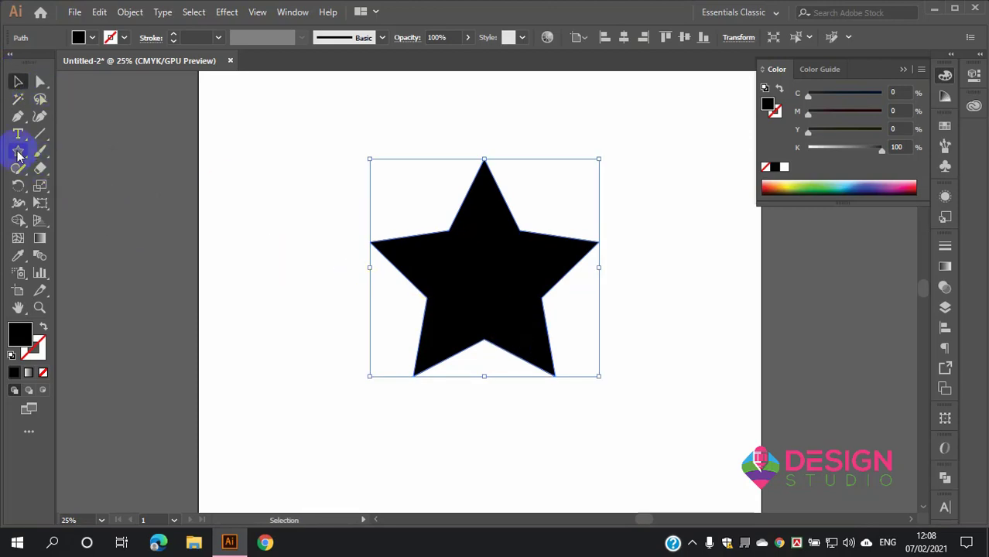
left_click(603, 242)
left_click(453, 264)
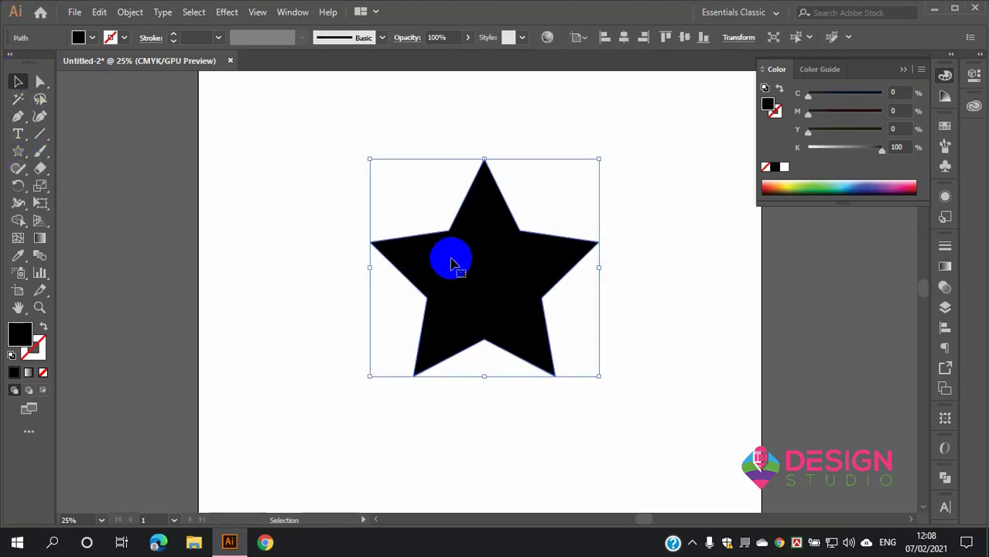
key("Delete")
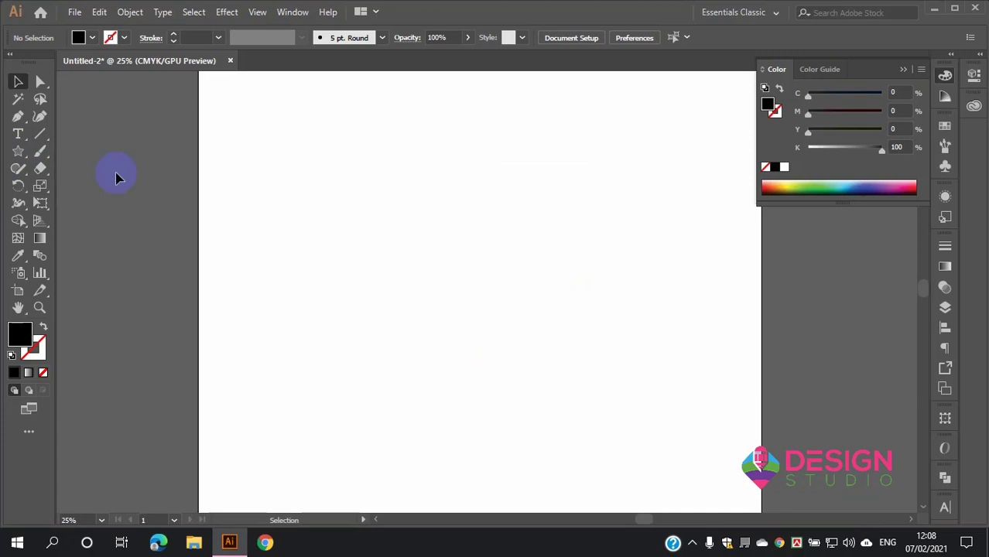
left_click(18, 151)
left_click_drag(342, 189, 549, 328)
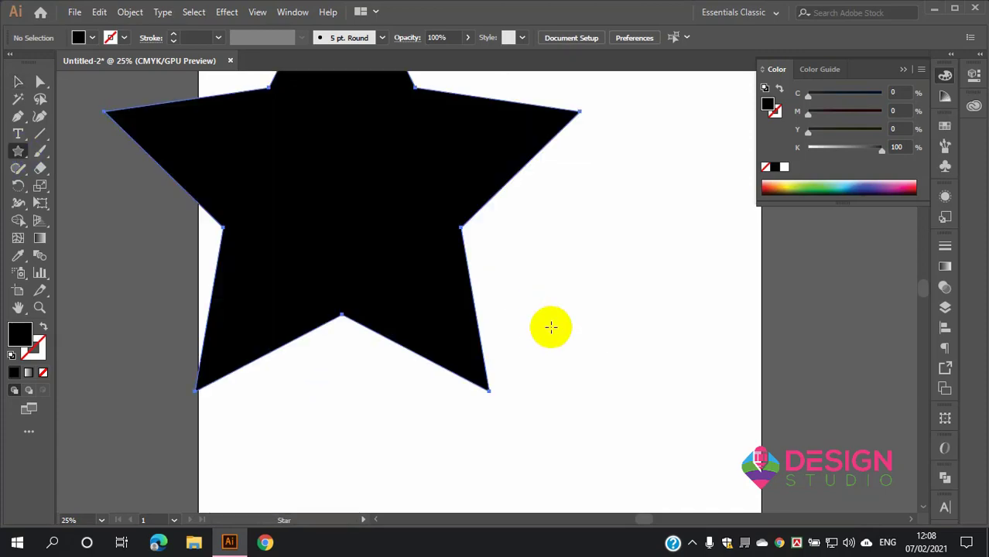
left_click(18, 81)
left_click(630, 342)
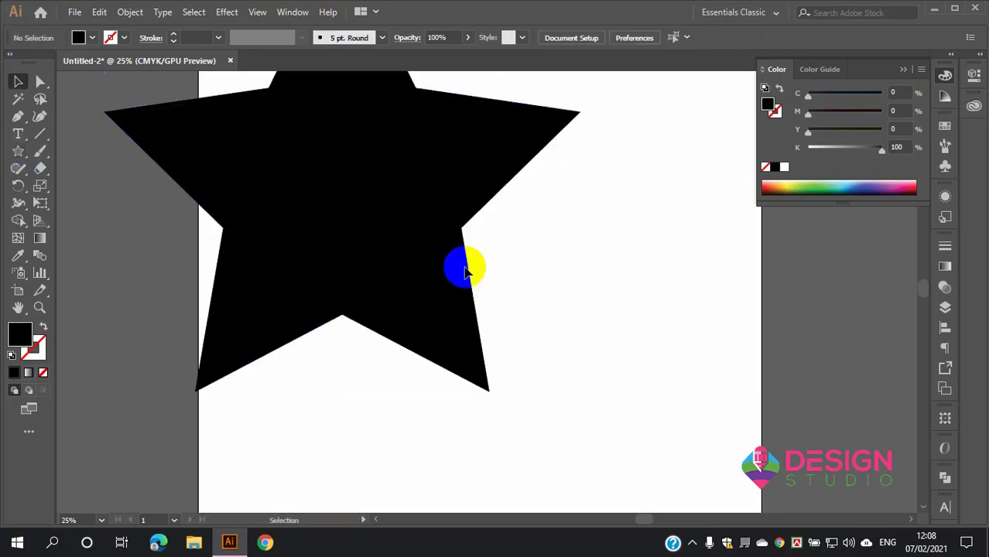
left_click_drag(380, 226, 534, 377)
key("ctrl+minus")
scroll(482, 288, "down", 1)
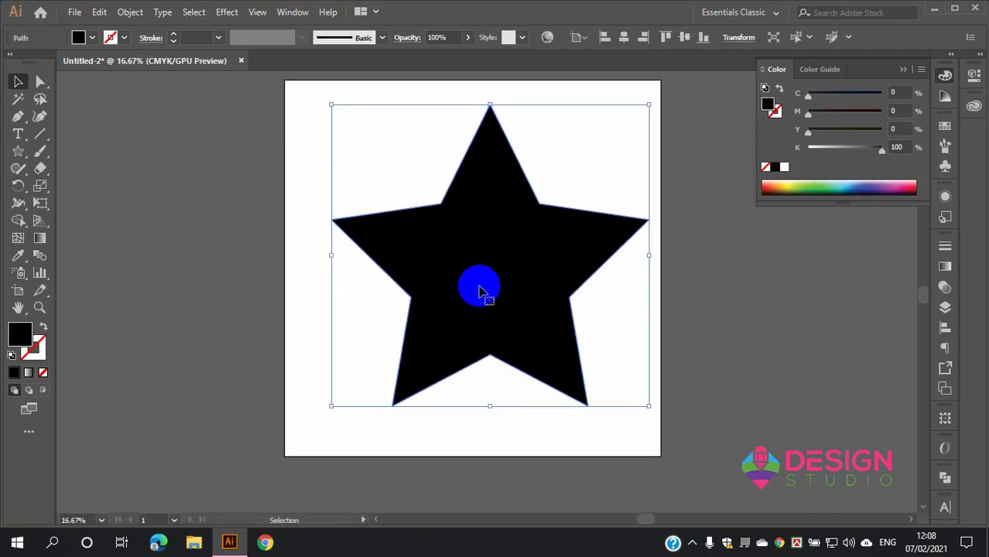
left_click(782, 320)
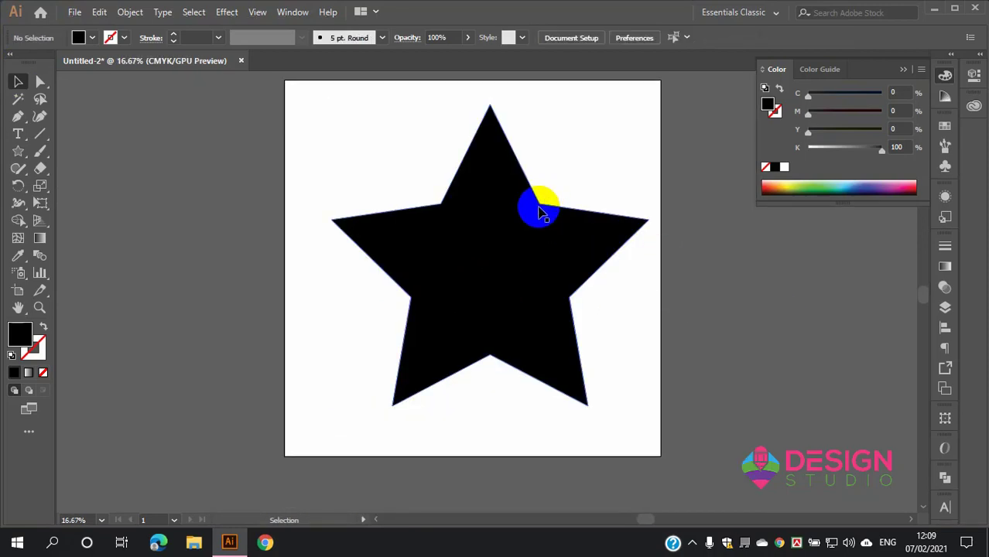
left_click(40, 83)
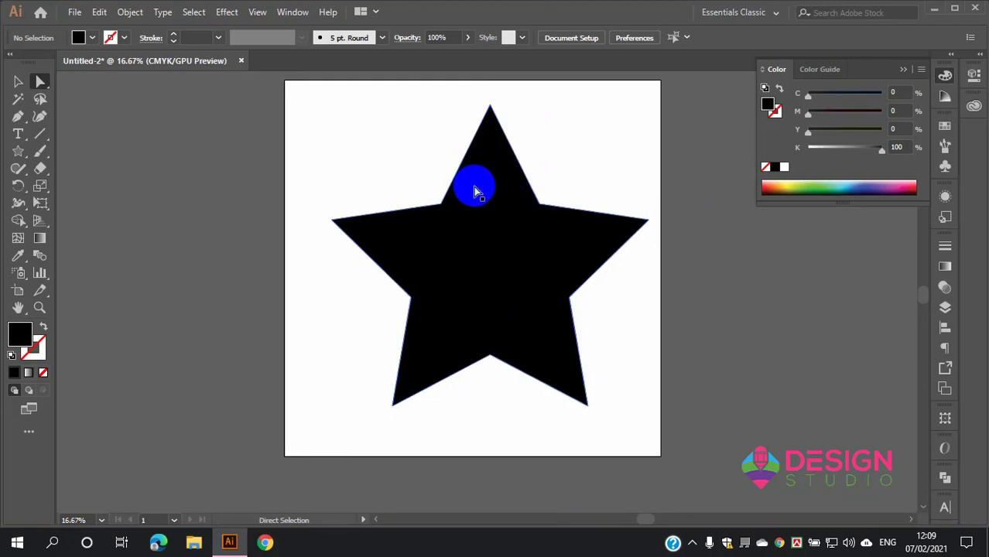
scroll(430, 200, "down", 1)
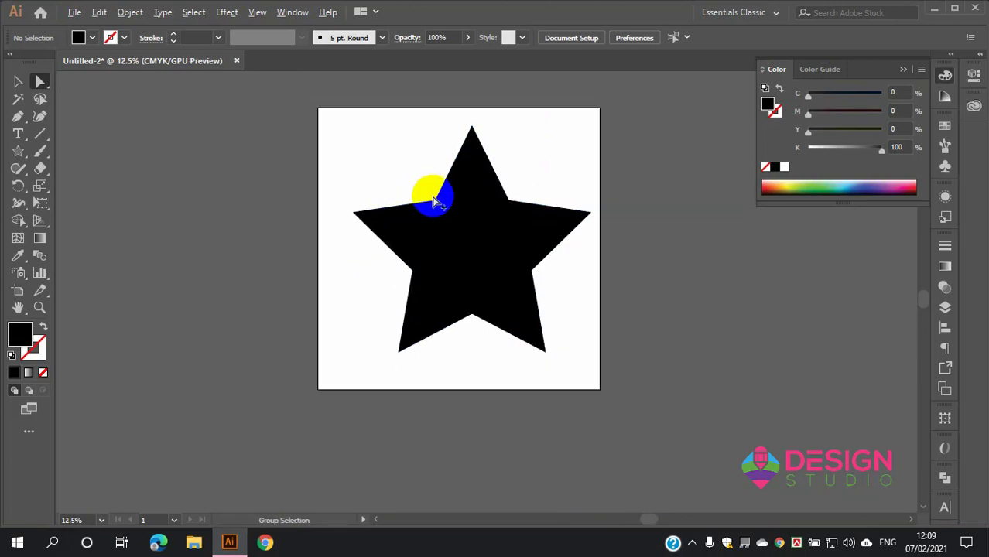
scroll(435, 200, "up", 2)
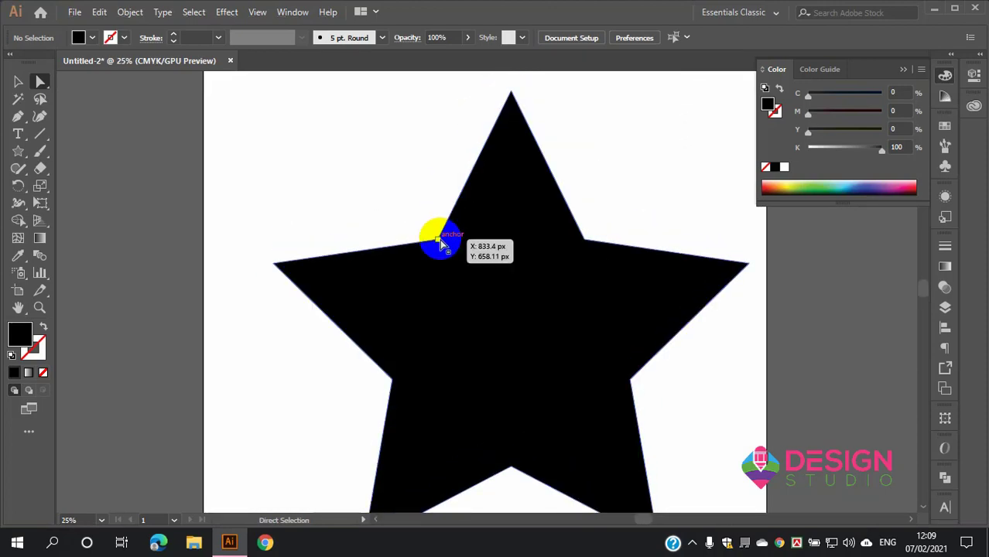
scroll(439, 244, "down", 1)
mouse_move(438, 250)
left_mouse_down()
mouse_move(417, 220)
mouse_move(474, 300)
left_mouse_up()
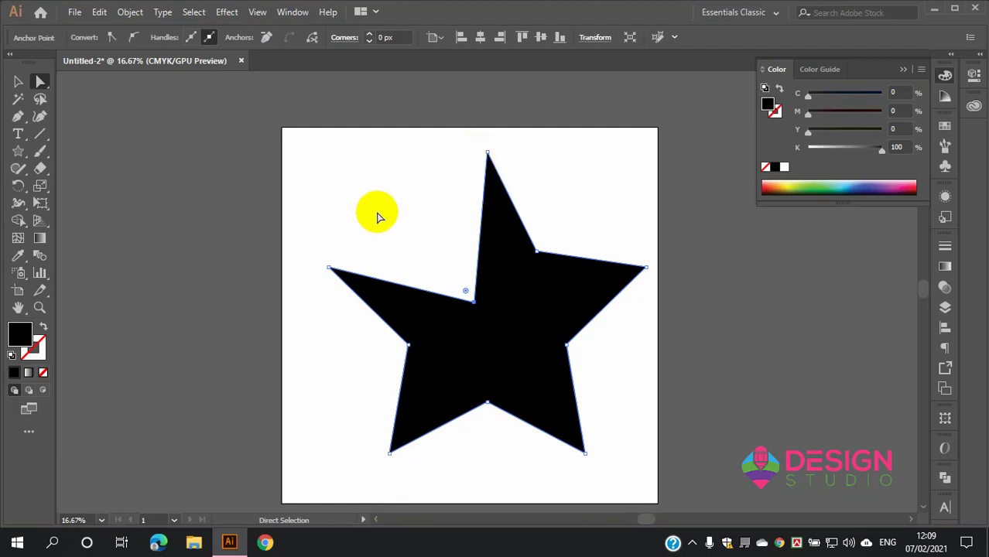
key("ctrl+z")
left_click(404, 223)
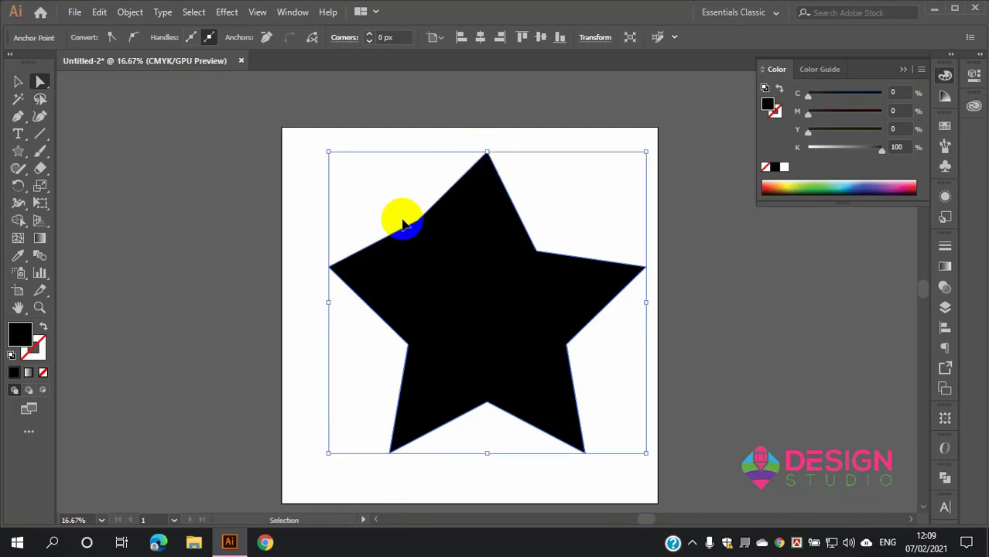
left_click(517, 230)
left_click(599, 198)
left_click(558, 364)
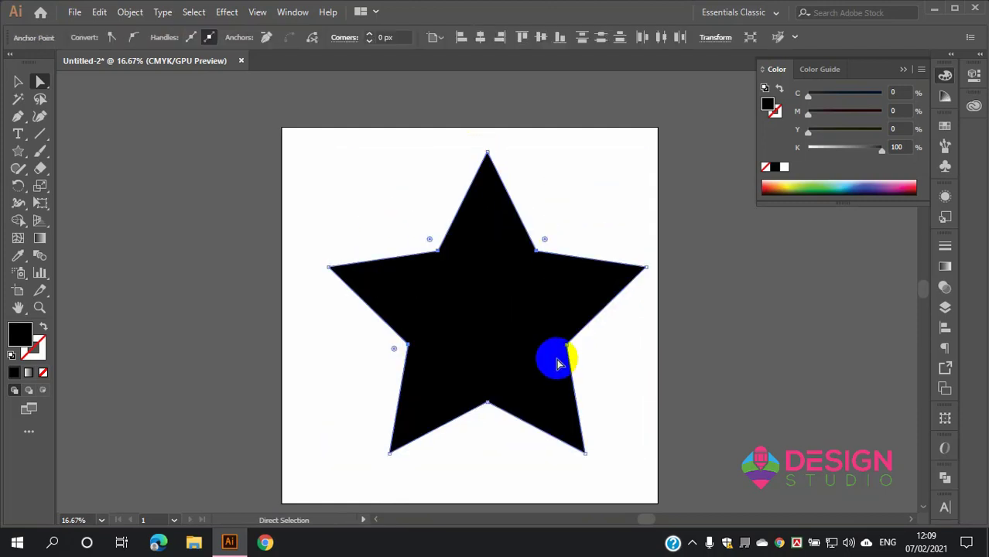
key("Delete")
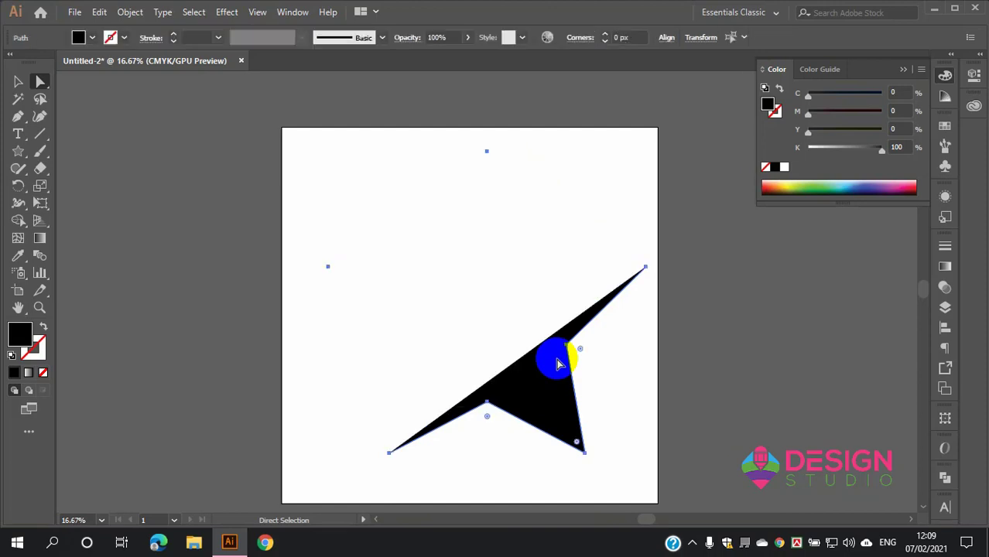
key("Delete")
left_click(21, 154)
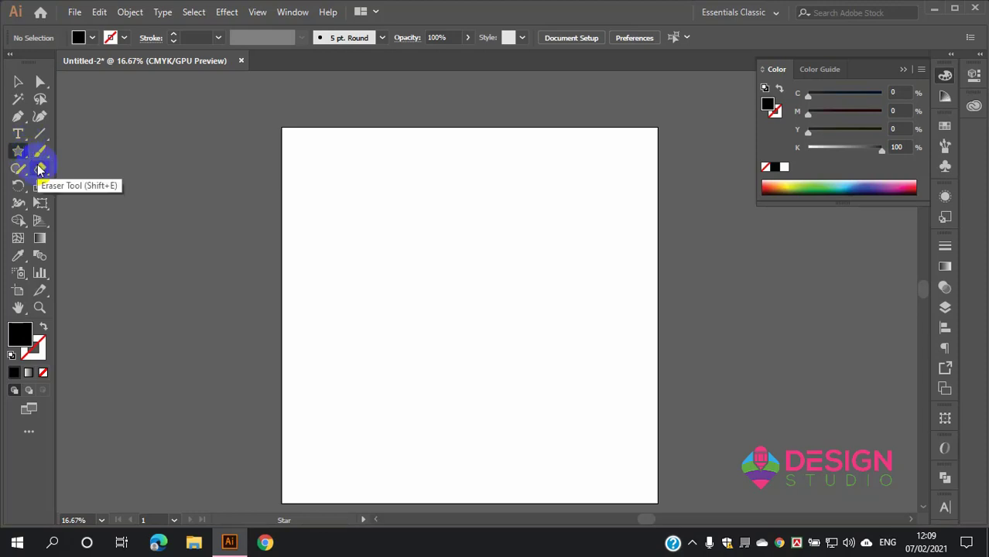
Step: Create a 5-point star with 100 px outer and 50 px inner radius, then select it
left_click(445, 299)
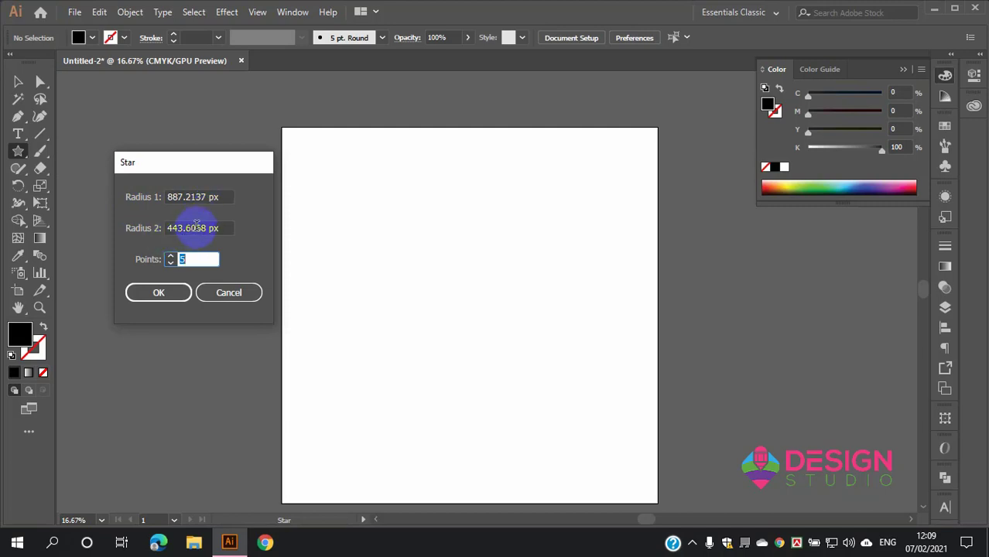
left_click_drag(223, 197, 162, 200)
type("100")
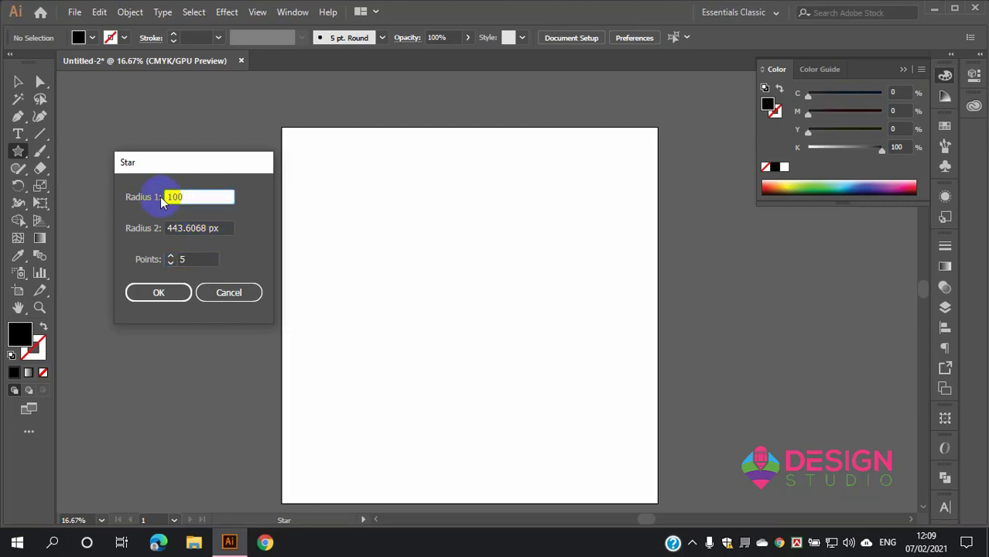
left_click_drag(233, 228, 148, 241)
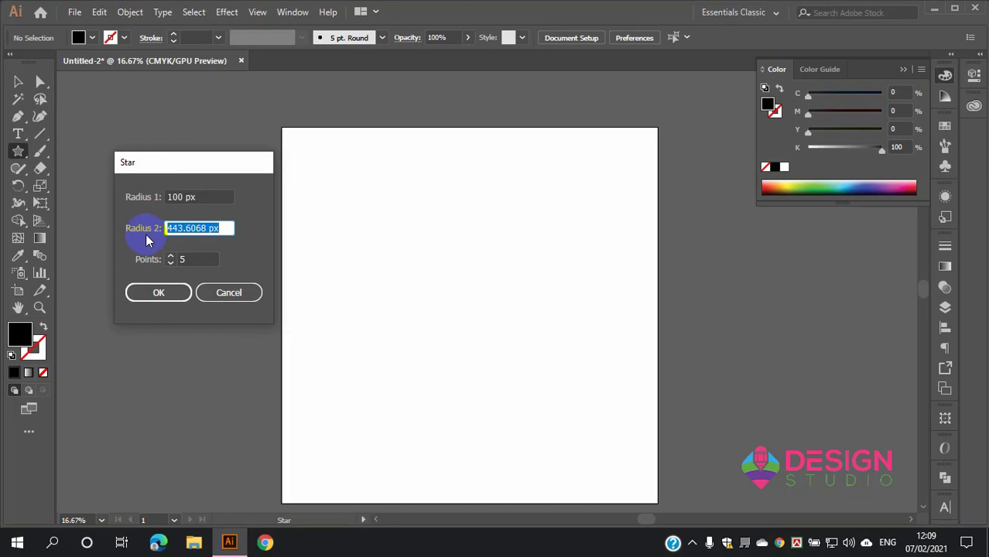
type("50")
left_click(151, 292)
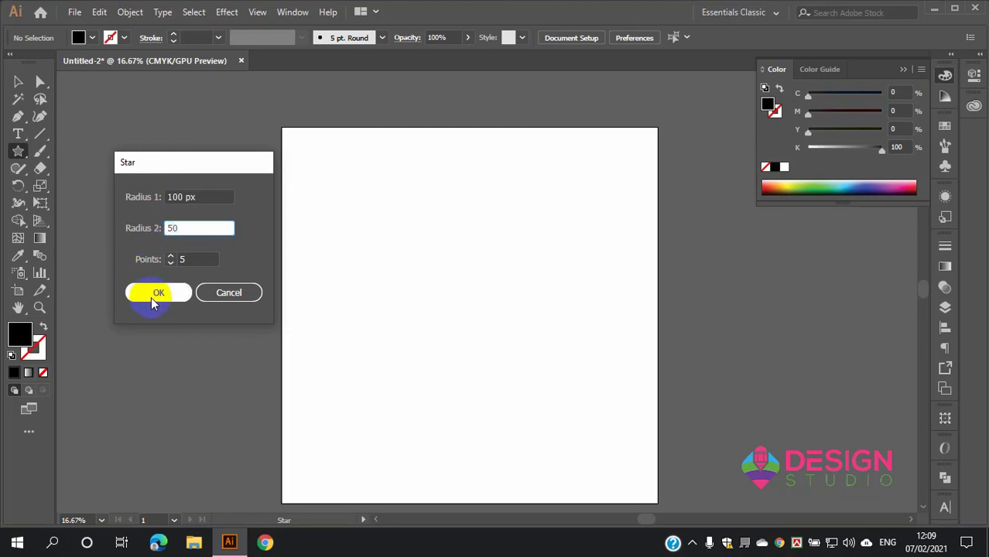
scroll(486, 360, "up", 4)
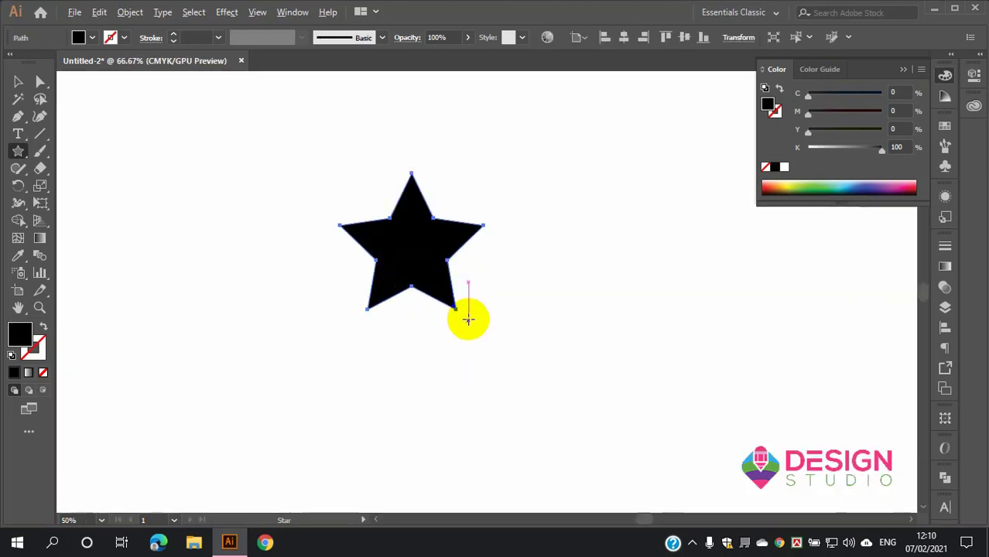
scroll(465, 314, "up", 1)
scroll(348, 270, "up", 2)
scroll(350, 269, "down", 3)
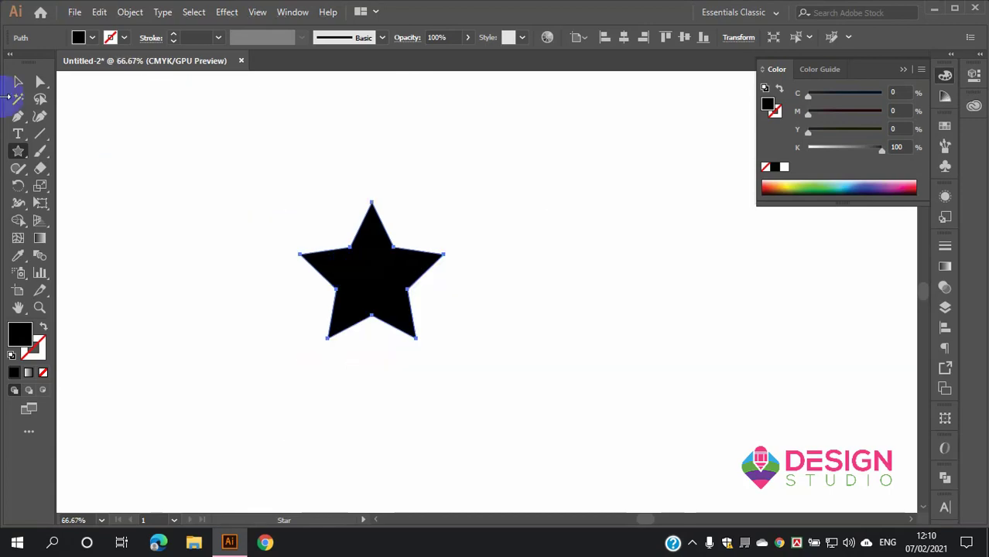
left_click(17, 82)
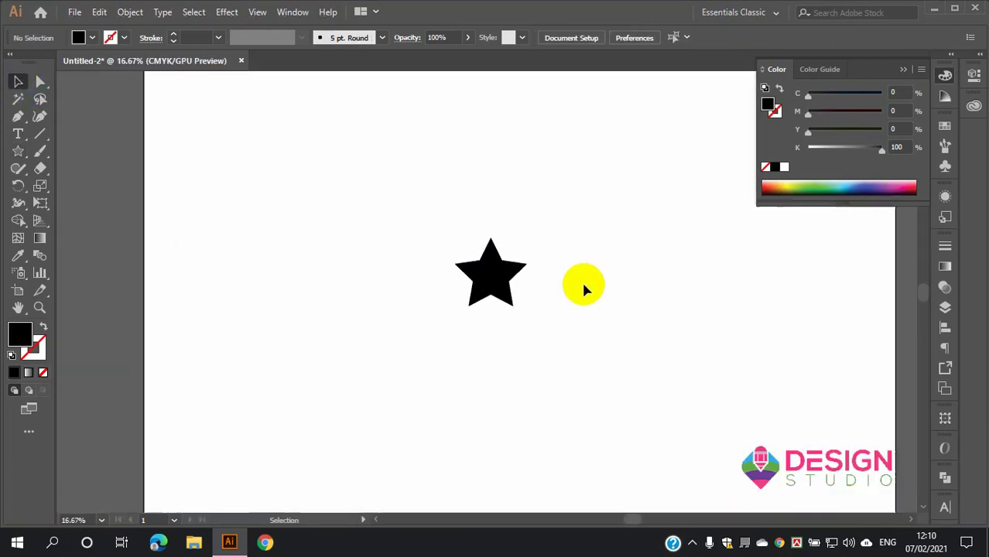
left_click(408, 268)
Step: Nudge the first star further up the artboard
scroll(433, 247, "up", 3)
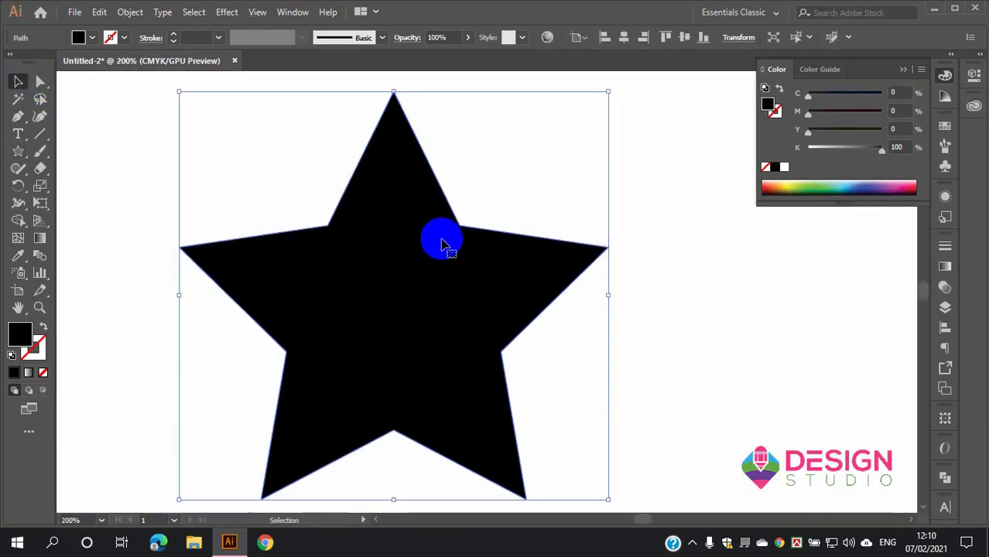
scroll(426, 194, "down", 4)
key("ctrl+z")
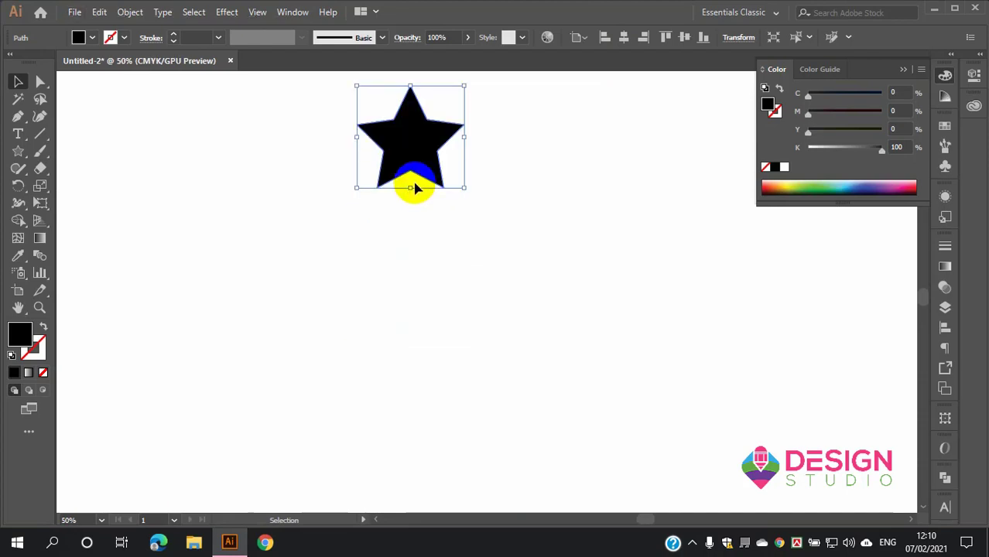
key("ctrl+z")
key("ctrl+z")
Step: Add a star below it with Radius 2 set to 80 px
left_click(17, 153)
left_click(410, 285)
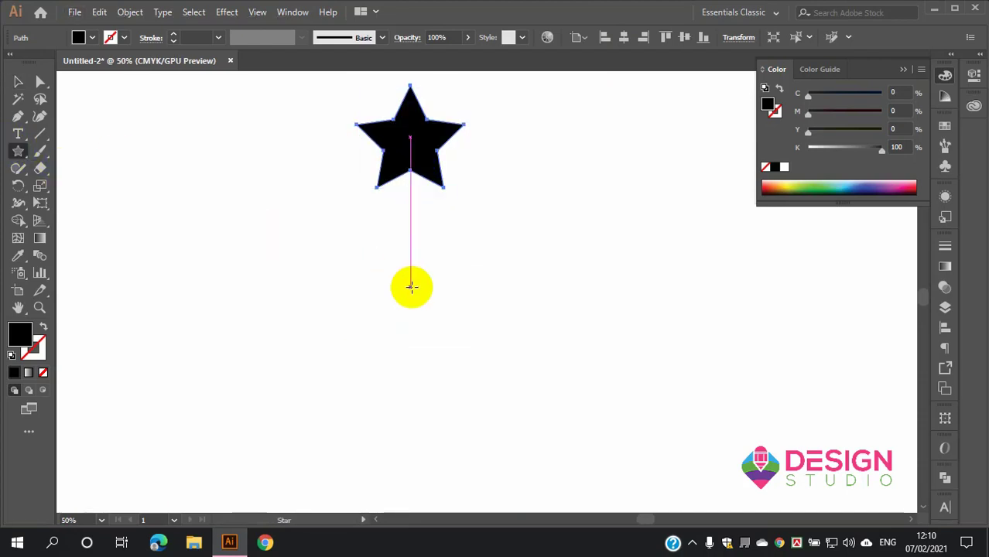
mouse_move(198, 197)
left_mouse_down()
mouse_move(157, 203)
mouse_move(151, 236)
left_mouse_up()
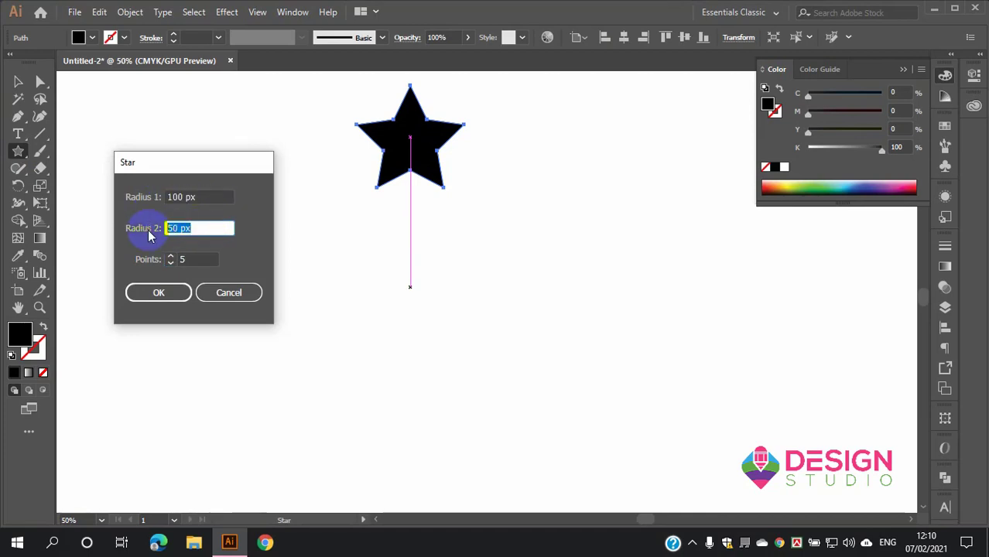
type("80")
left_click(157, 296)
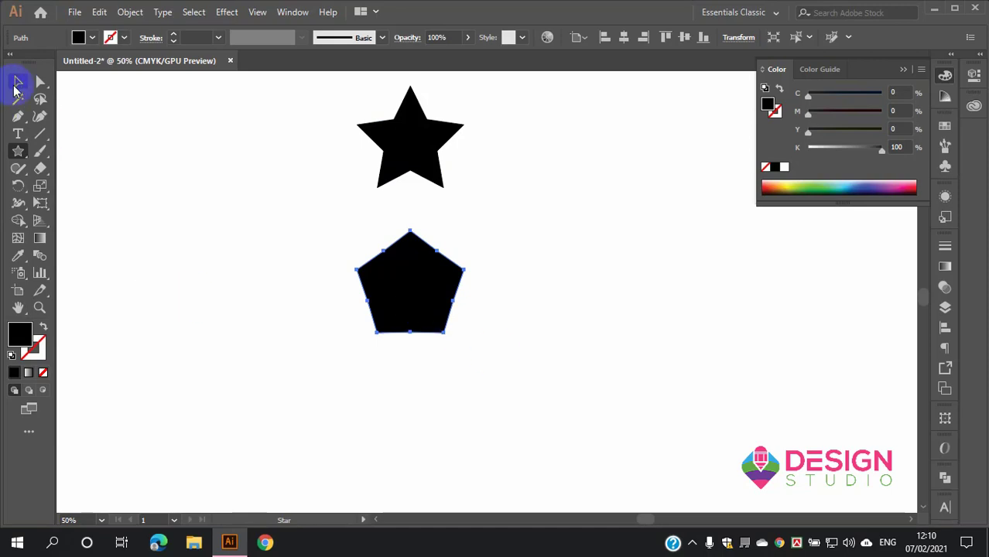
Step: Select the near-pentagon 100/80 px star
left_click(18, 82)
left_click(445, 280)
left_click(517, 320)
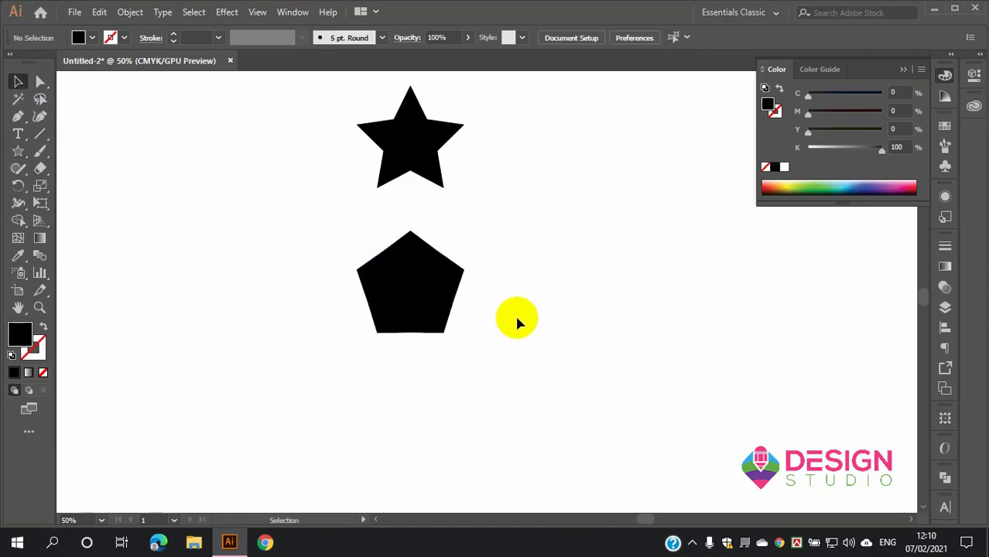
left_click(455, 279)
left_click(430, 263)
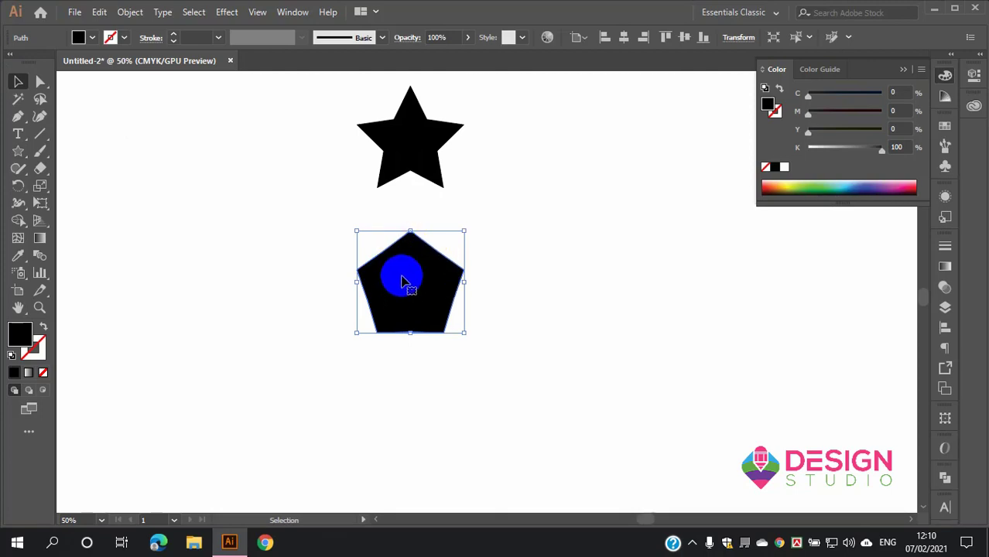
left_click(457, 129)
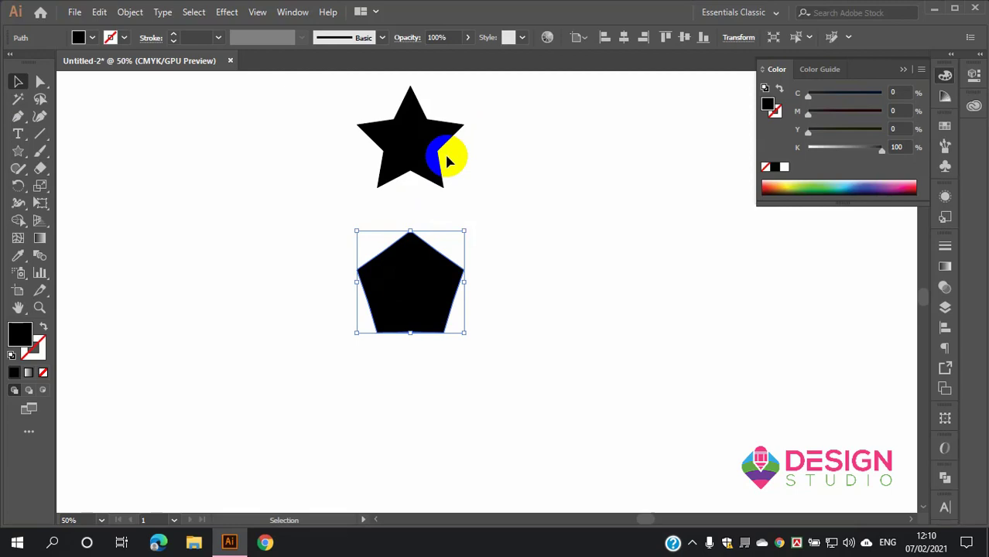
Step: Delete the pentagon and create a 5-point star with 100 px and 70 px radii
key("Delete")
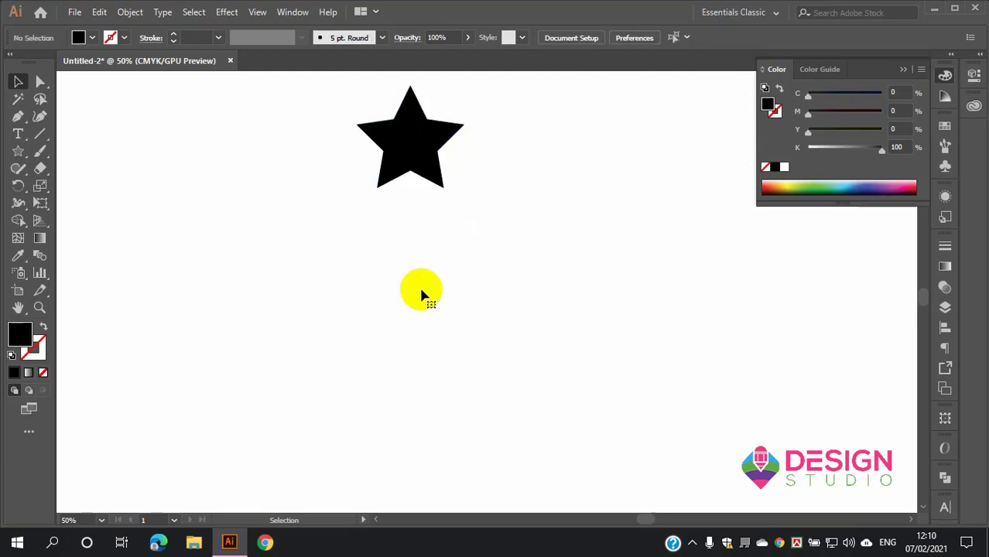
left_click(18, 151)
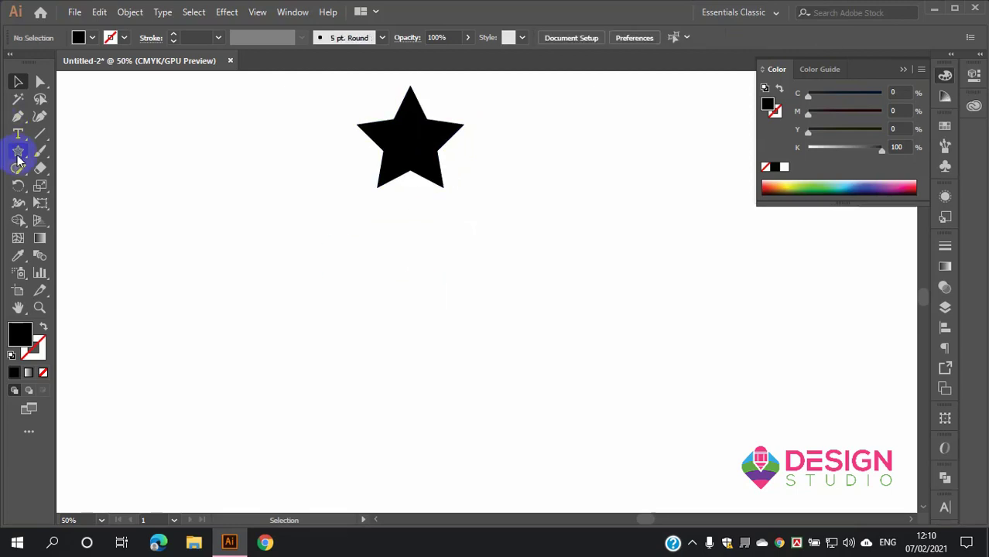
left_click(442, 330)
left_click_drag(200, 227, 120, 236)
type("70")
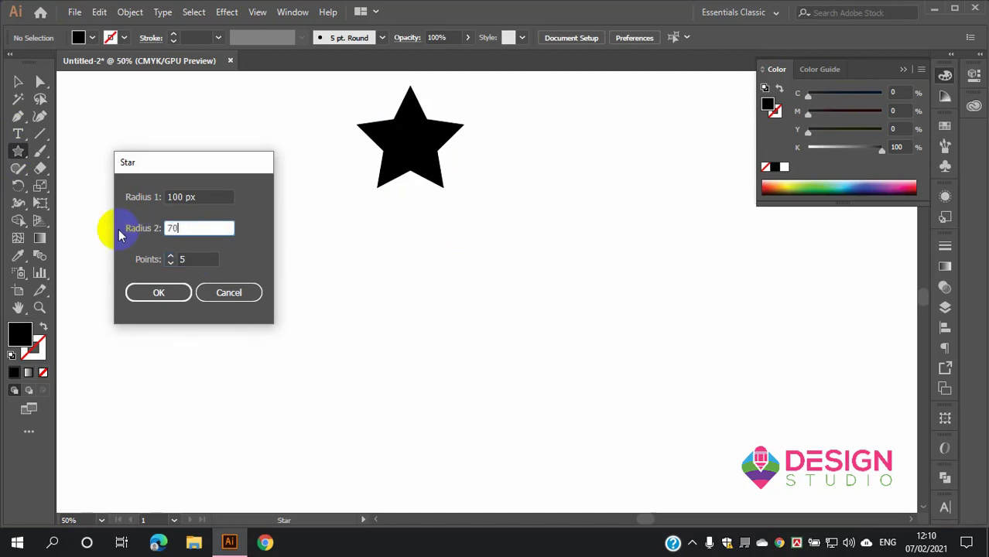
left_click(159, 292)
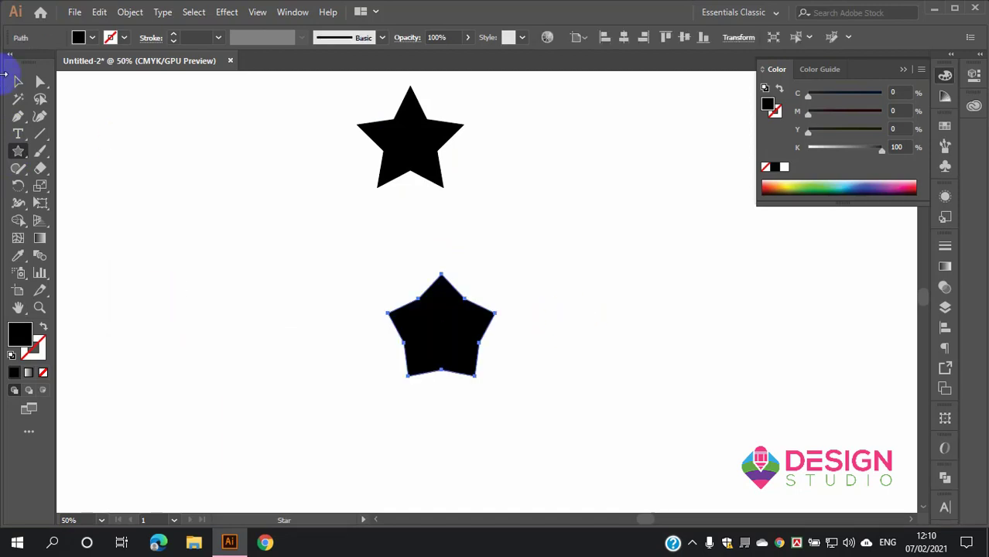
Step: Inspect the upper star's anchor points, then select the fatter lower star
left_click(18, 81)
left_click(564, 326)
scroll(494, 303, "up", 2)
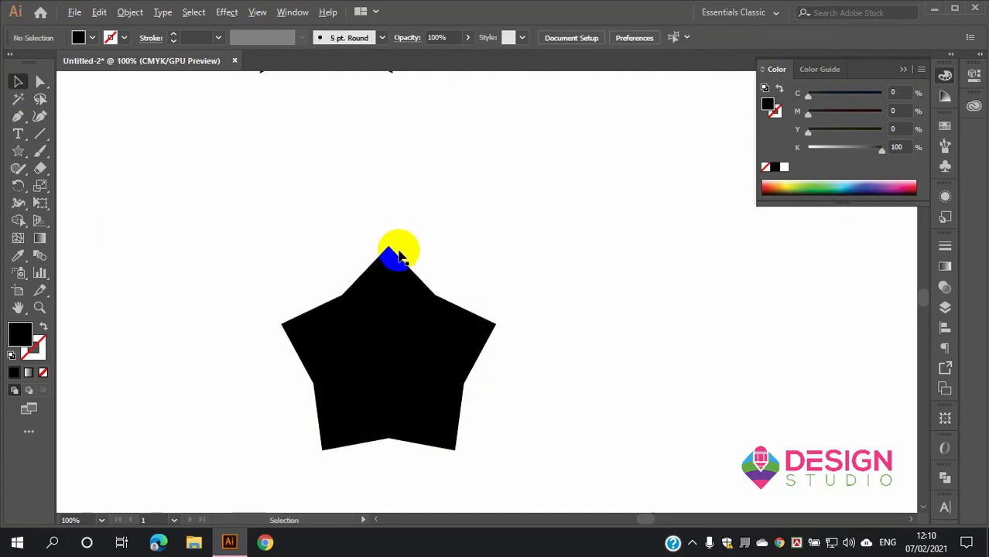
scroll(399, 255, "down", 2)
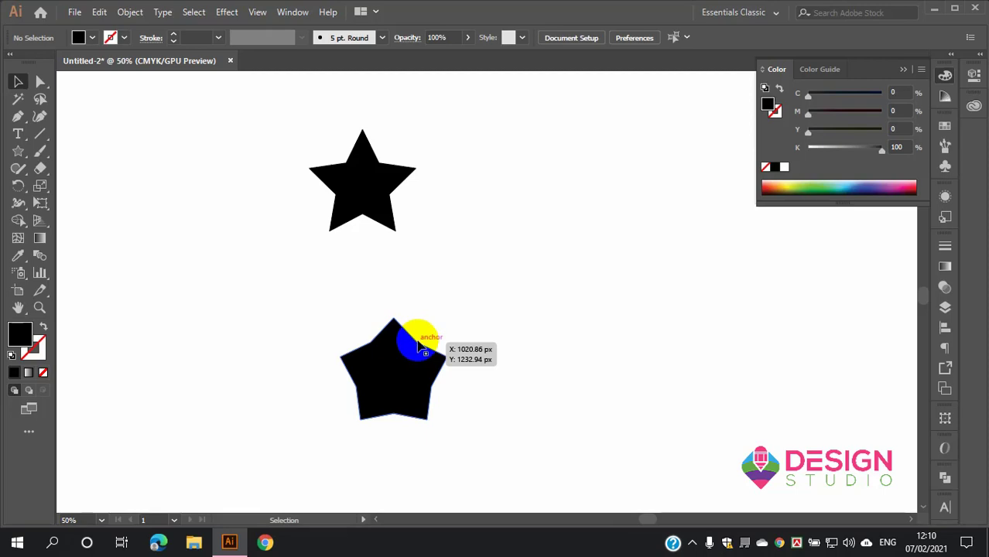
left_click(40, 81)
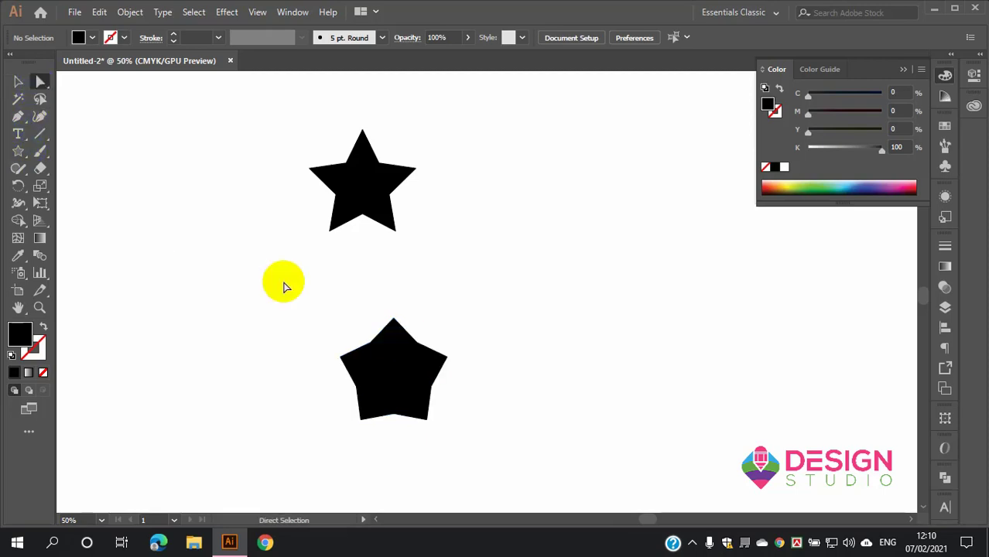
left_click(366, 186)
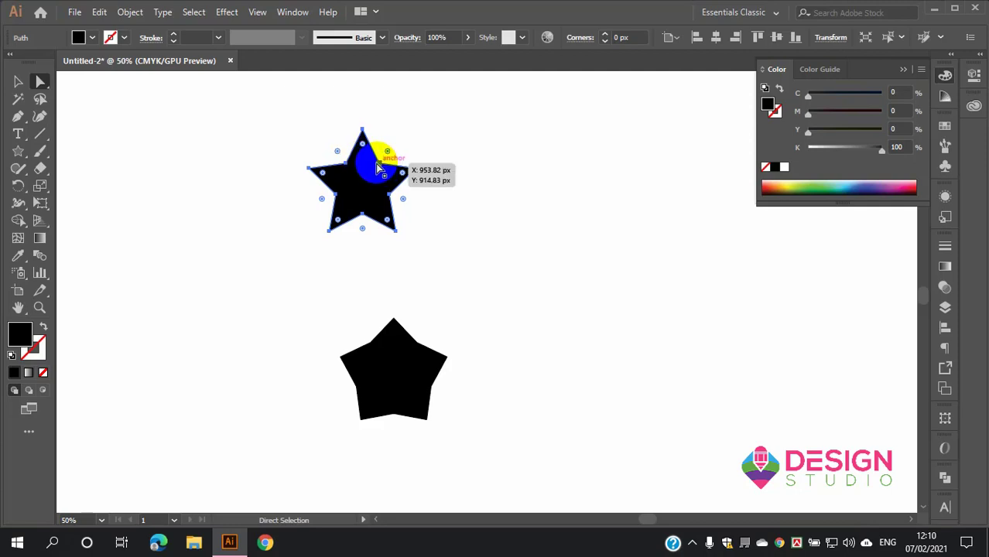
scroll(424, 280, "down", 1)
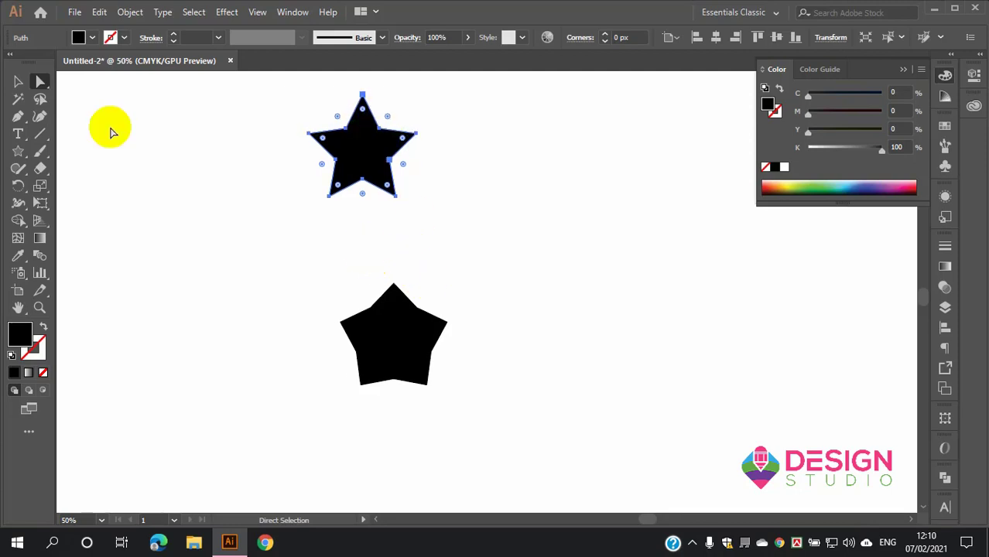
left_click(17, 82)
left_click(436, 372)
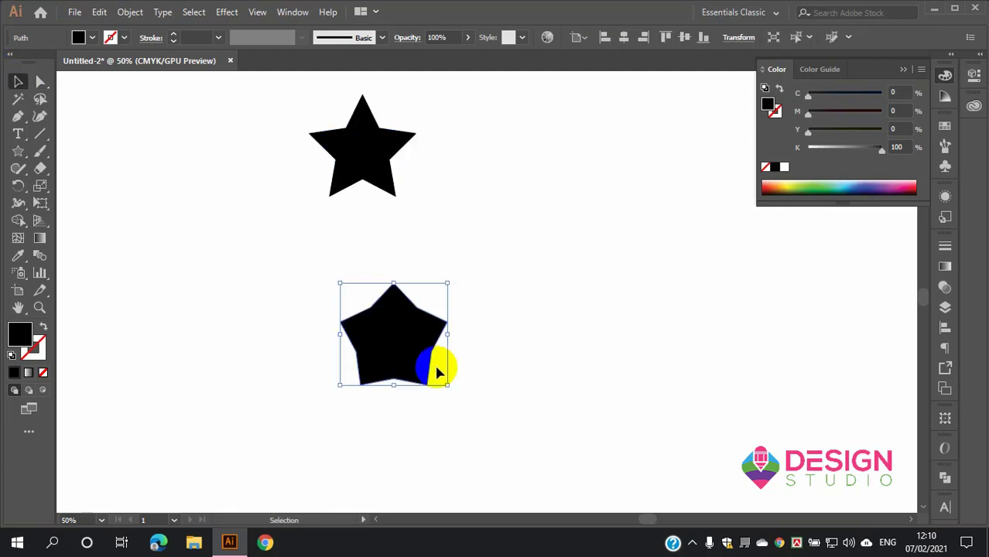
Step: Delete the fat five-point star and draw a 12-point star with the Star dialog
key("Delete")
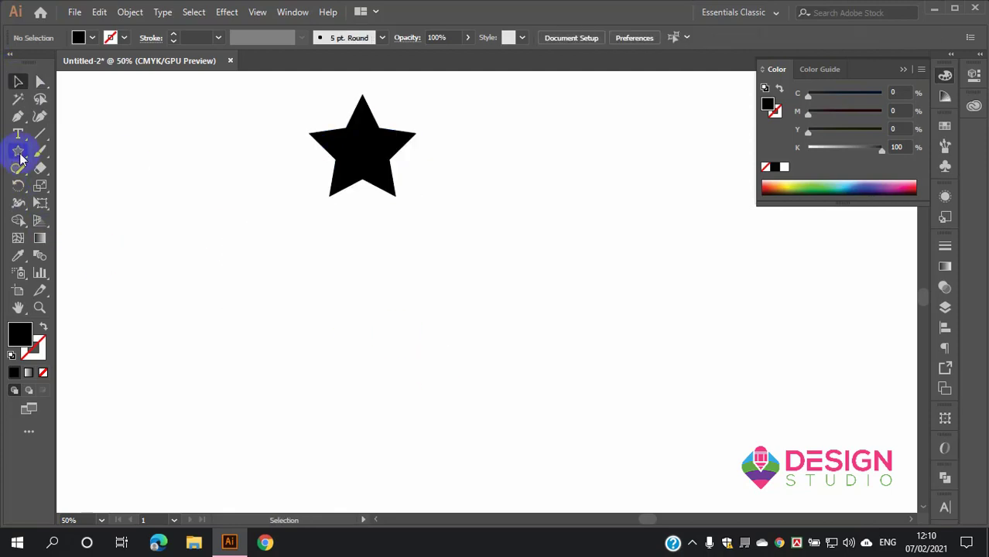
left_click(19, 152)
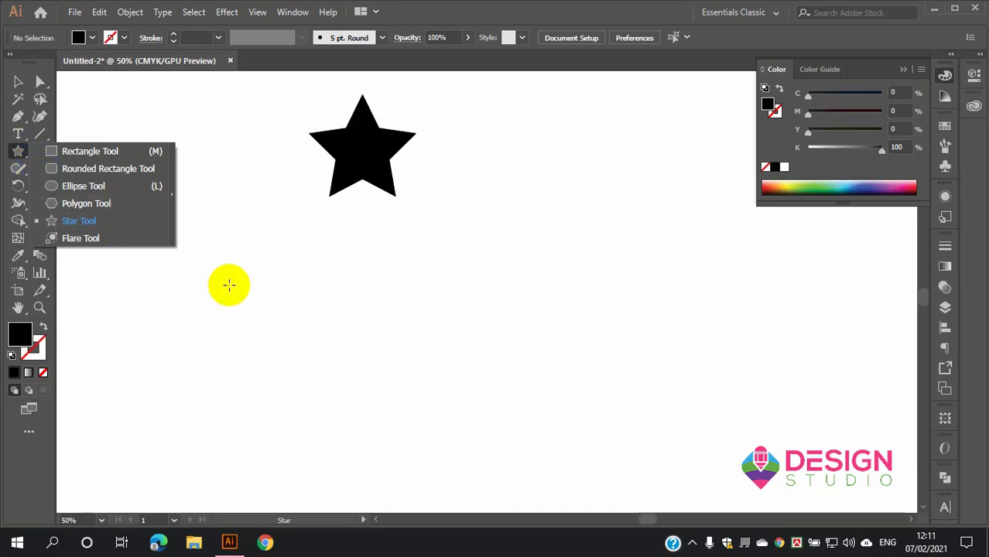
left_click(448, 289)
left_click(202, 259)
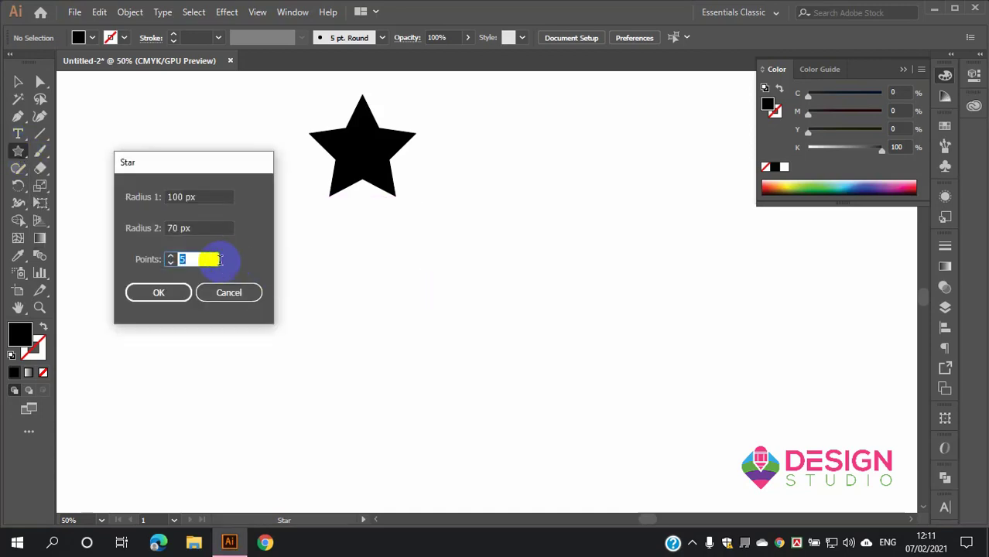
type("12")
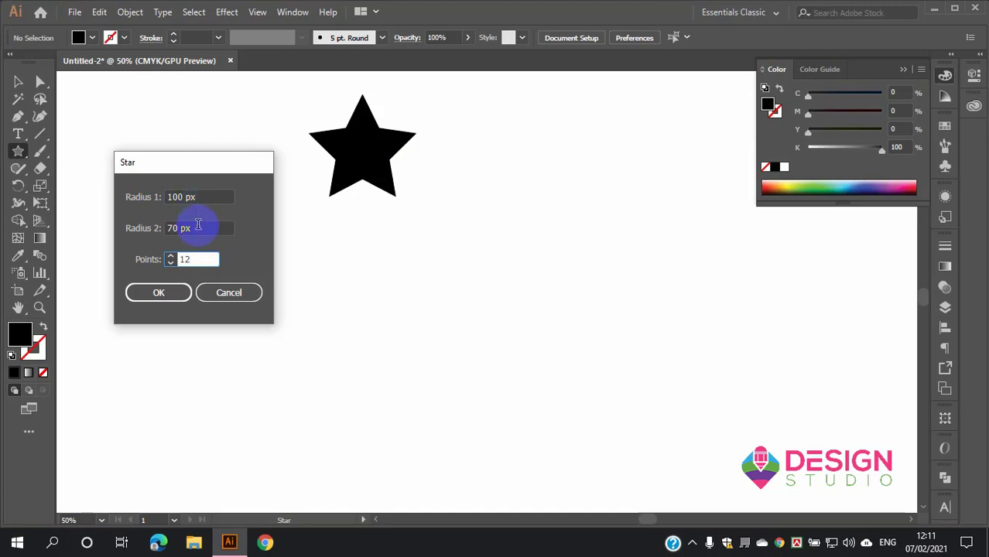
left_click(163, 293)
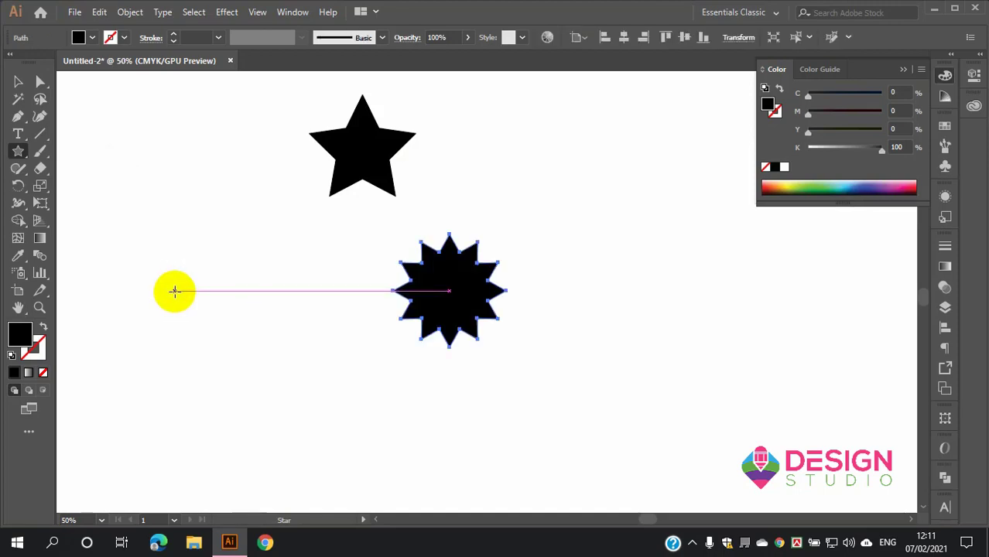
Step: Replace the spiky 12-point star with one whose inner radius is 90 px
key("Delete")
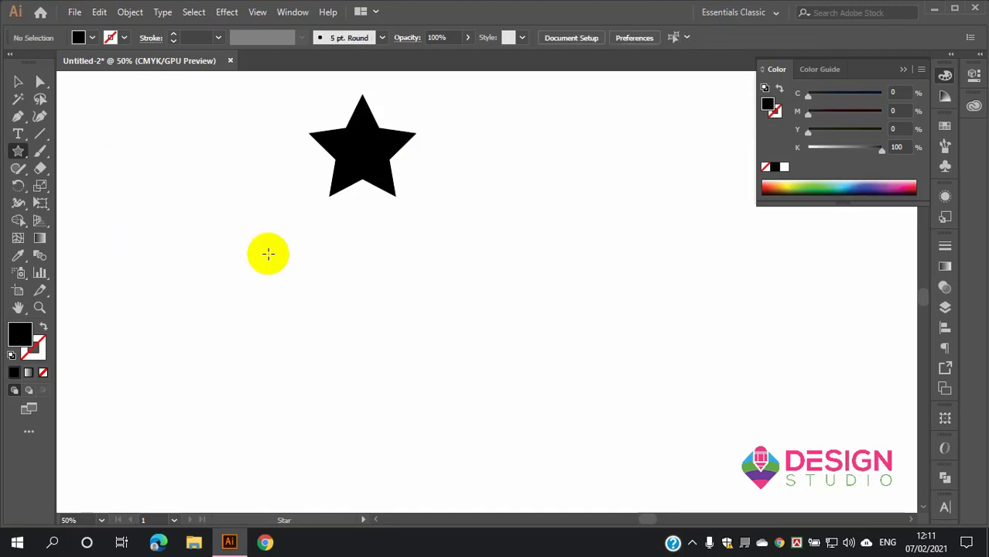
left_click(439, 299)
left_click(154, 232)
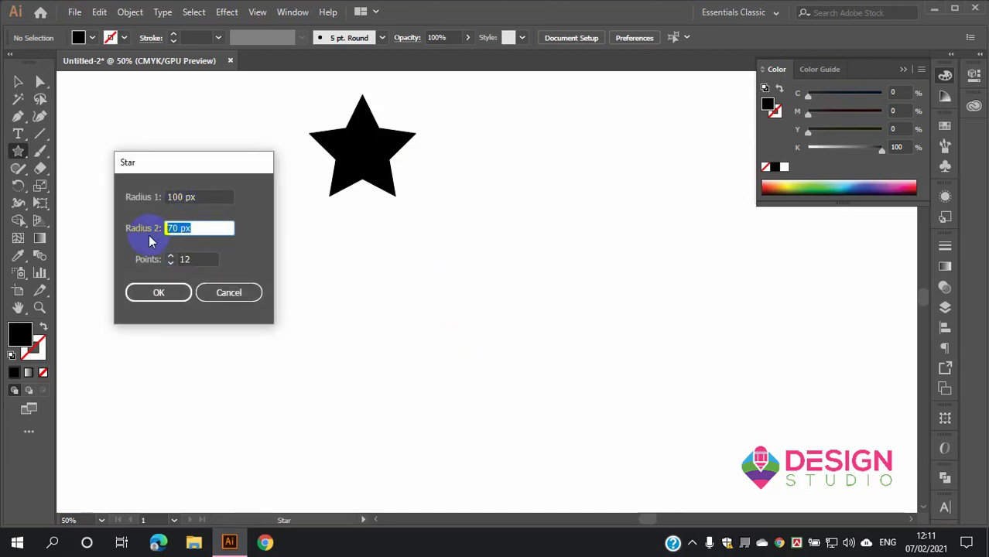
type("90")
left_click(159, 292)
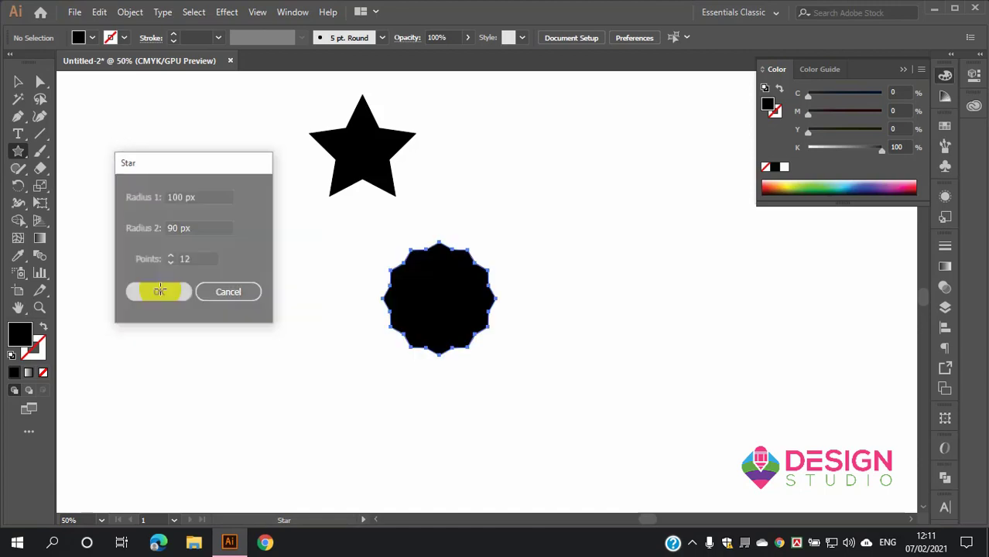
Step: Reselect the new shallow 12-point star with the Selection tool
left_click(18, 81)
left_click(574, 276)
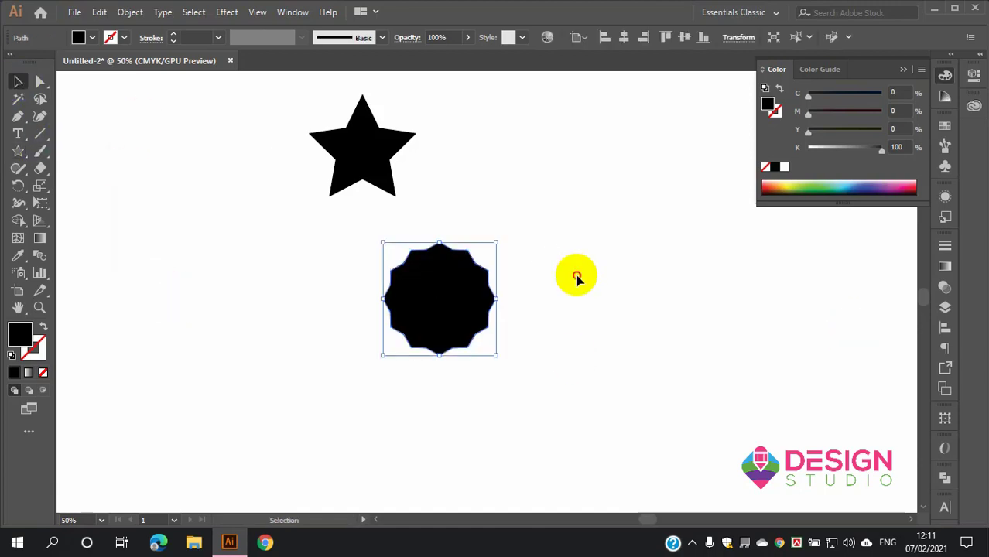
scroll(447, 261, "up", 2)
scroll(447, 265, "down", 1)
left_click(447, 264)
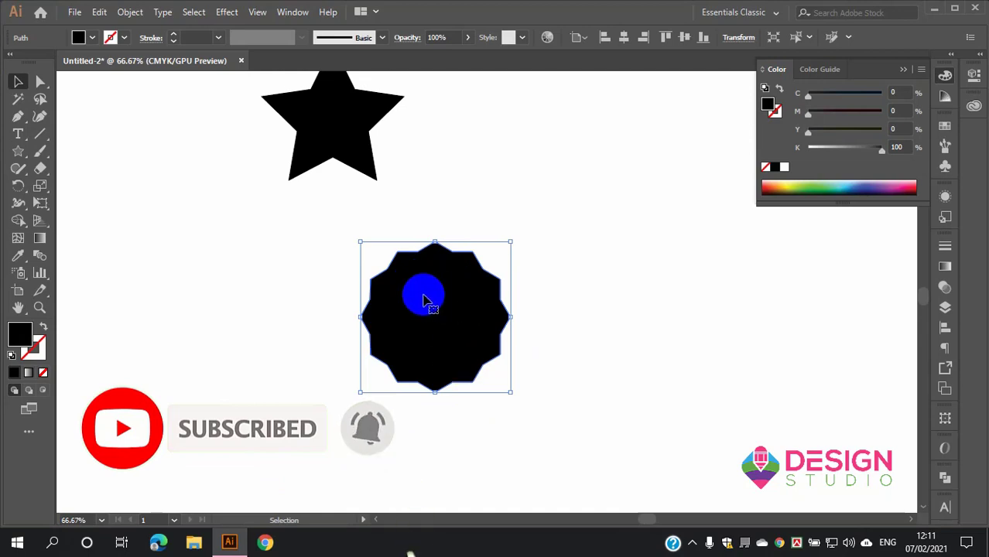
Step: Round all corners of the 12-point star to about 30 px, forming a scalloped badge
left_click(40, 81)
left_click(426, 304)
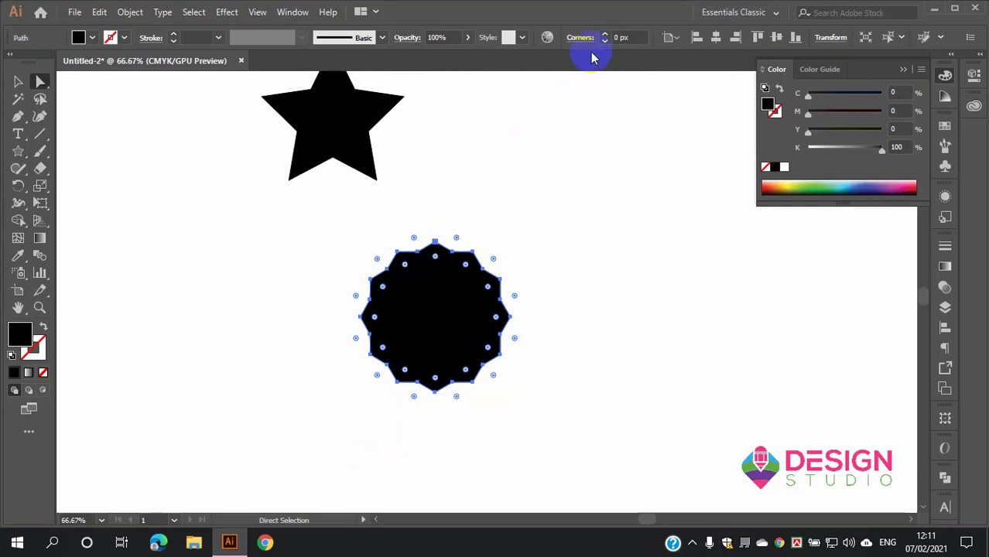
left_click(453, 258)
left_click_drag(453, 258, 442, 272)
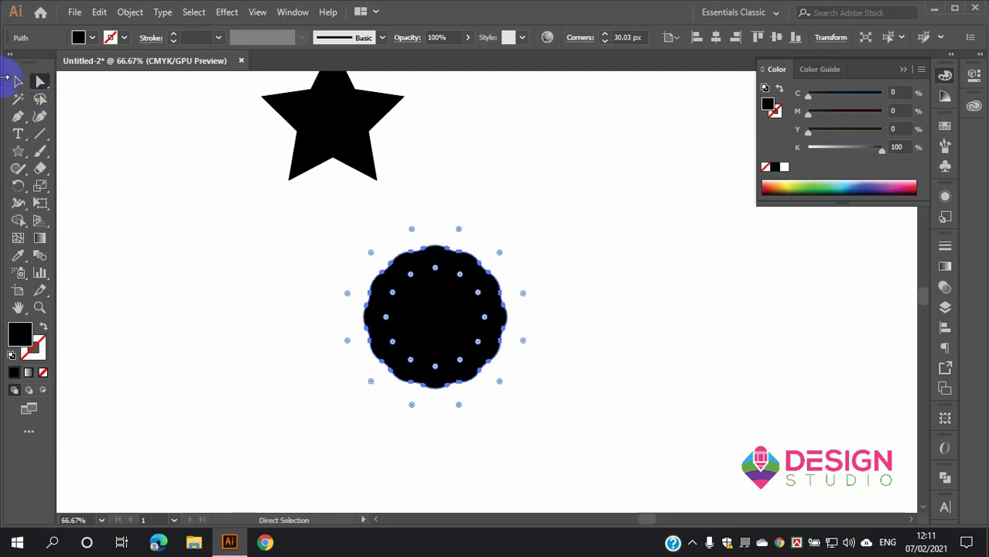
left_click(17, 81)
left_click(729, 346)
Step: Select both the five-point star and the scalloped badge and delete them
scroll(542, 302, "up", 1)
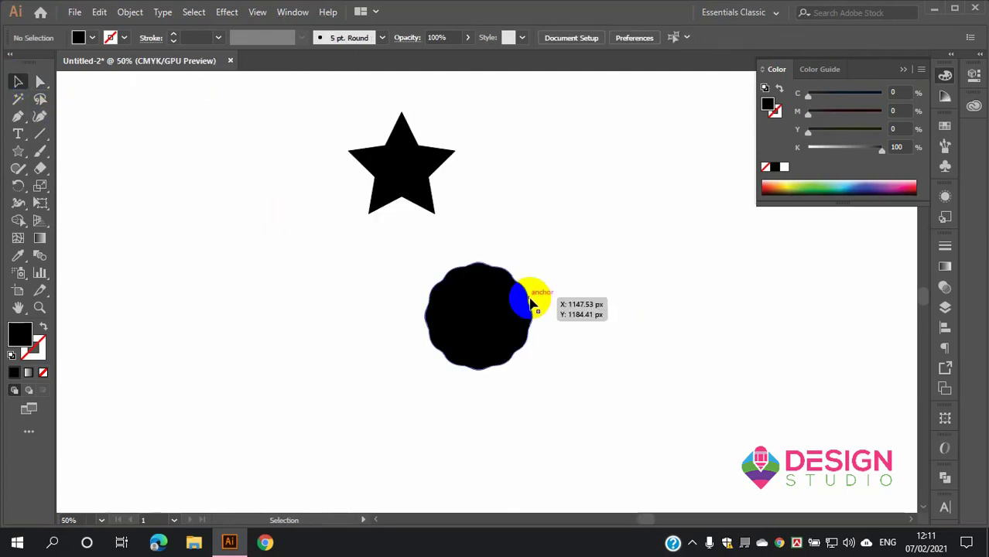
scroll(503, 290, "up", 2)
scroll(465, 280, "up", 1)
scroll(464, 281, "down", 2)
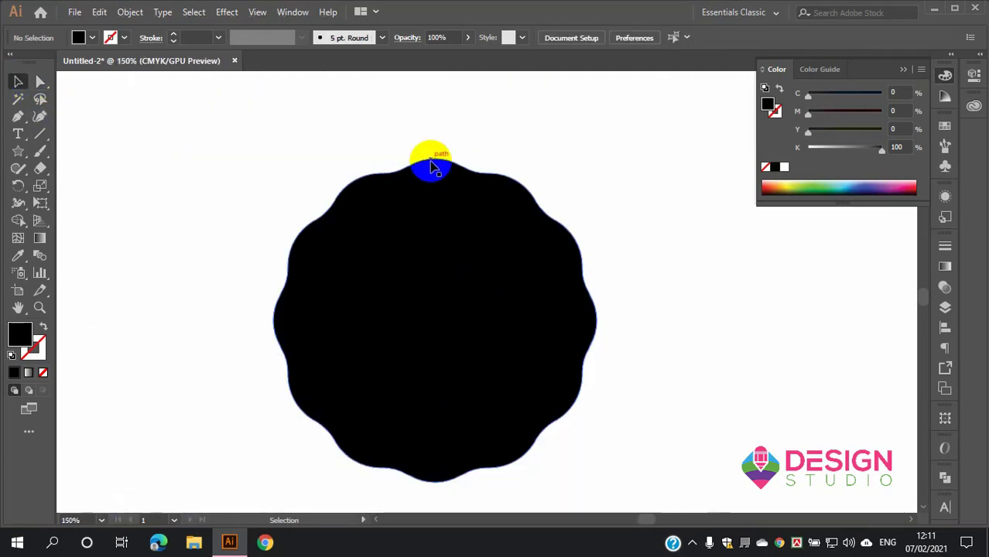
scroll(423, 368, "down", 1)
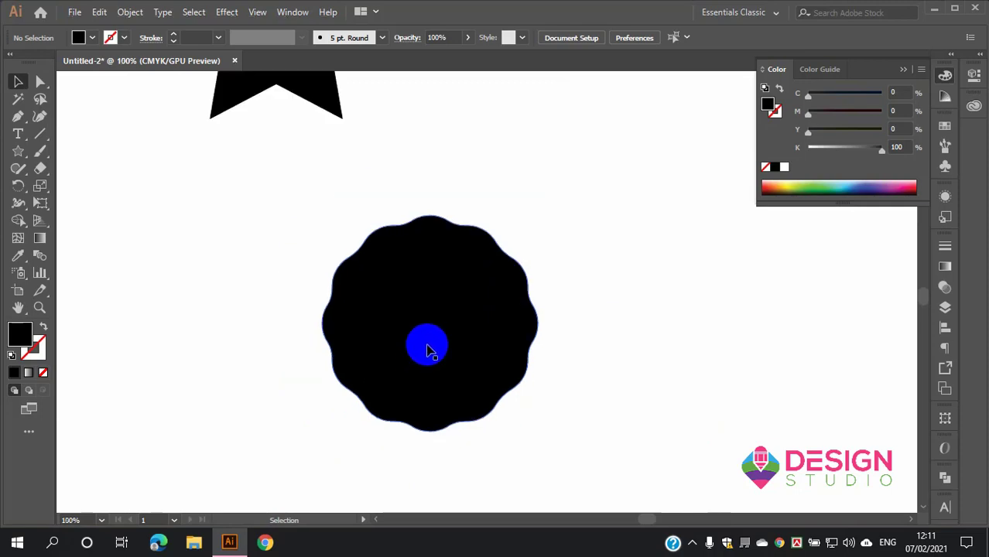
scroll(425, 348, "up", 1)
scroll(411, 329, "down", 1)
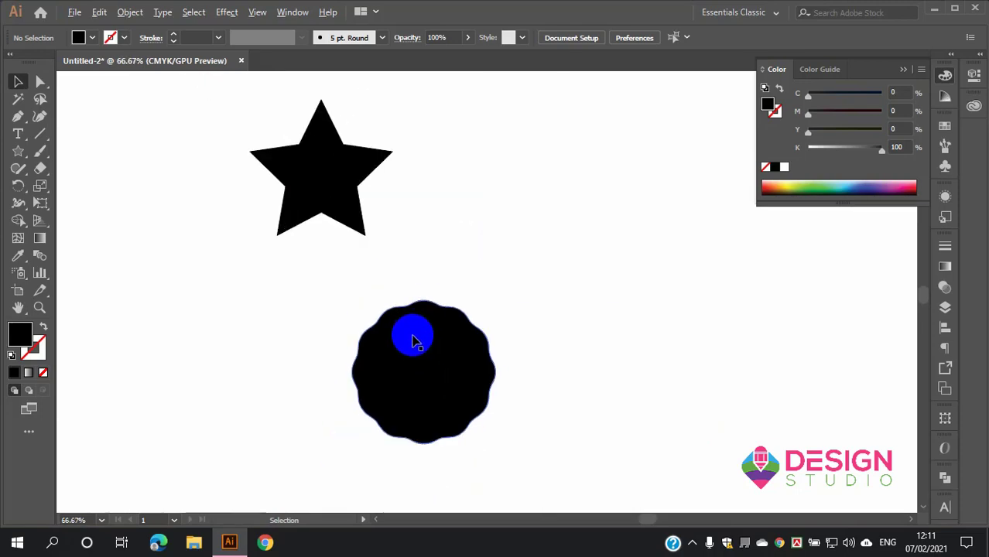
scroll(414, 337, "up", 1)
scroll(420, 337, "down", 1)
scroll(425, 334, "down", 1)
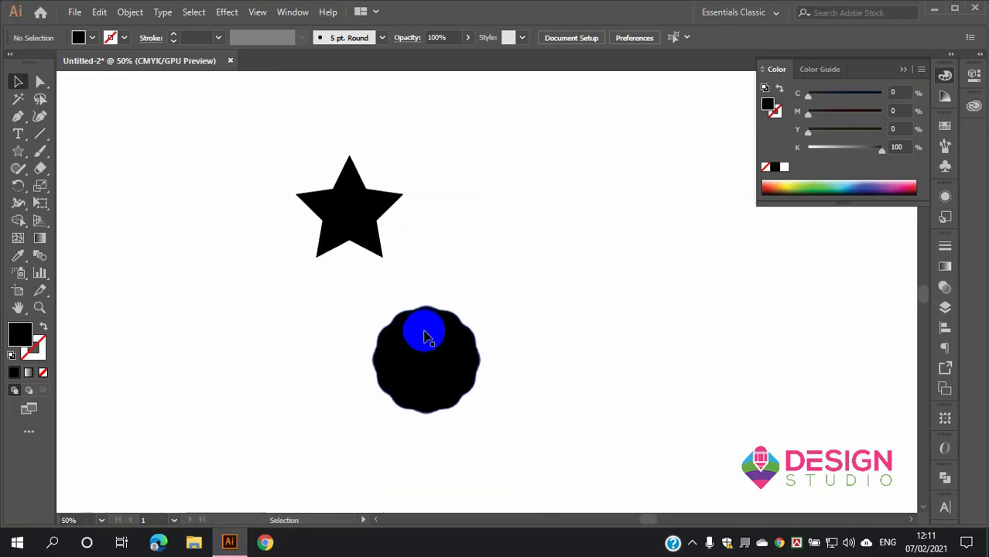
scroll(424, 337, "down", 1)
scroll(423, 345, "down", 2)
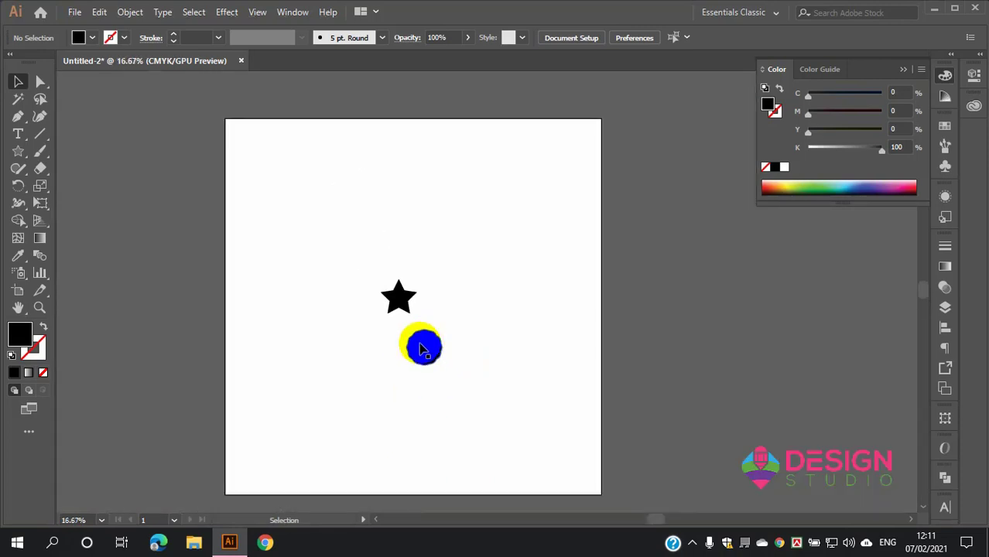
left_click(421, 349)
left_click_drag(333, 241, 506, 427)
key("Delete")
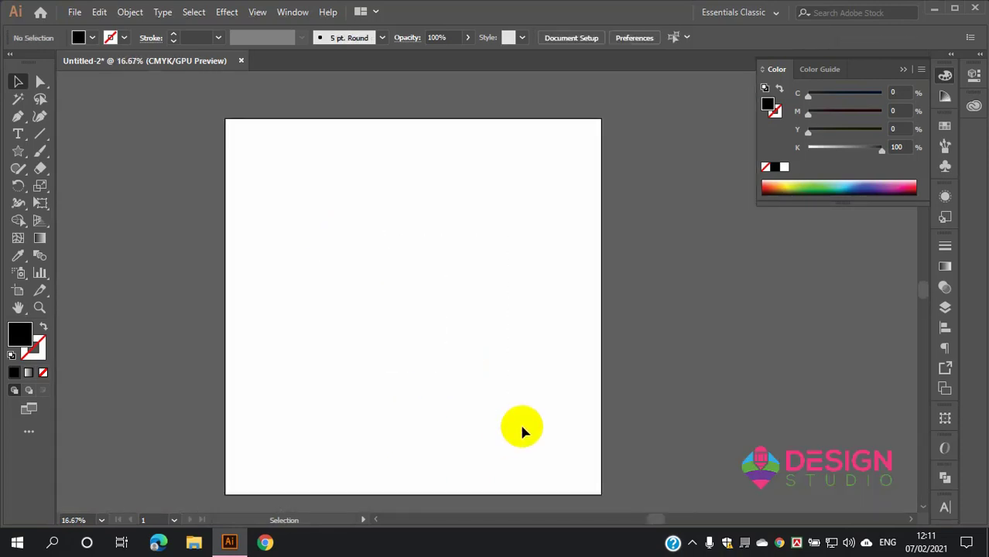